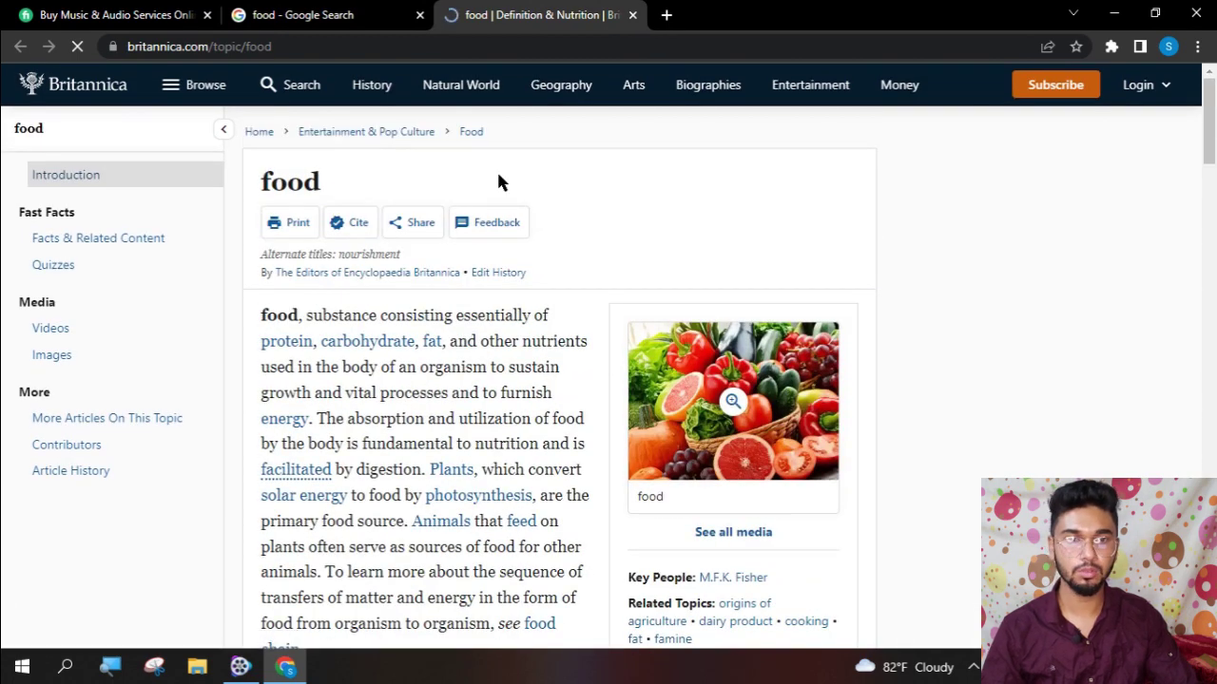
- Close the Britannica article and open The Guardian Food result from the Google results
scroll(608, 311, "down", 5)
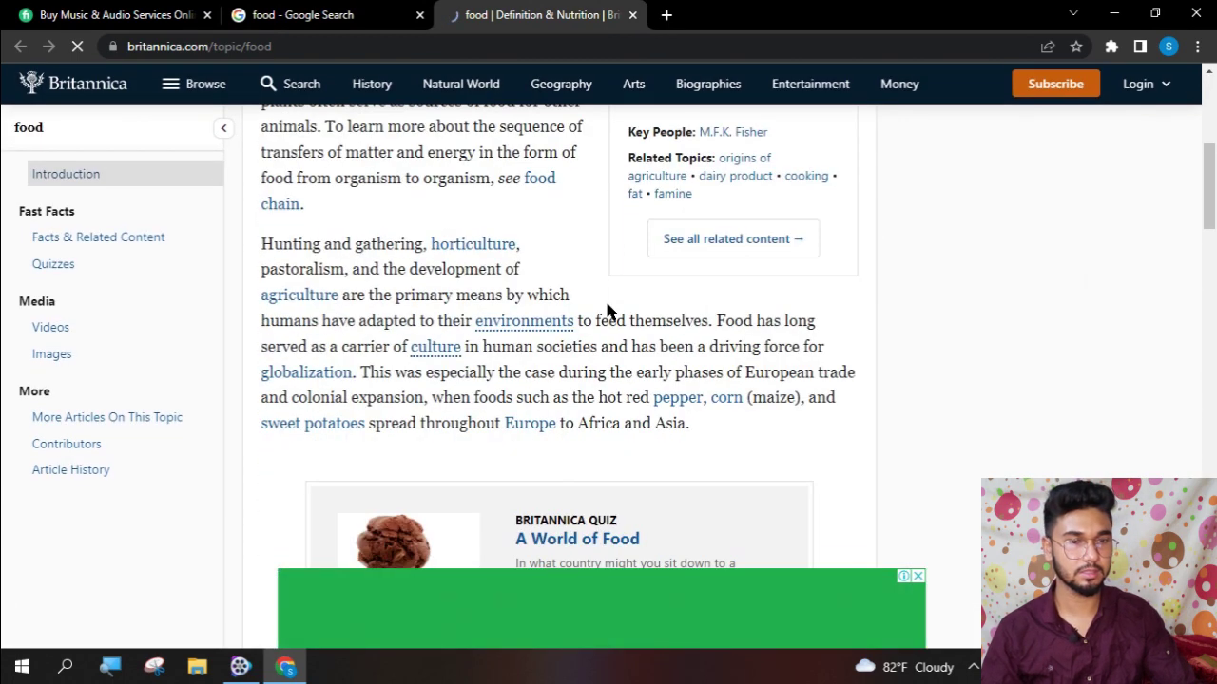
scroll(608, 311, "down", 15)
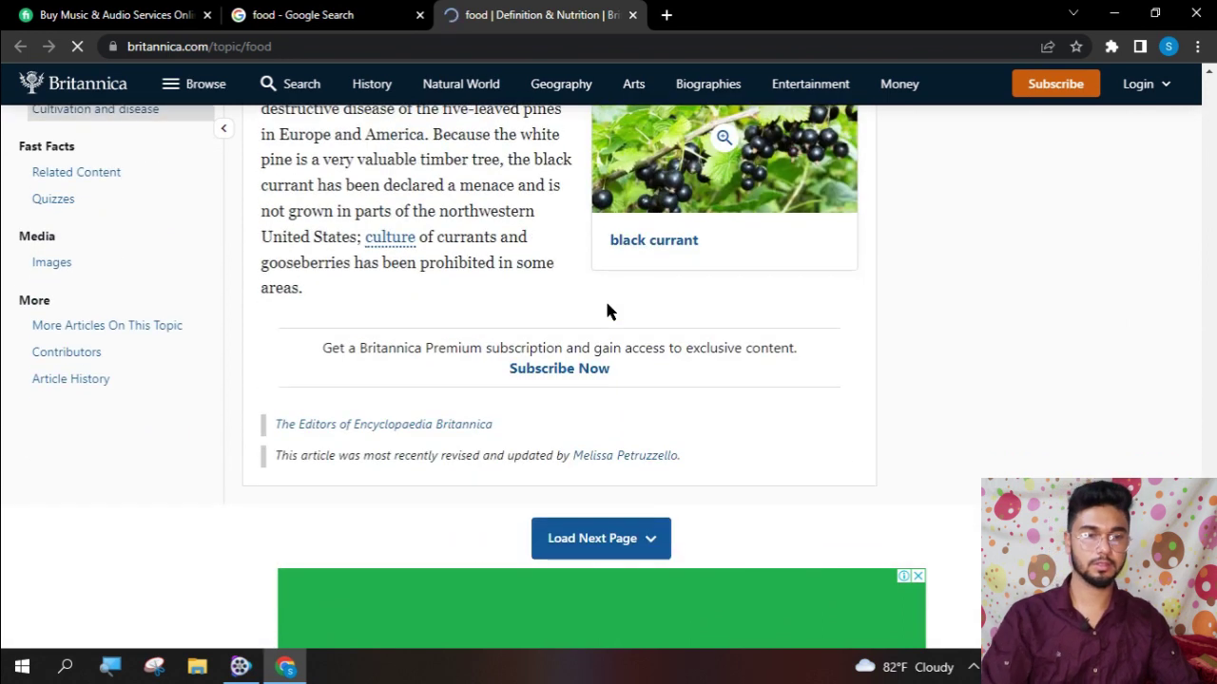
left_click(632, 14)
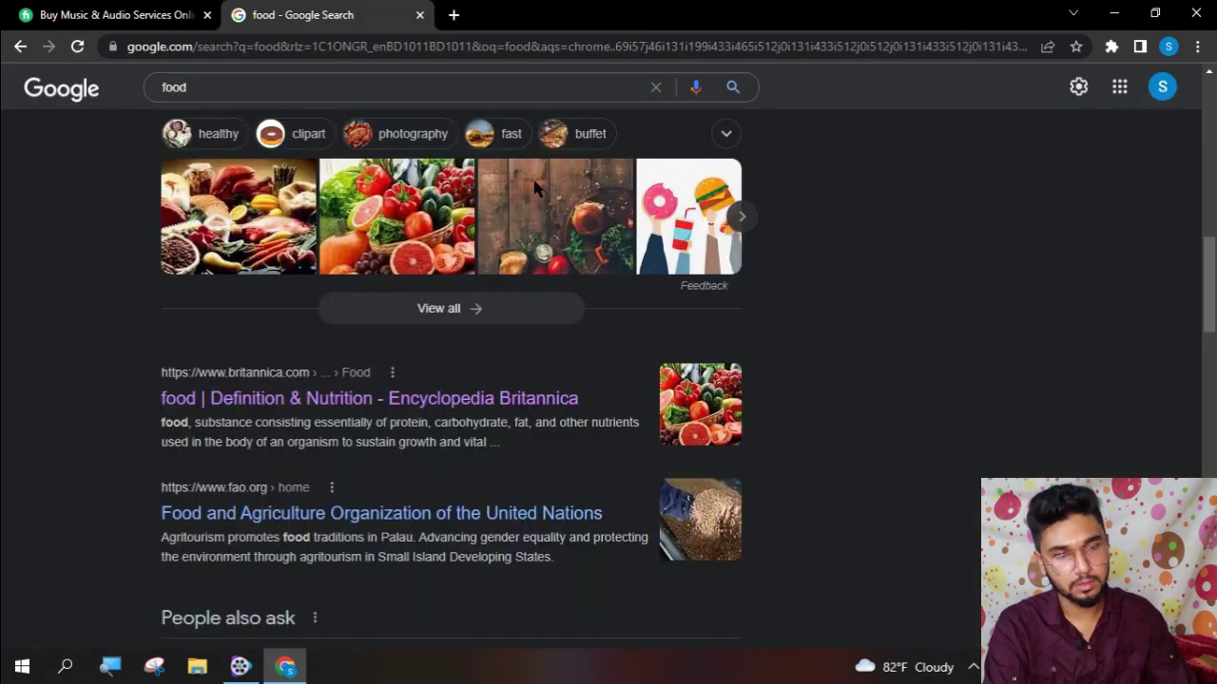
scroll(393, 418, "down", 5)
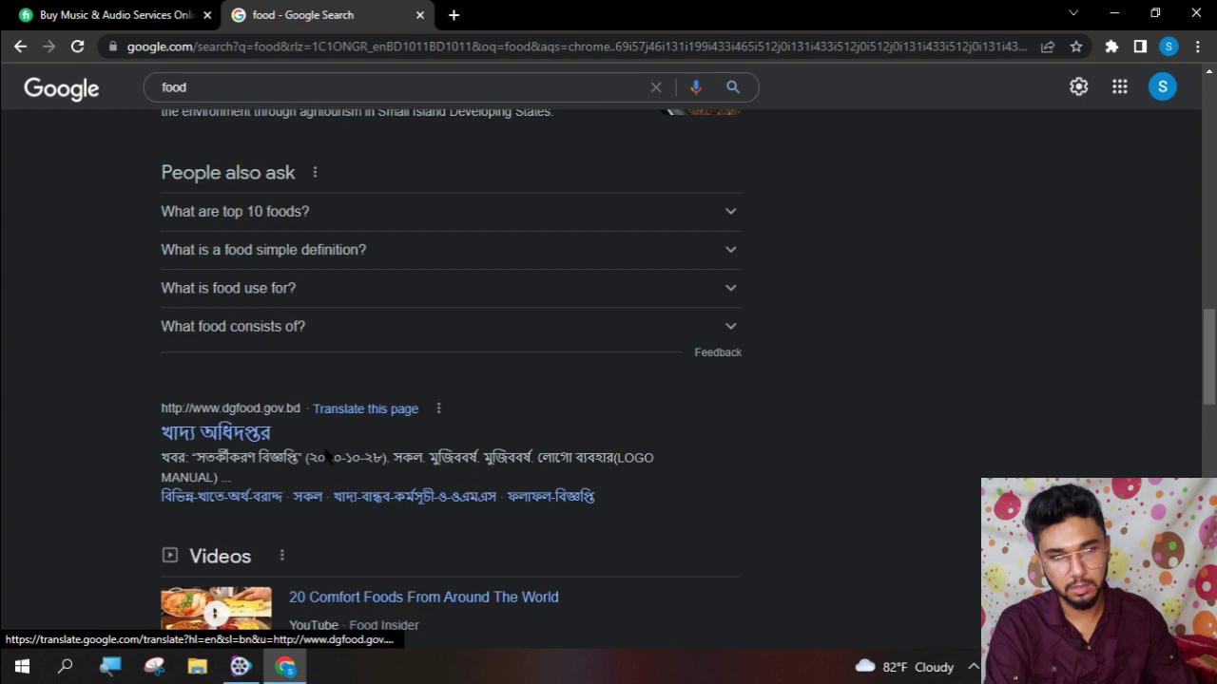
scroll(599, 484, "down", 6)
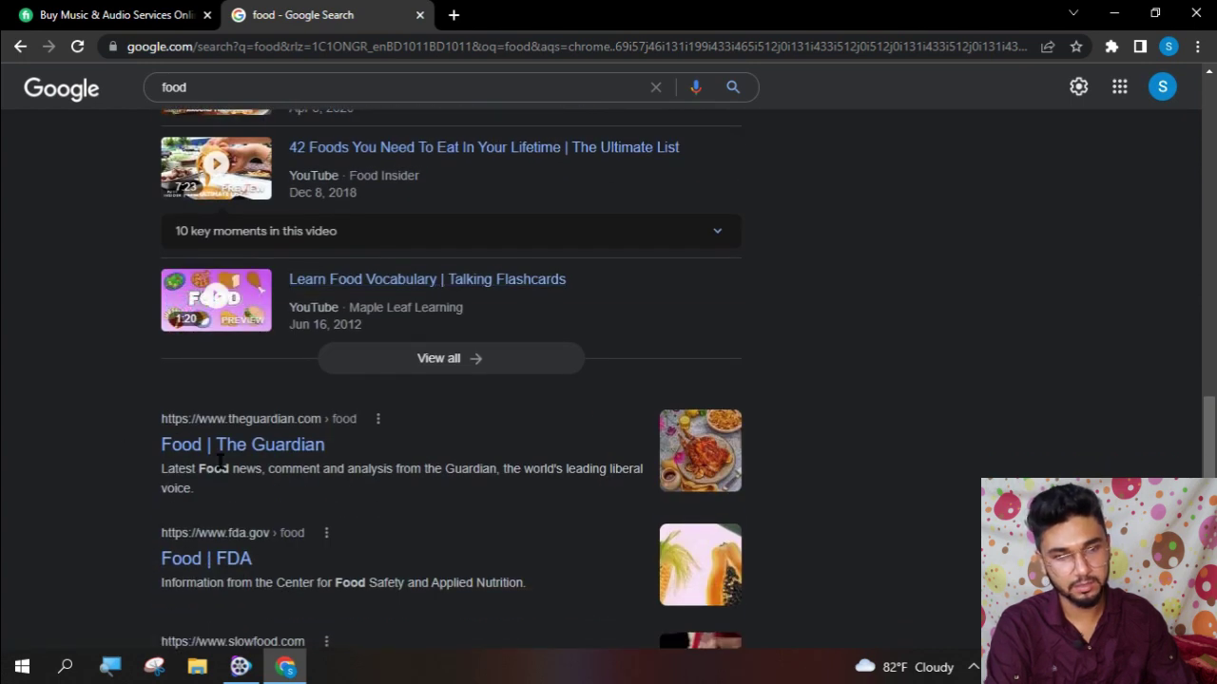
left_click(270, 452)
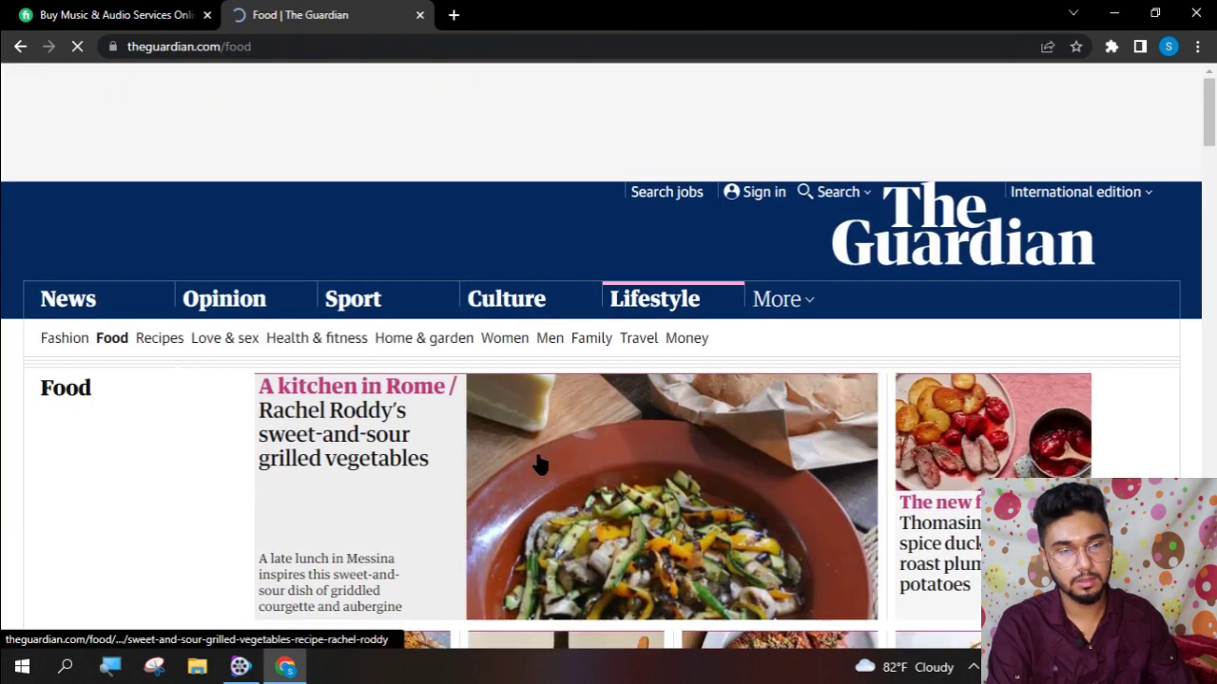
- Accept The Guardian's cookies, glance at the Food page, then close it to return to Fiverr
scroll(539, 464, "down", 10)
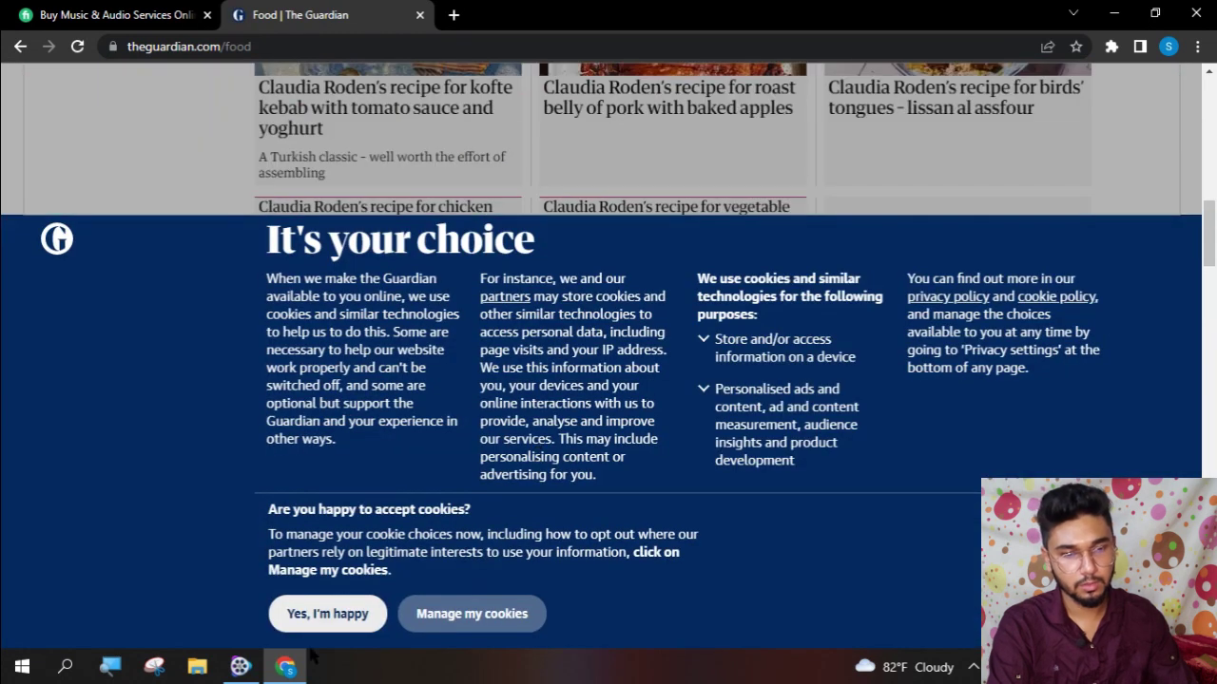
left_click(353, 615)
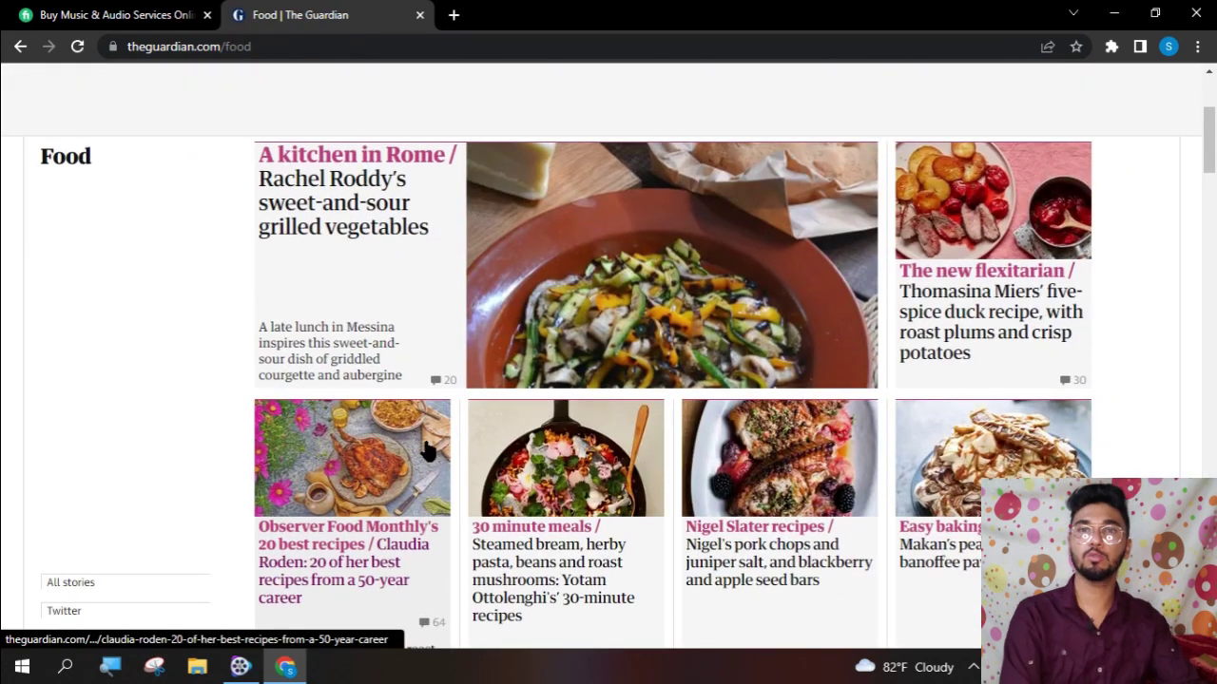
scroll(428, 453, "up", 3)
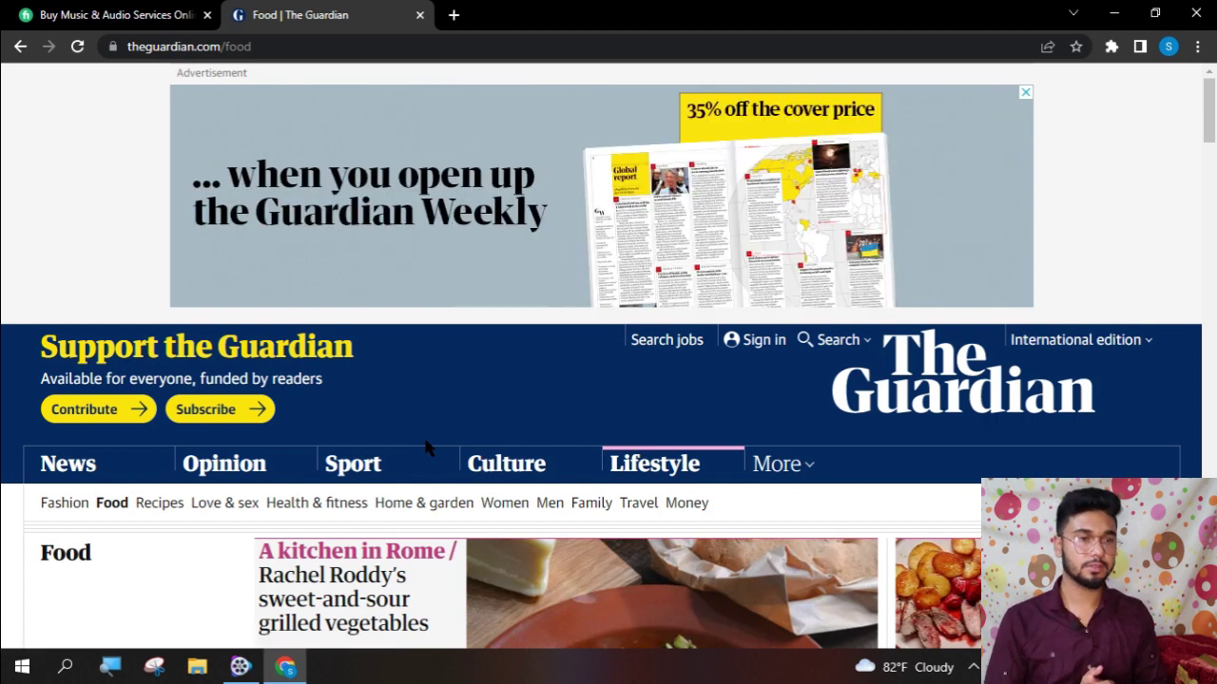
scroll(617, 540, "down", 4)
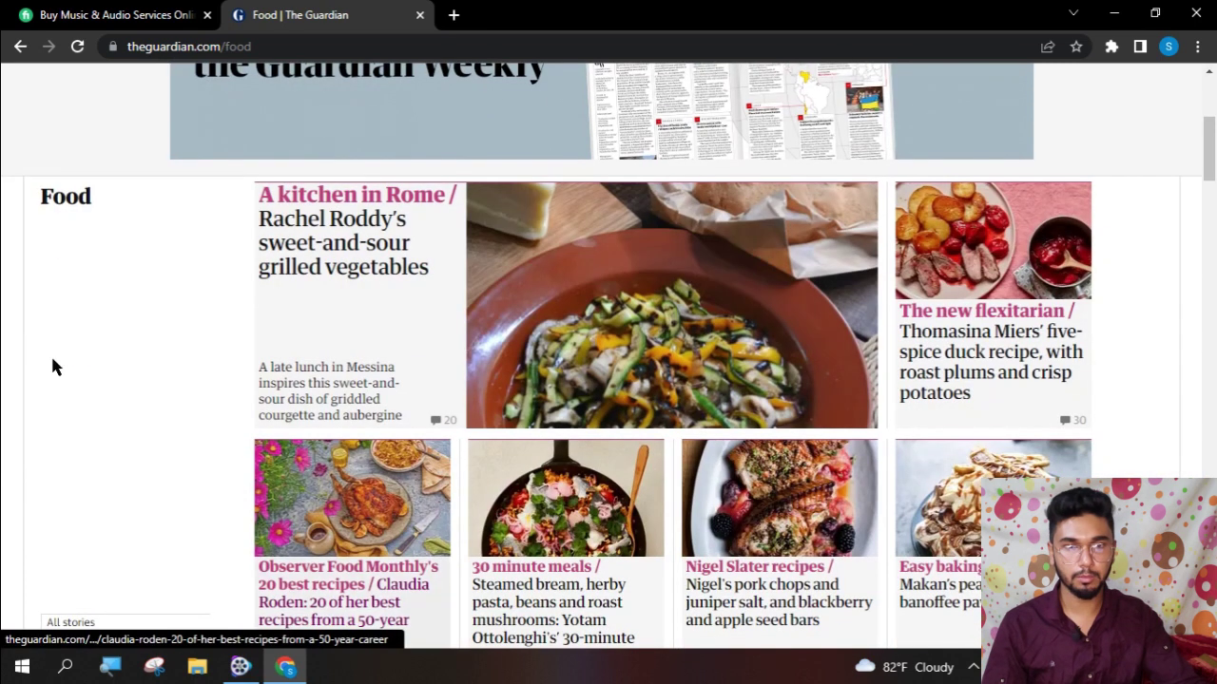
left_click(114, 14)
- Sign in to Fiverr with Google, pick the Google account, and begin editing the suggested username
left_click(419, 15)
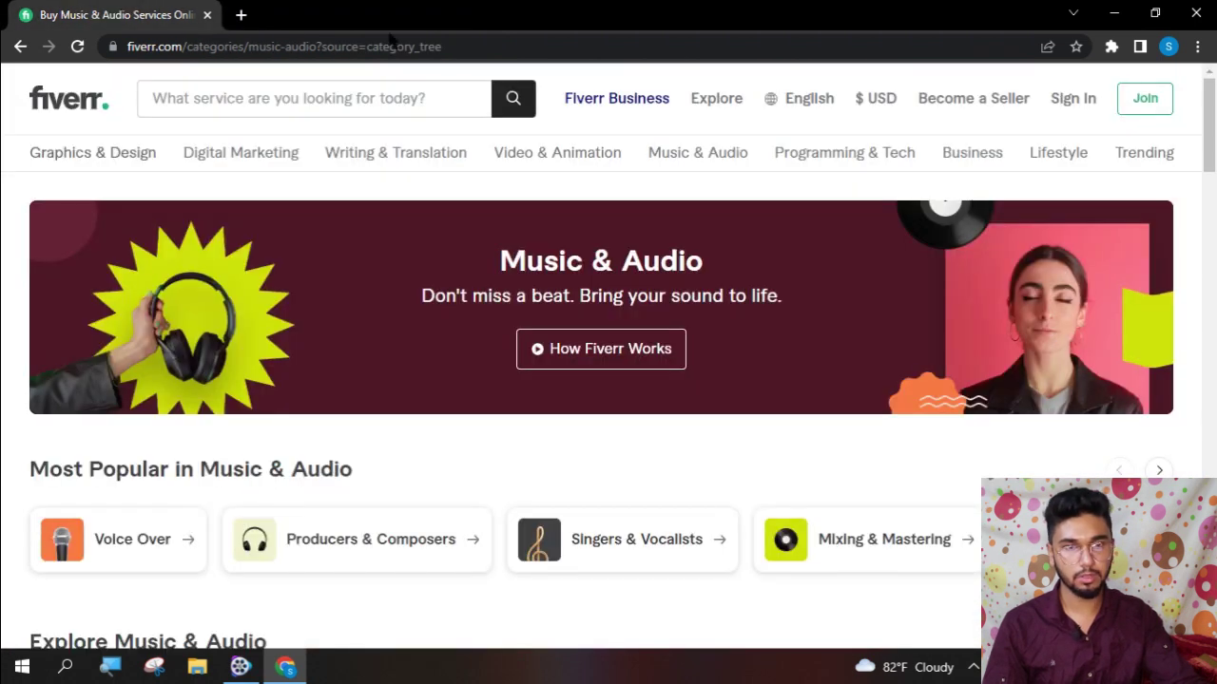
mouse_move(114, 171)
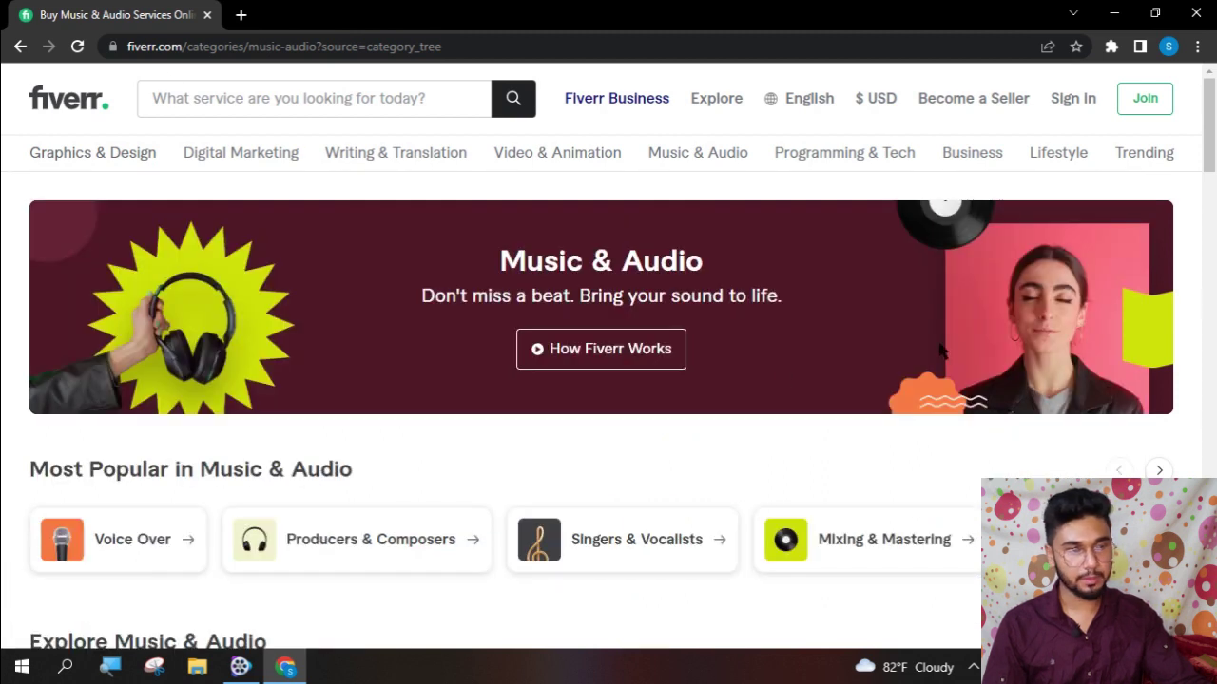
left_click(1071, 98)
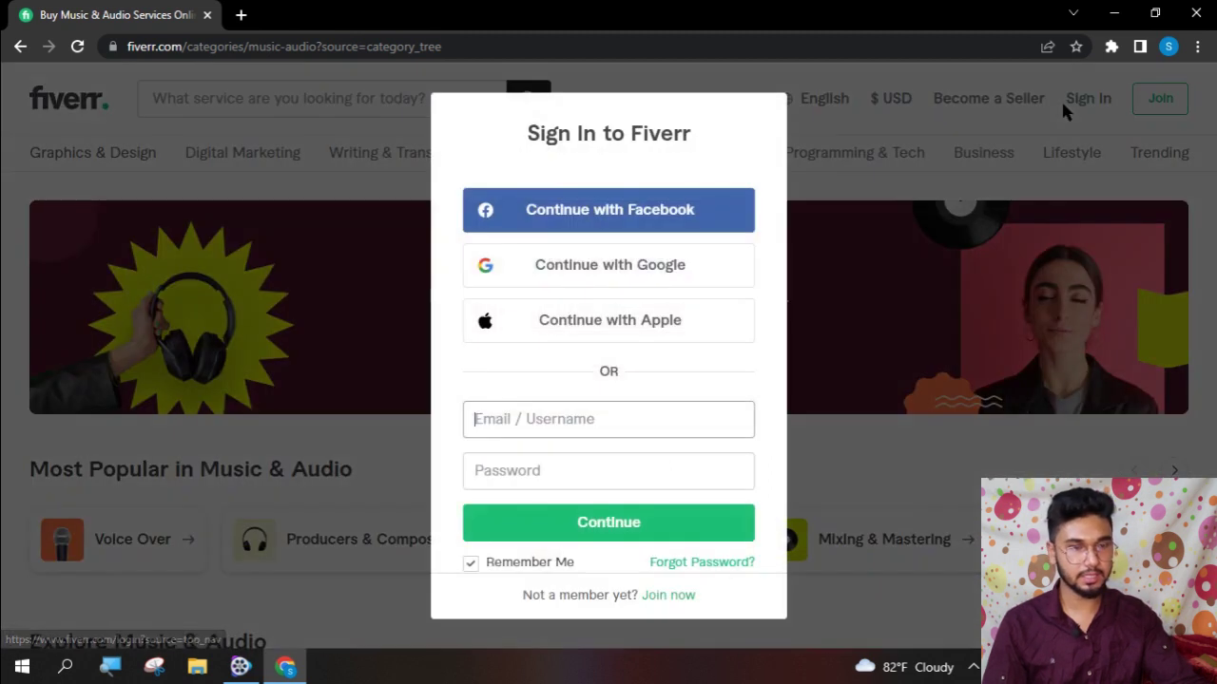
left_click(573, 266)
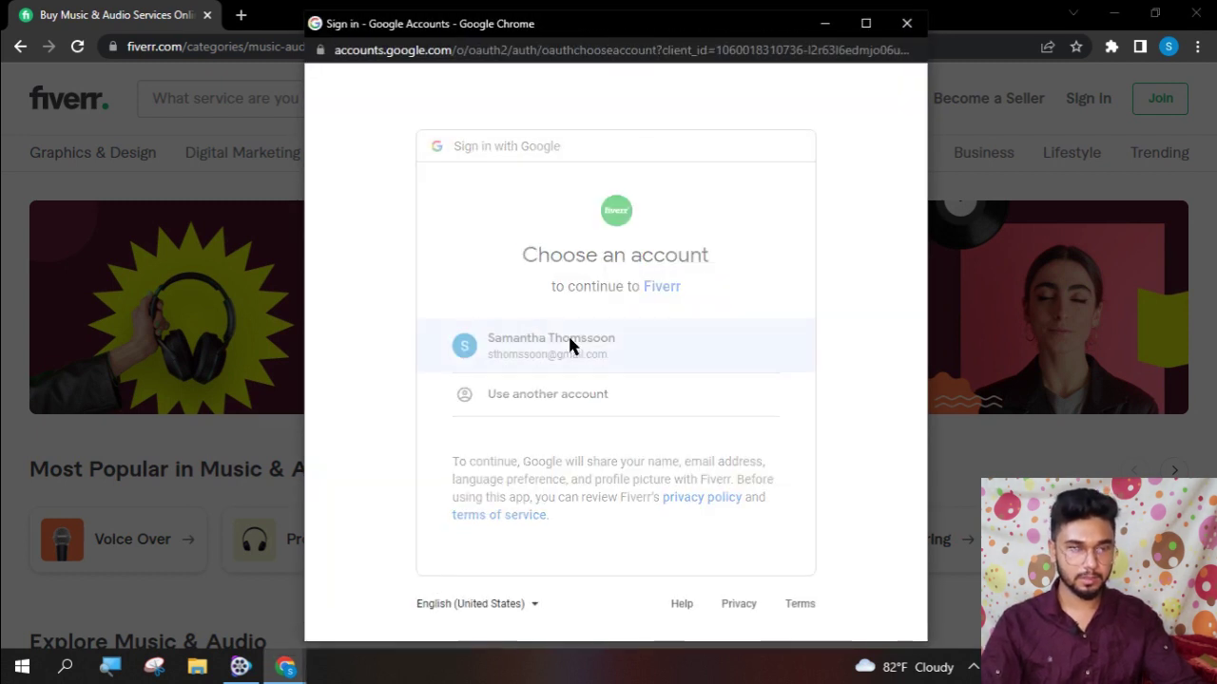
left_click(569, 342)
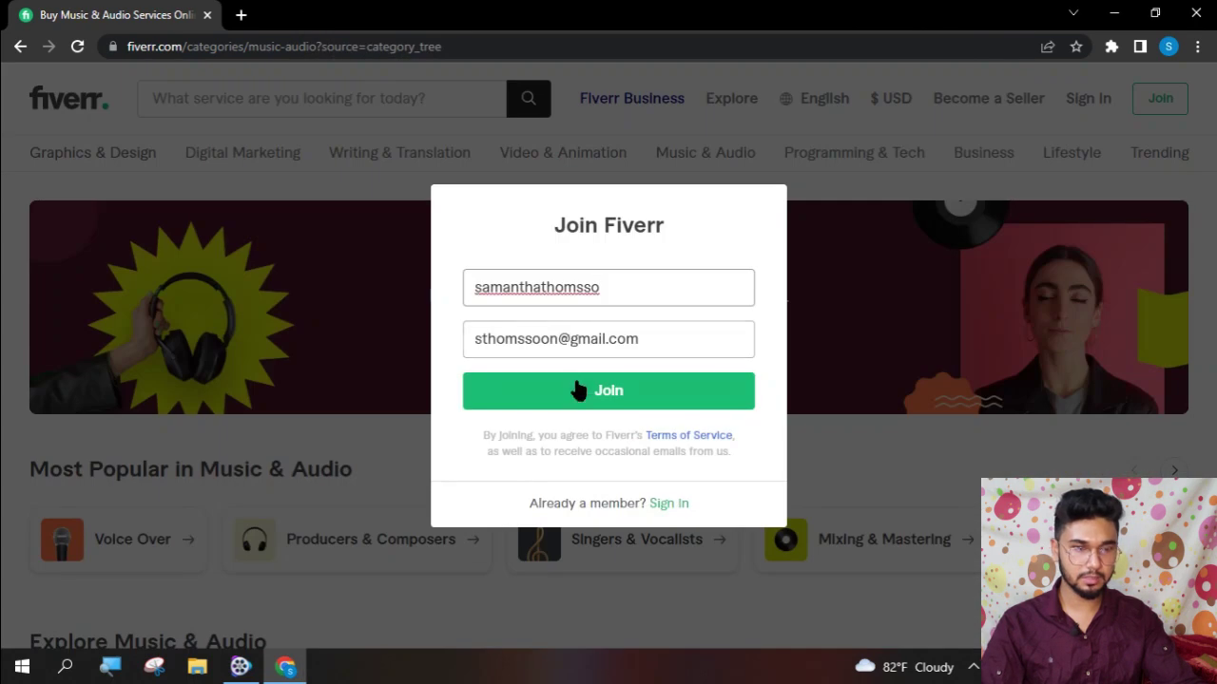
left_click(630, 289)
- Replace the suggested username with a new name followed by the digit 9
key("ctrl+a")
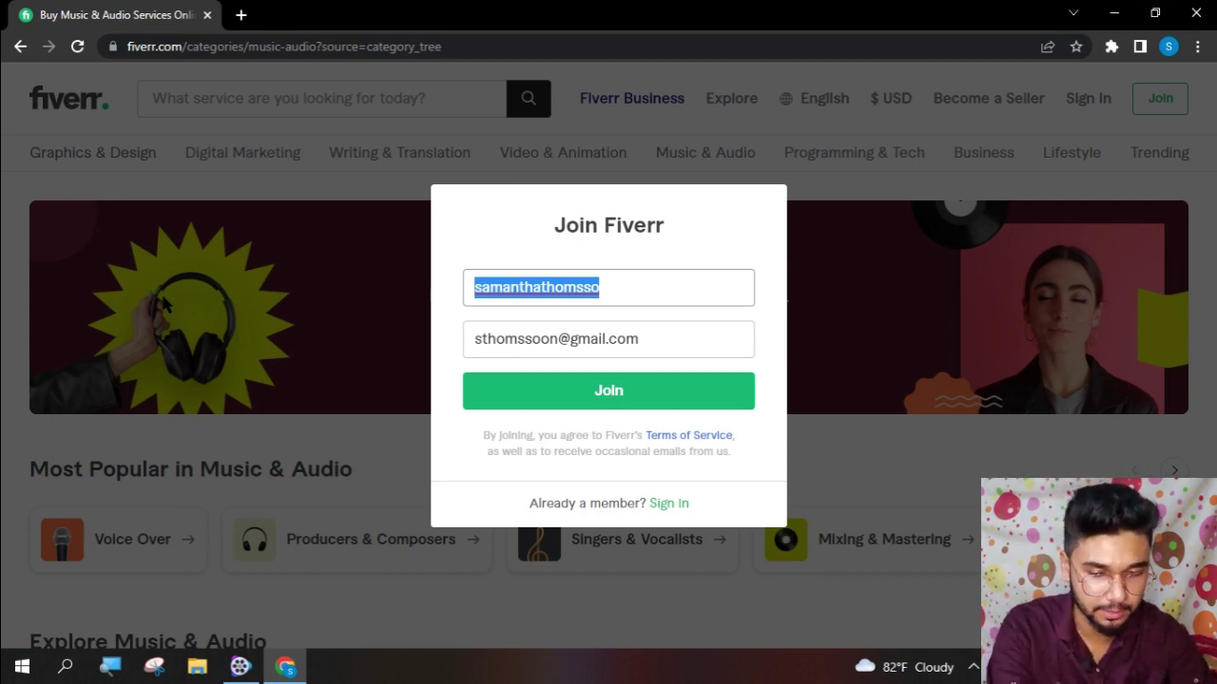
type("Sornaly Islam00")
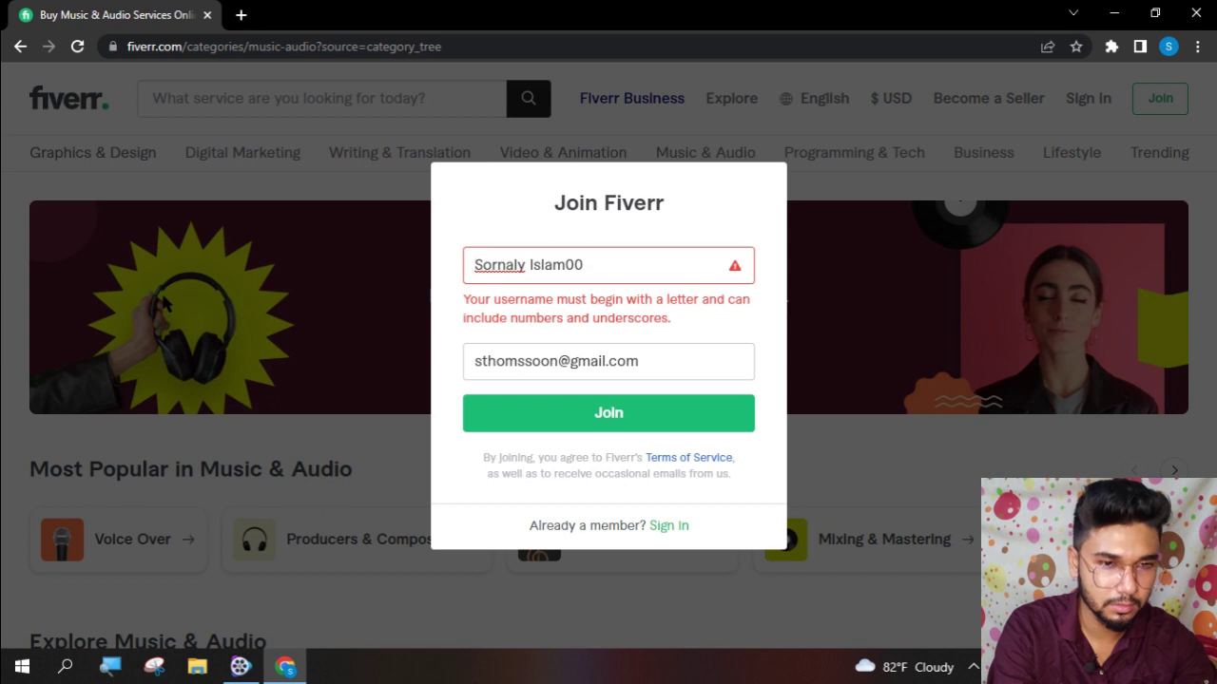
left_click(623, 265)
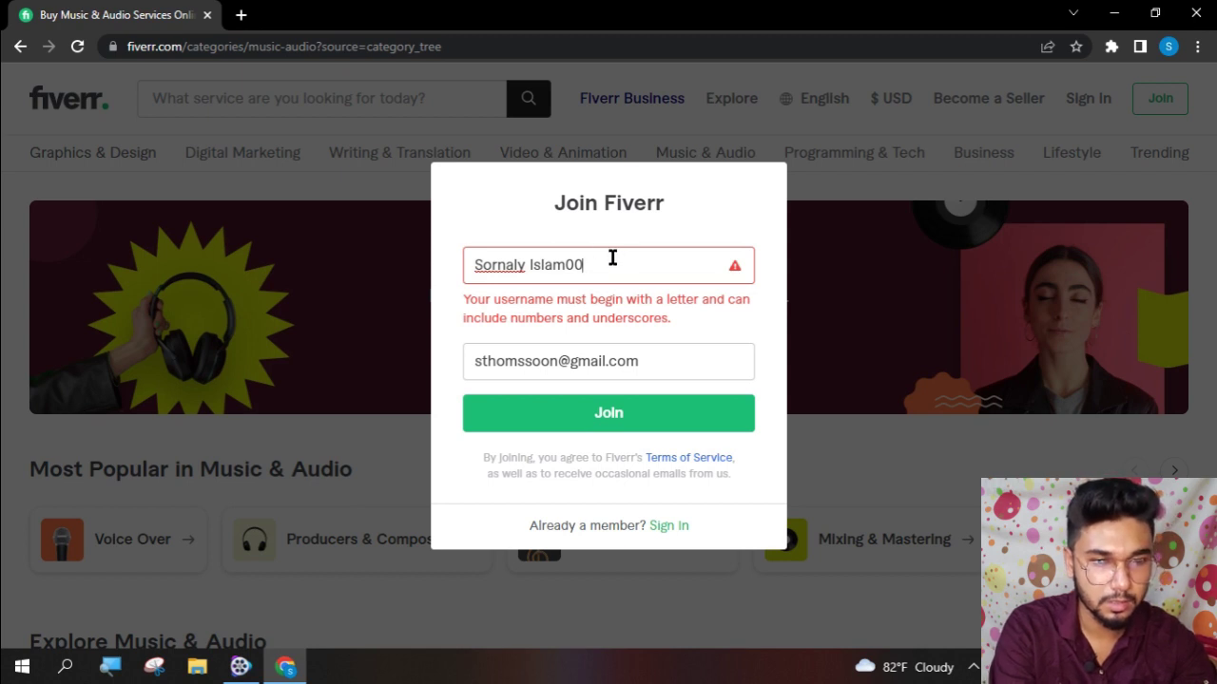
type("9")
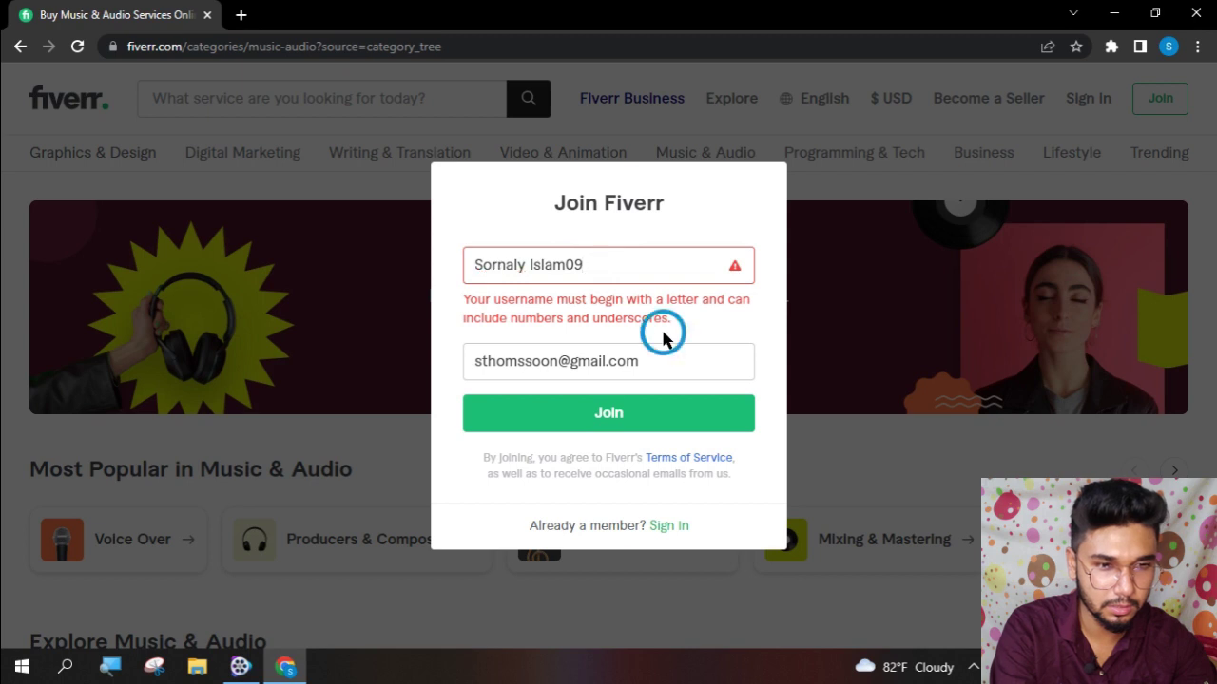
double_click(663, 334)
left_click(620, 305)
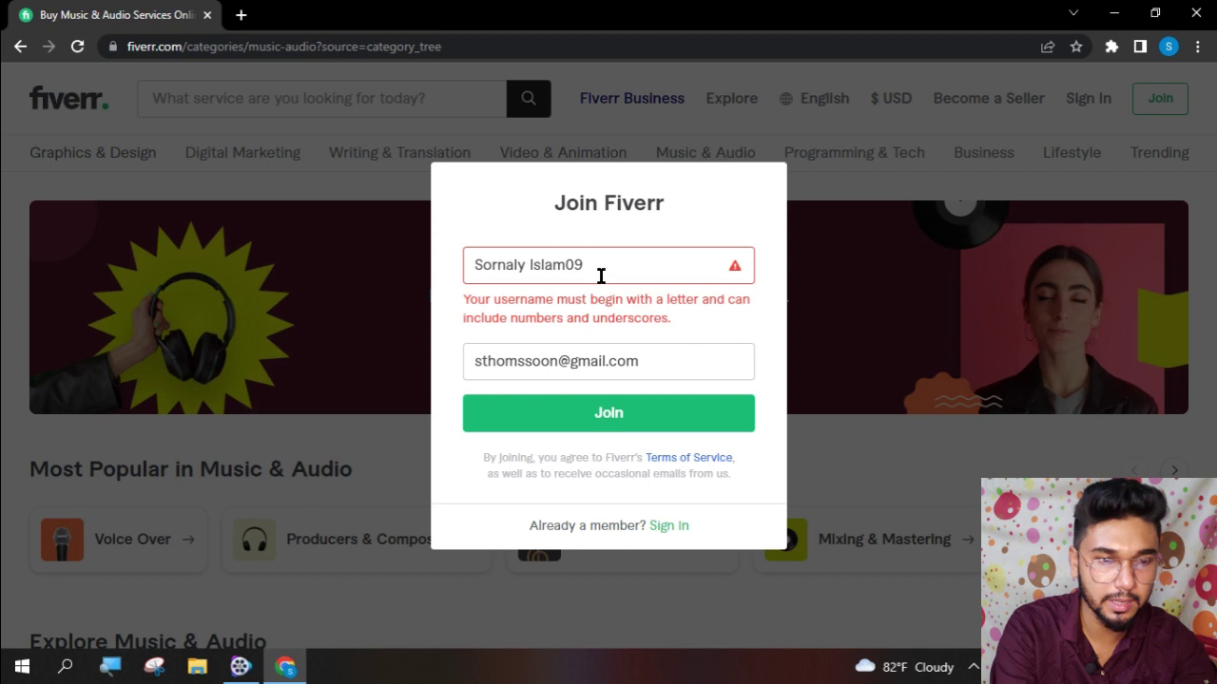
- Remove the space, underscore and digits from the username, join Fiverr, and open a blank tab
double_click(536, 265)
left_click(534, 265)
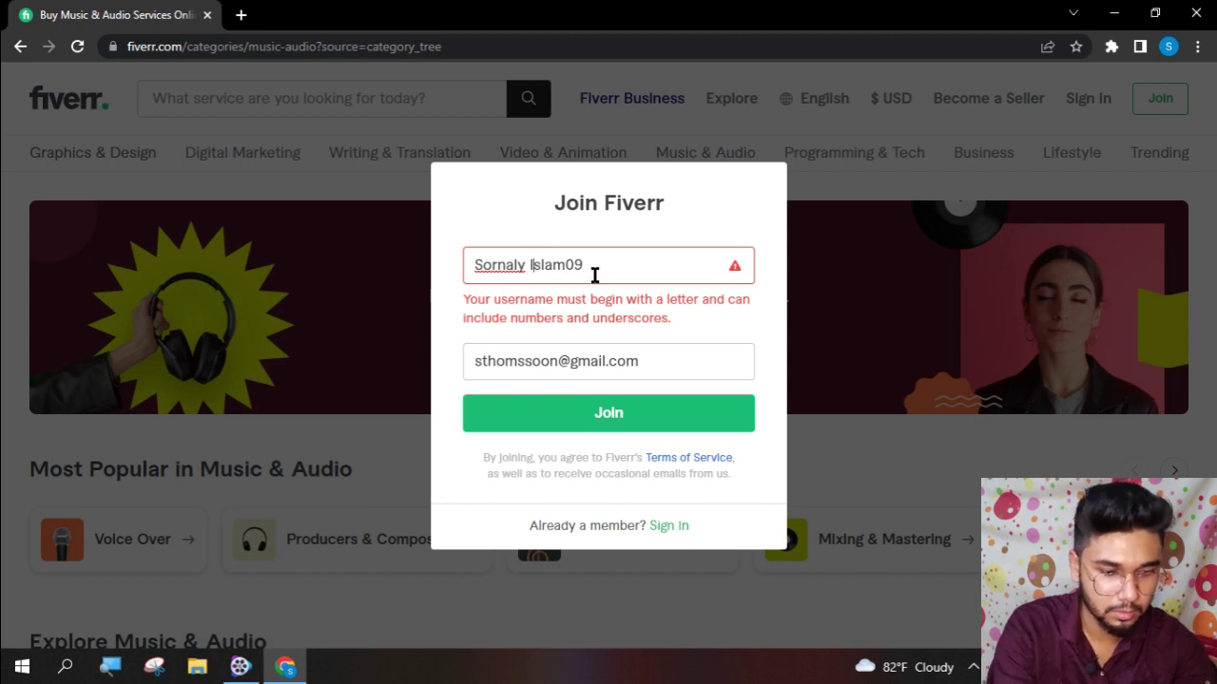
key("BackSpace")
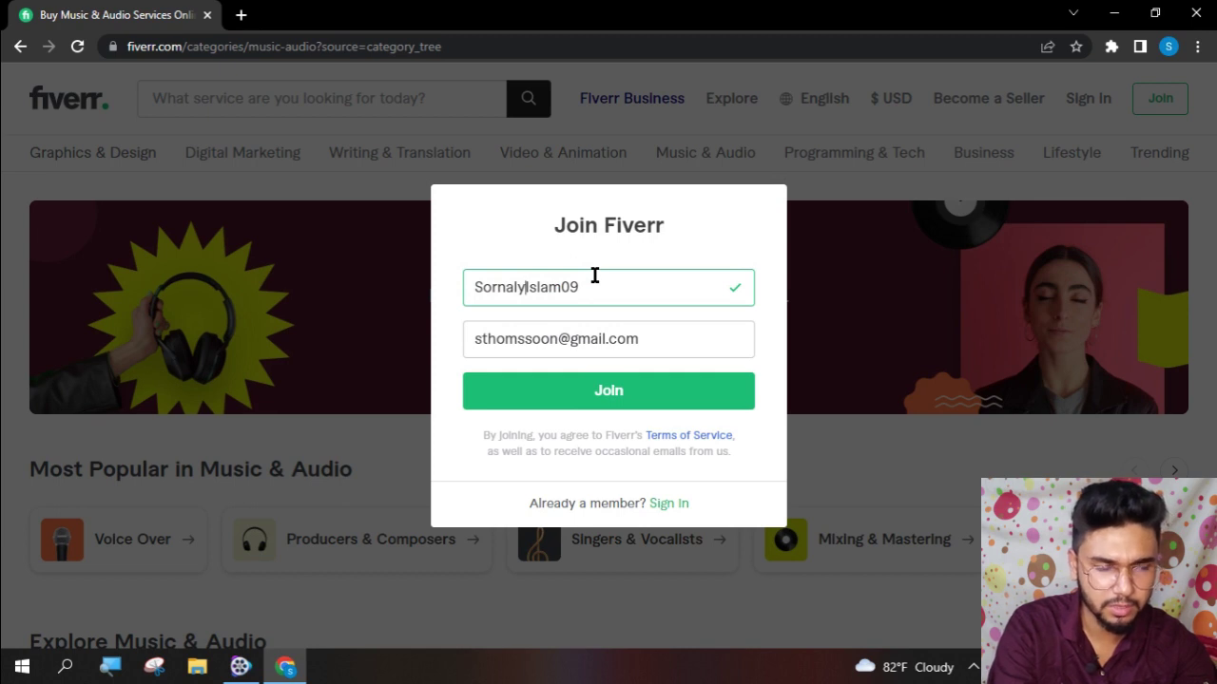
type("_")
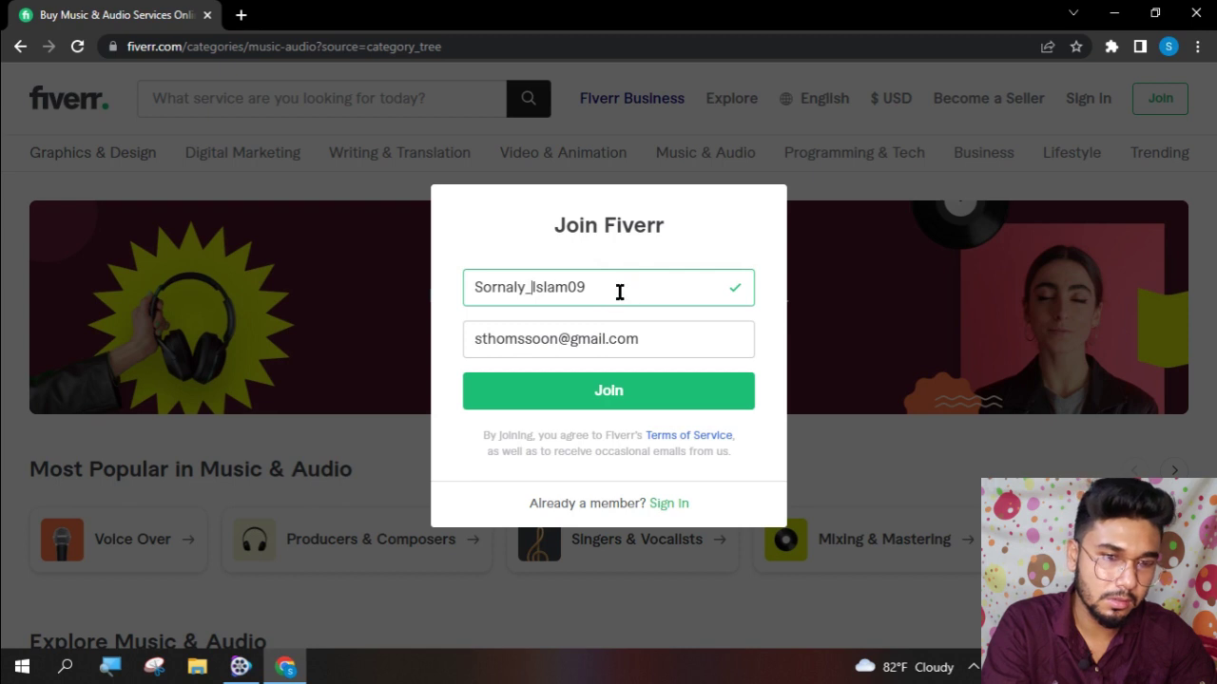
key("BackSpace")
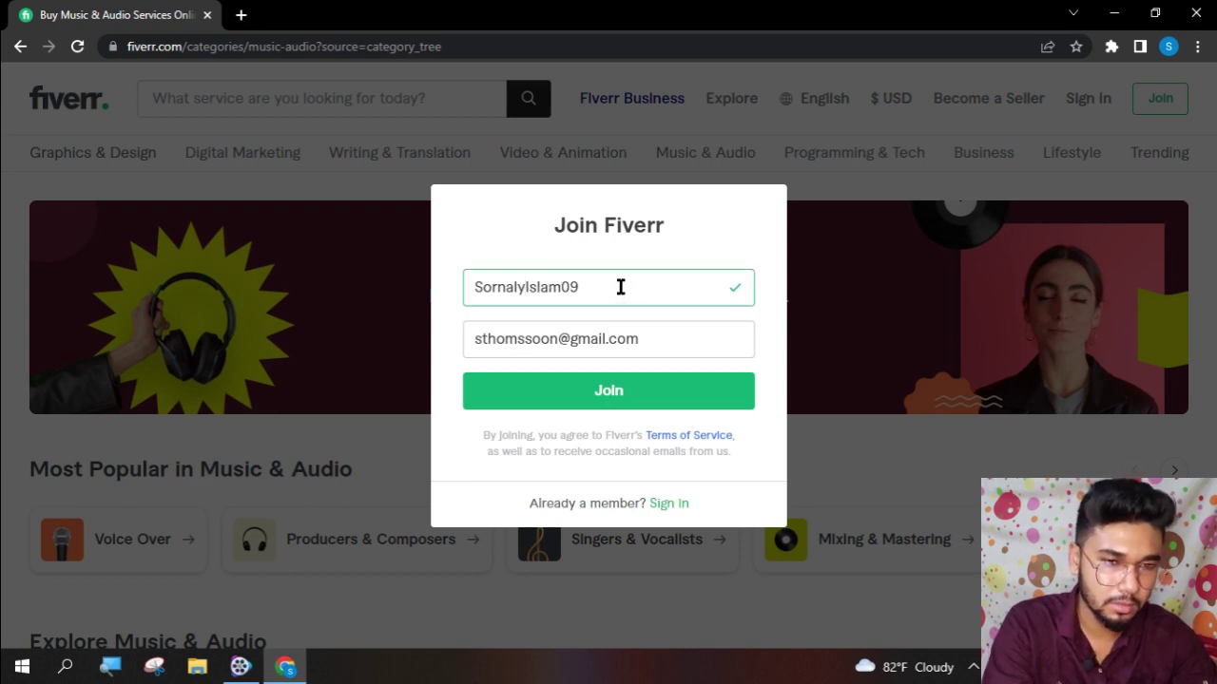
key("BackSpace")
key("BackSpace")
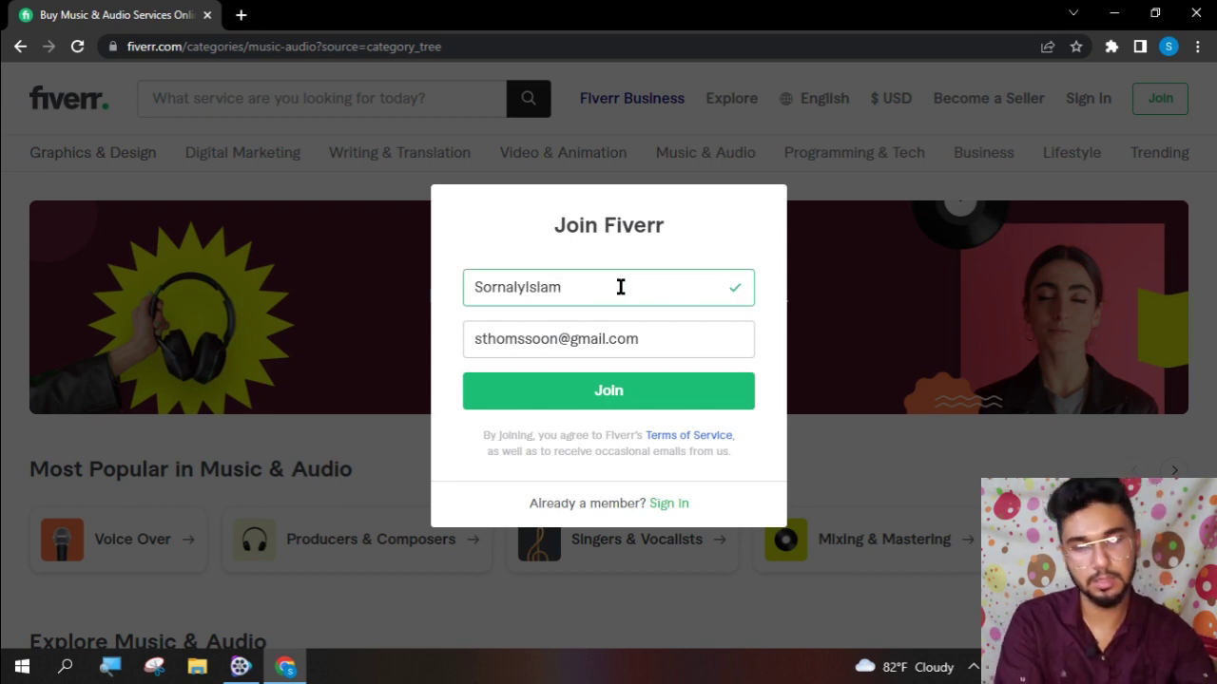
left_click(628, 390)
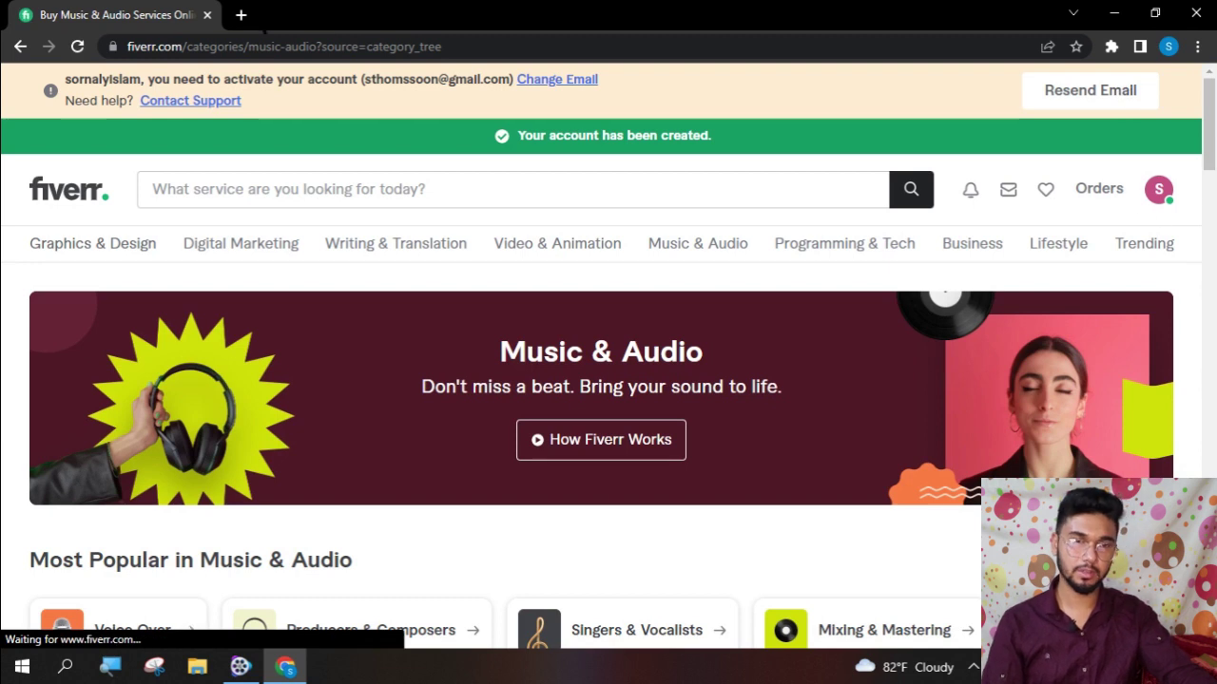
left_click(241, 15)
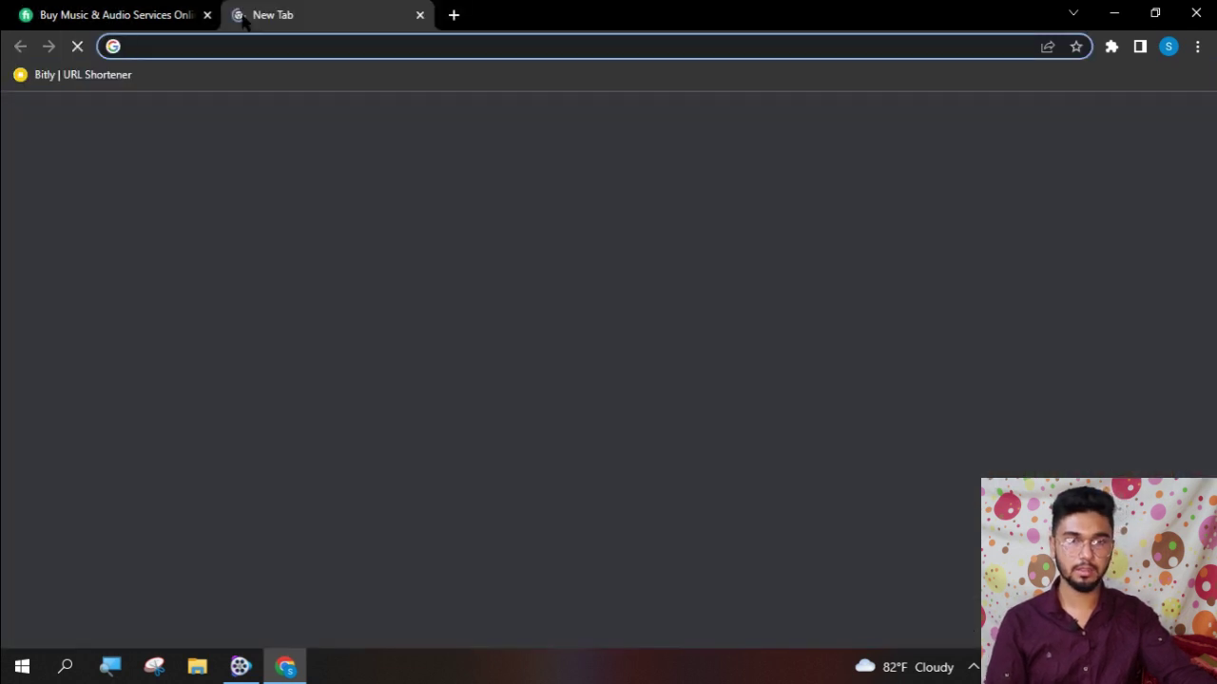
- Open Gmail, keep smart features and personalisation turned on, and reload Gmail with the new settings
left_click(1040, 119)
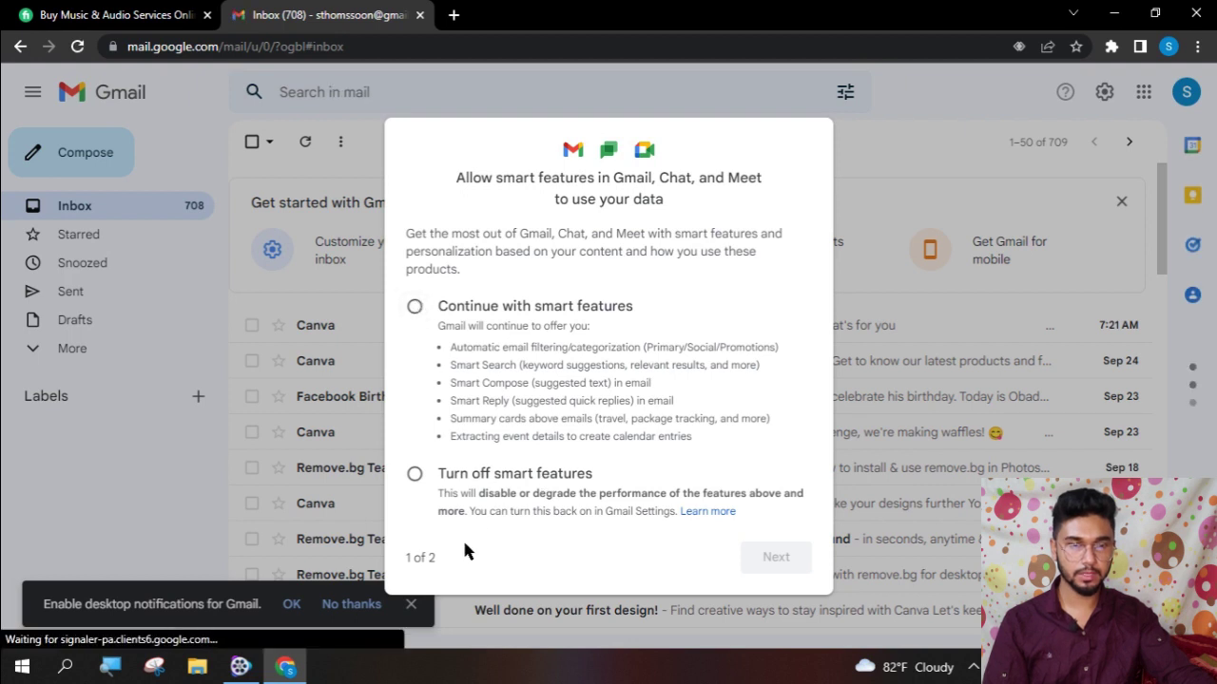
left_click(415, 307)
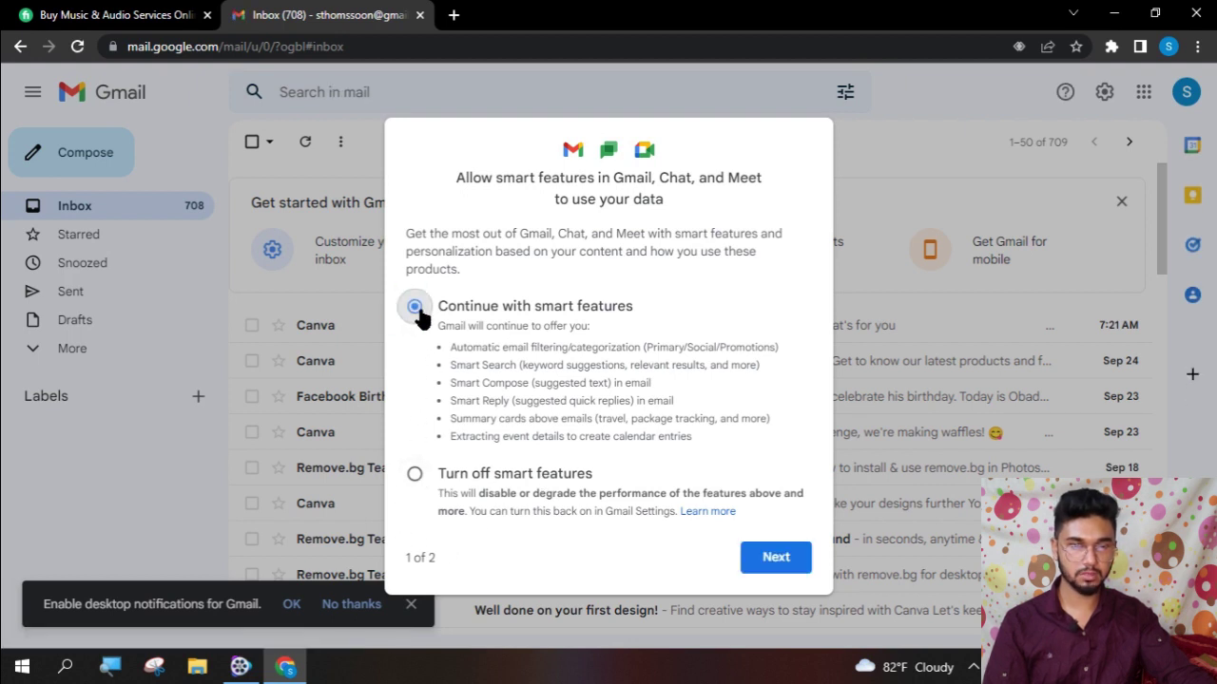
left_click(767, 561)
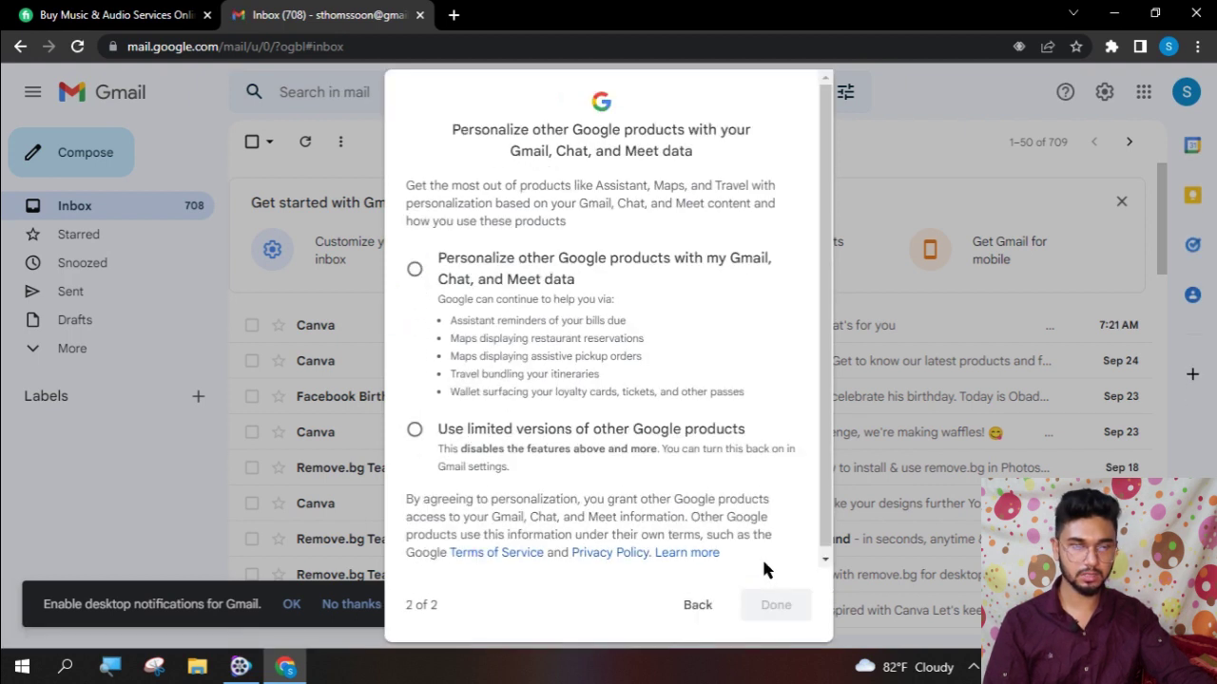
left_click(415, 270)
left_click(781, 608)
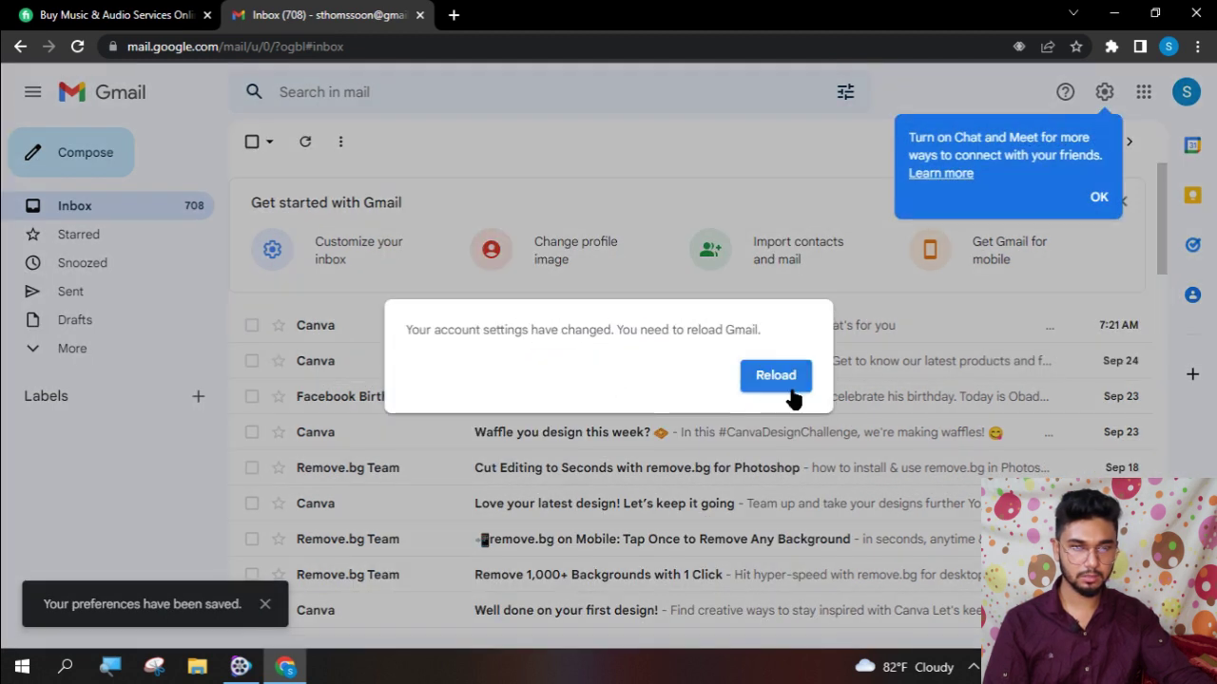
left_click(789, 388)
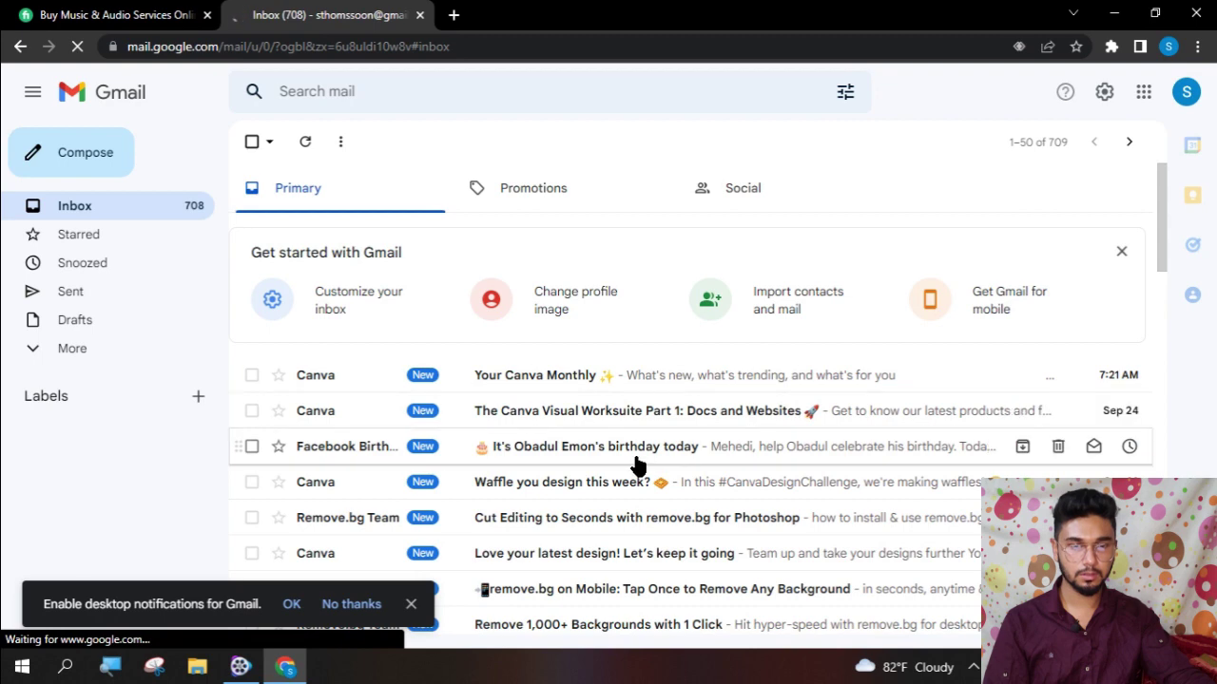
scroll(637, 466, "down", 2)
scroll(637, 466, "down", 5)
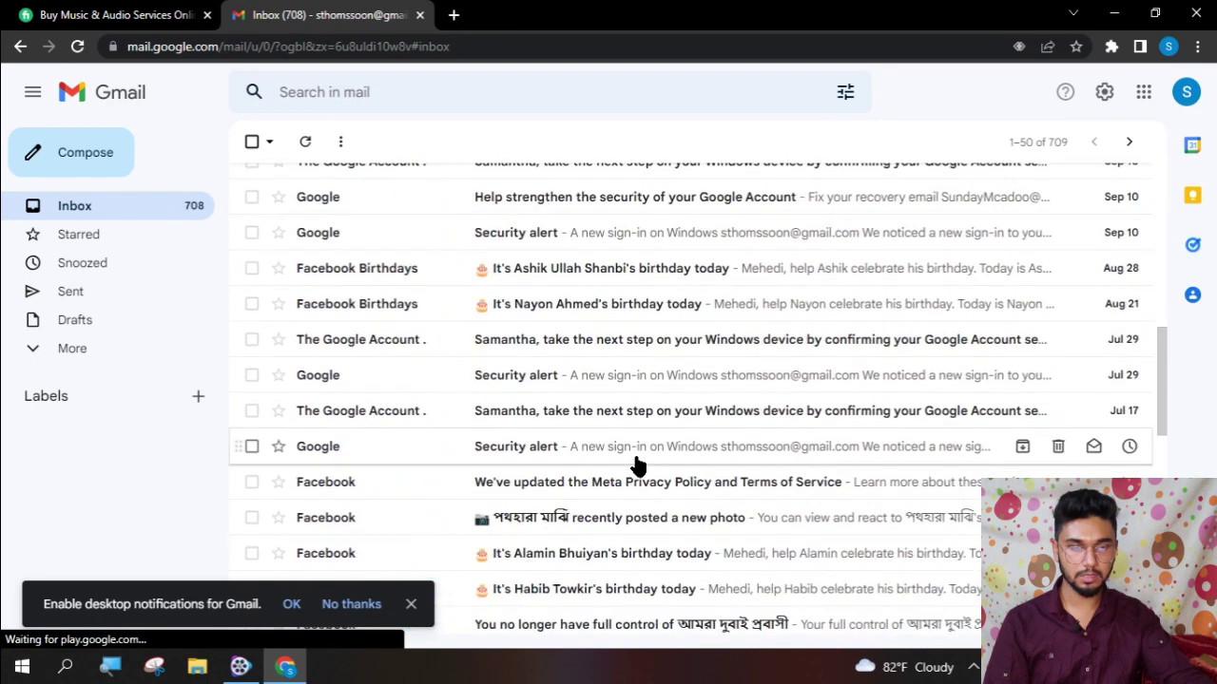
scroll(637, 466, "up", 8)
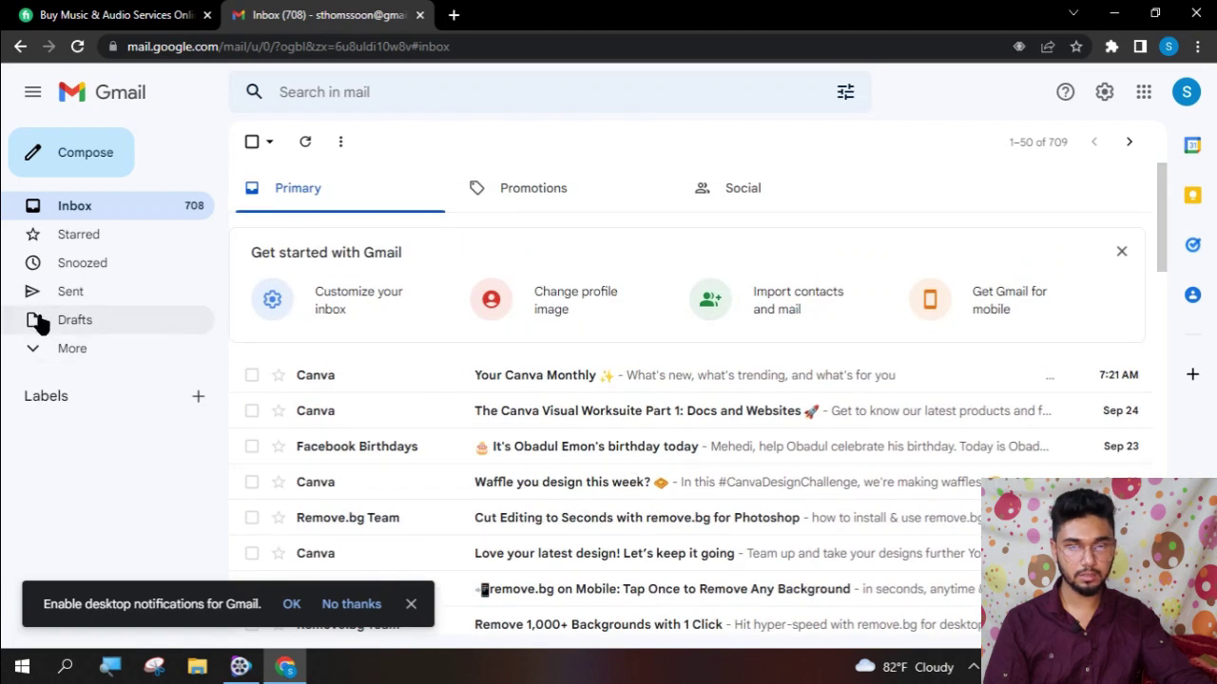
left_click(79, 349)
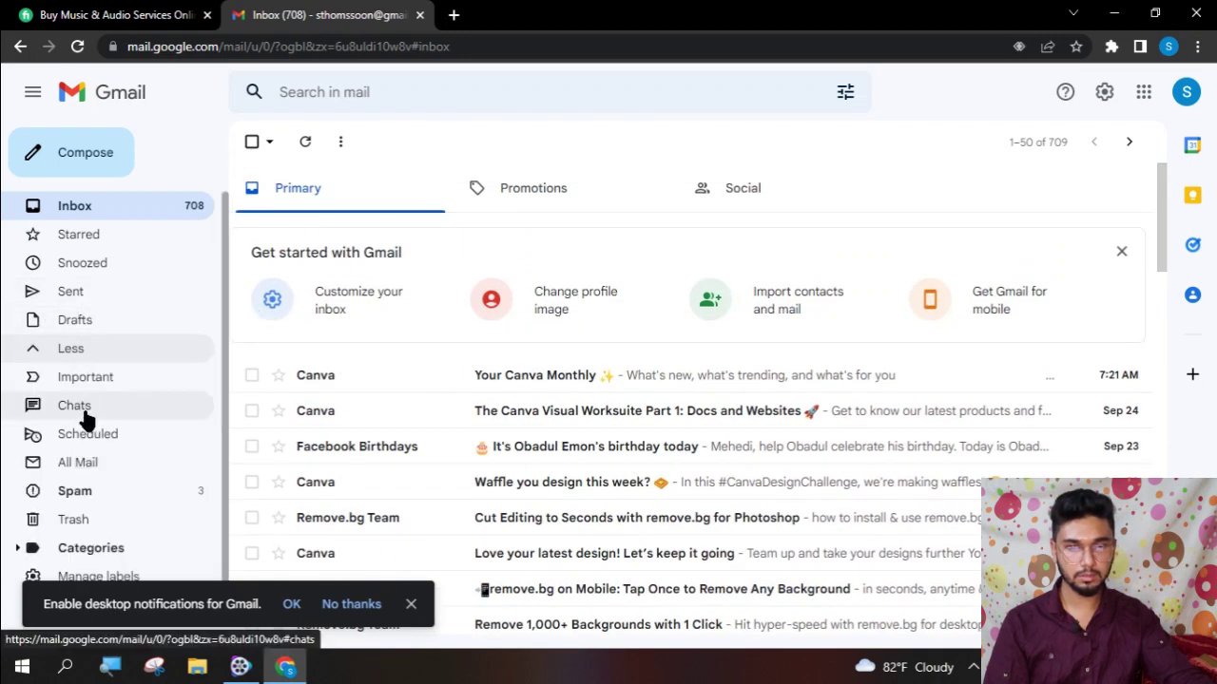
left_click(90, 492)
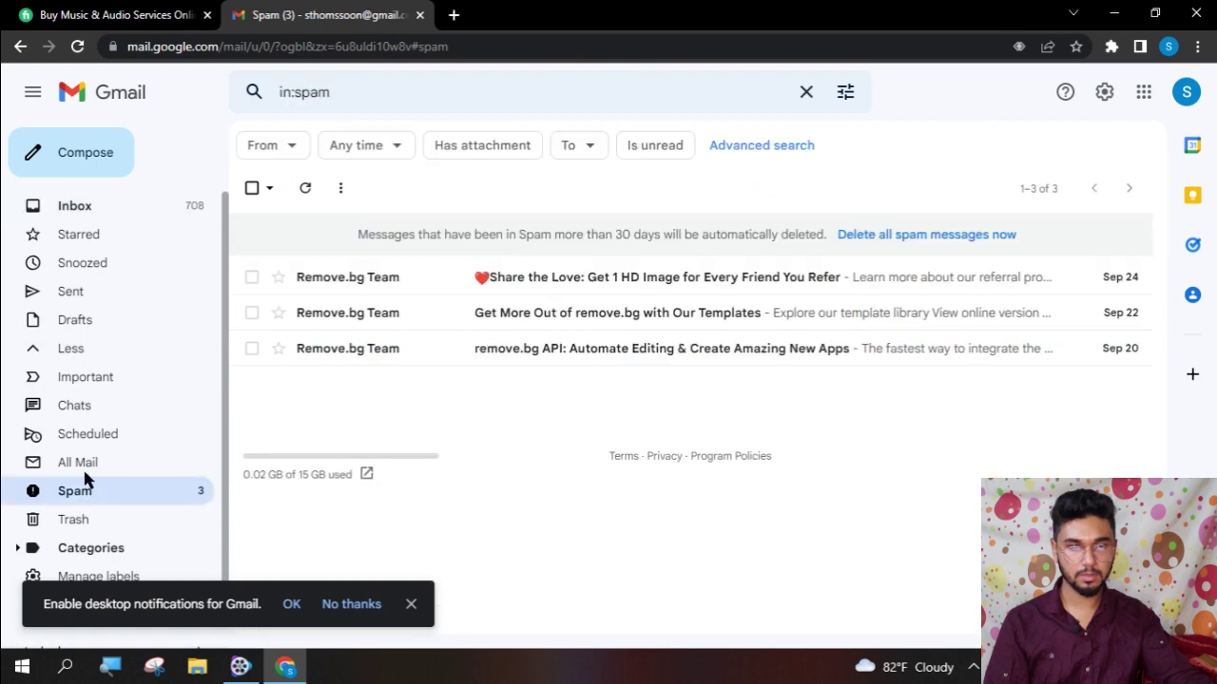
left_click(91, 207)
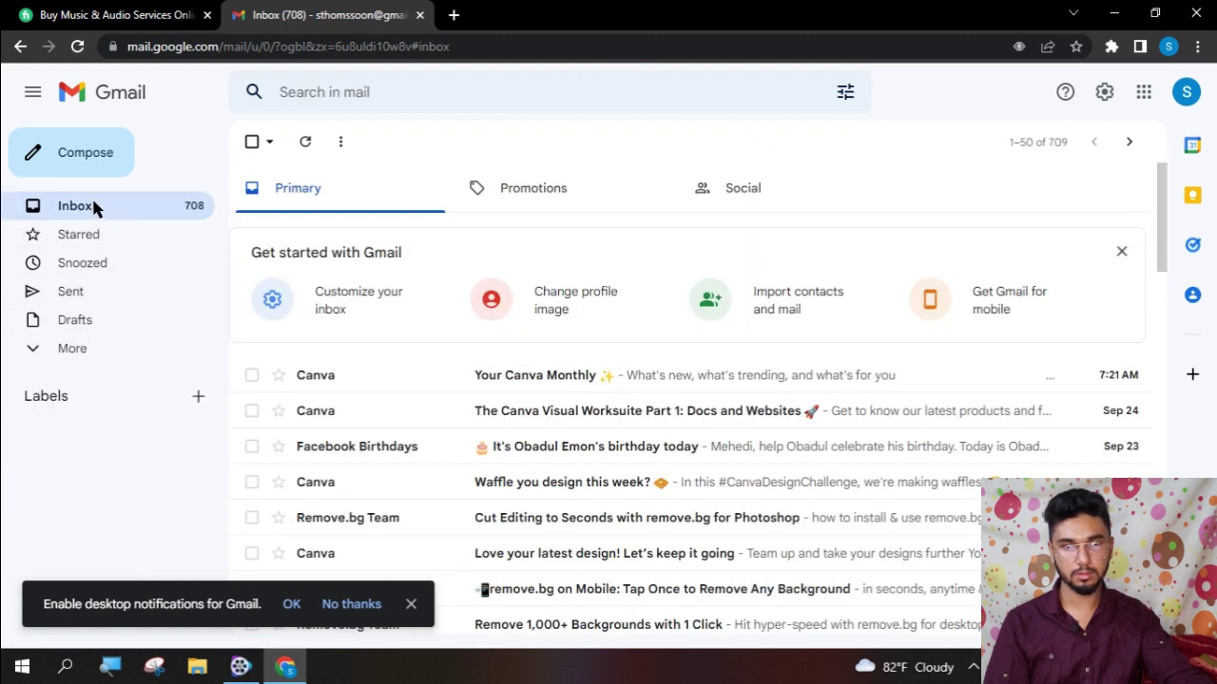
left_click(304, 147)
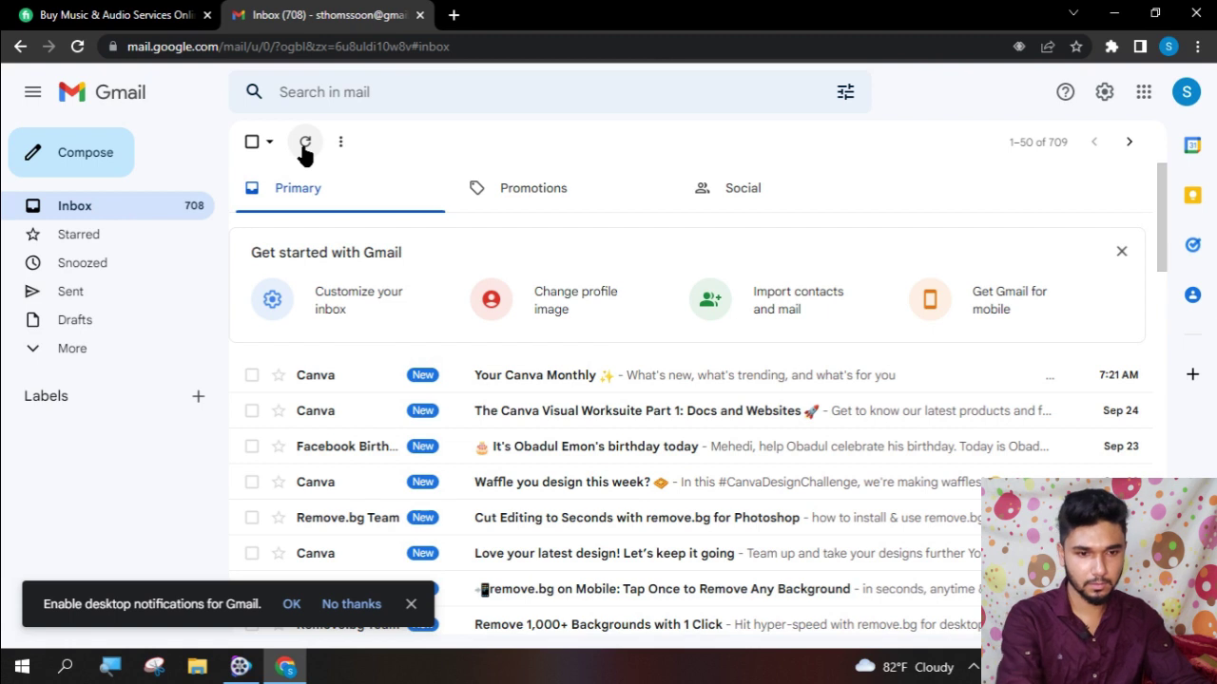
key("ctrl+Tab")
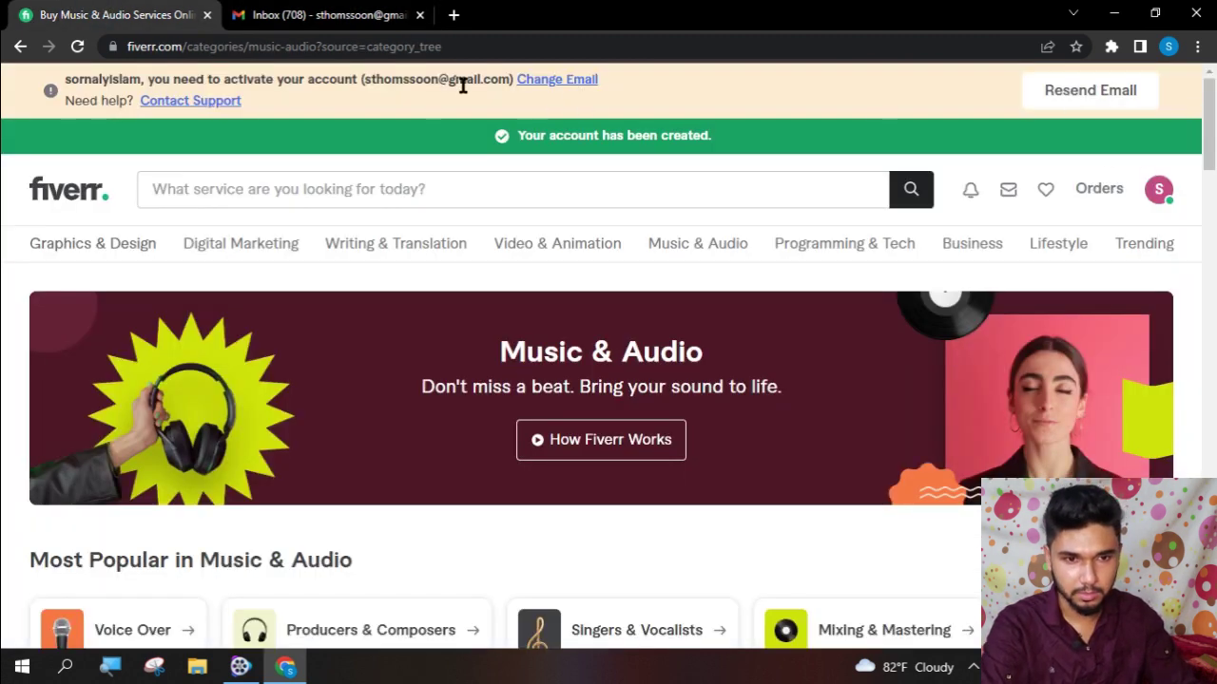
left_click(317, 11)
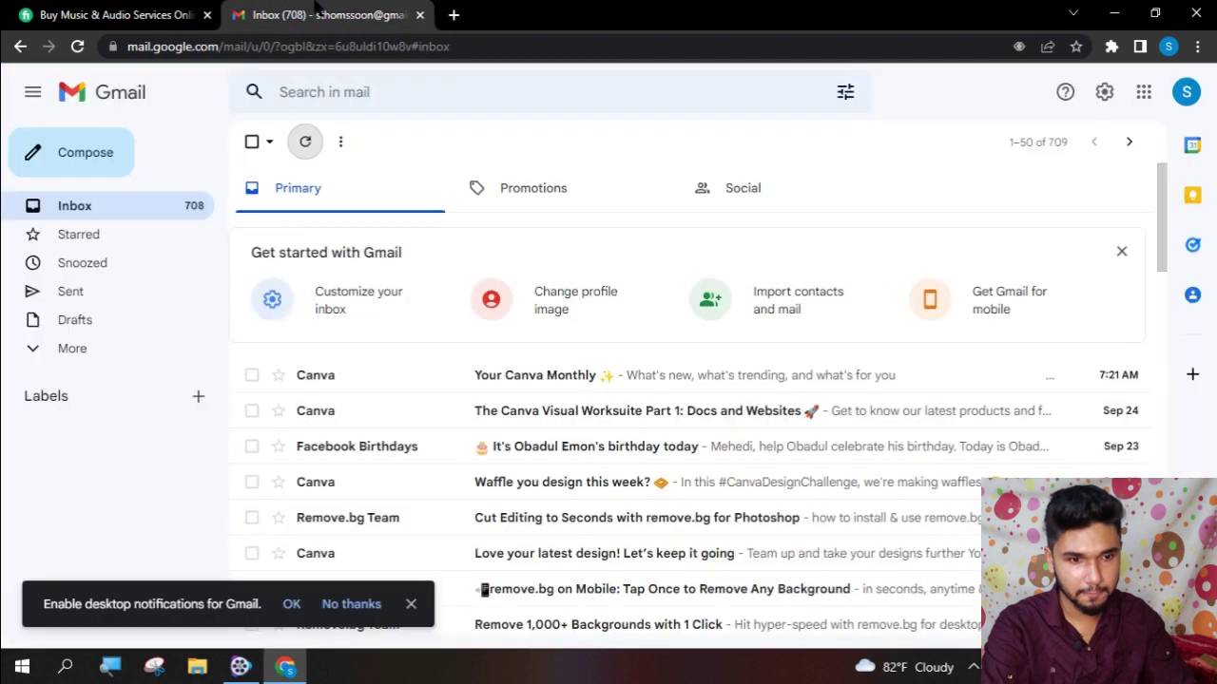
- Resend the Fiverr activation email and reload the Music & Audio page
left_click(114, 14)
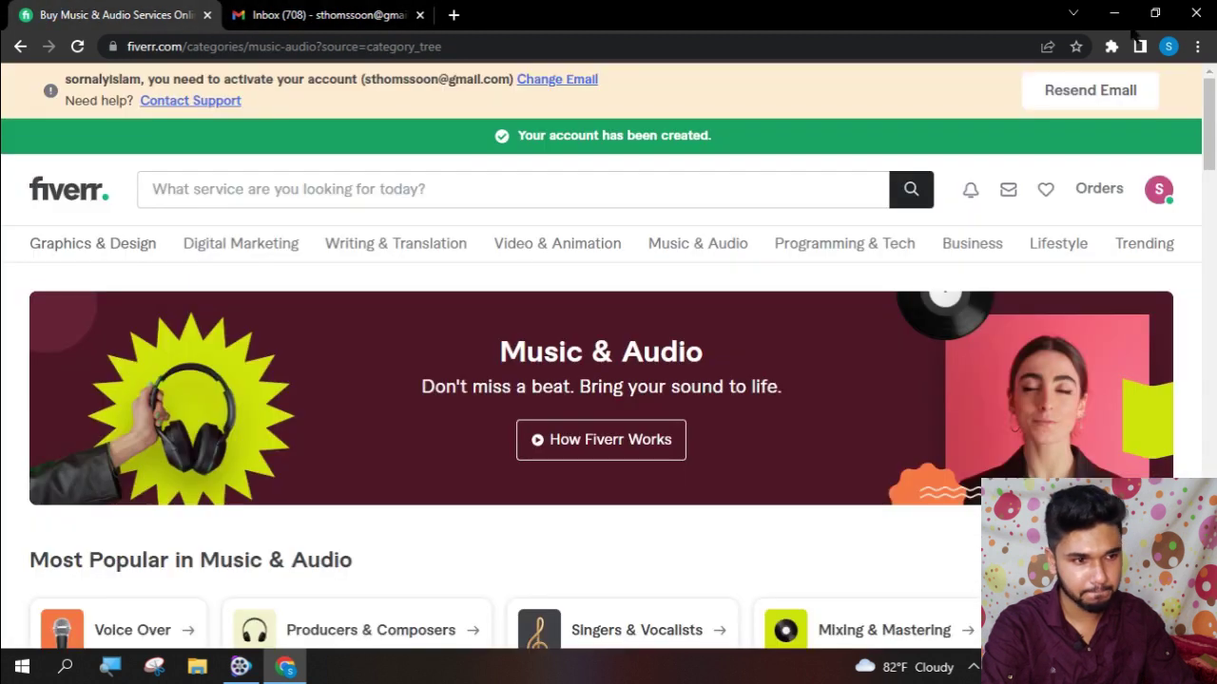
left_click(1068, 90)
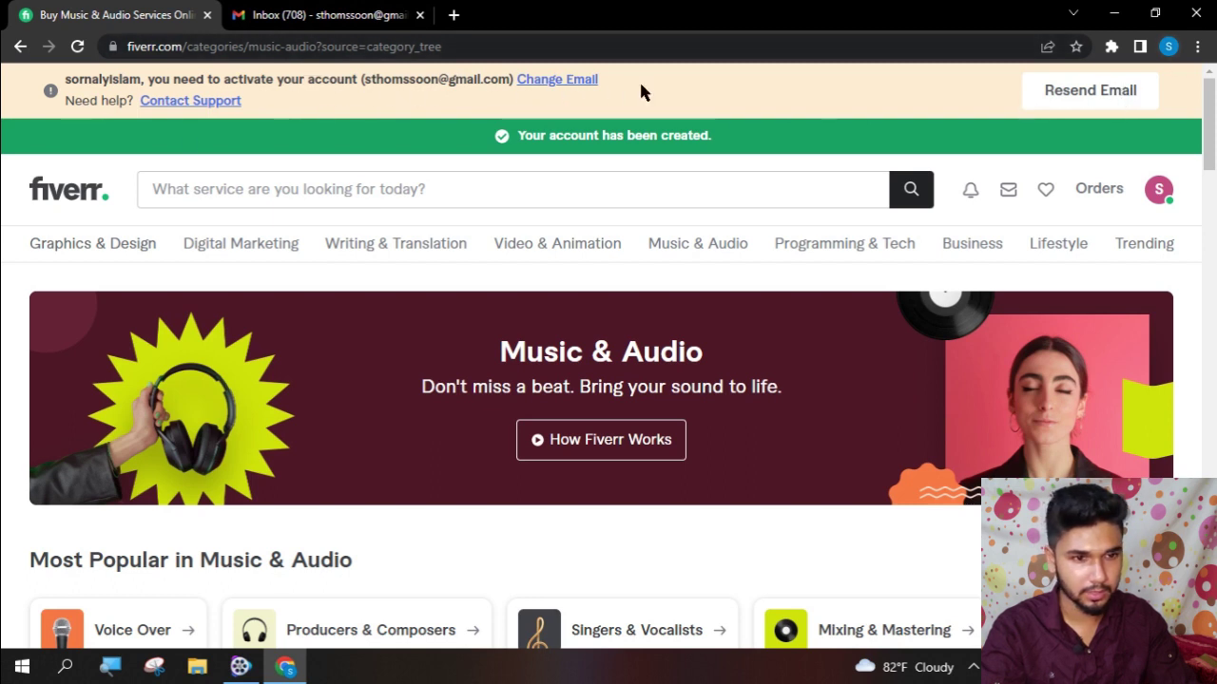
left_click(81, 53)
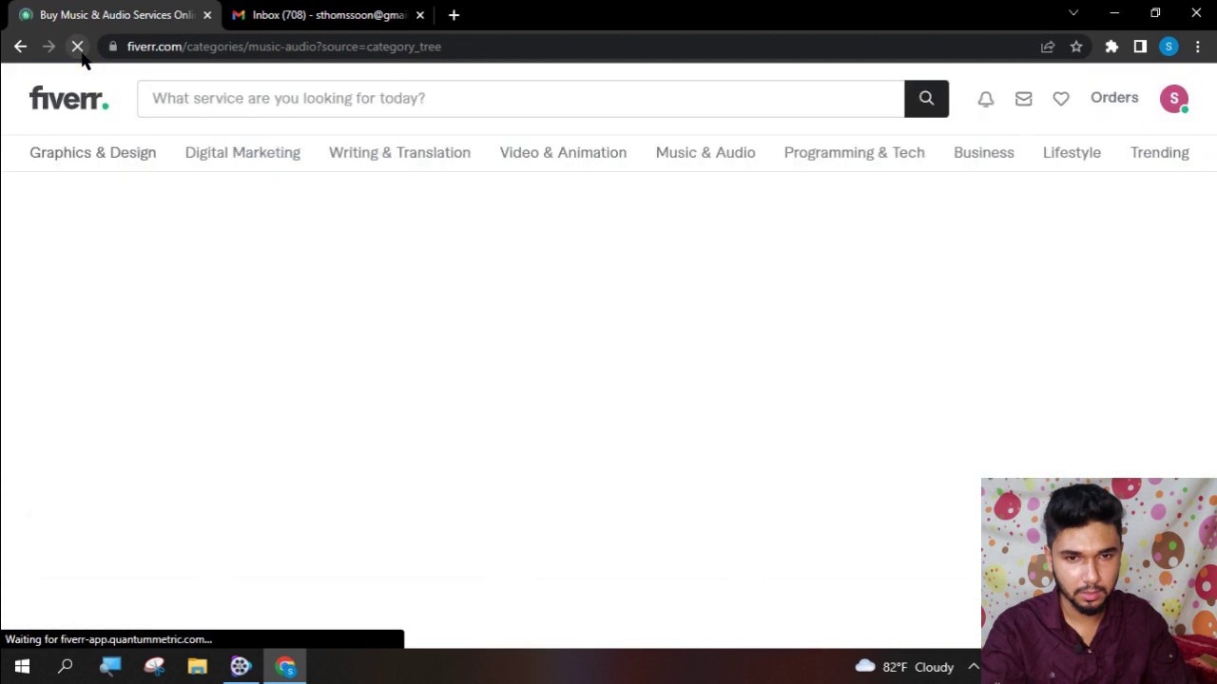
- Go to the Fiverr profile, start a profile-picture upload, and browse into the Desktop folder
left_click(1159, 101)
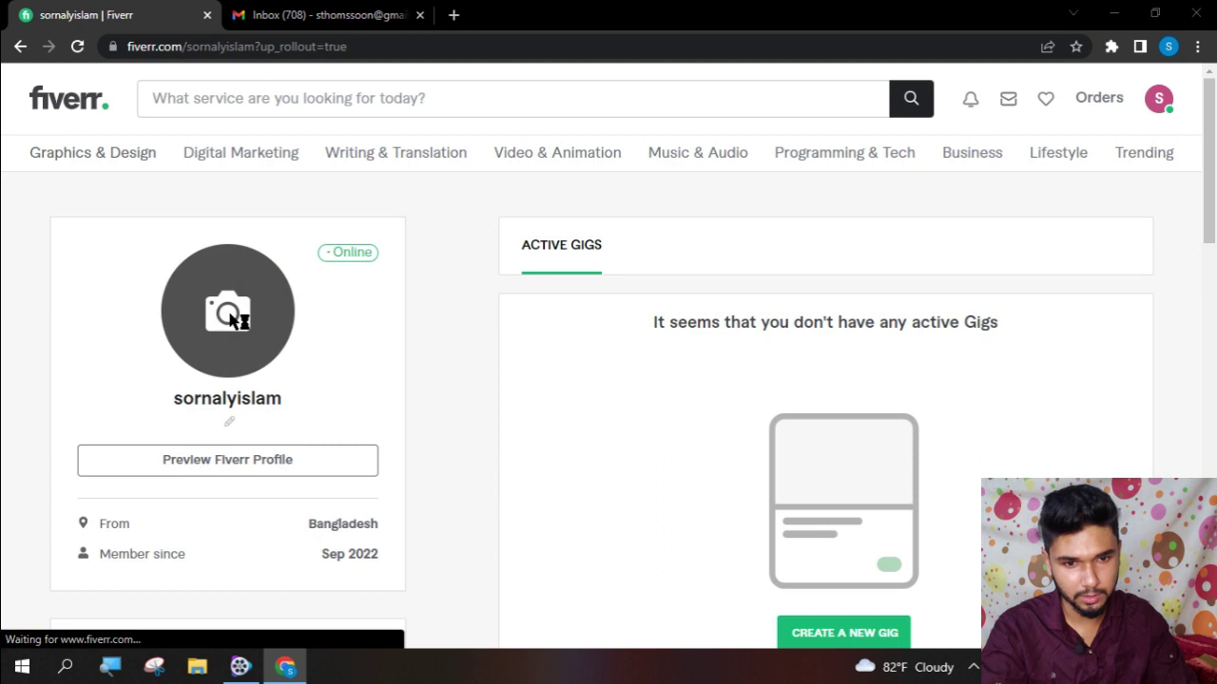
left_click(231, 321)
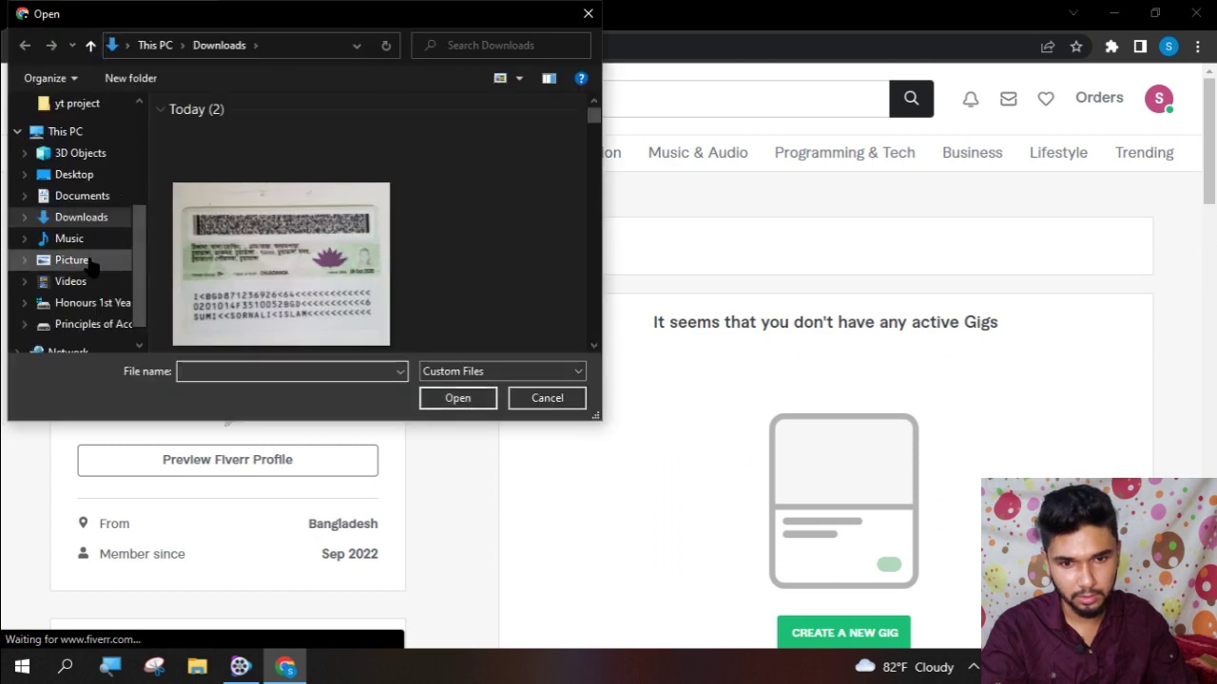
scroll(76, 285, "down", 1)
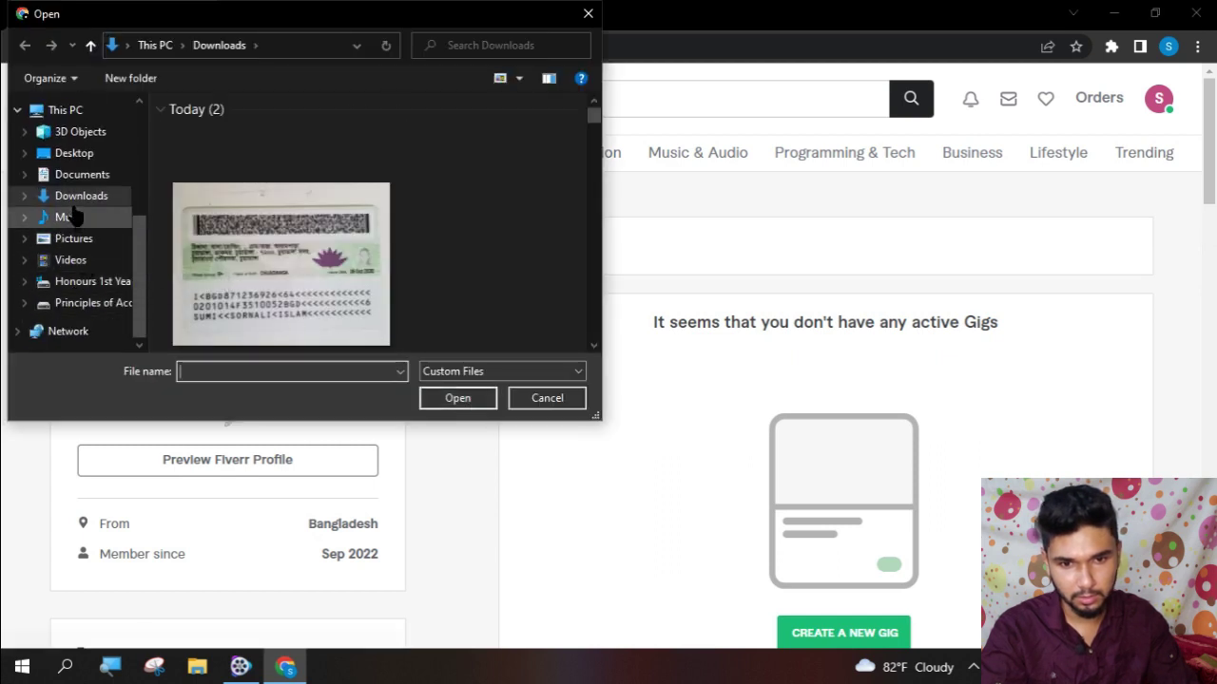
left_click(64, 121)
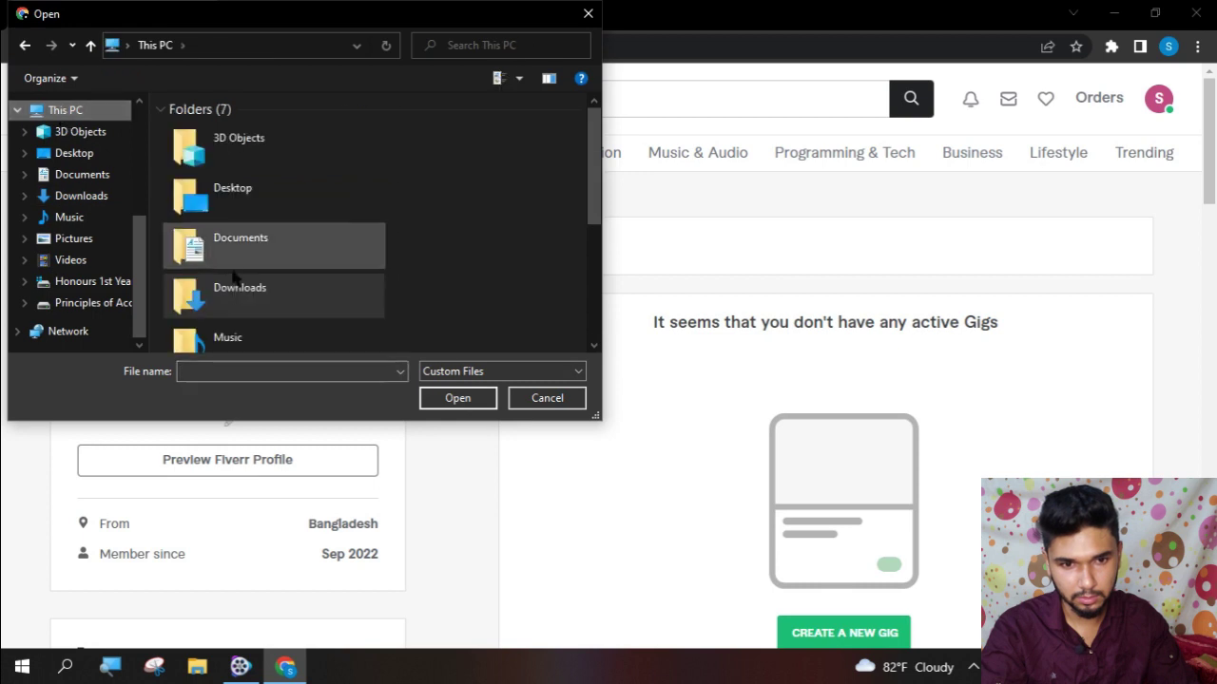
scroll(252, 304, "down", 3)
scroll(237, 204, "up", 3)
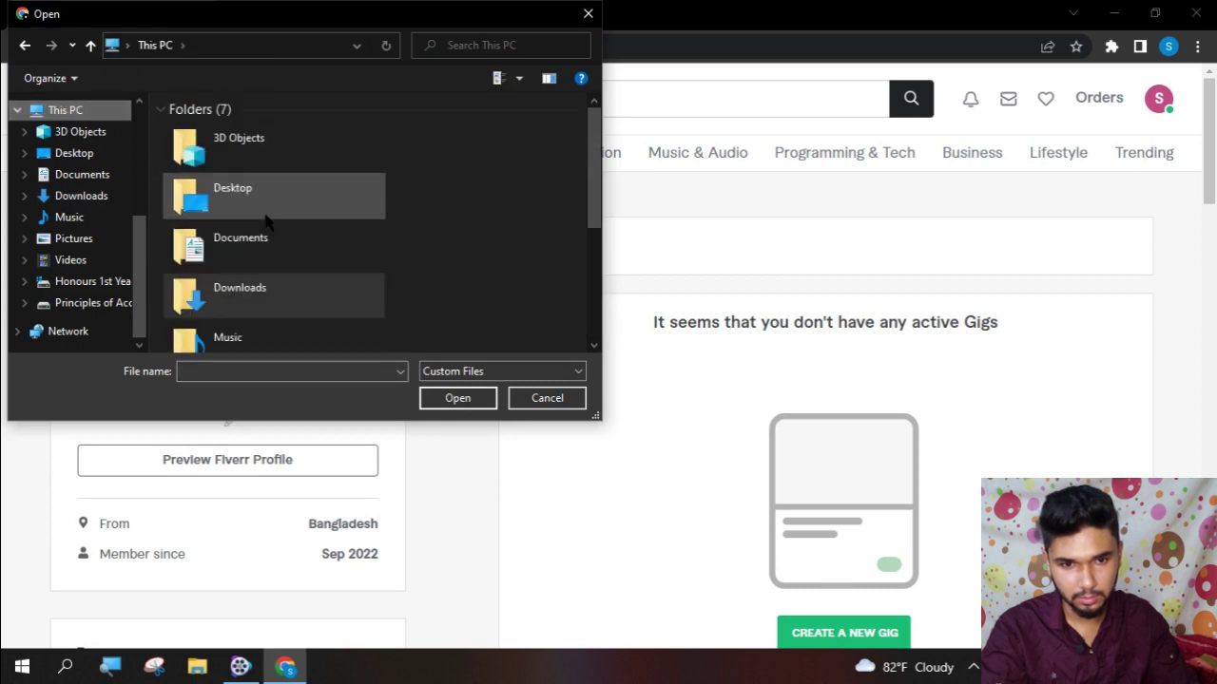
double_click(226, 192)
- Upload the istockphoto stacked-cash image from New folder (2) as the profile picture
scroll(371, 247, "down", 2)
scroll(371, 247, "up", 2)
double_click(299, 162)
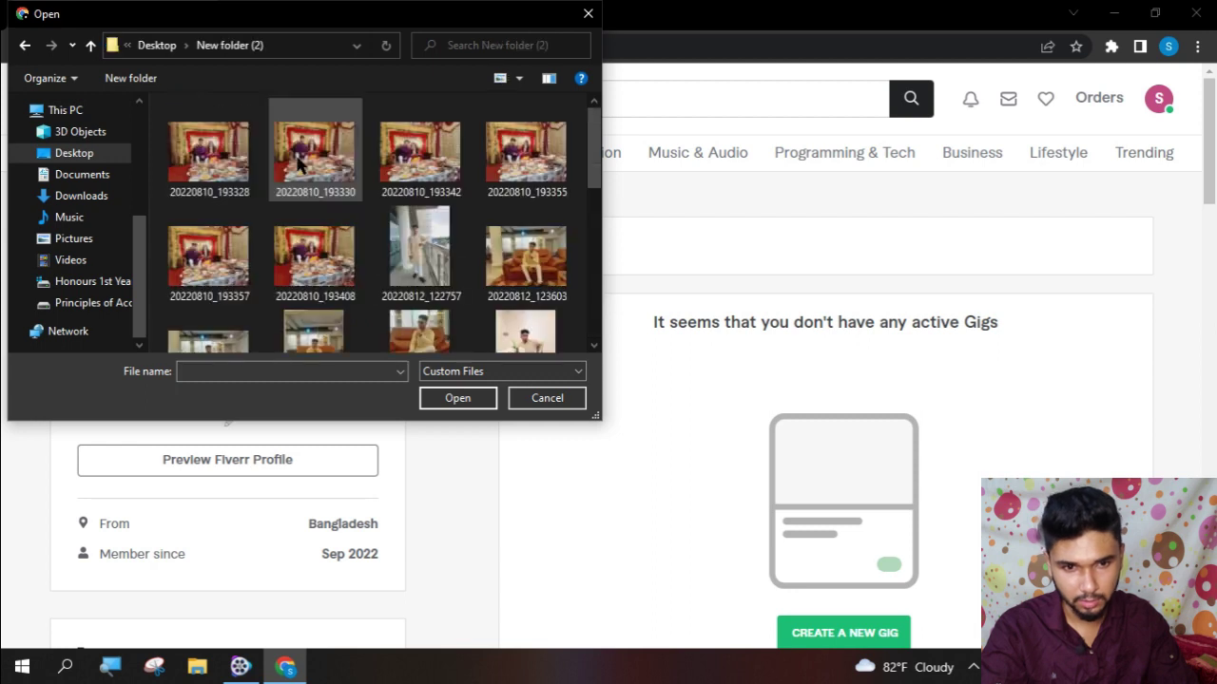
scroll(333, 237, "down", 1)
scroll(333, 238, "down", 2)
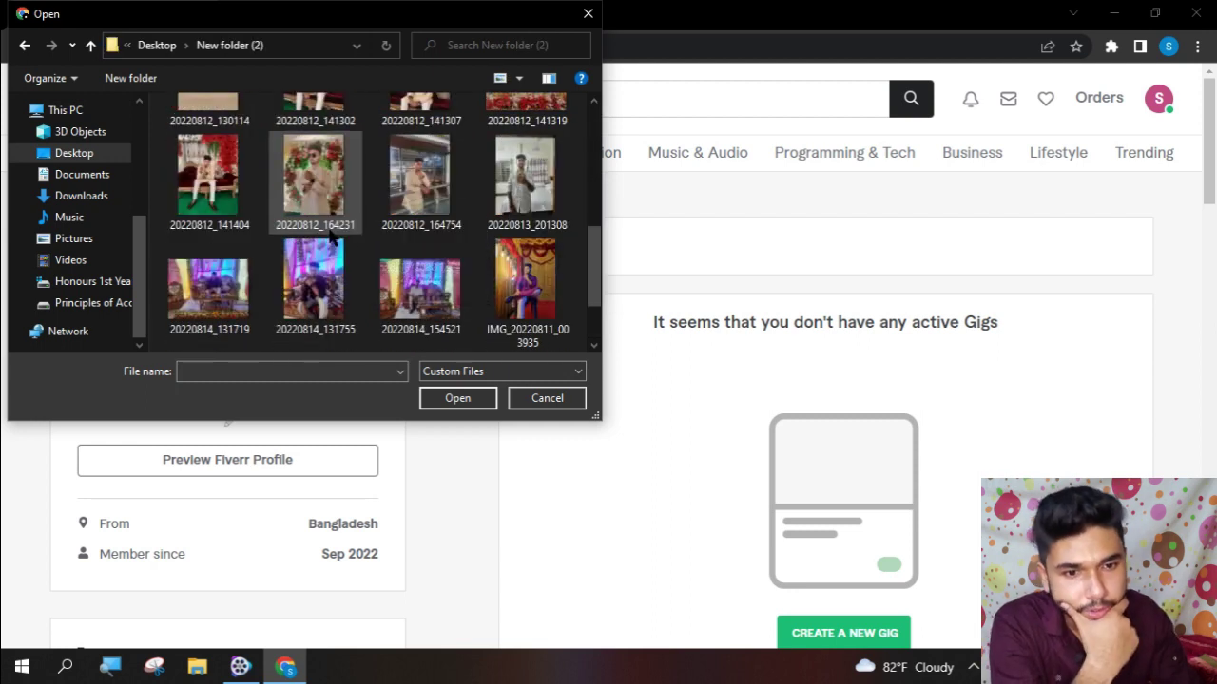
scroll(333, 269, "down", 1)
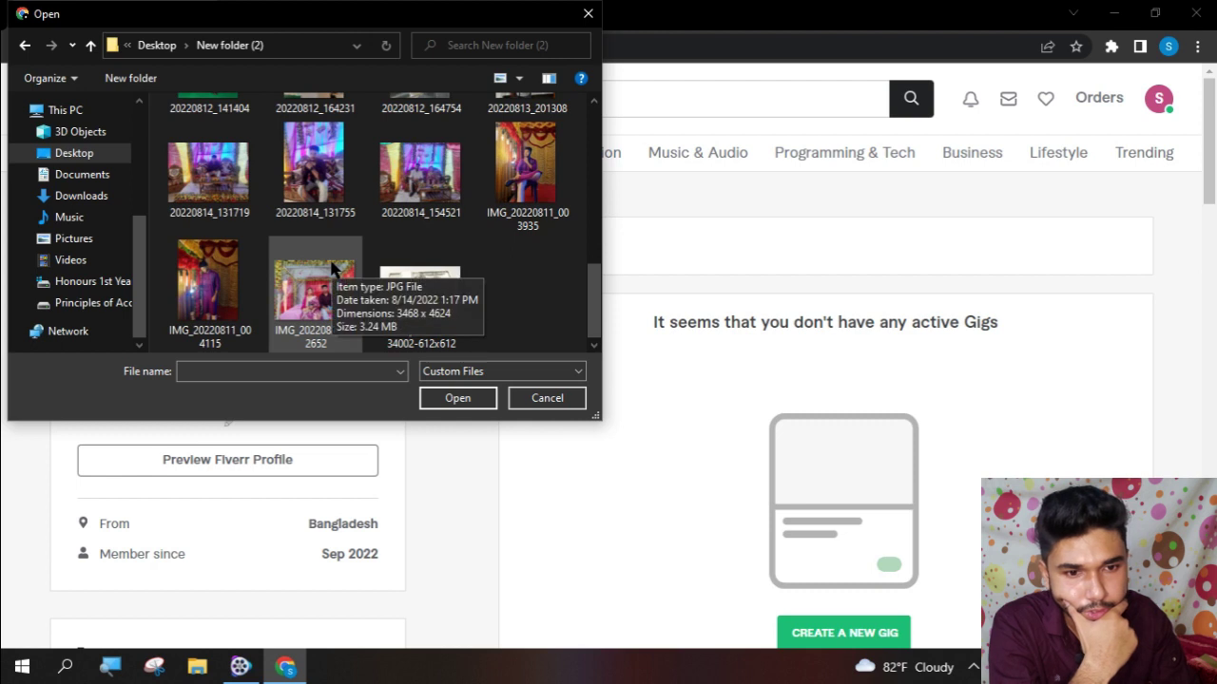
scroll(529, 316, "up", 5)
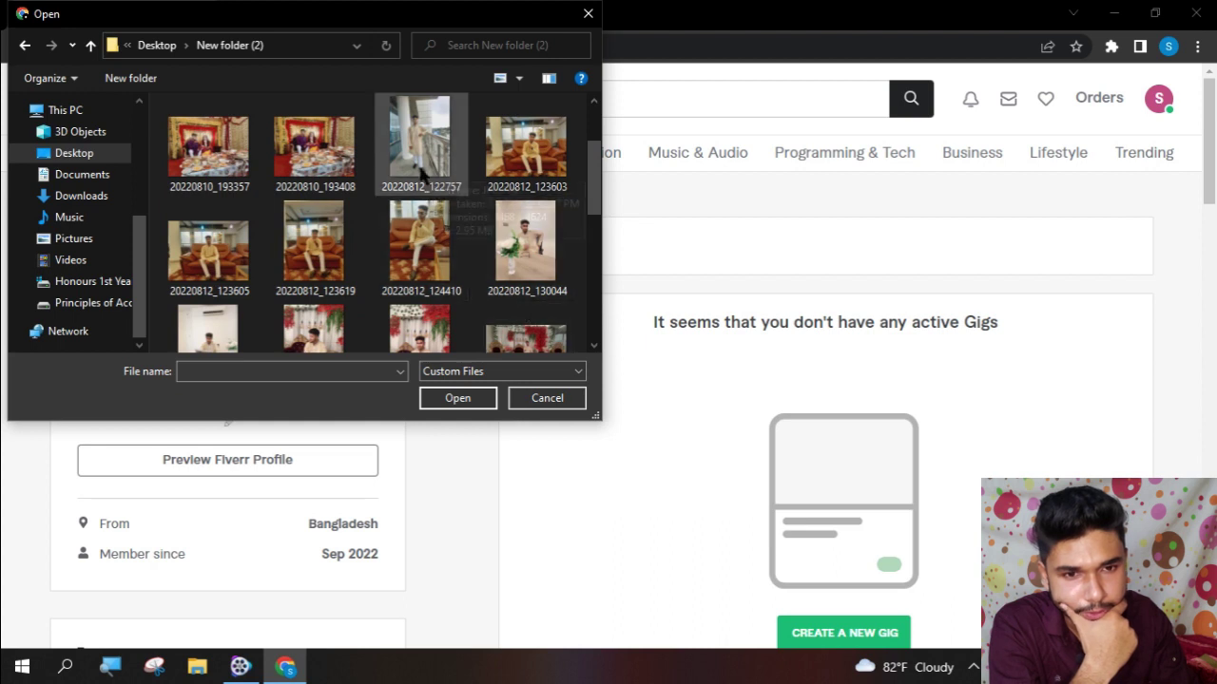
scroll(397, 255, "down", 5)
left_click(440, 333)
double_click(439, 333)
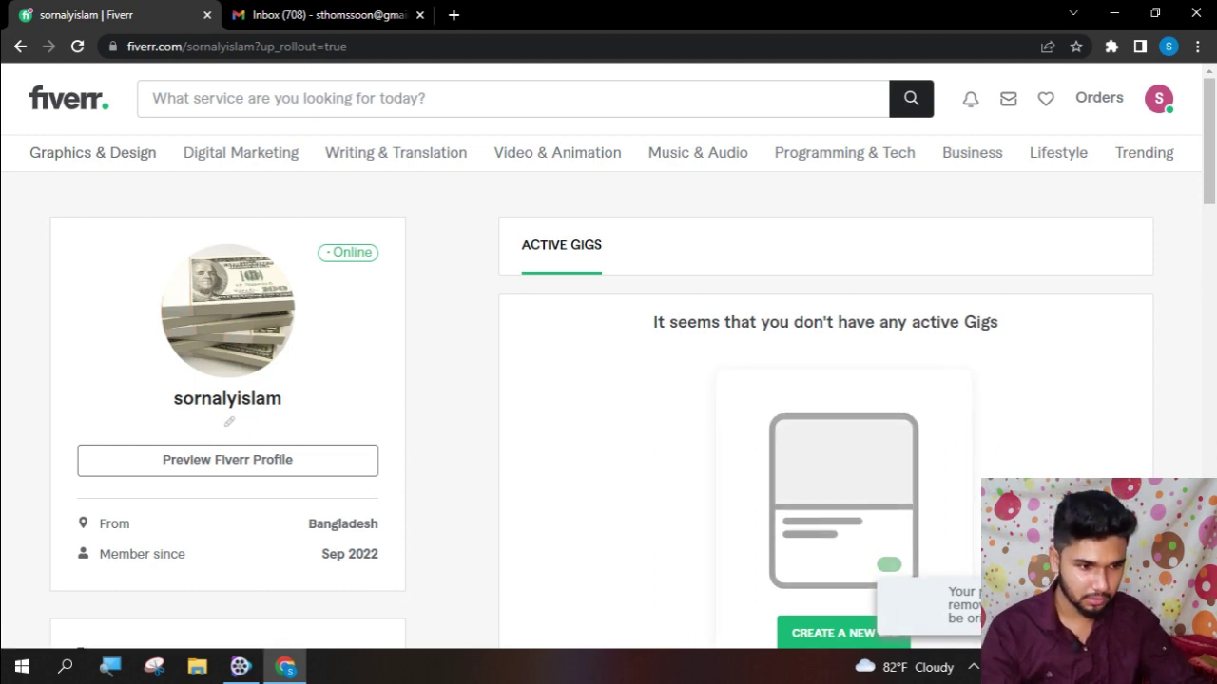
scroll(619, 370, "down", 2)
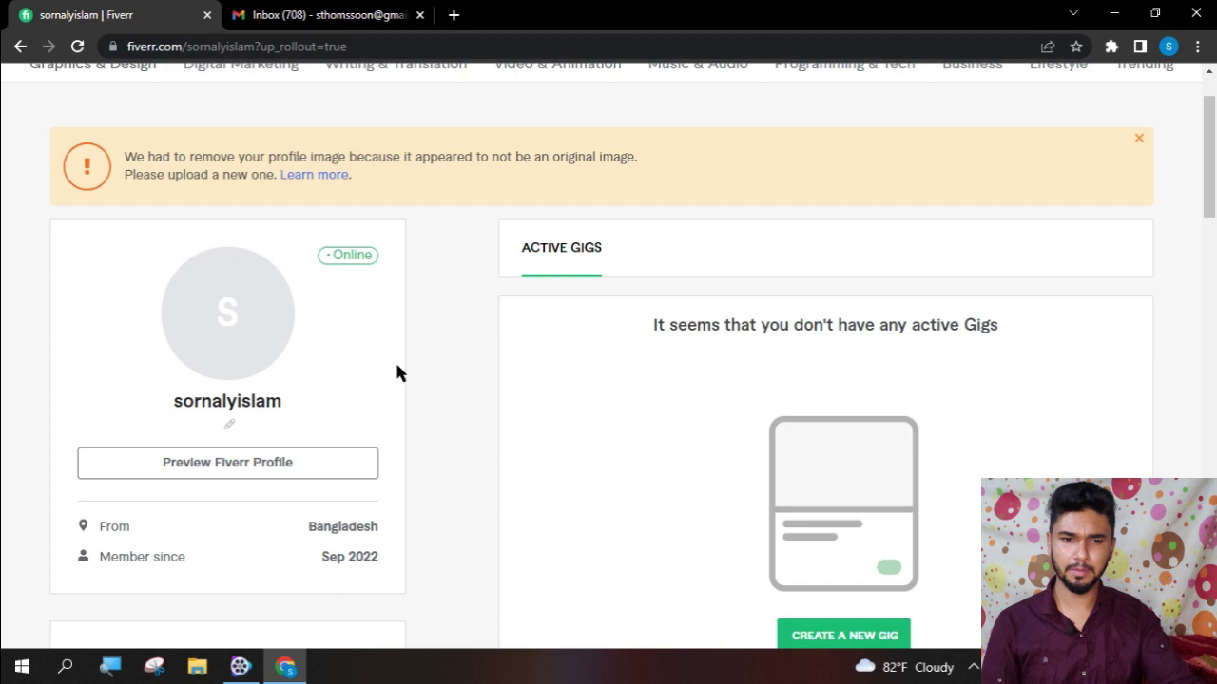
- Upload IMG_20220814_142652 as the profile picture and dismiss the image-removal warning
left_click(242, 315)
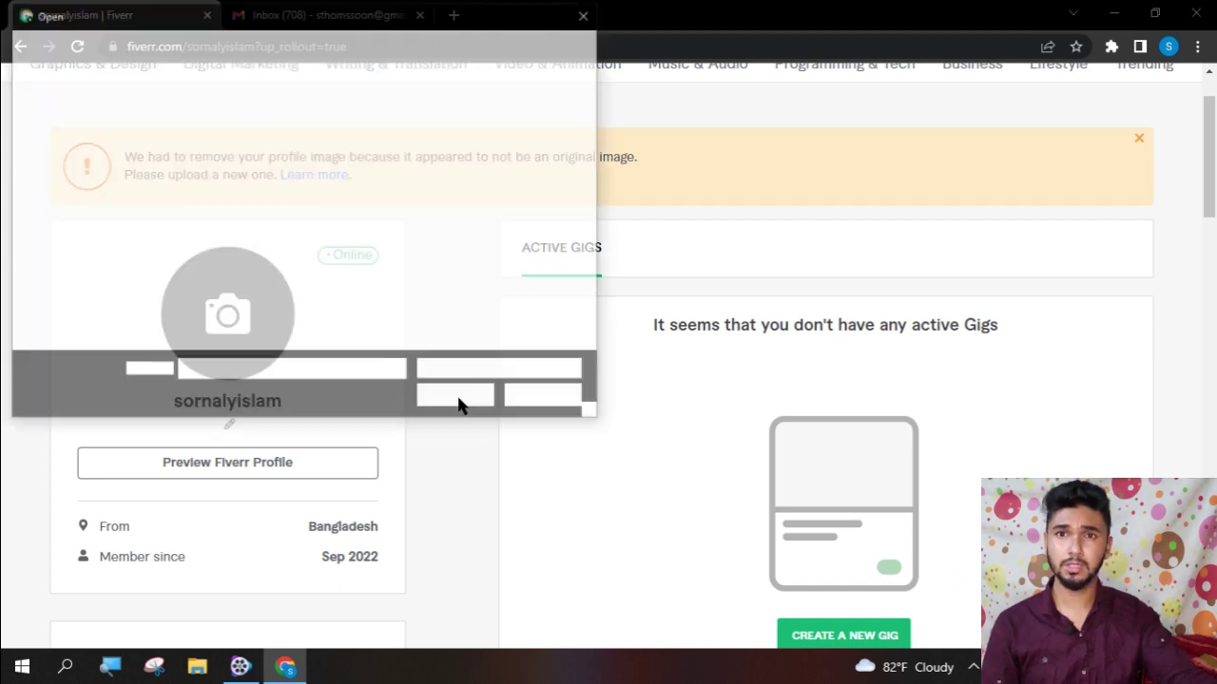
scroll(314, 266, "down", 3)
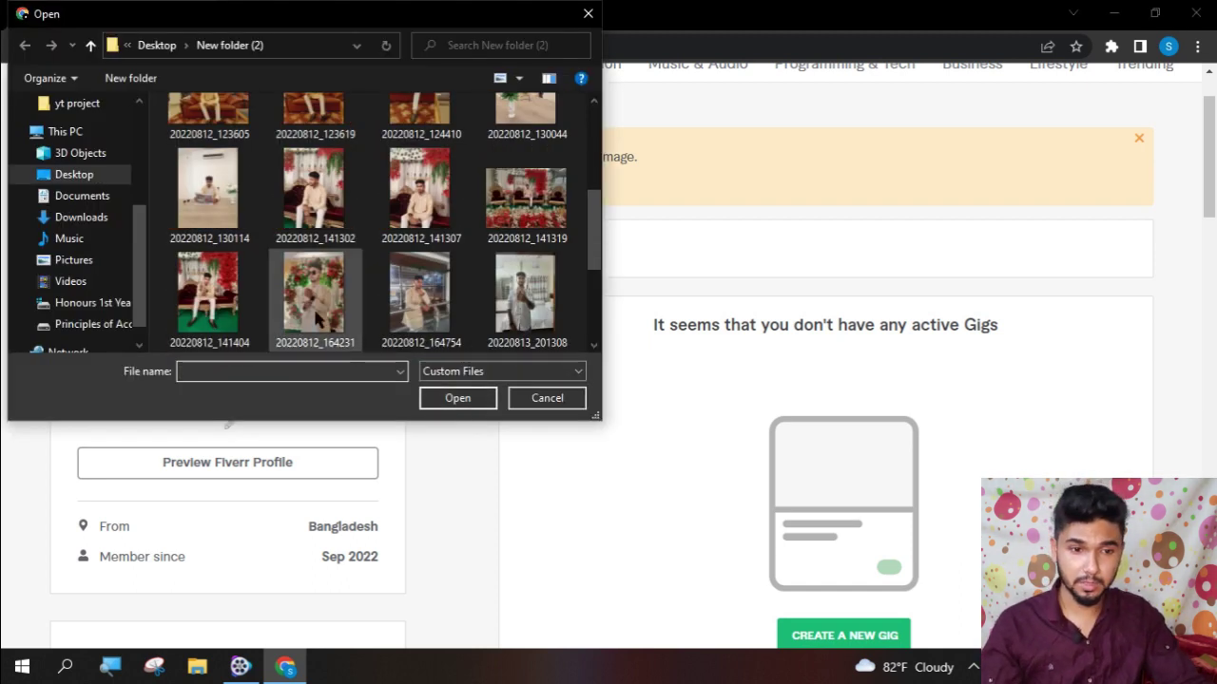
scroll(287, 271, "down", 3)
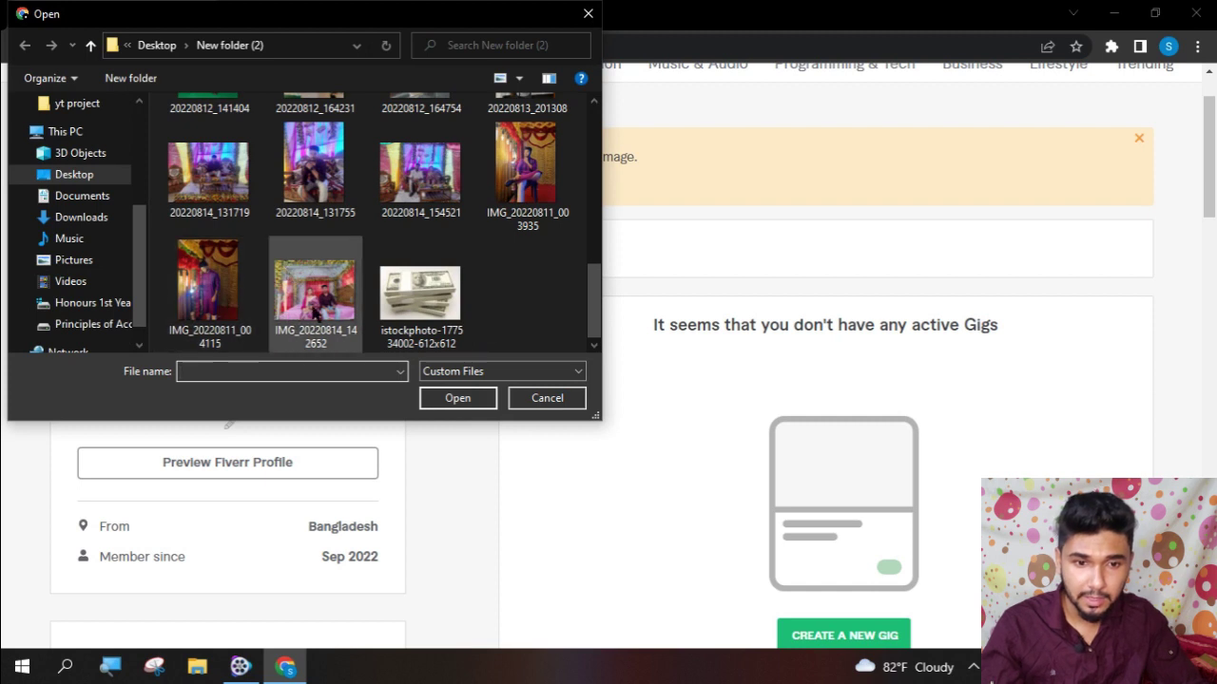
double_click(314, 291)
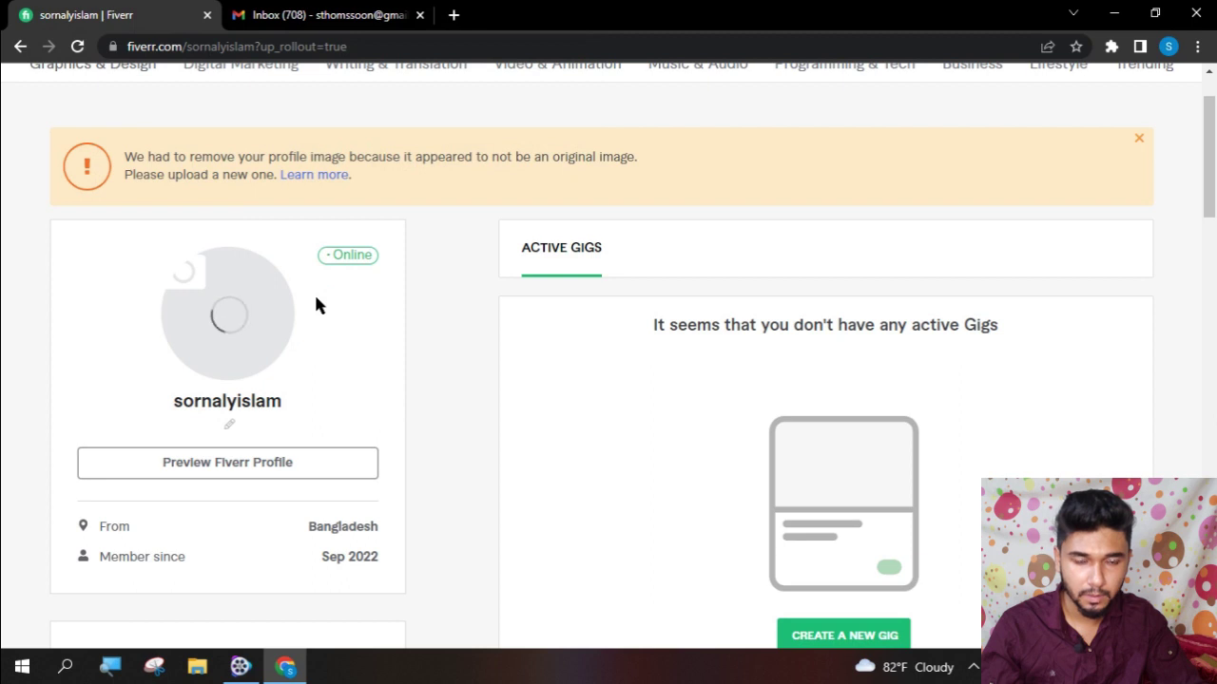
left_click(1140, 139)
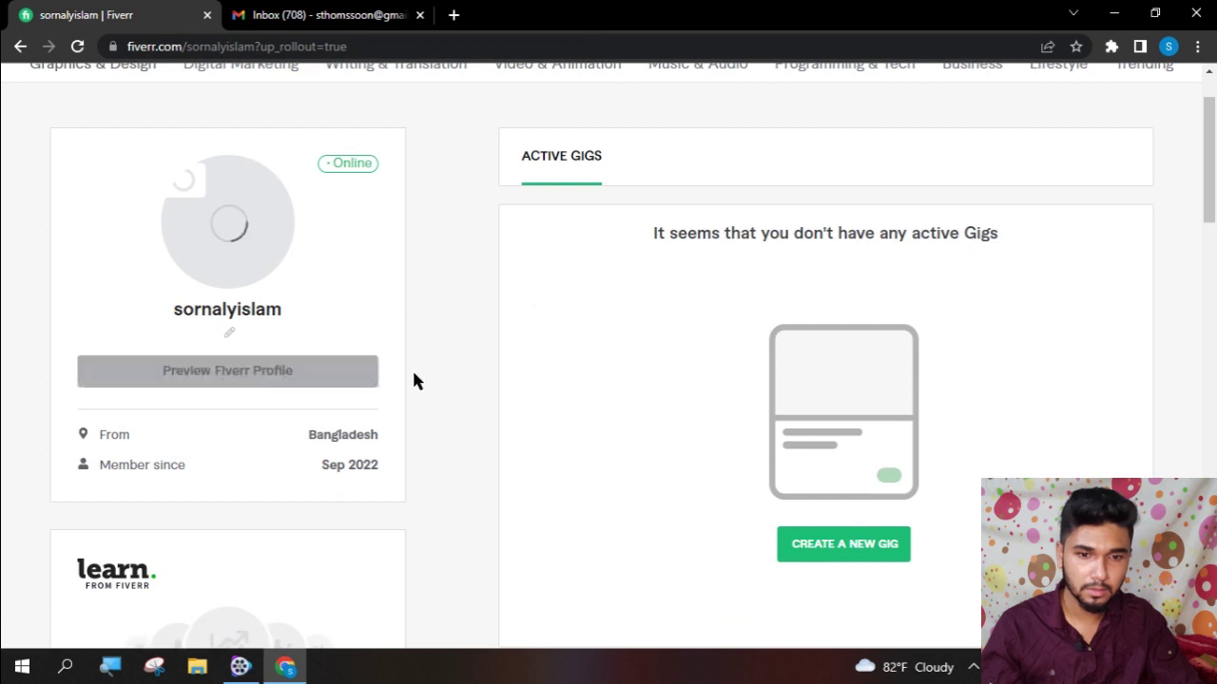
scroll(393, 348, "down", 3)
scroll(394, 348, "up", 4)
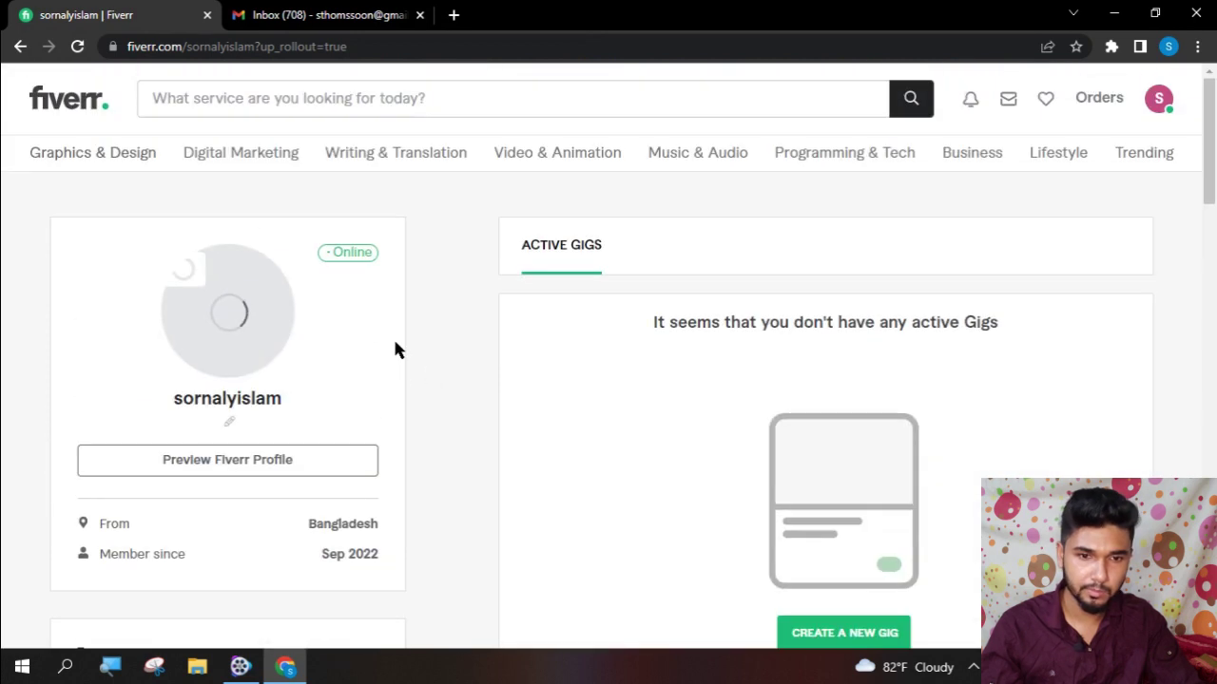
left_click(79, 48)
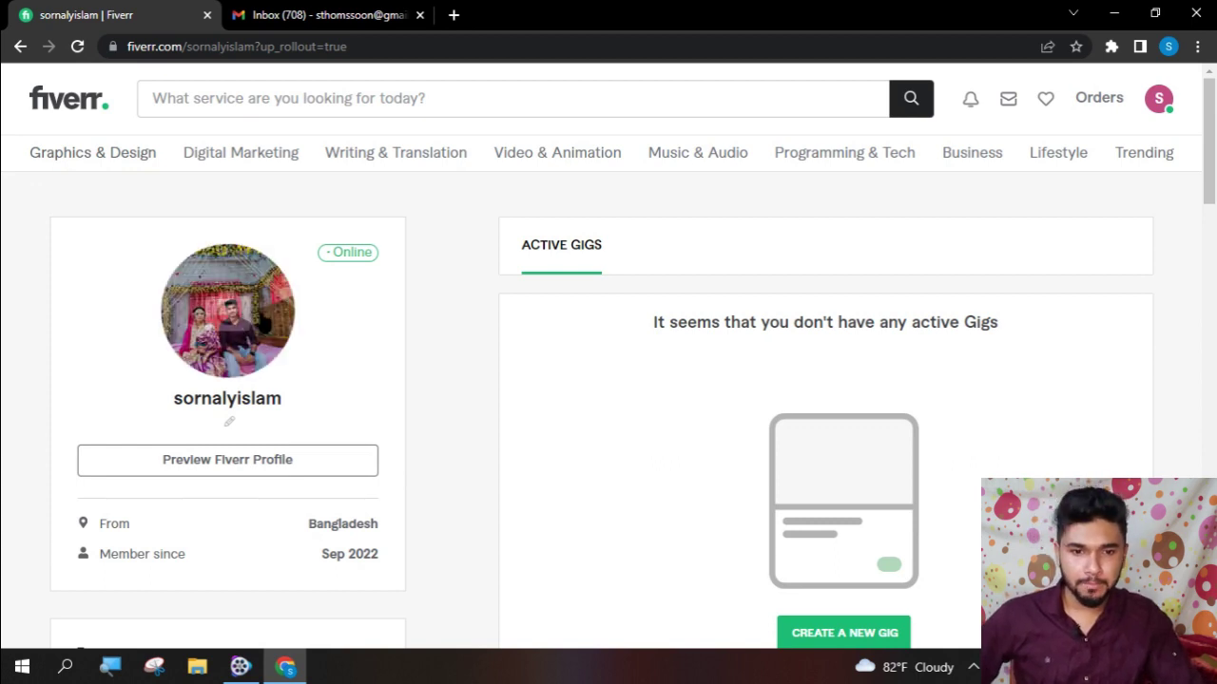
- Scroll the profile down to Certification and back up, then reveal the Digital Marketing subcategories
scroll(387, 364, "down", 2)
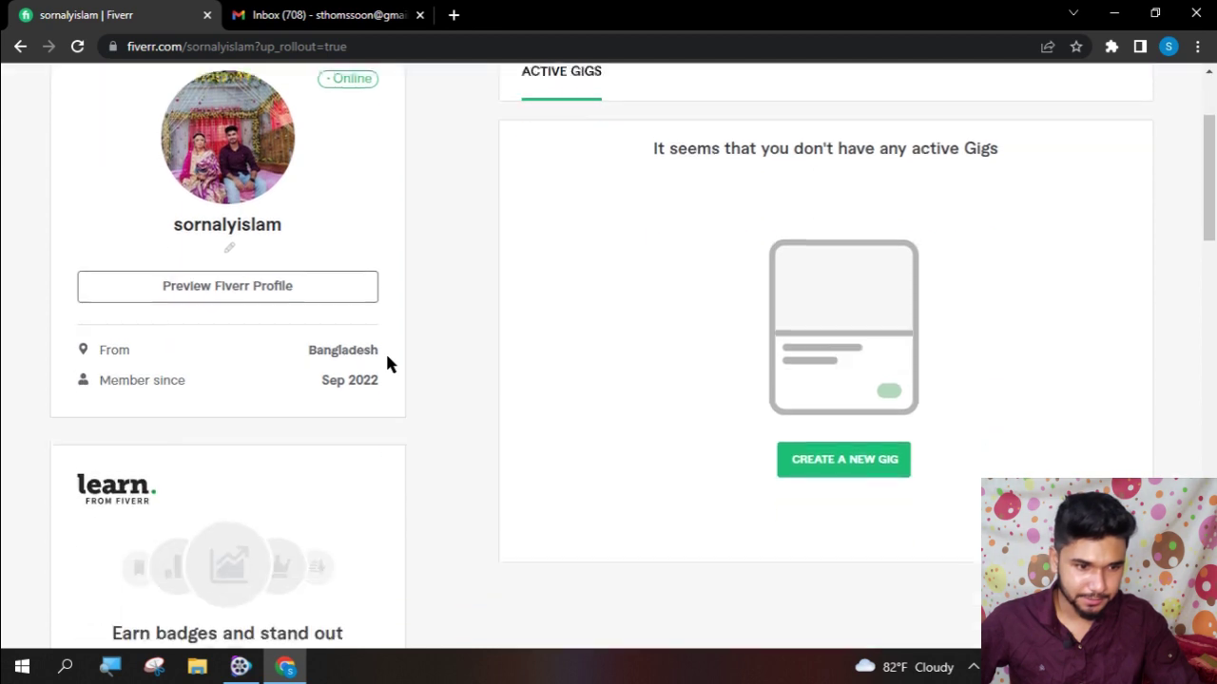
scroll(271, 407, "down", 5)
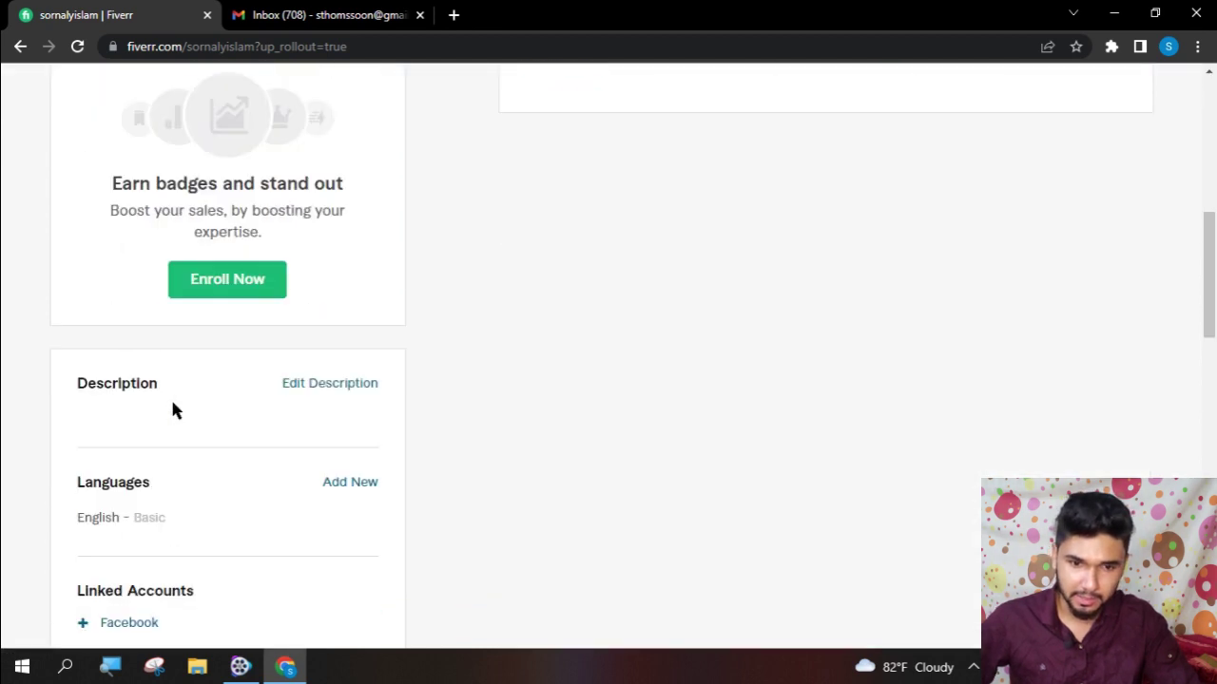
scroll(342, 342, "down", 2)
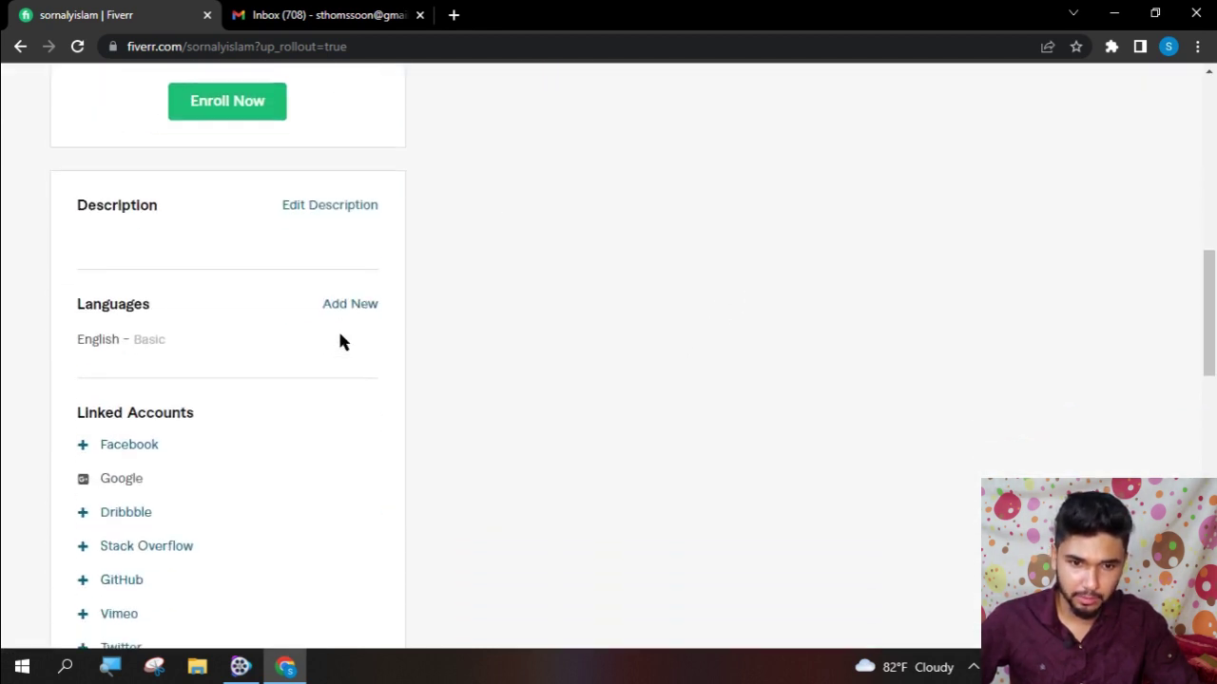
scroll(294, 364, "down", 2)
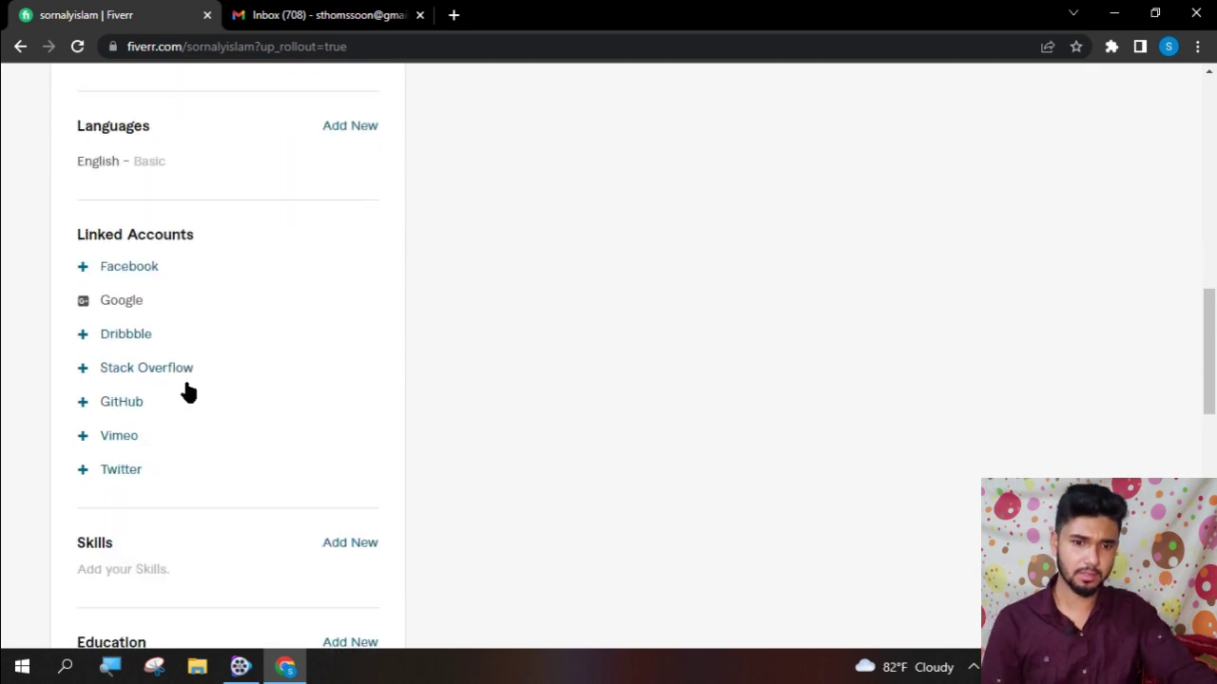
scroll(218, 399, "down", 5)
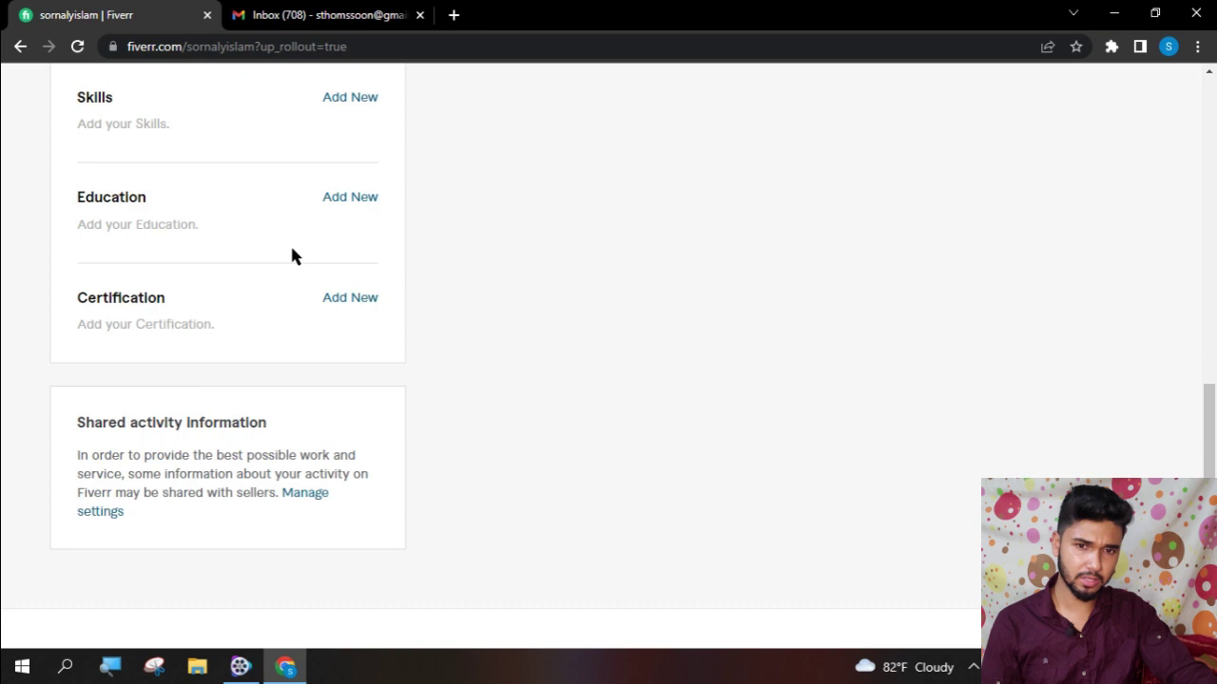
scroll(292, 255, "up", 10)
scroll(292, 255, "up", 3)
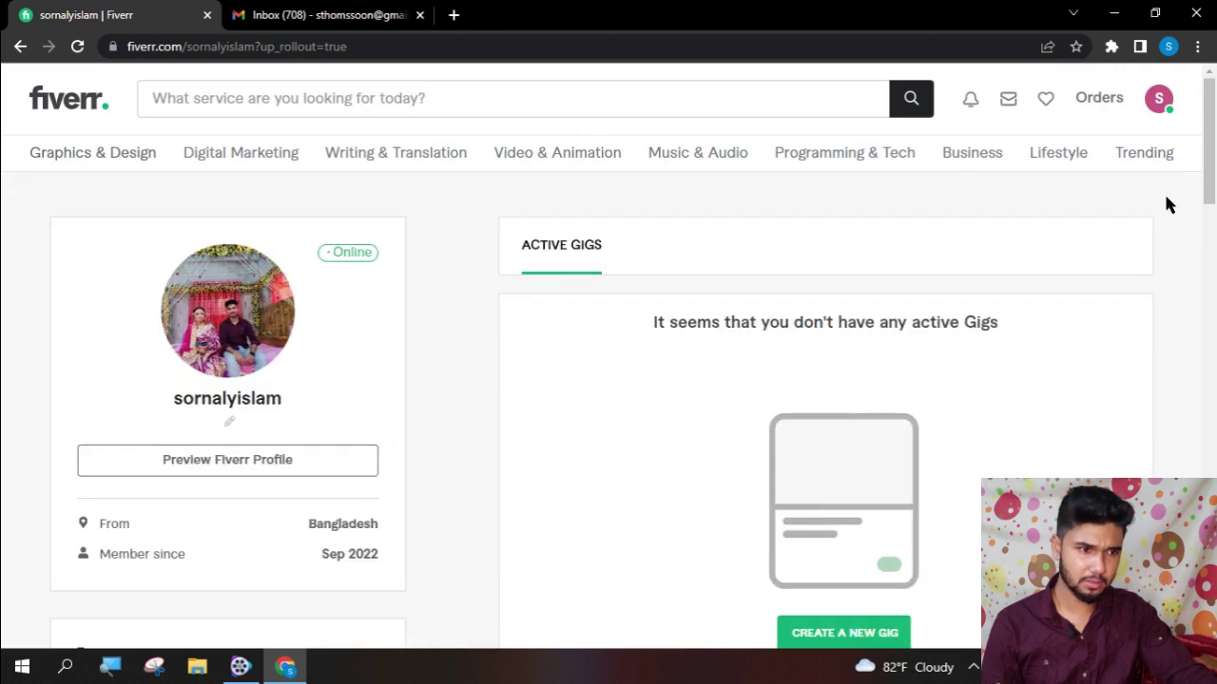
mouse_move(491, 167)
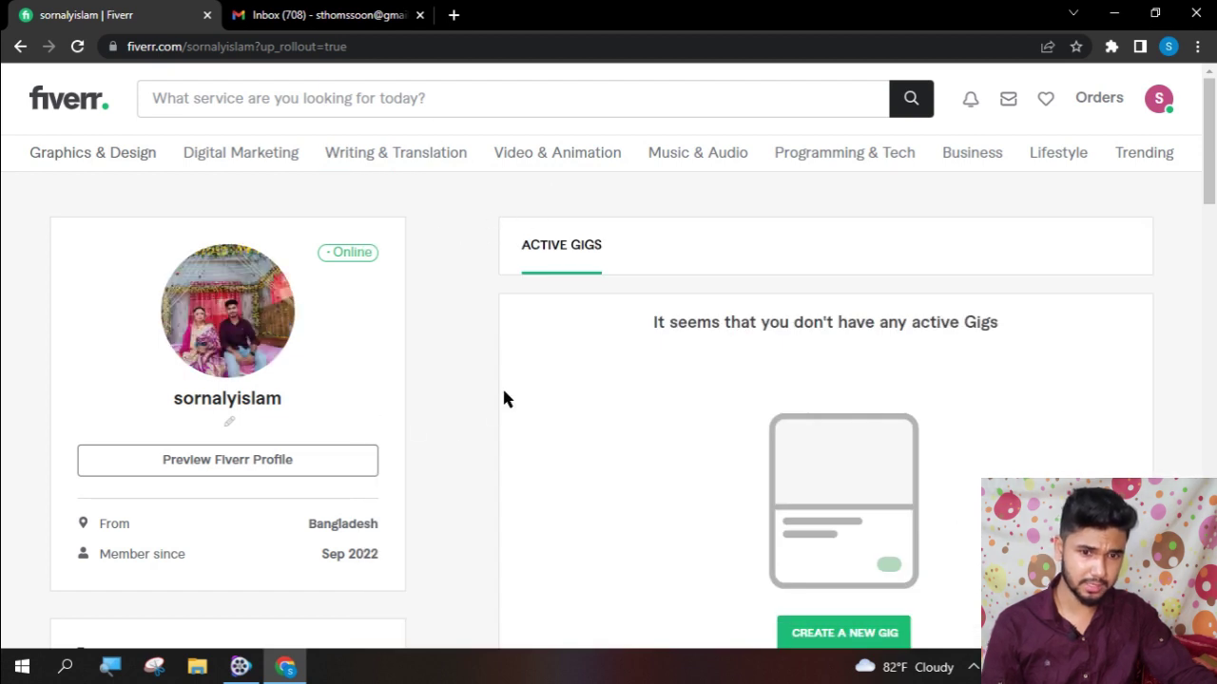
mouse_move(230, 166)
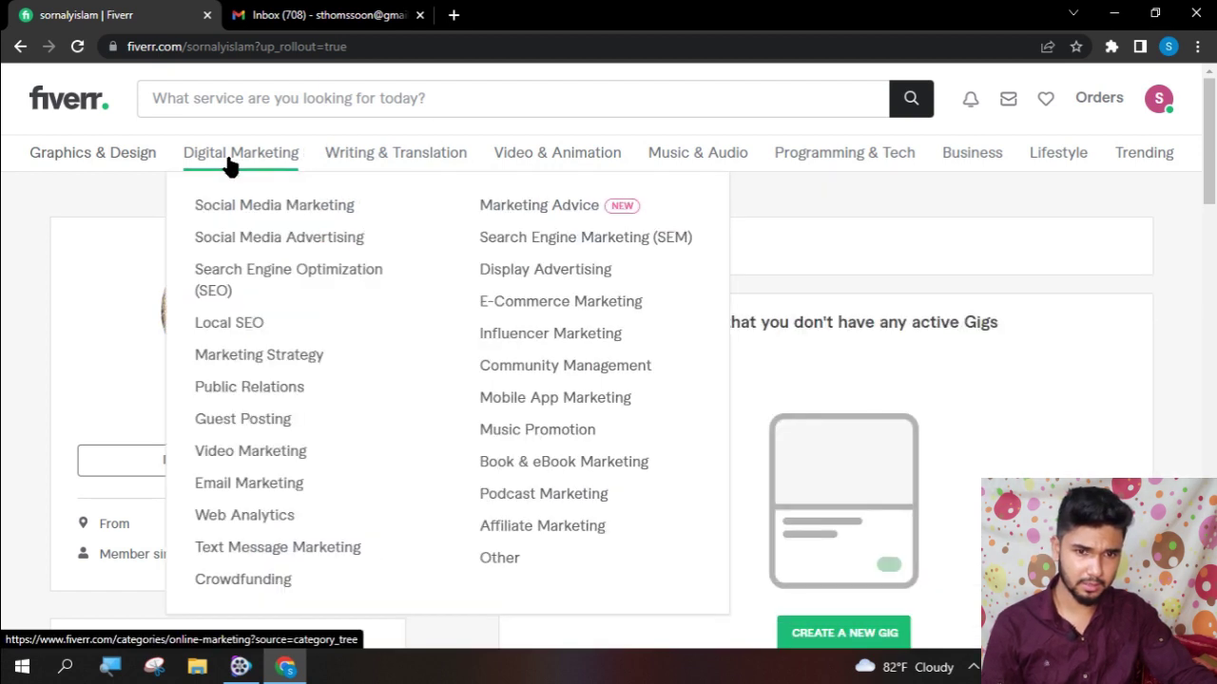
- Open the YouTube channel setup gig under Social Media Marketing and bring up Contact Seller
left_click(292, 211)
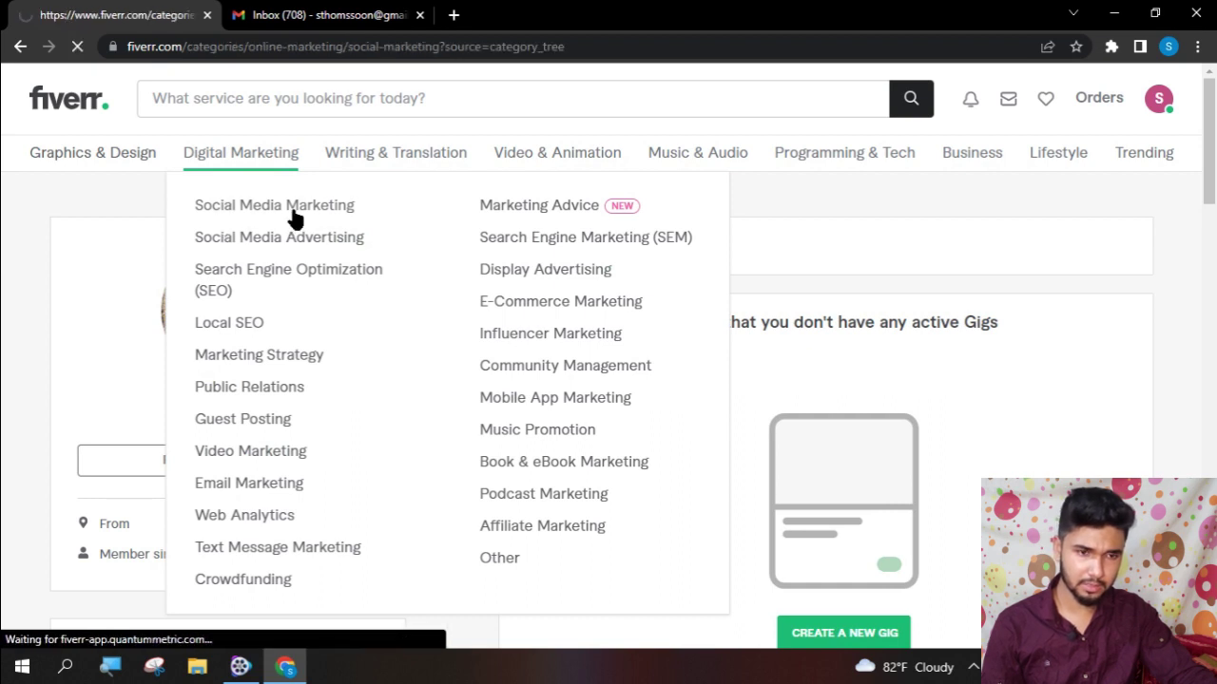
scroll(519, 383, "down", 3)
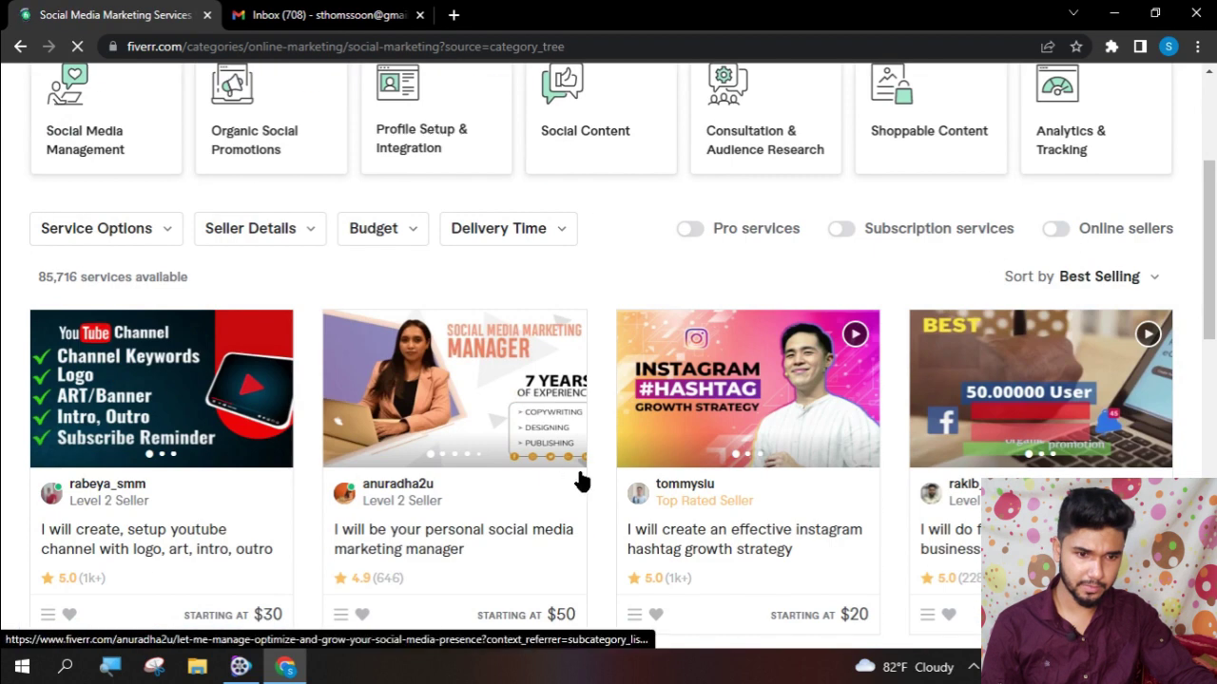
scroll(273, 488, "down", 1)
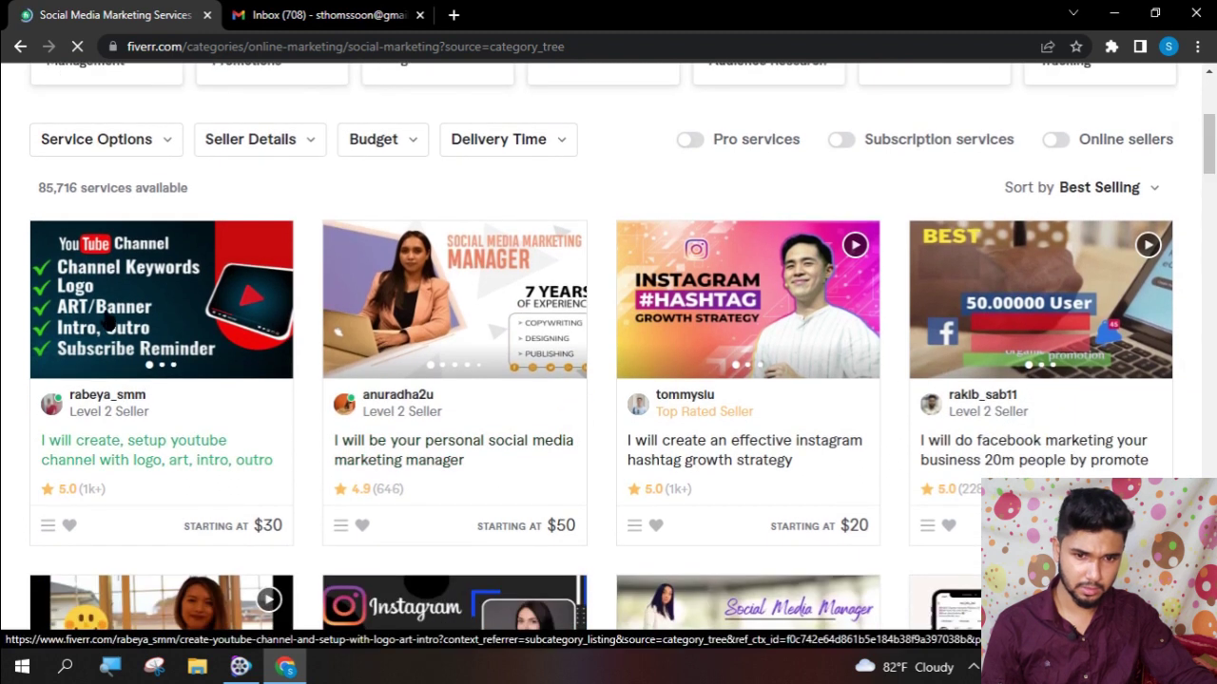
left_click(104, 307)
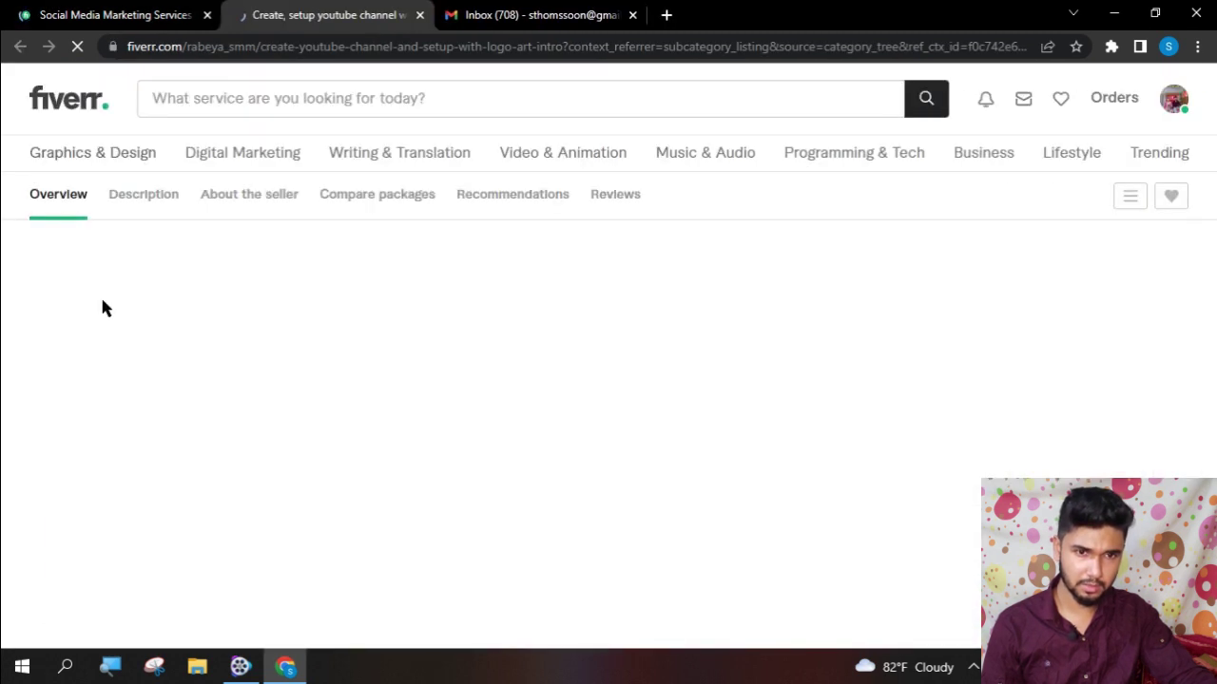
scroll(264, 398, "down", 1)
scroll(263, 396, "down", 5)
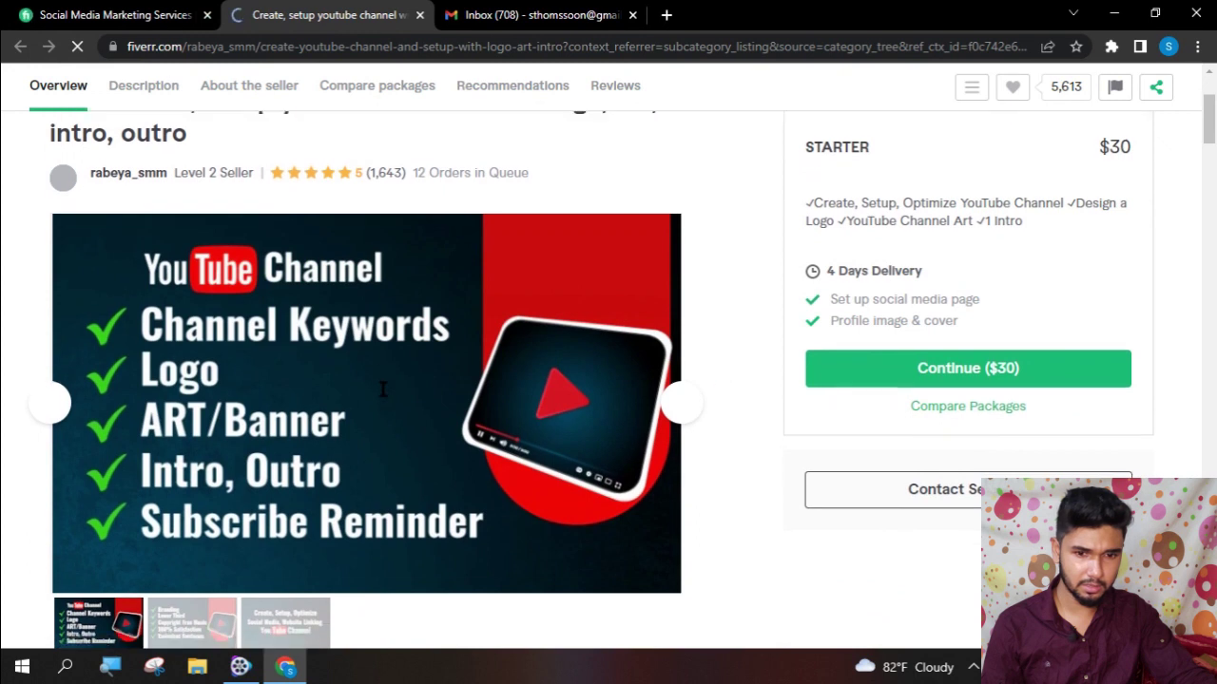
scroll(562, 393, "up", 5)
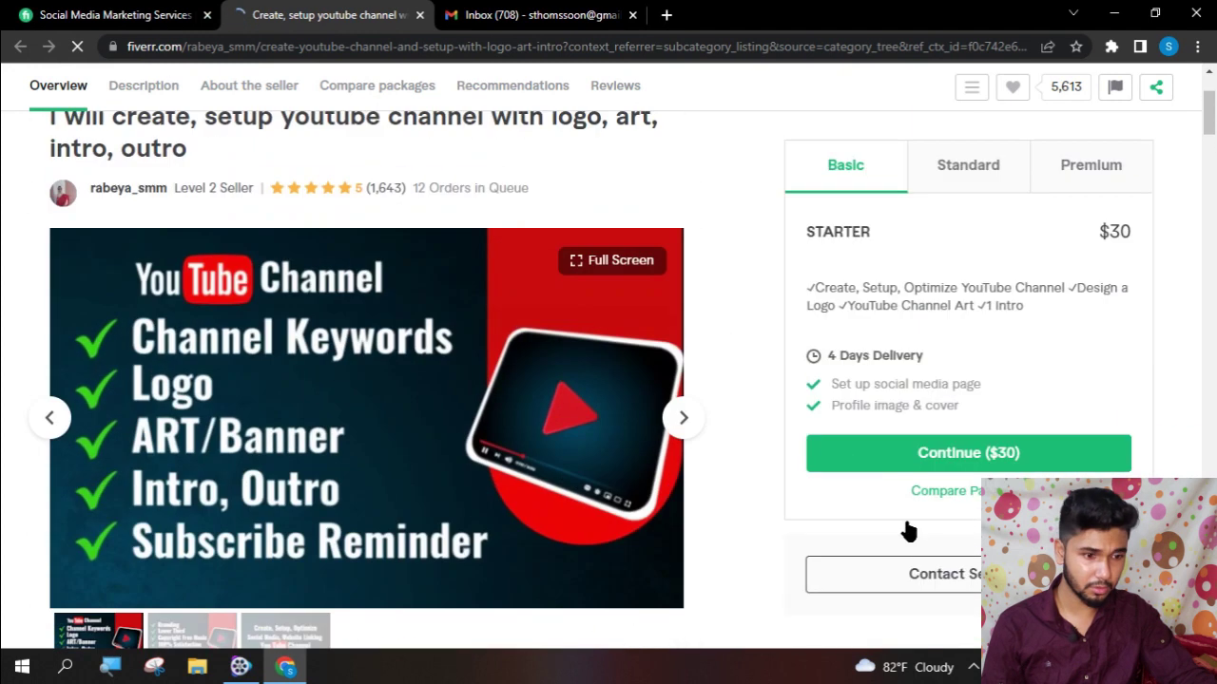
left_click(926, 570)
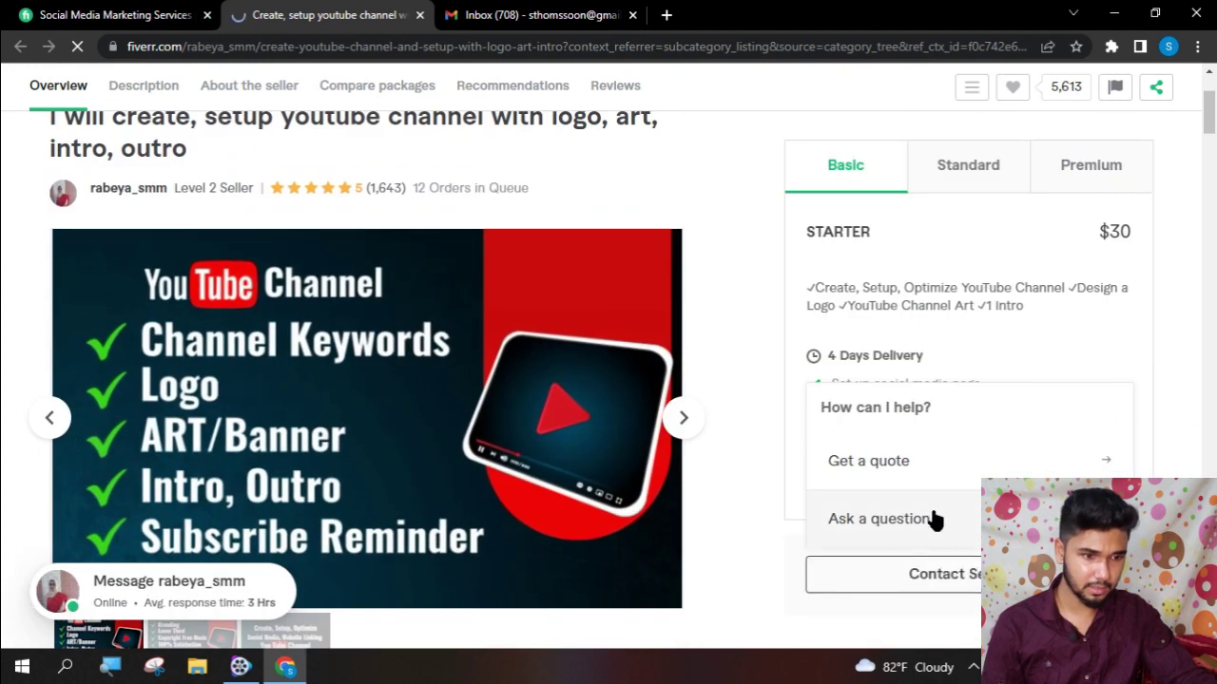
- Start the seller message with the suggested help greeting, correcting 'youtube' to 'YouTube'
left_click(915, 518)
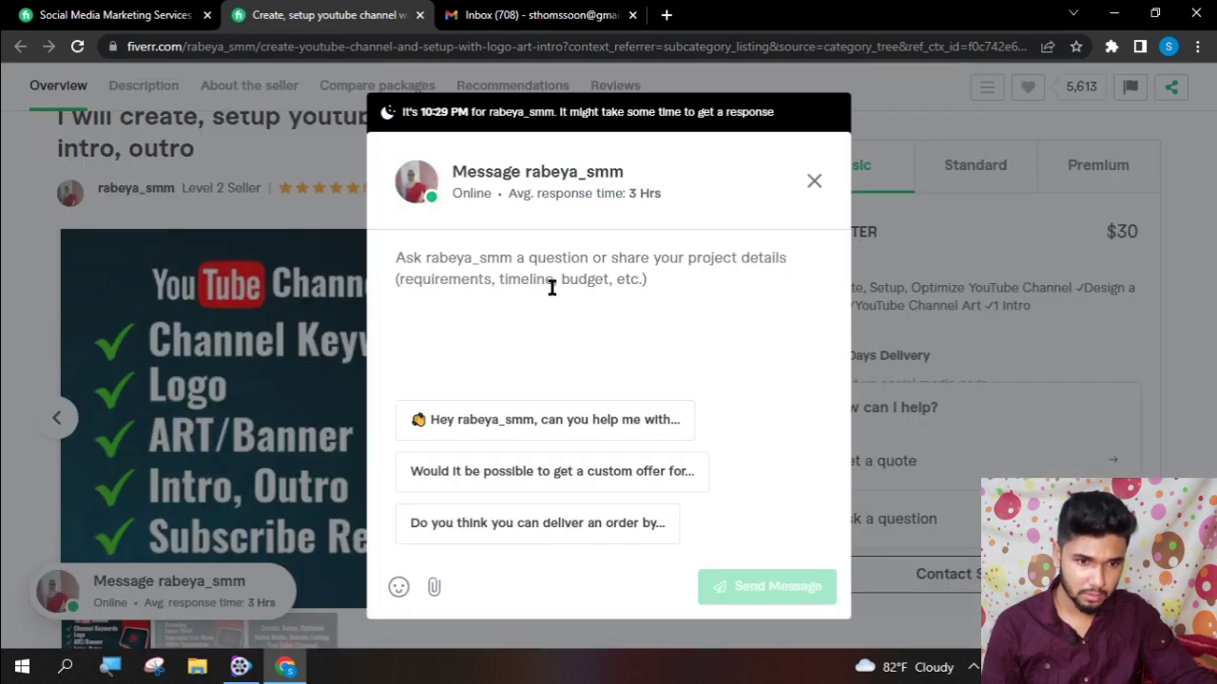
left_click(616, 427)
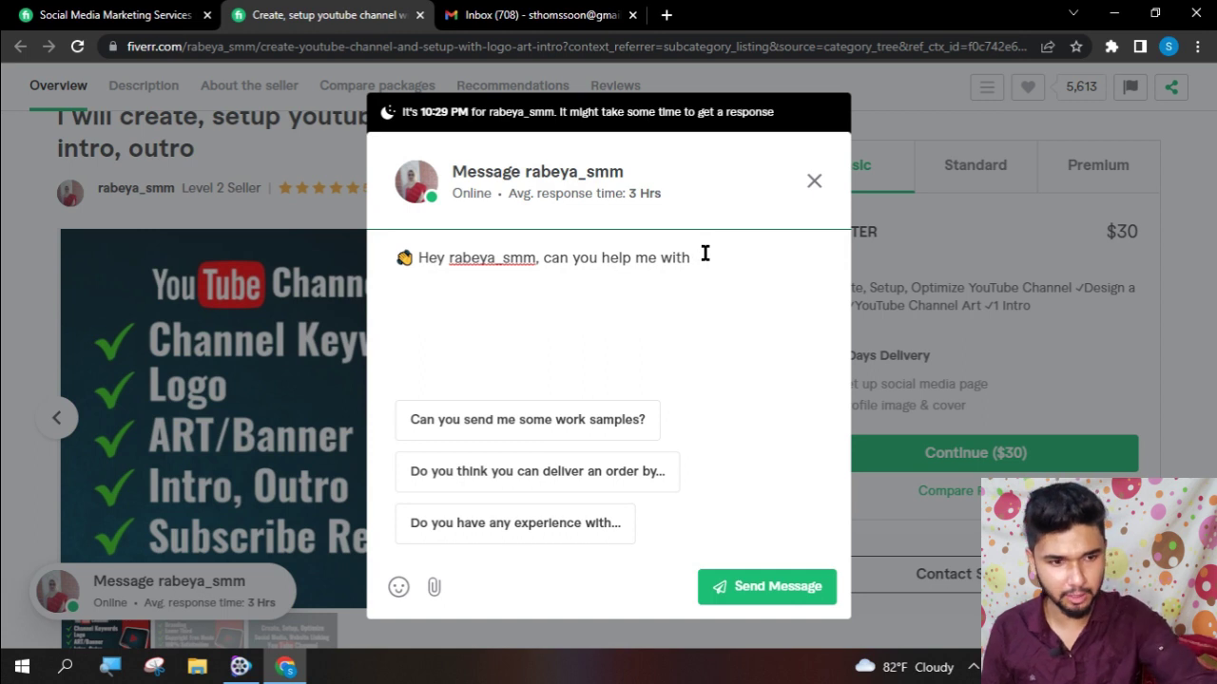
key("BackSpace")
key("BackSpace")
key("BackSpace")
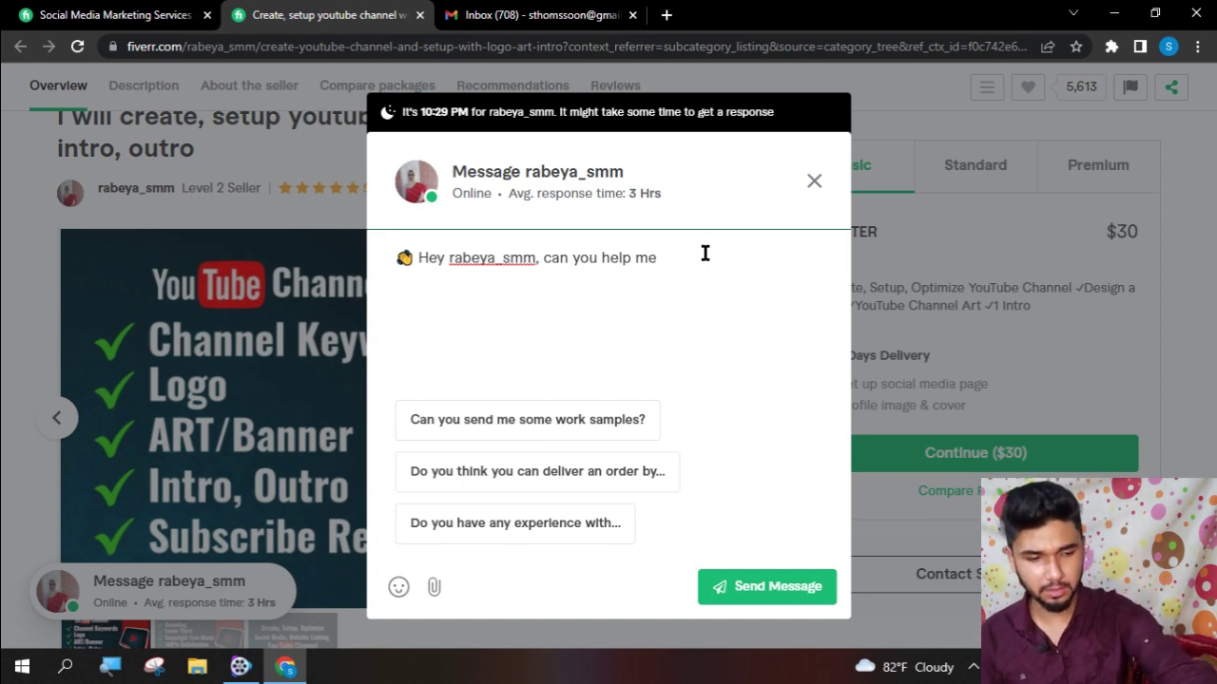
key("BackSpace")
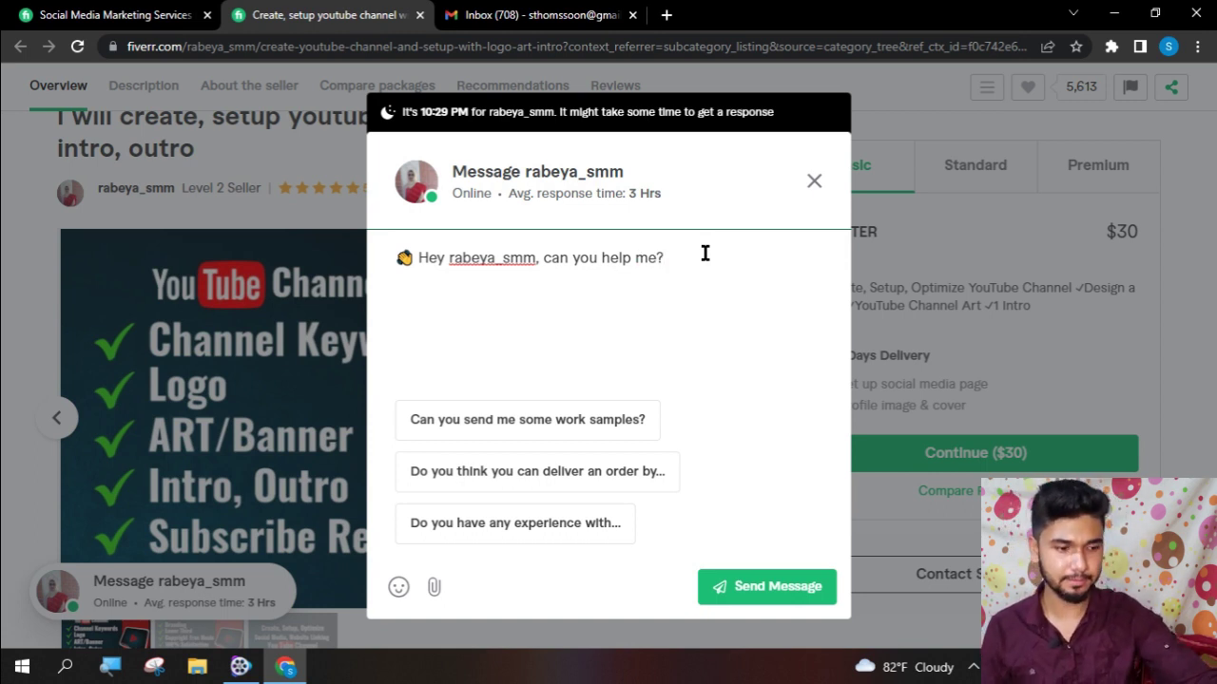
key("Return")
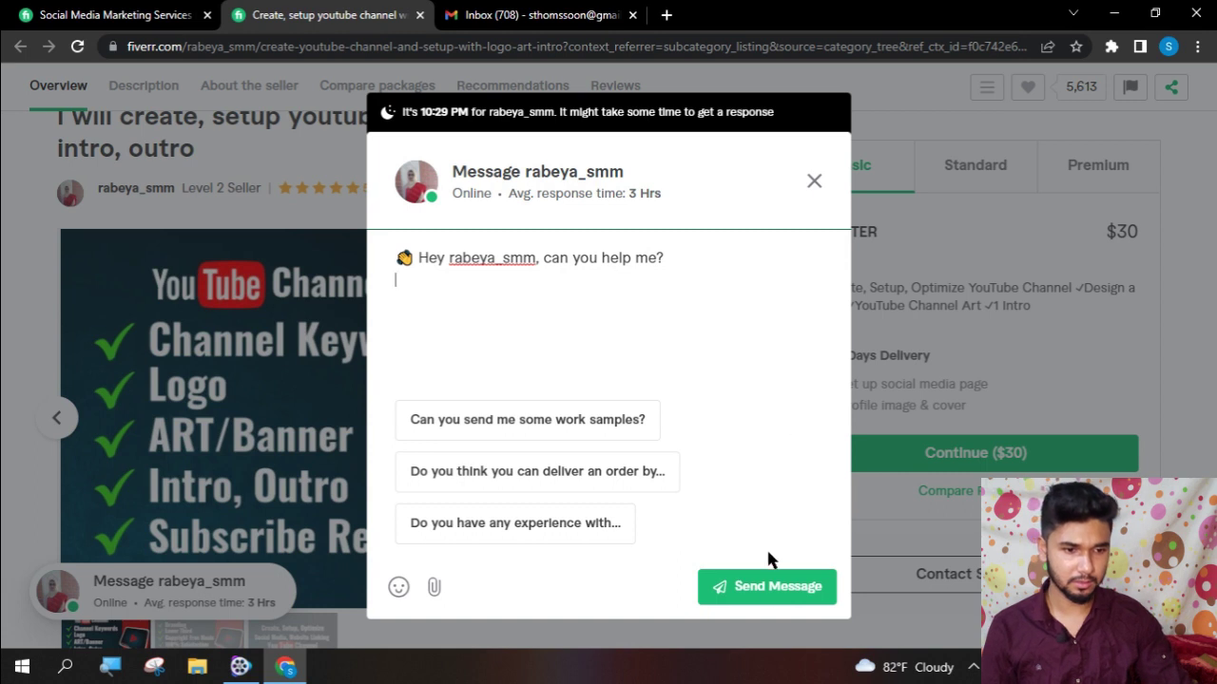
left_click(767, 589)
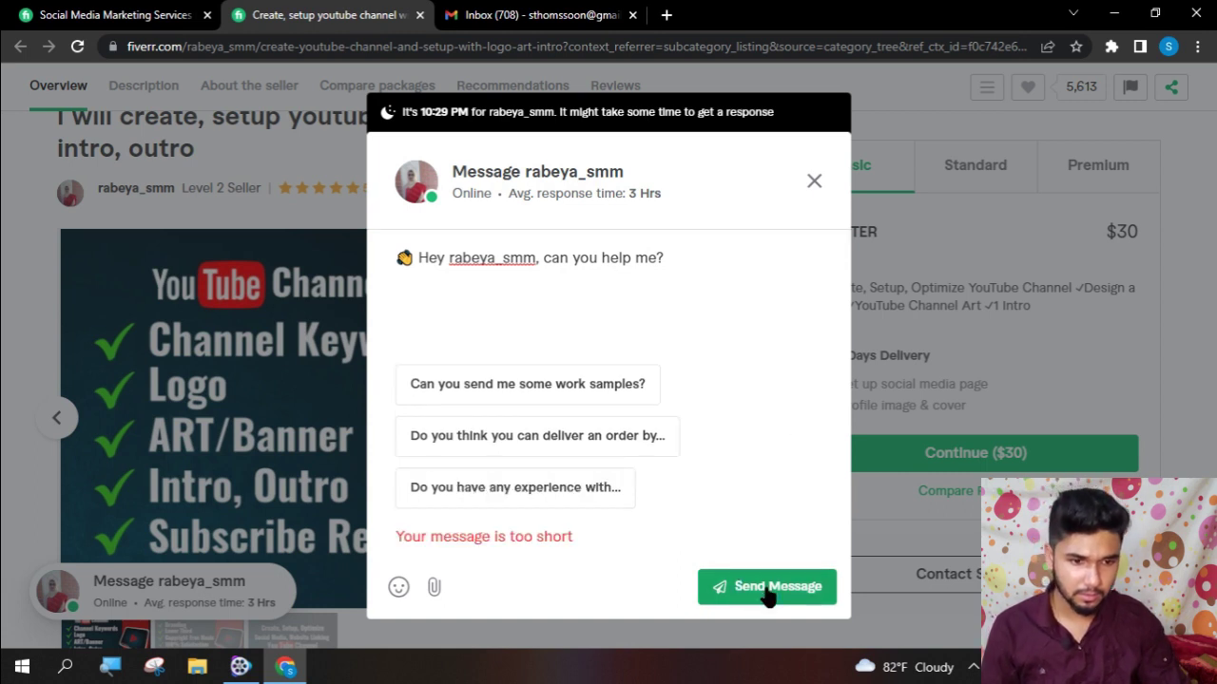
left_click(696, 266)
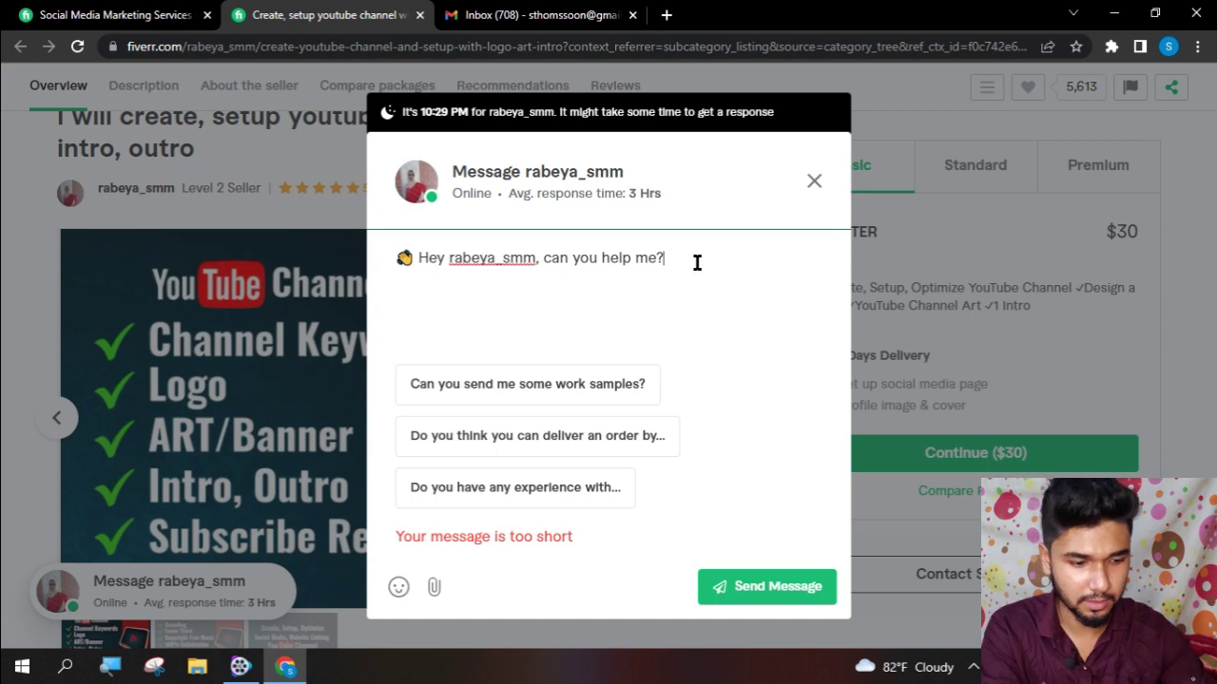
key("BackSpace")
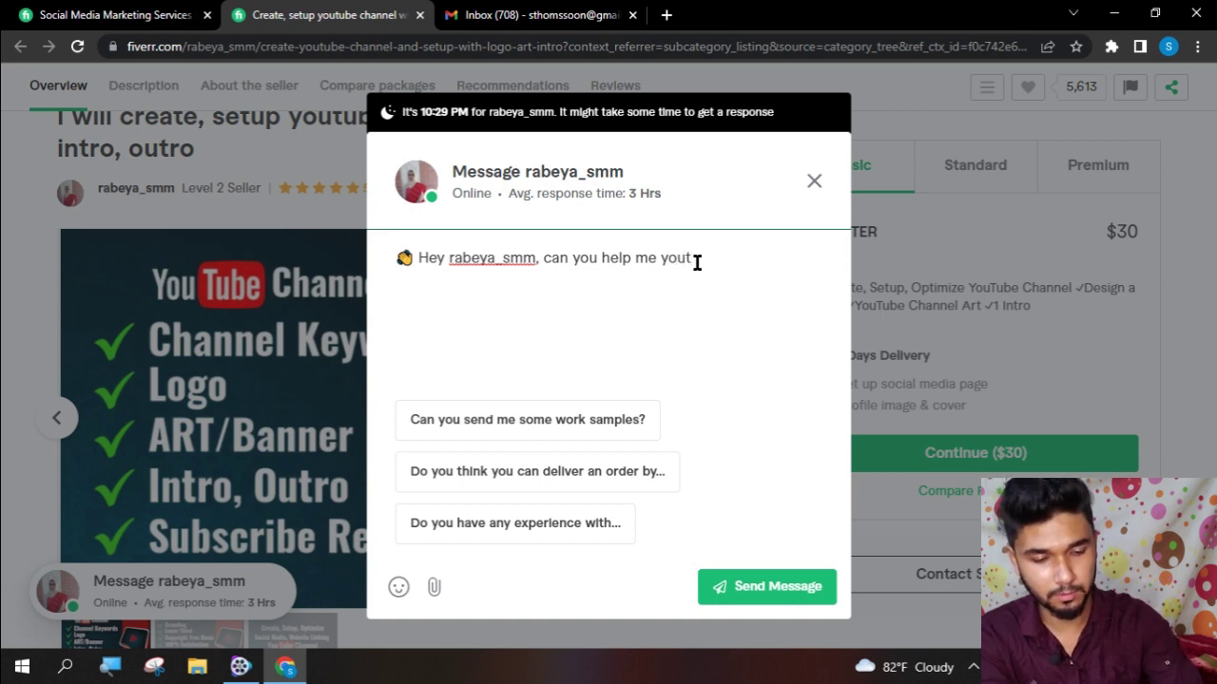
type("e")
double_click(697, 260)
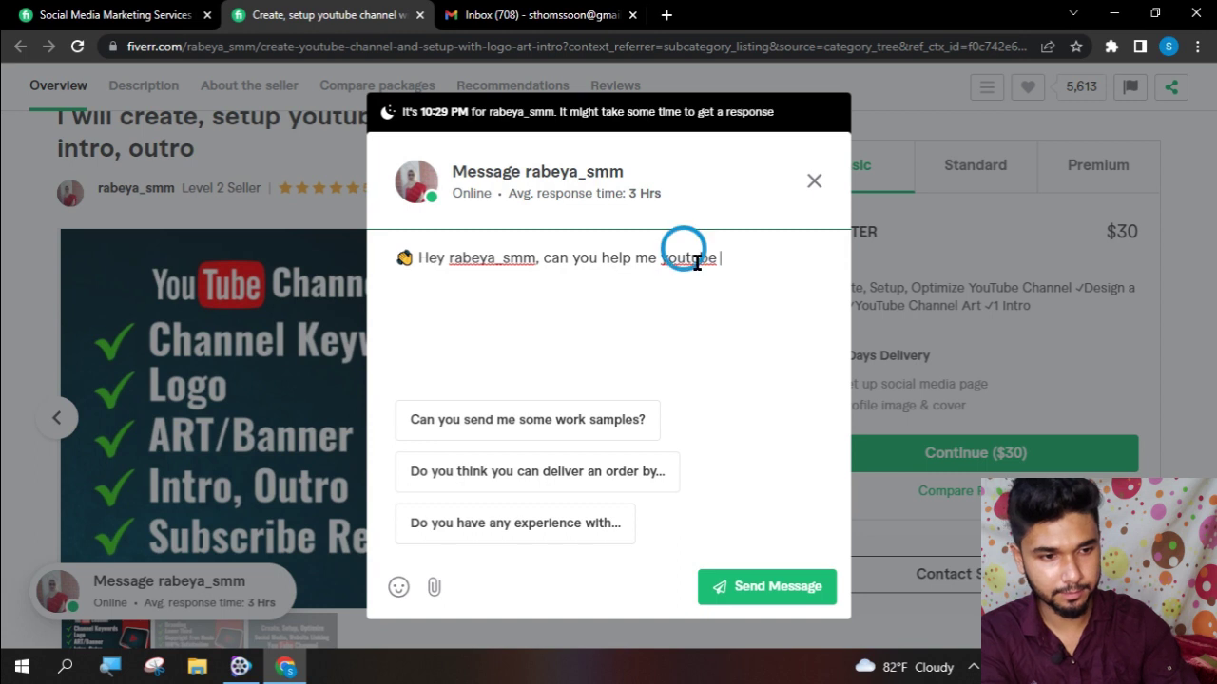
right_click(698, 266)
left_click(750, 277)
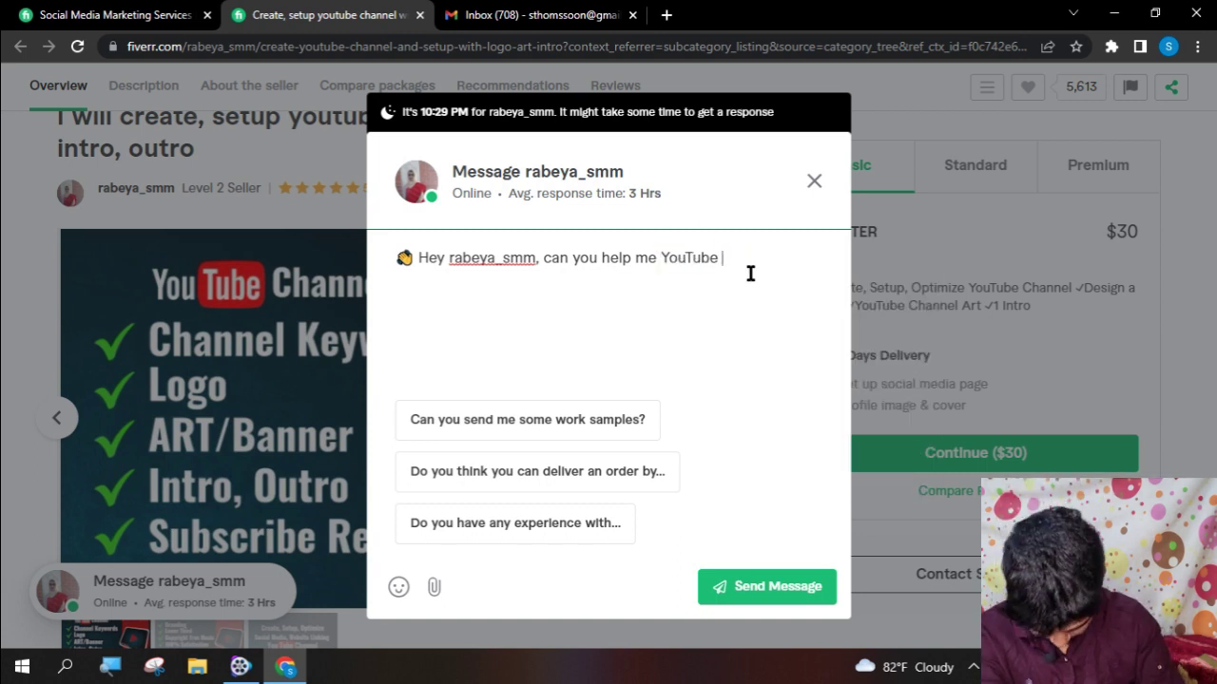
- Add keyword, logo, art/banner, intro, outro and subscribe to the message and send it
type("g")
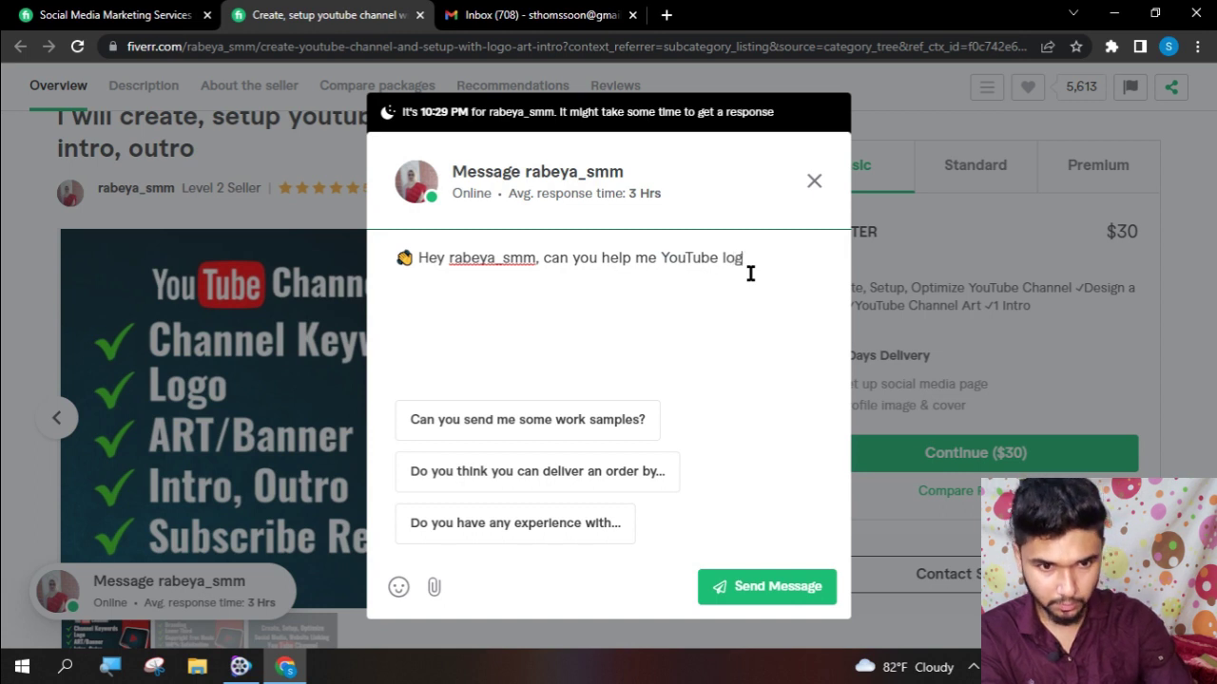
key("BackSpace")
key("BackSpace")
key("BackSpace")
type("keyword")
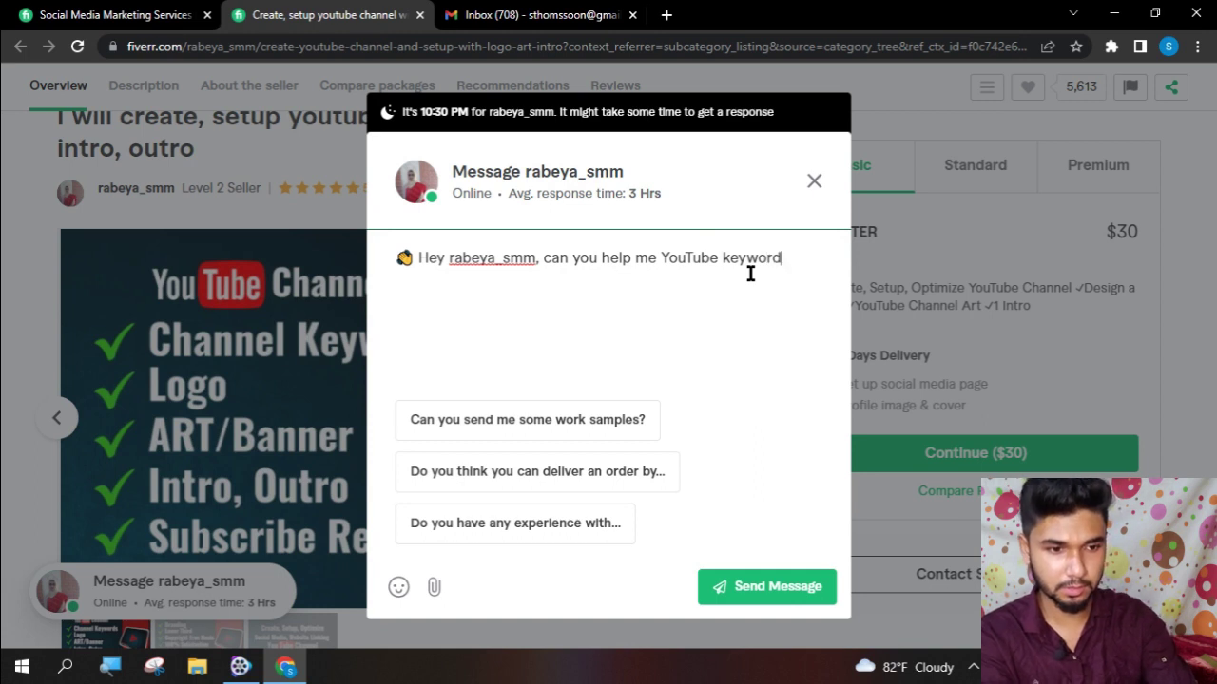
type(", lo")
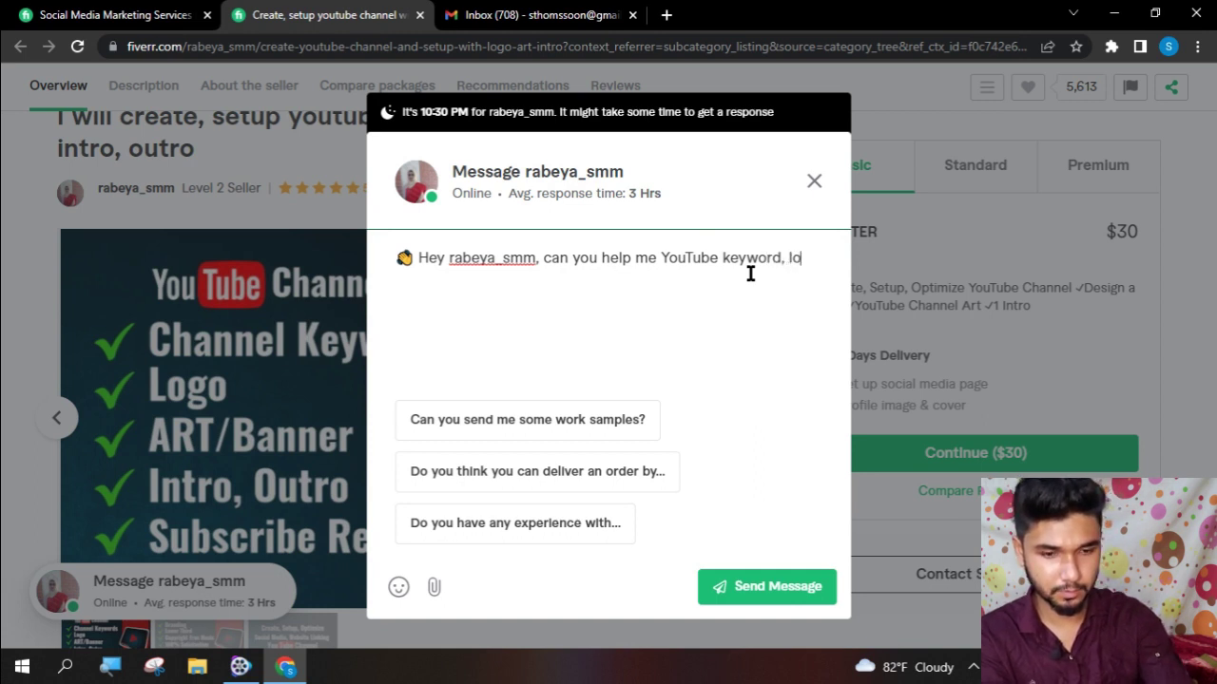
type("g, a")
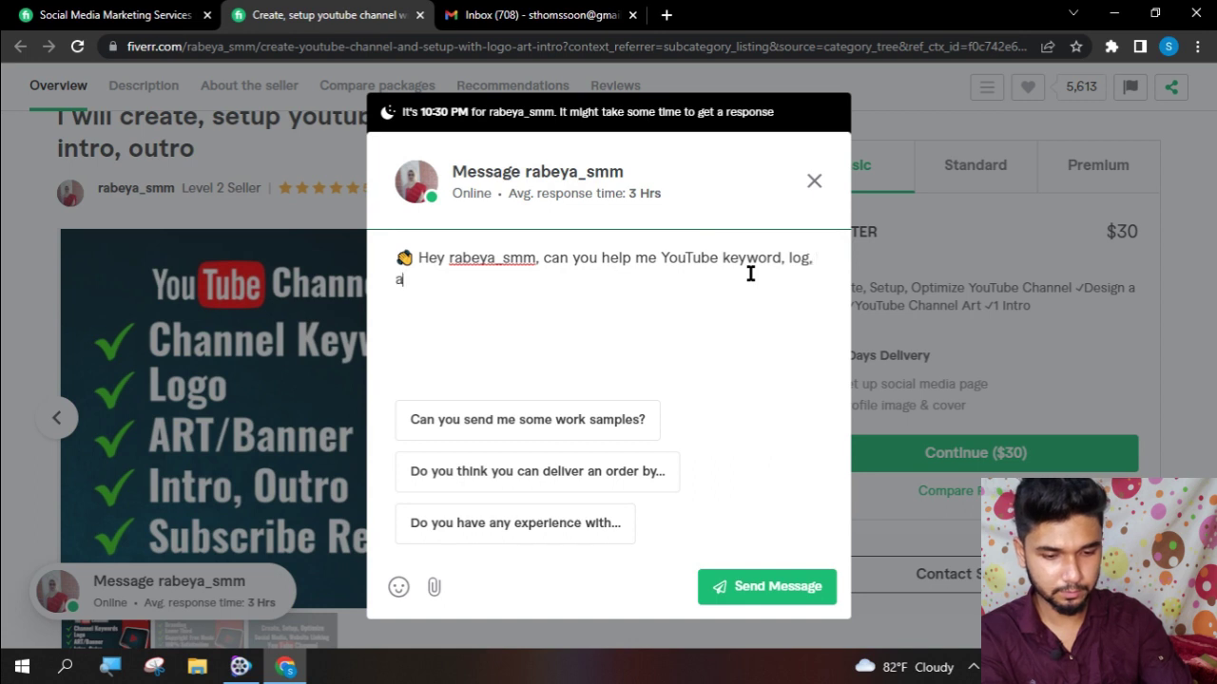
type("rt/banne")
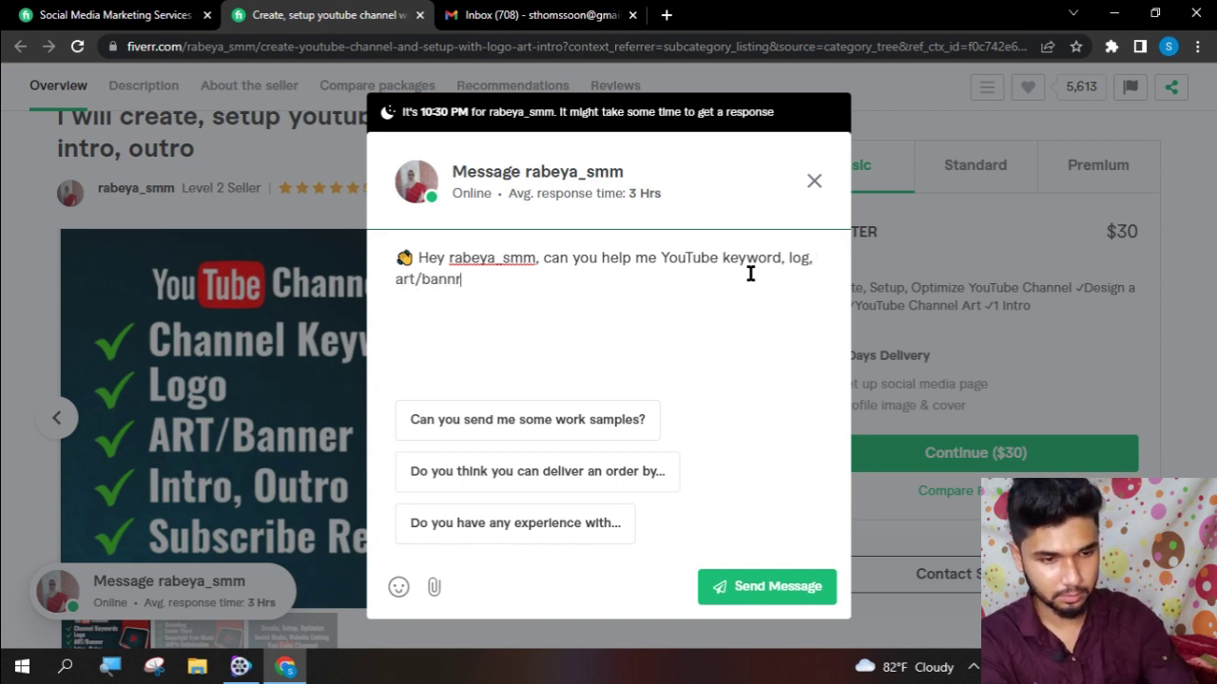
type("r")
key("BackSpace")
type("er")
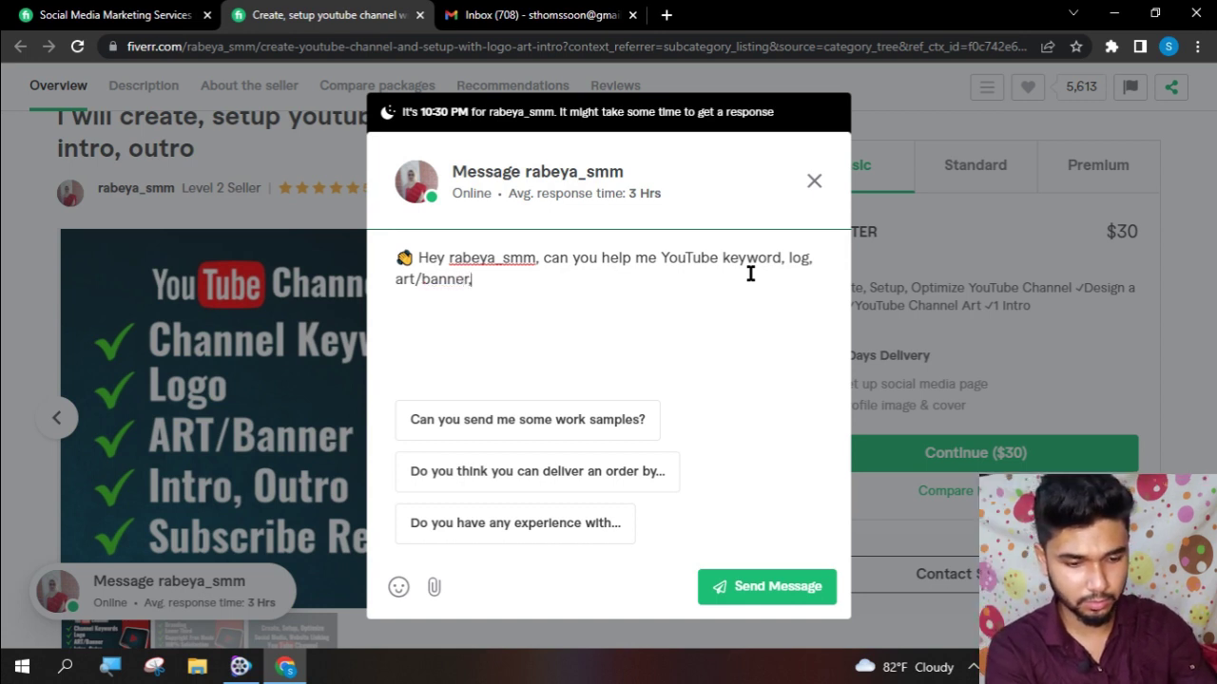
type(", imtro")
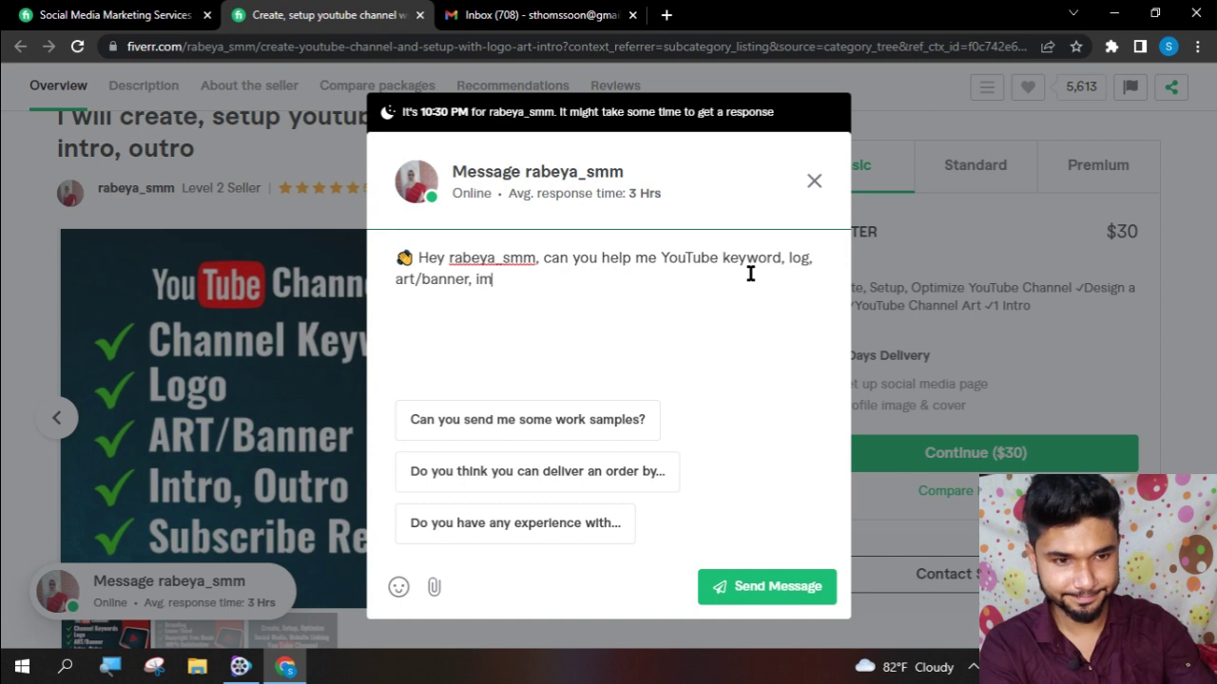
key("BackSpace")
key("BackSpace")
key("BackSpace")
key("BackSpace")
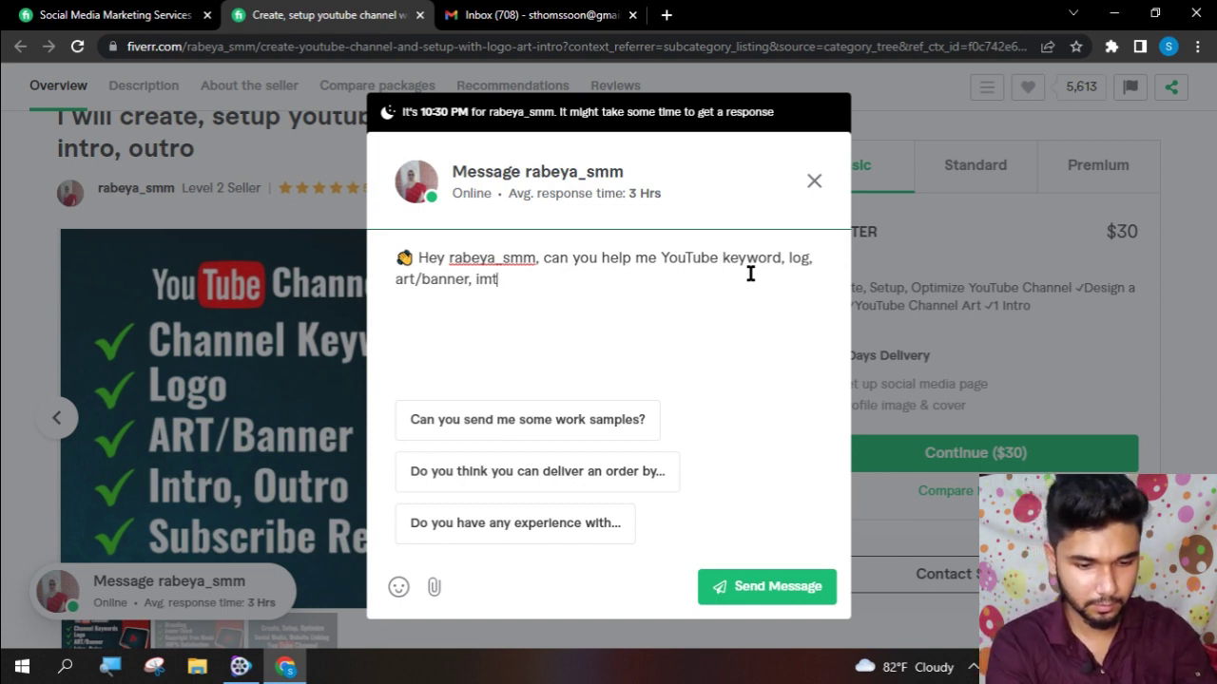
type("ntro ")
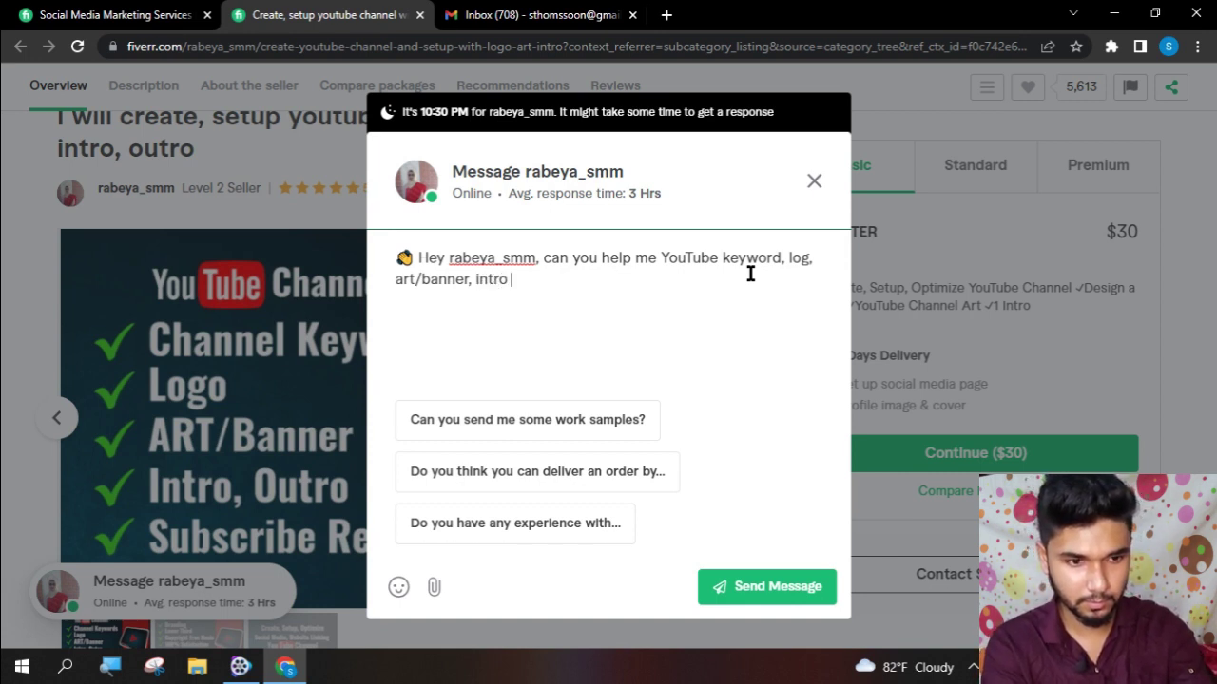
type("out")
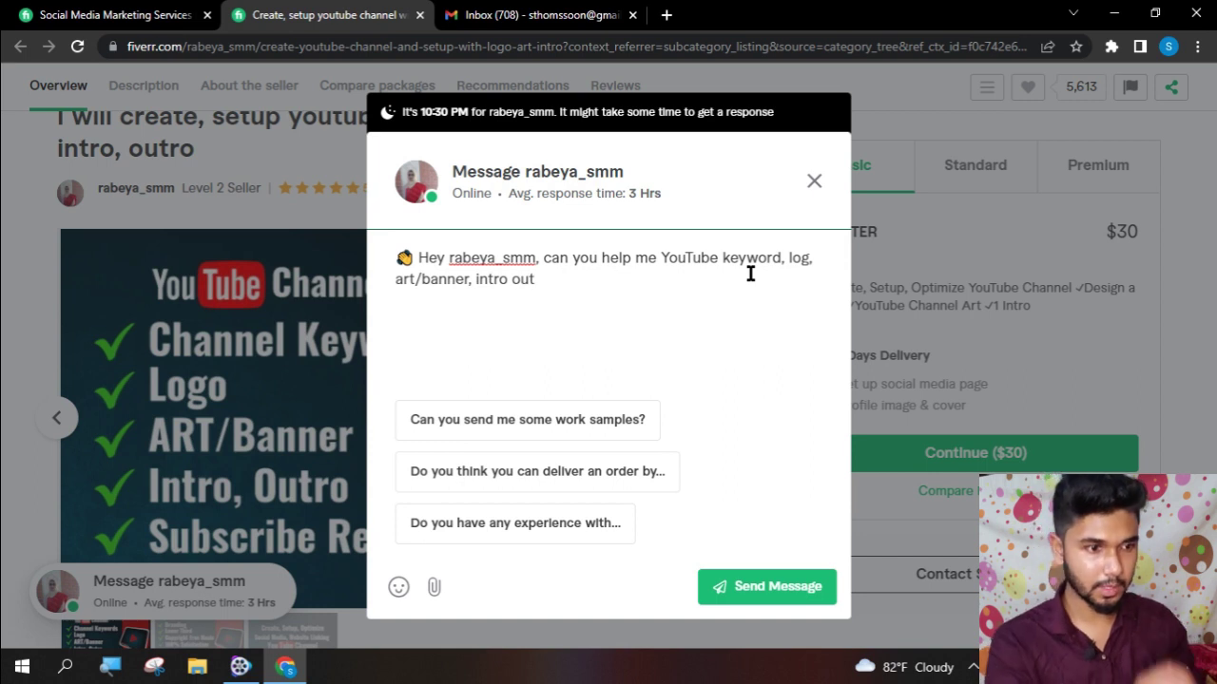
type("tro")
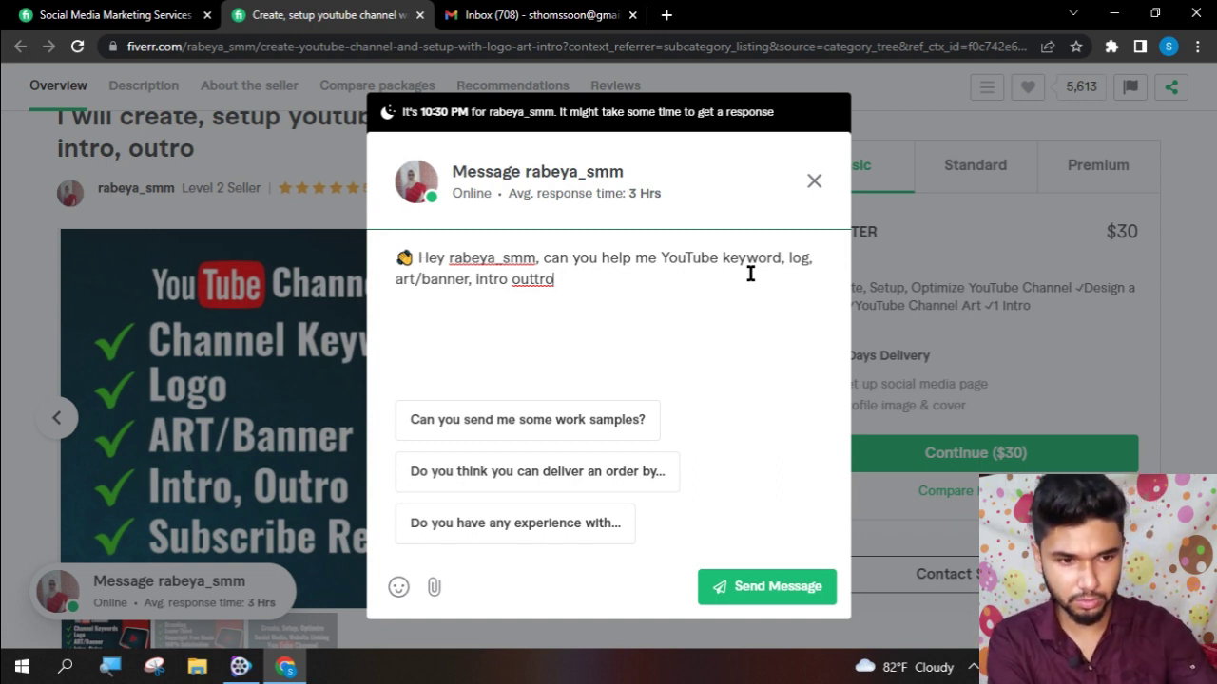
key("BackSpace")
key("BackSpace")
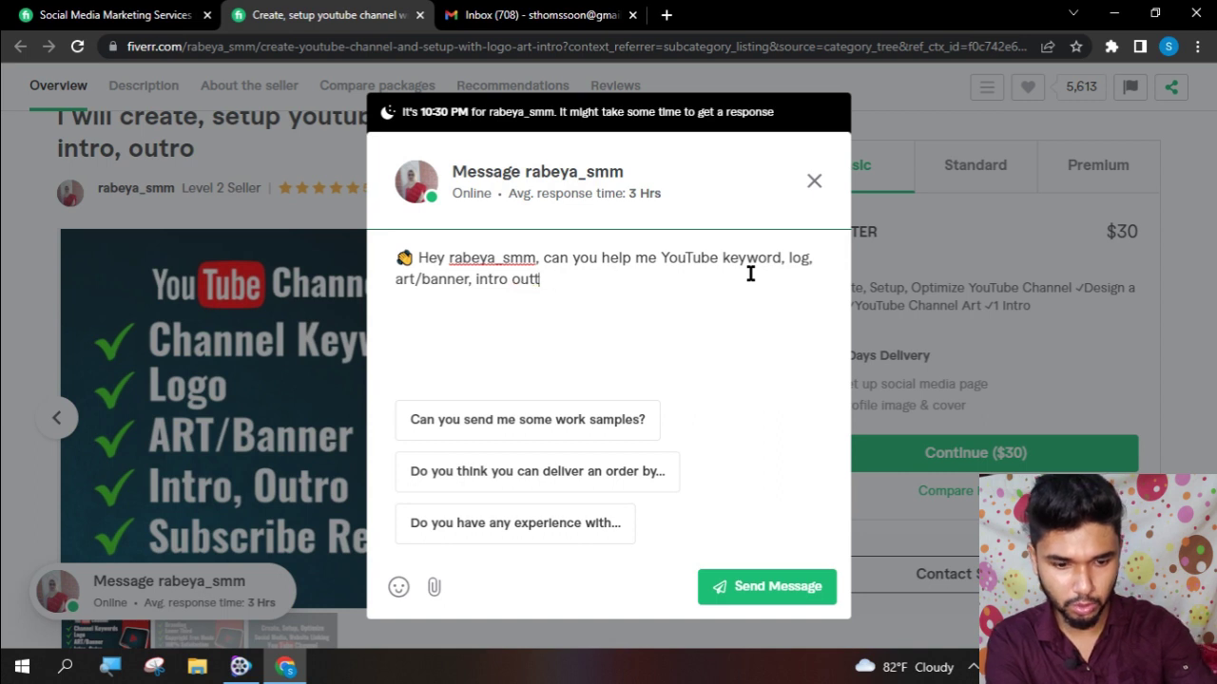
type("ro")
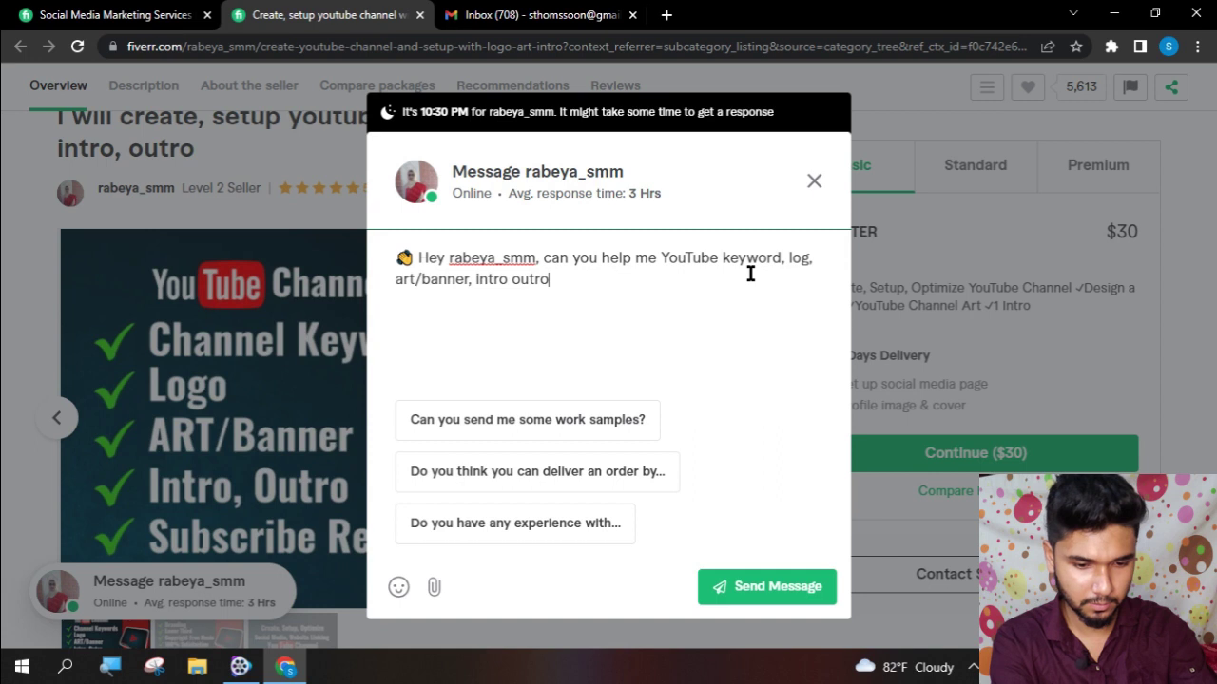
type(", sub")
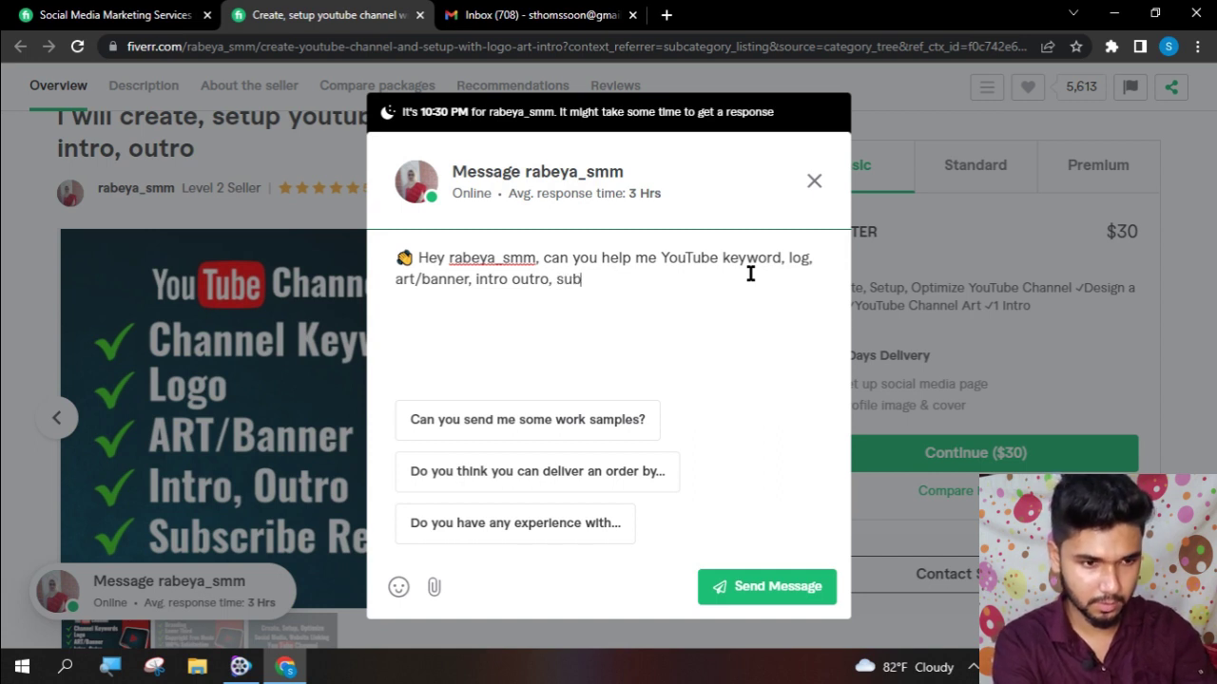
type("scribe")
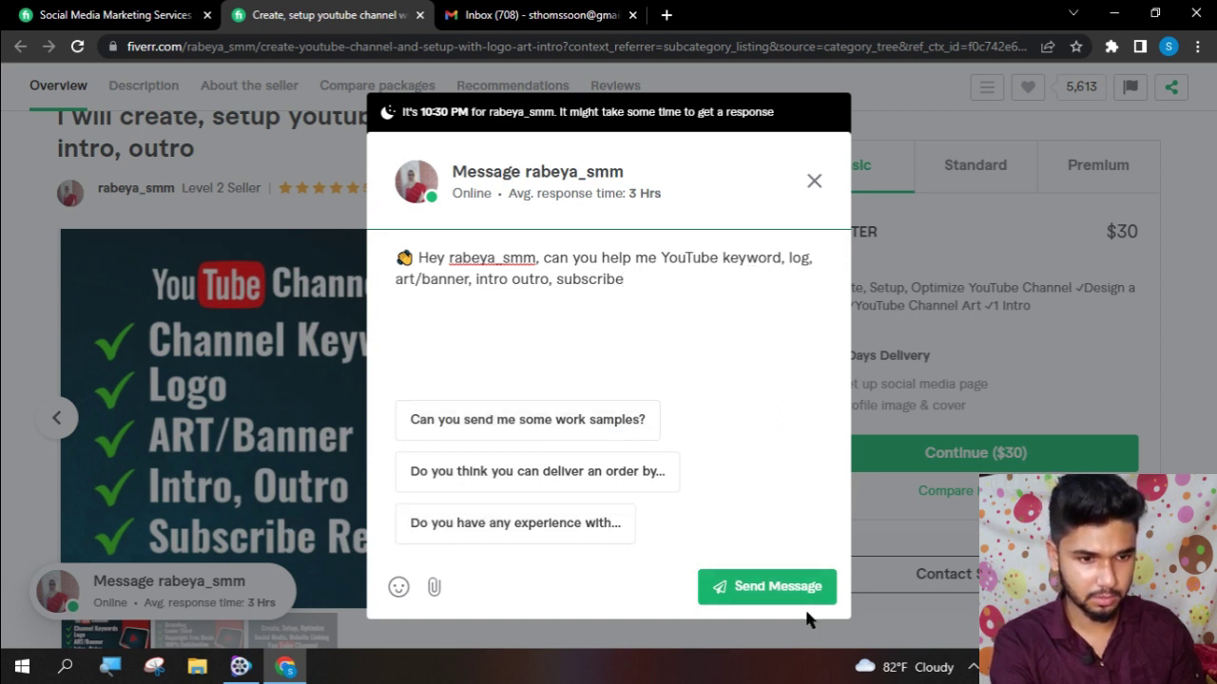
left_click(787, 582)
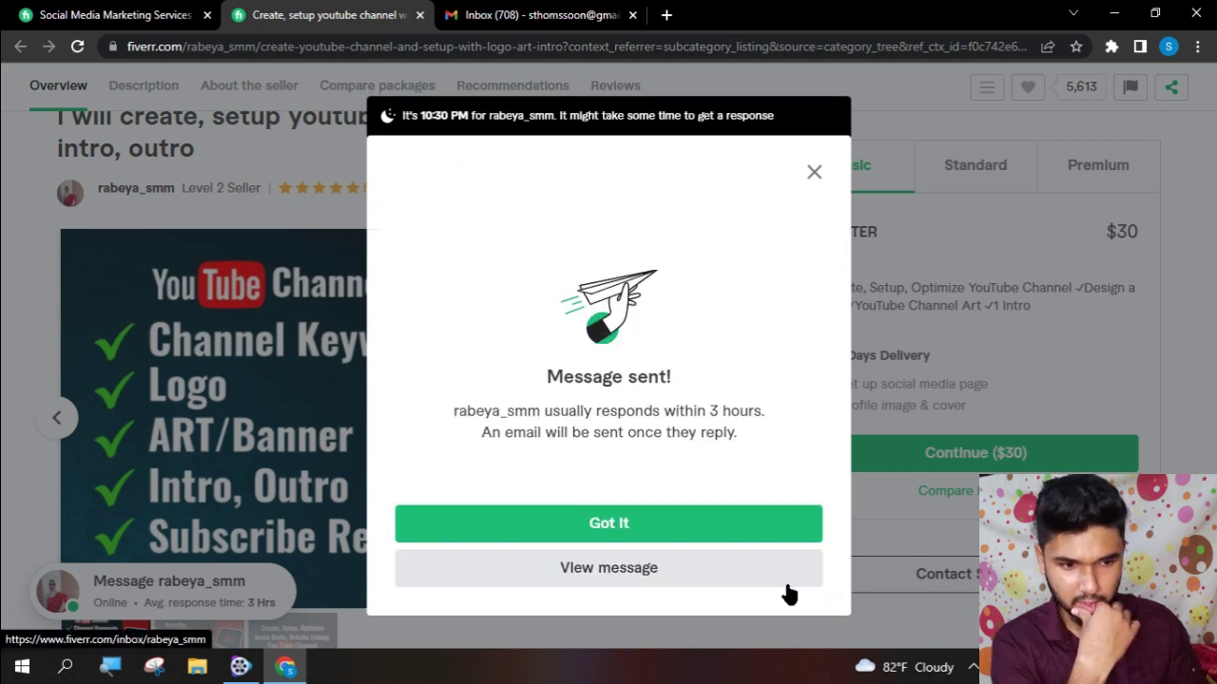
left_click(725, 524)
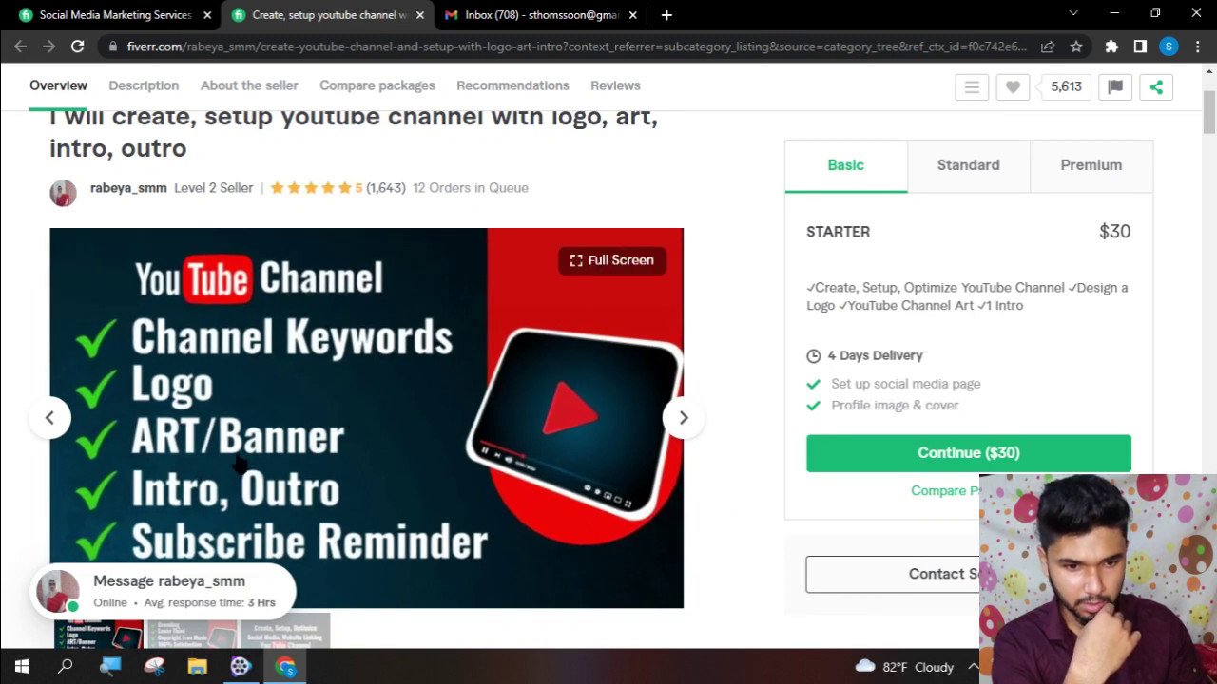
- Favourite the YouTube channel setup gig and save it to My first list
scroll(380, 558, "down", 1)
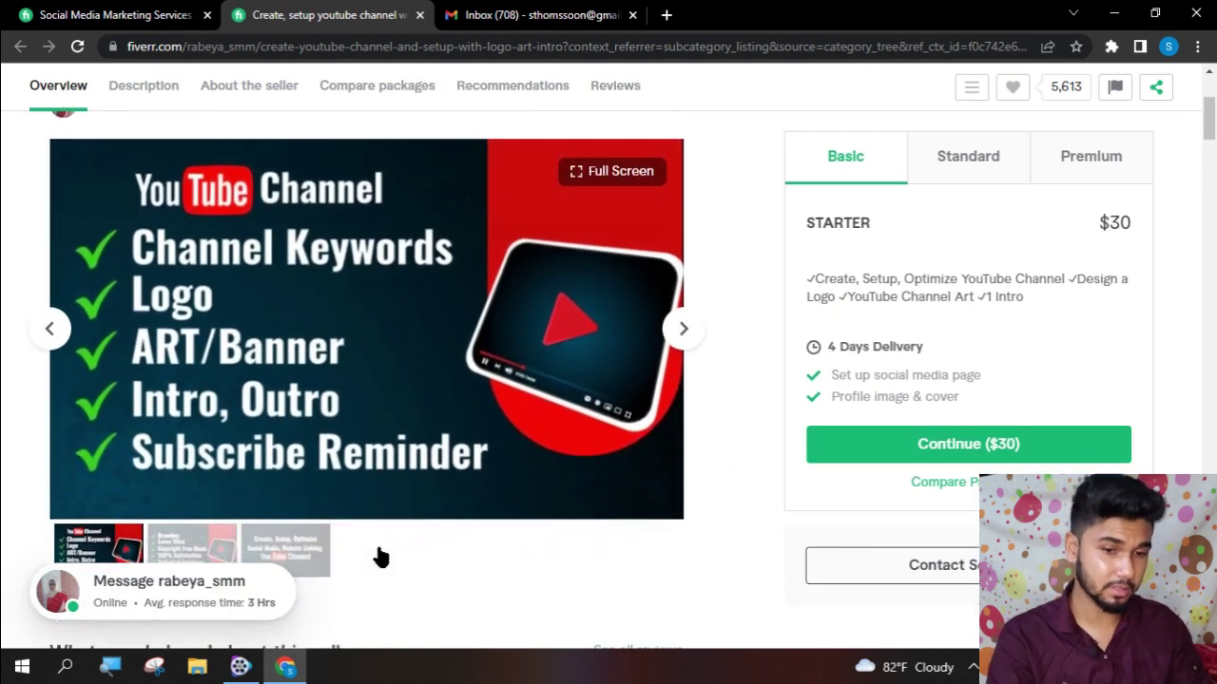
scroll(587, 454, "down", 5)
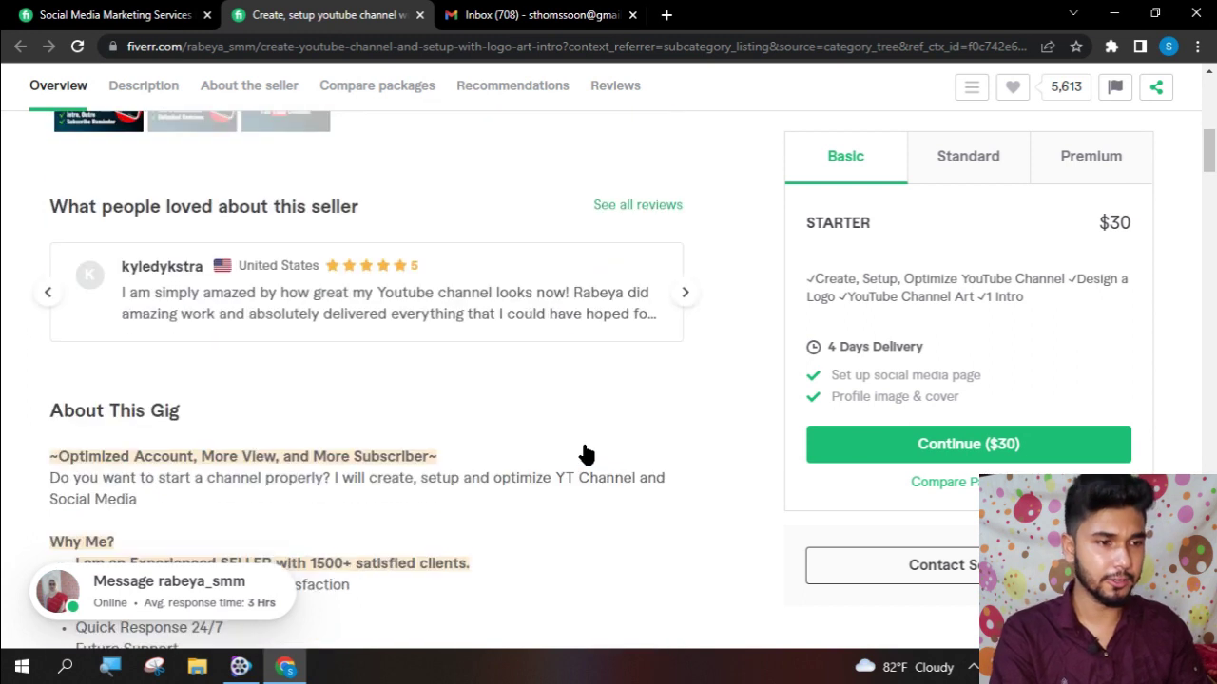
scroll(583, 454, "down", 4)
scroll(583, 453, "down", 5)
scroll(608, 444, "up", 5)
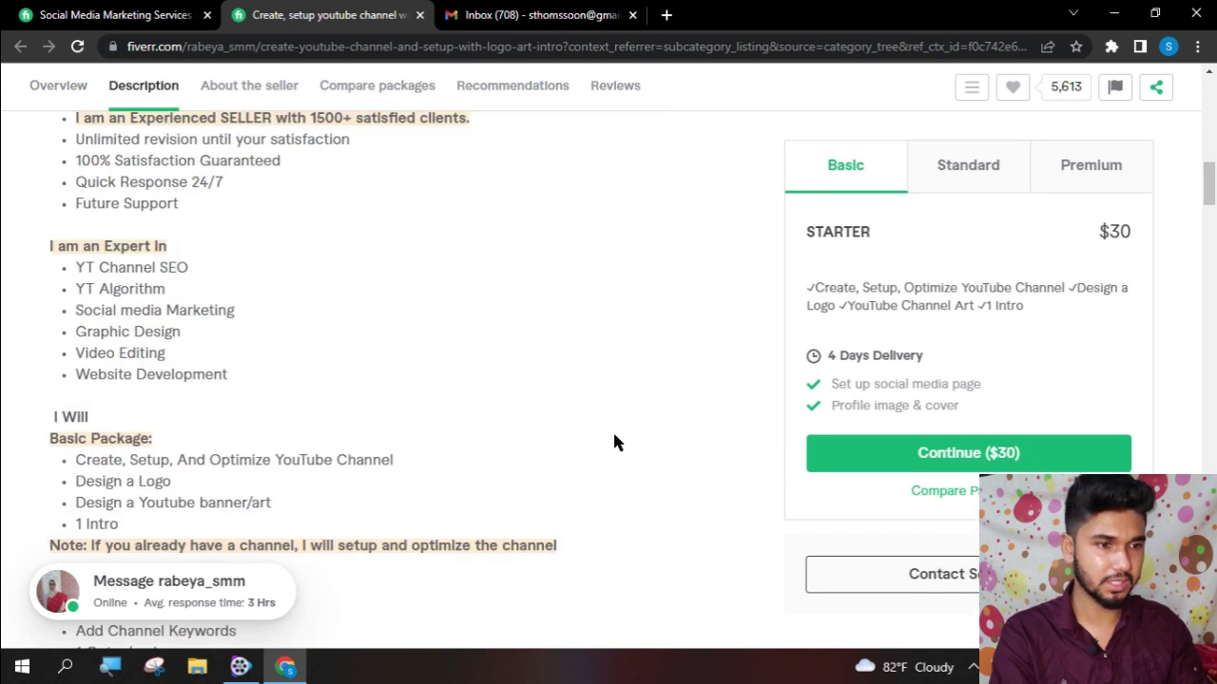
scroll(613, 442, "up", 10)
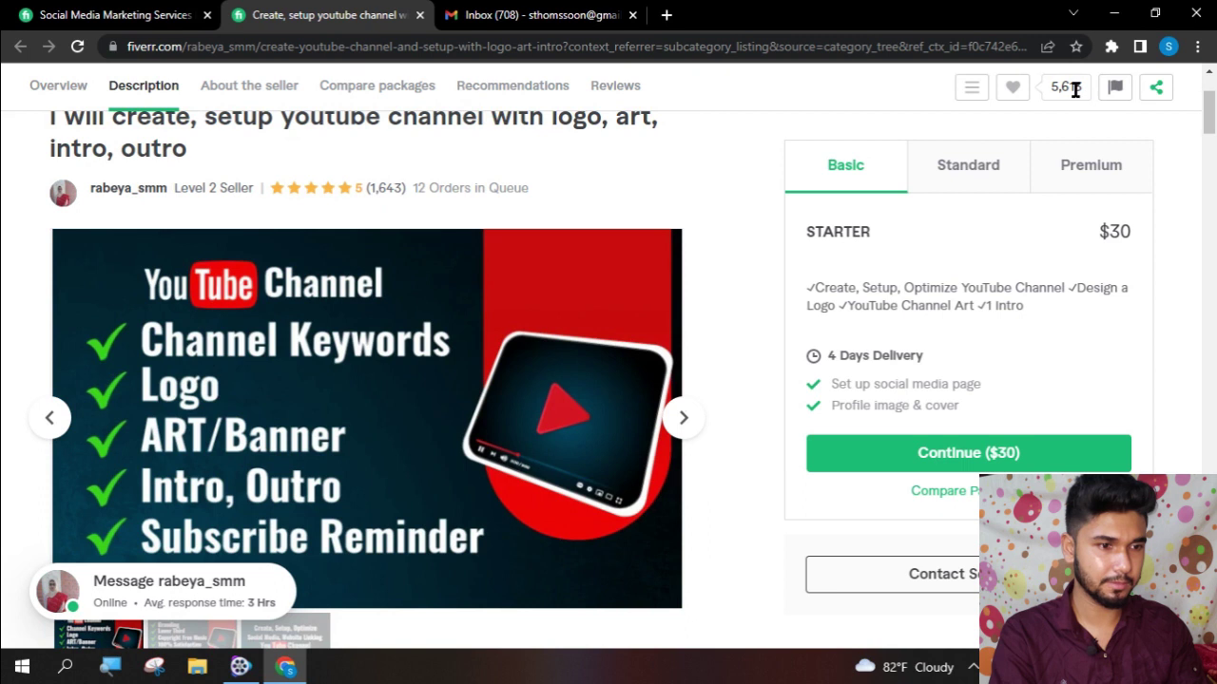
left_click(1015, 88)
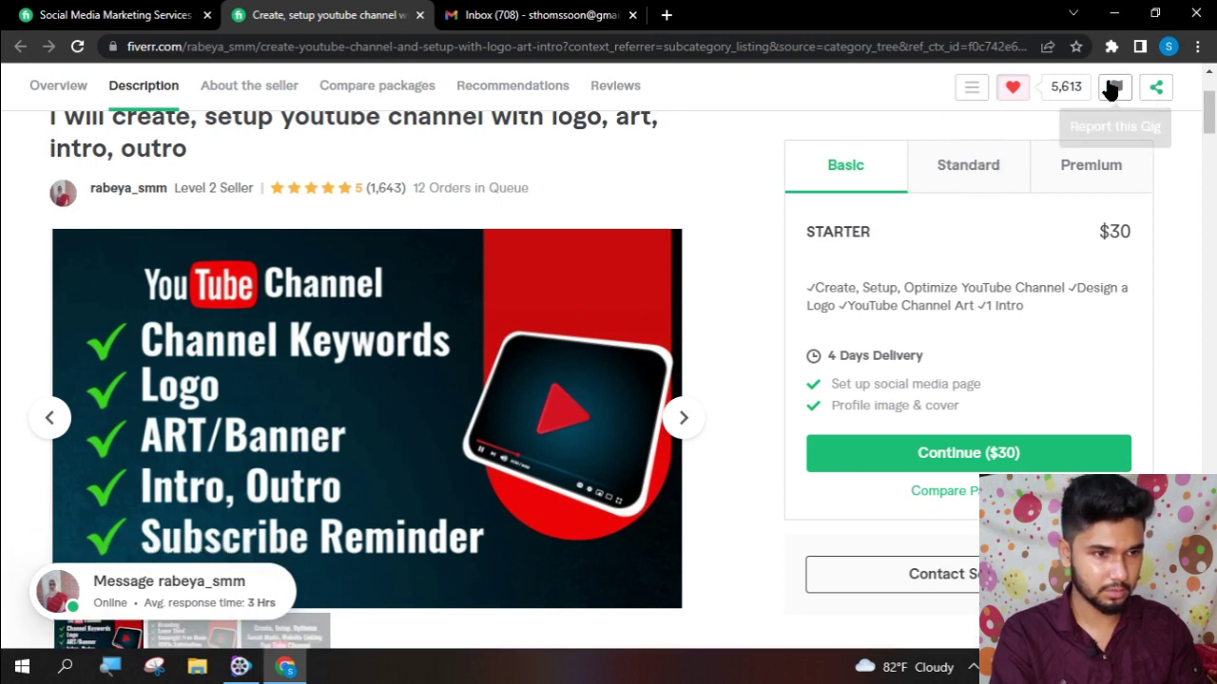
left_click(971, 95)
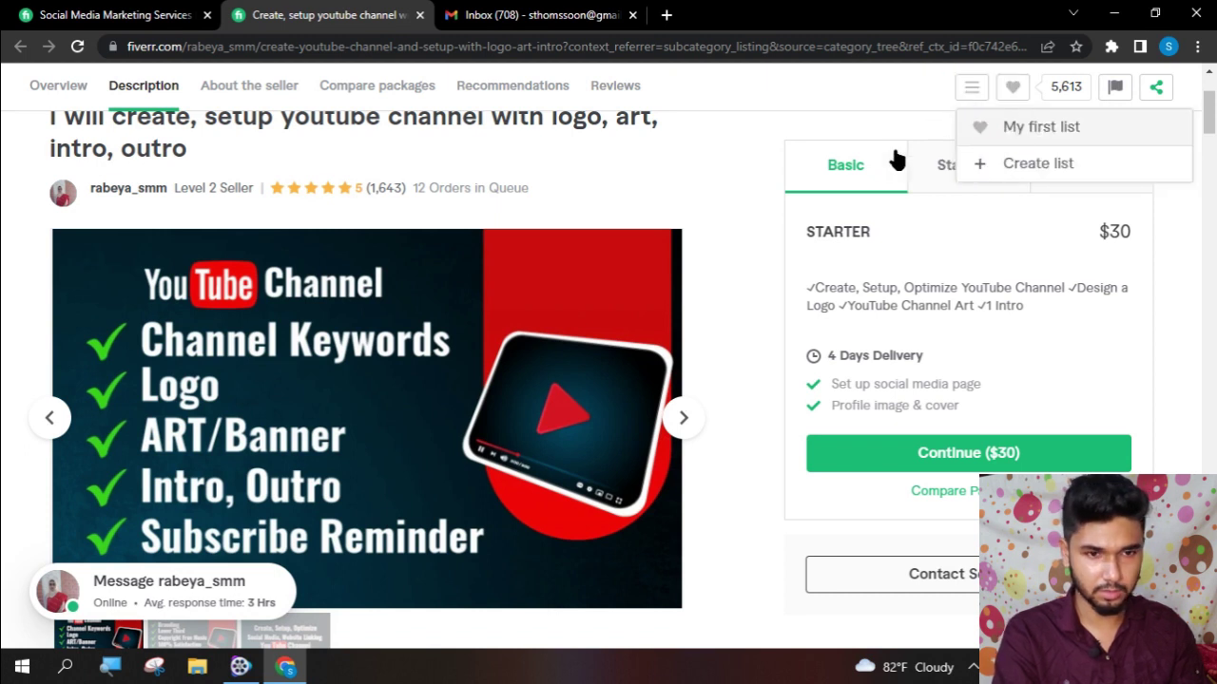
left_click(1013, 126)
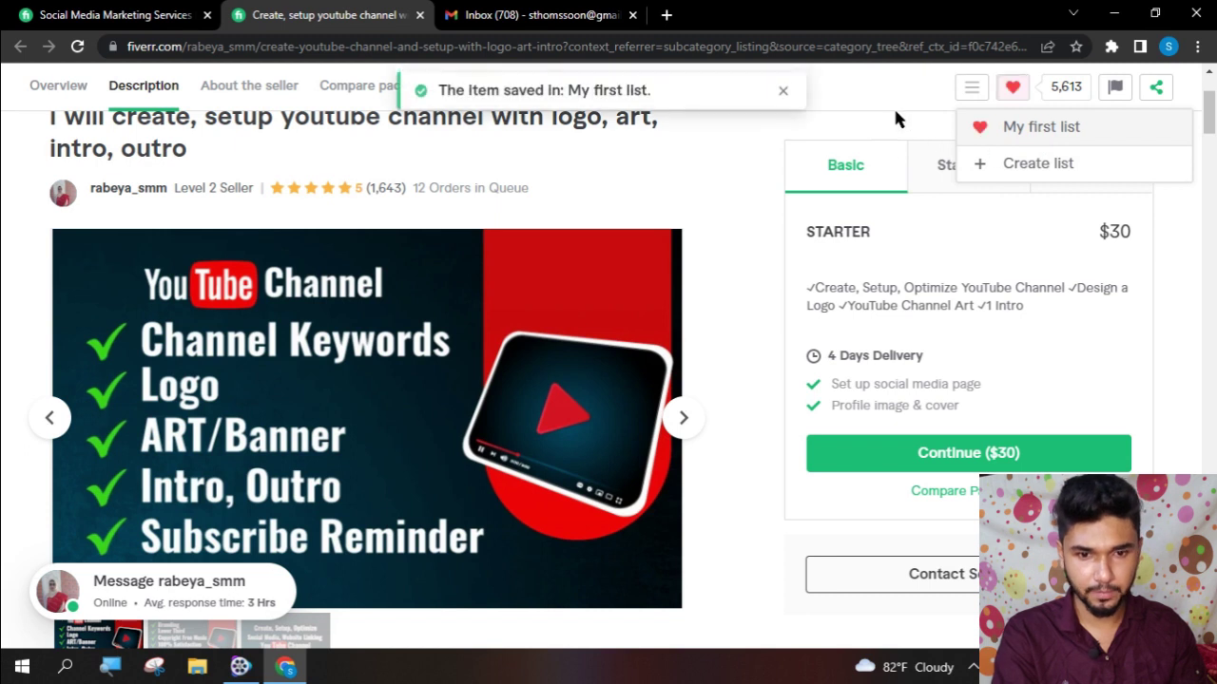
- Look over the gig page again and start a conversation with the seller
scroll(552, 319, "down", 15)
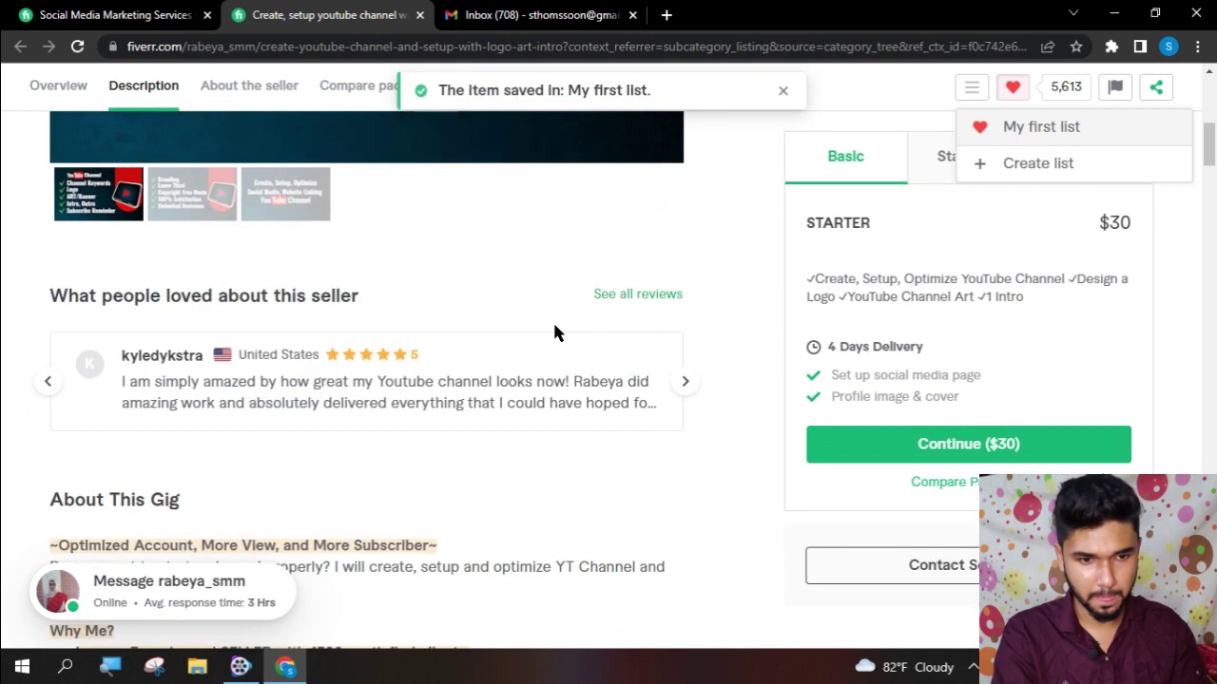
scroll(668, 519, "down", 10)
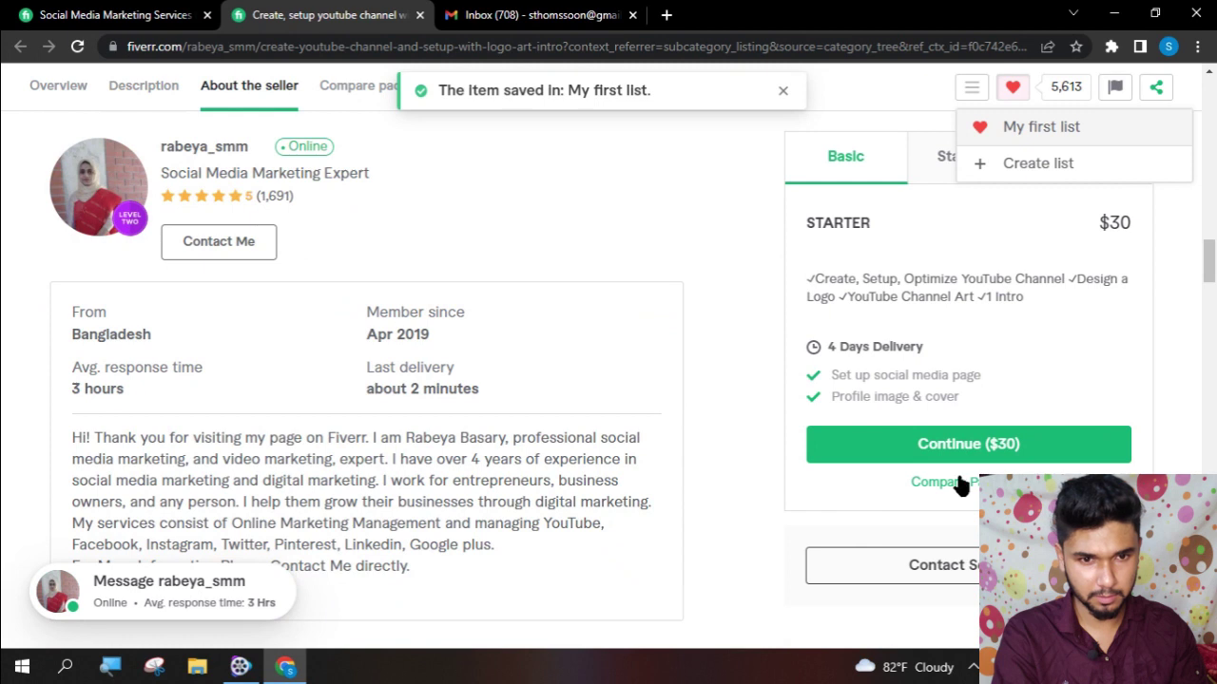
scroll(955, 498, "up", 2)
scroll(955, 499, "up", 3)
left_click(193, 161)
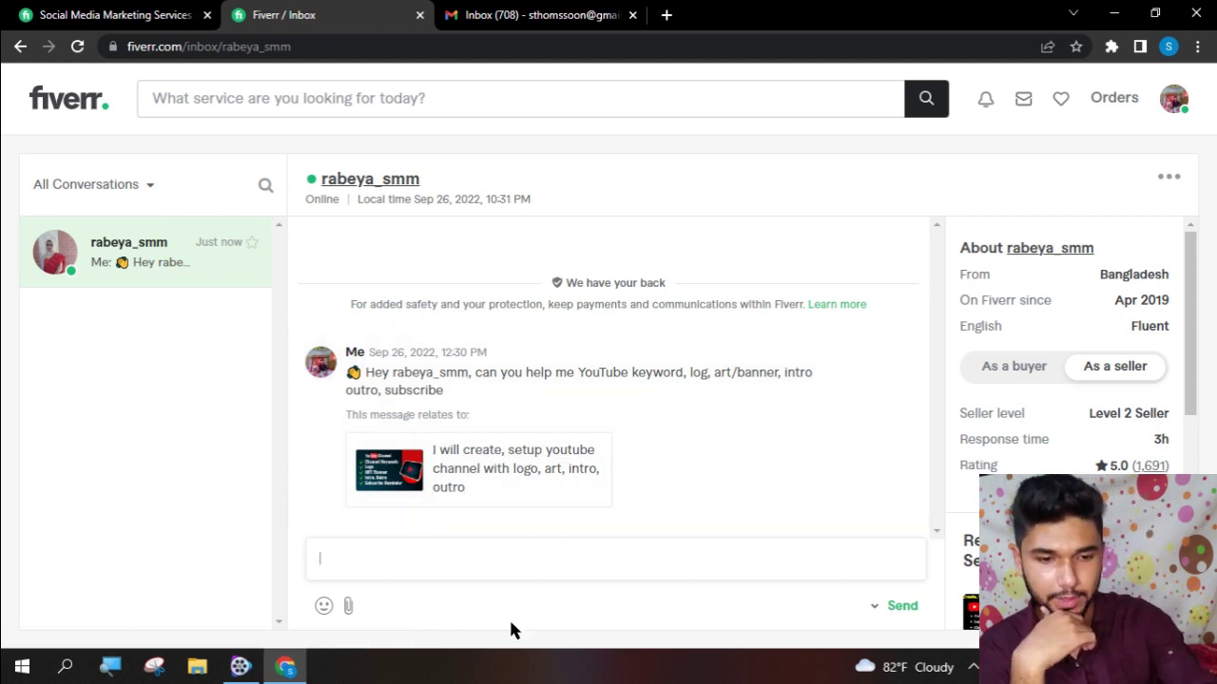
- Send the seller the messages 'ok' and 'where are you from?'
type("ok")
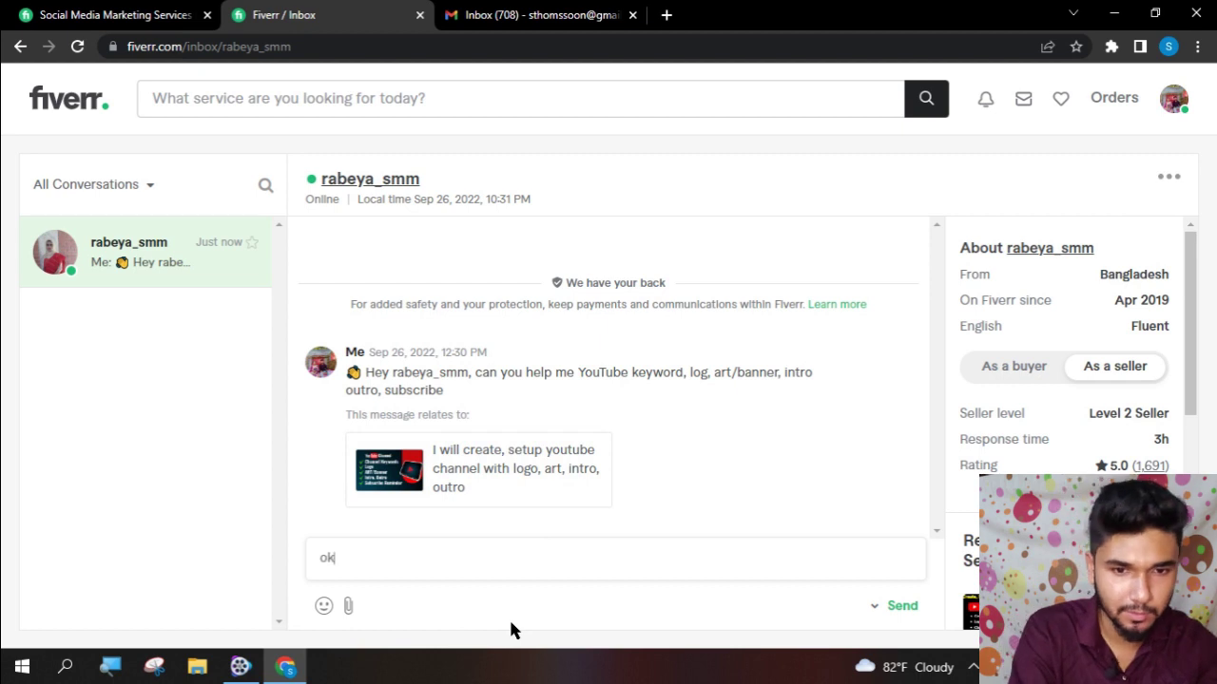
key("Return")
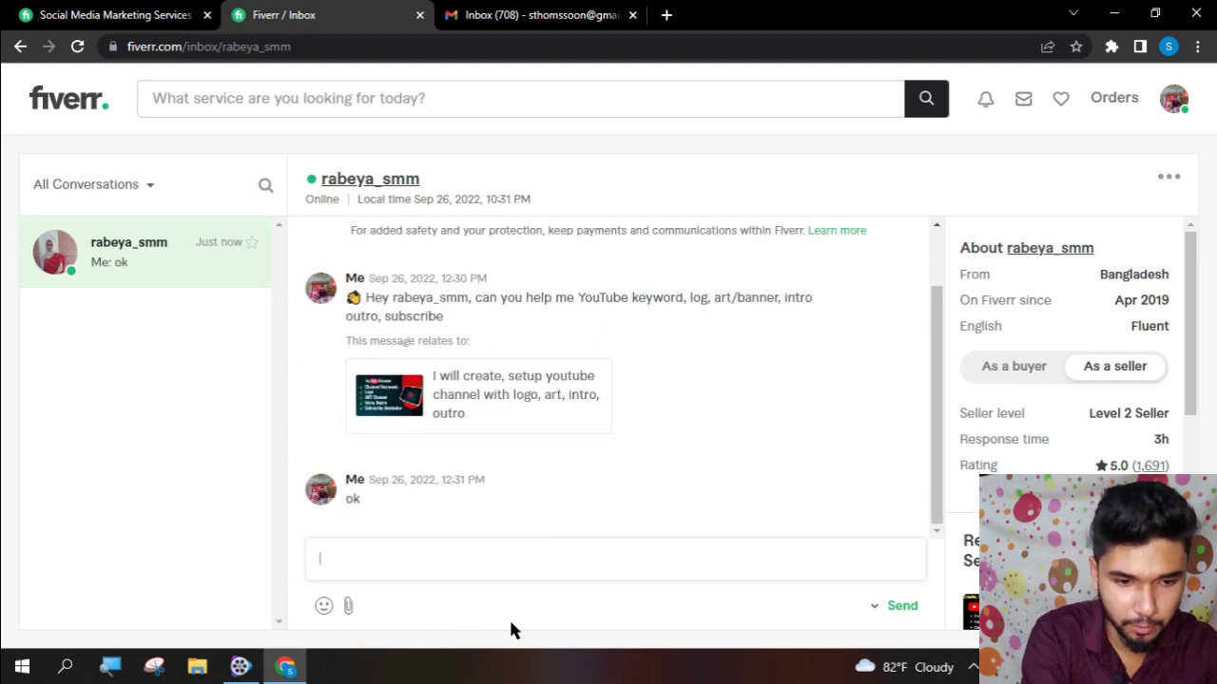
type("wh")
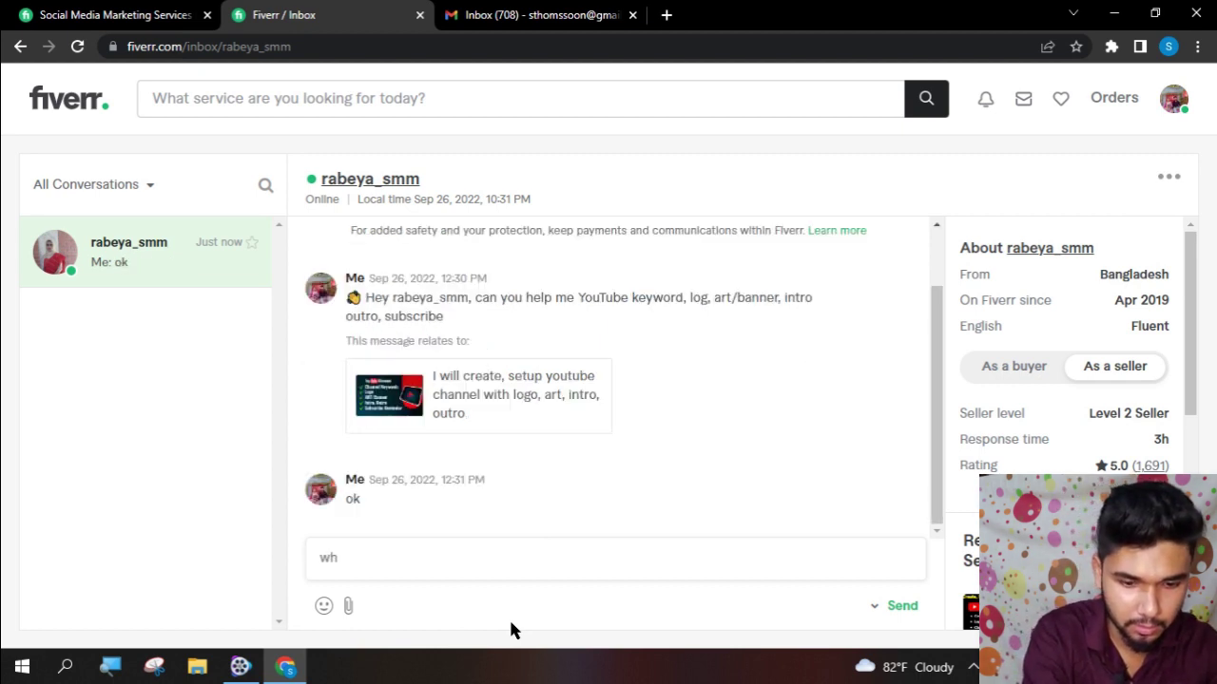
type("ere ")
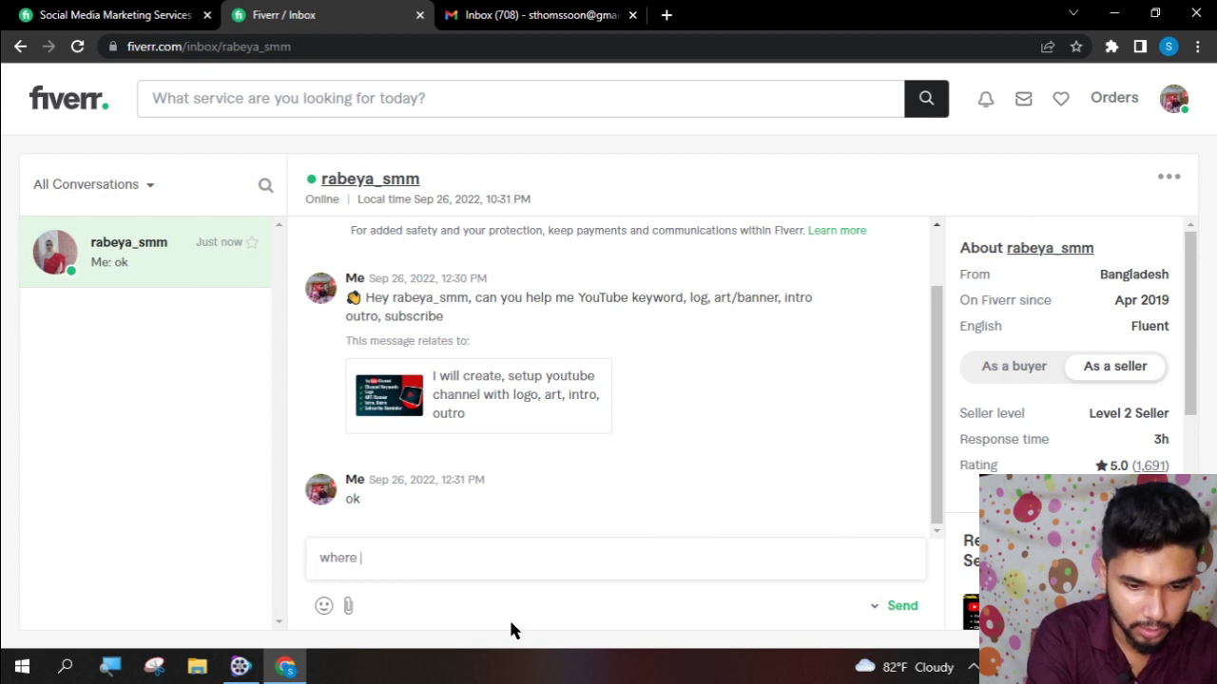
type("are ar")
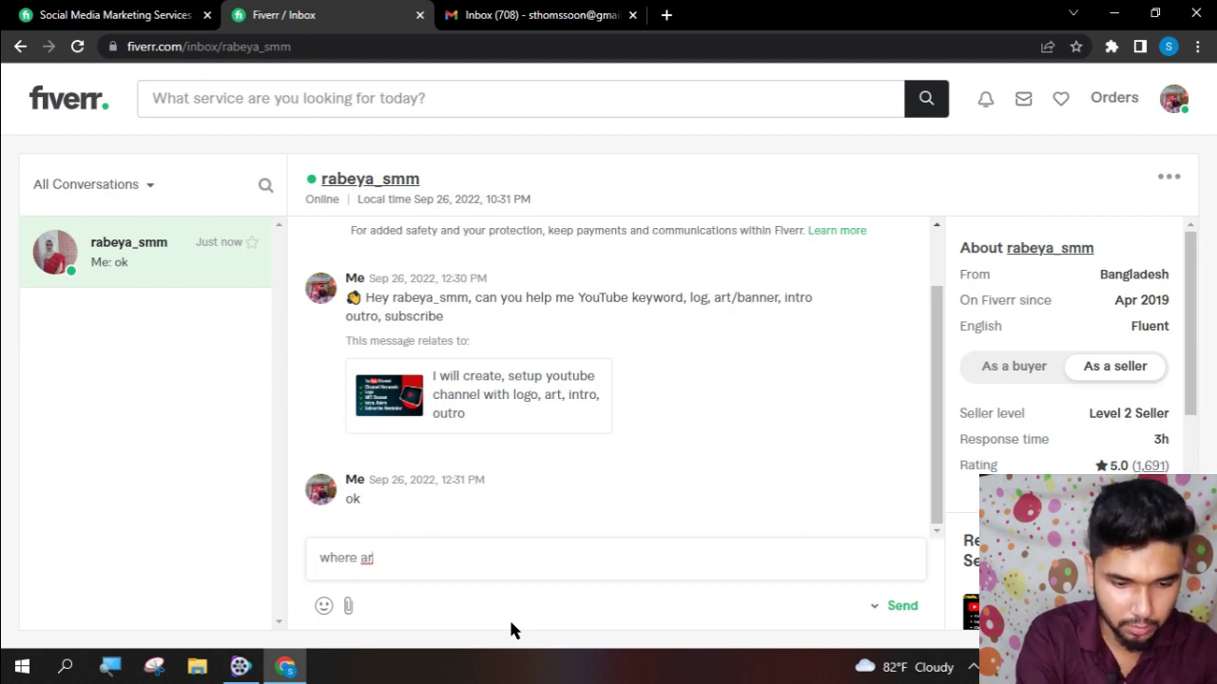
type("you ")
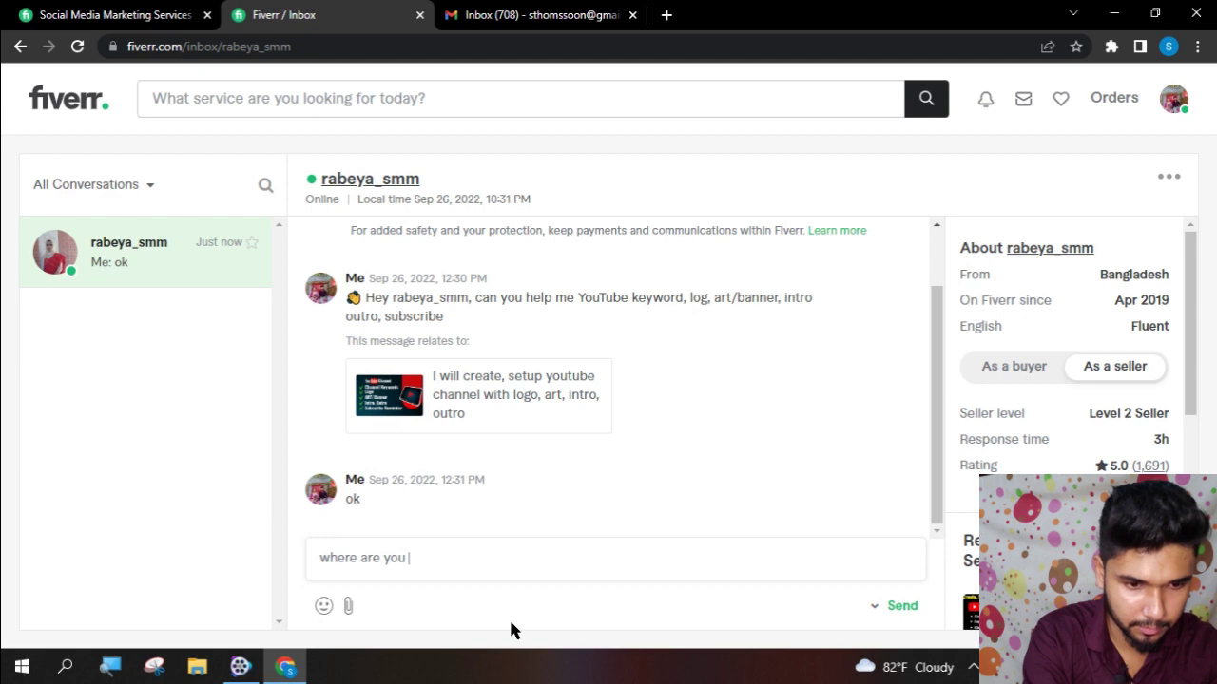
type("from?")
key("Return")
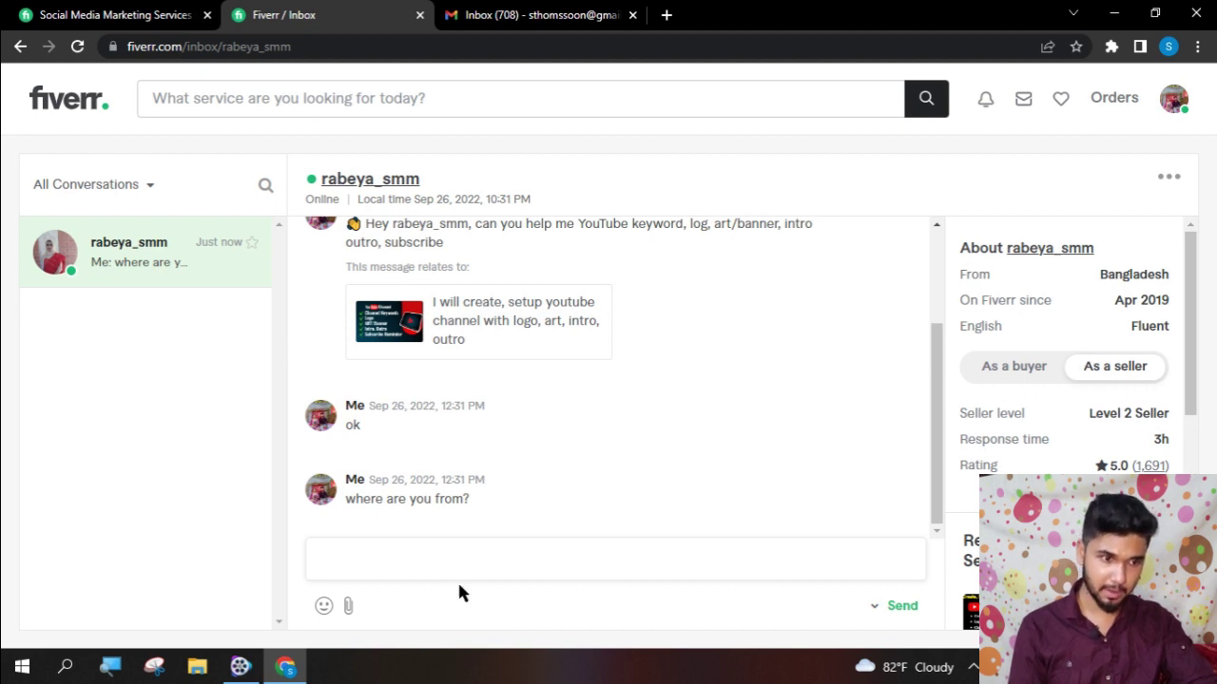
- Review the seller's profile details from both the buyer and seller sides
left_click(991, 370)
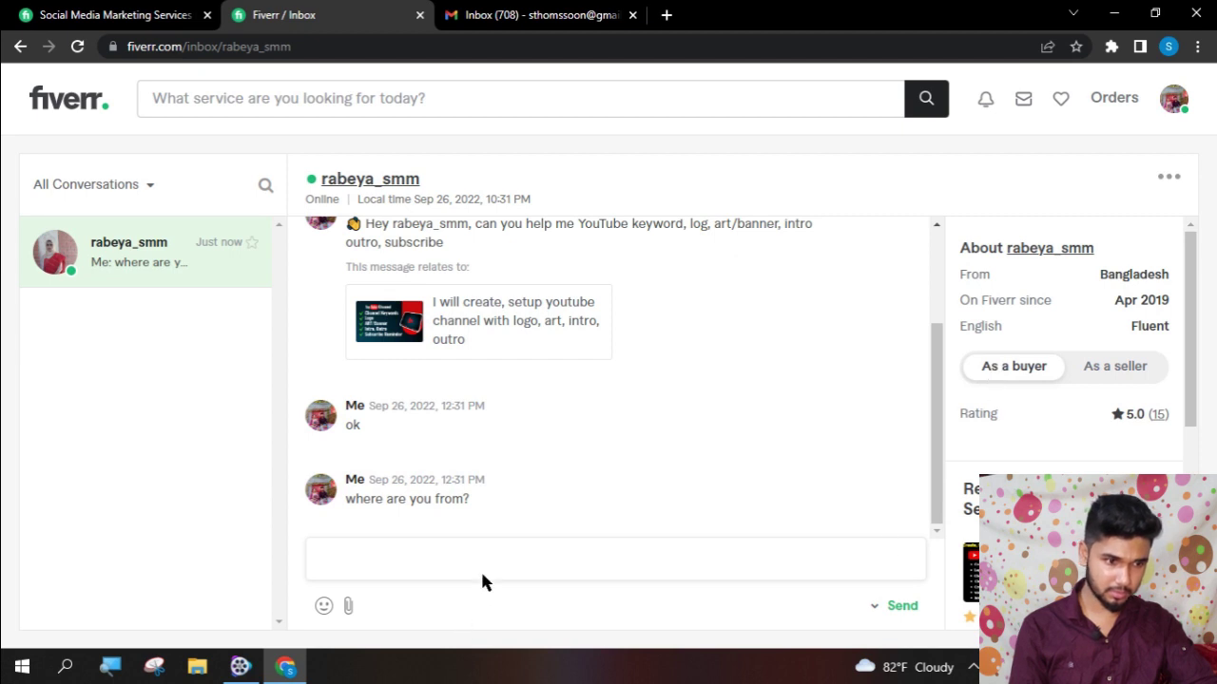
scroll(1064, 399, "down", 2)
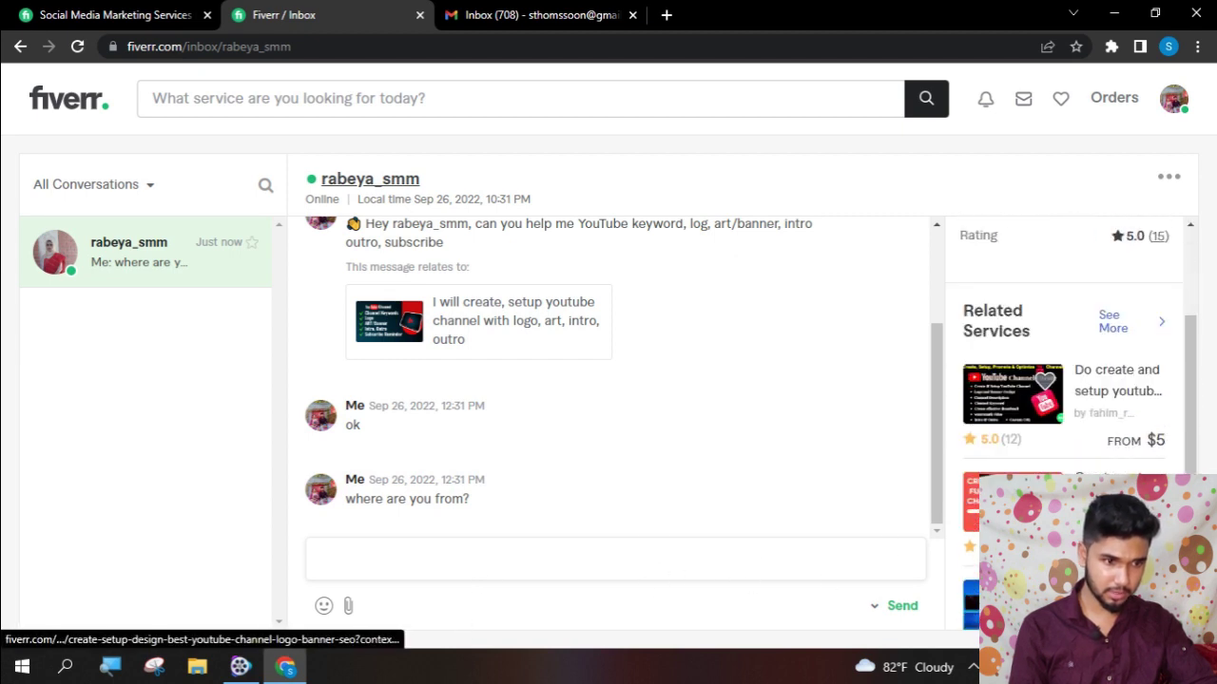
scroll(1136, 304, "up", 3)
left_click(1122, 356)
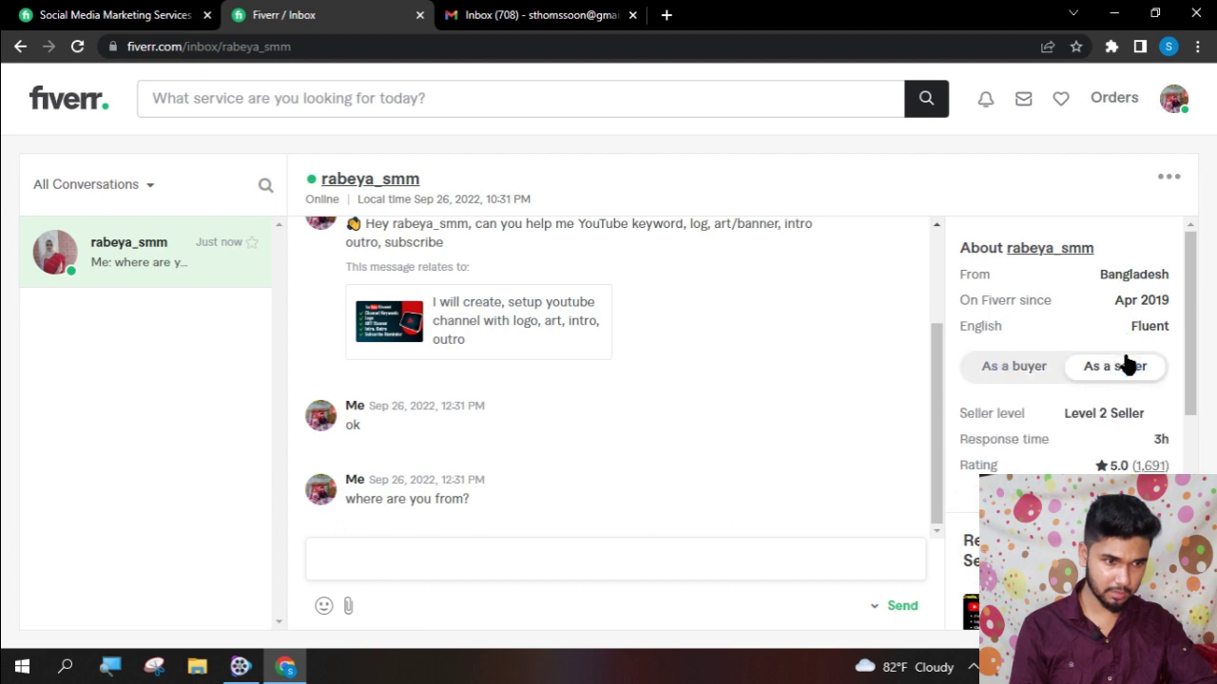
scroll(1093, 428, "down", 5)
scroll(1077, 470, "up", 5)
left_click(1011, 370)
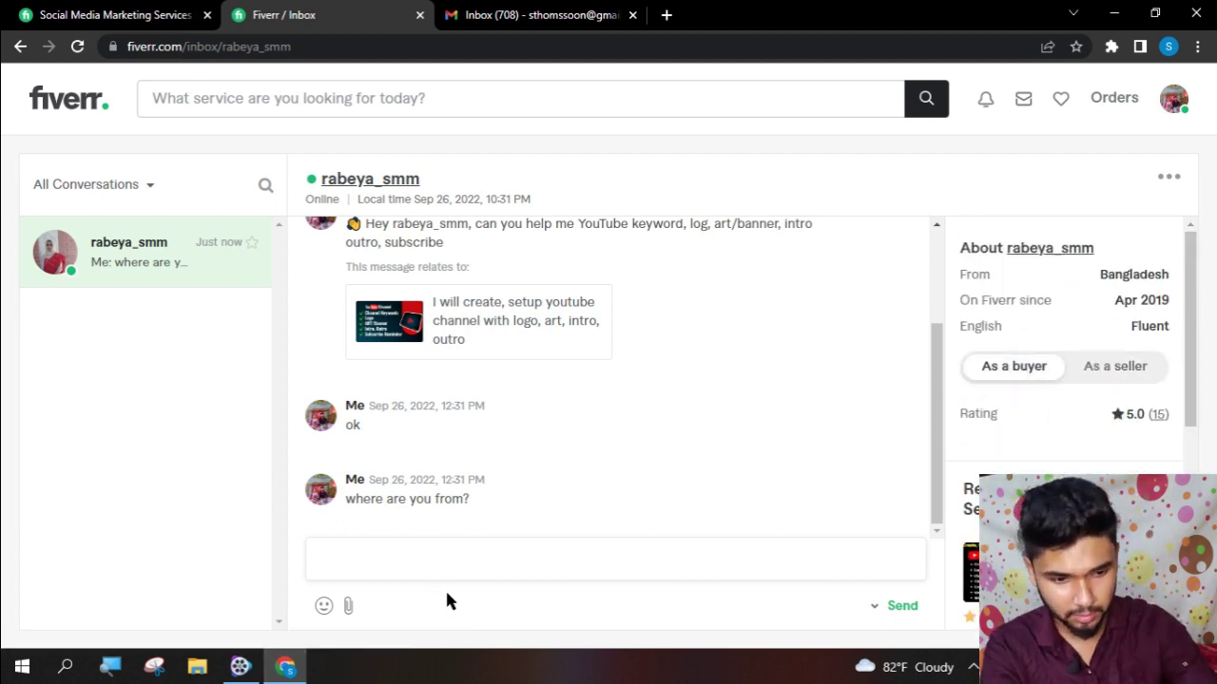
- Send the seller the message 'i need support from you'
left_click(452, 565)
type("i need s")
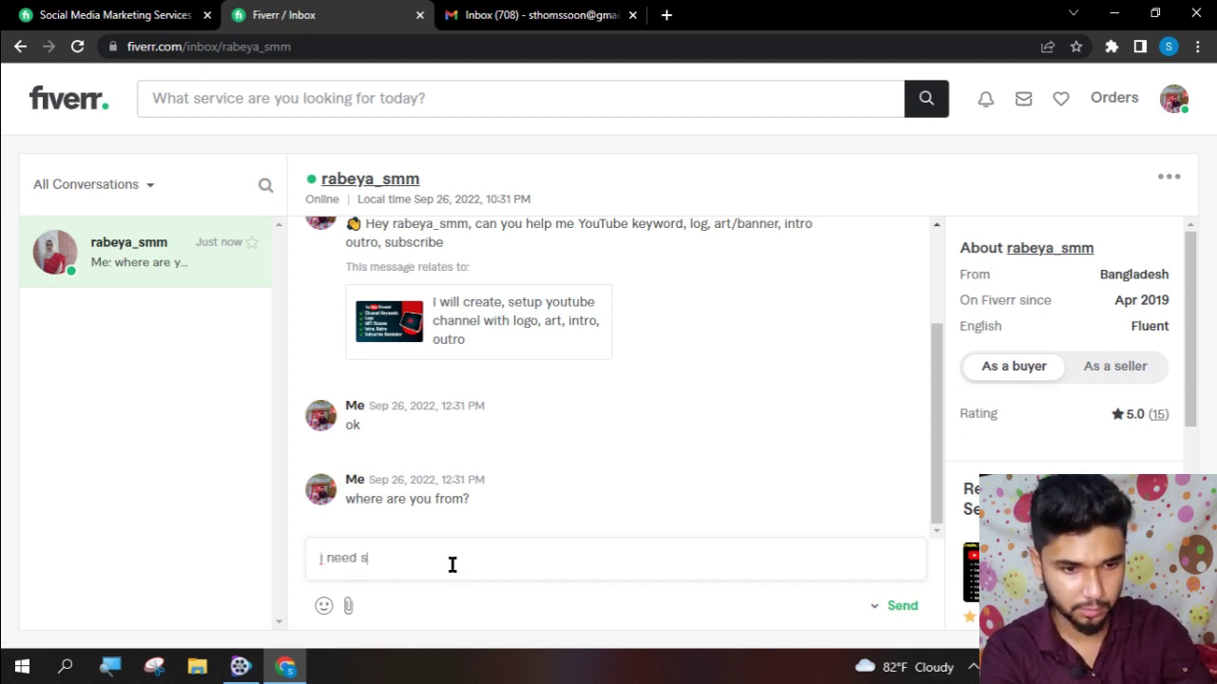
type("upport ")
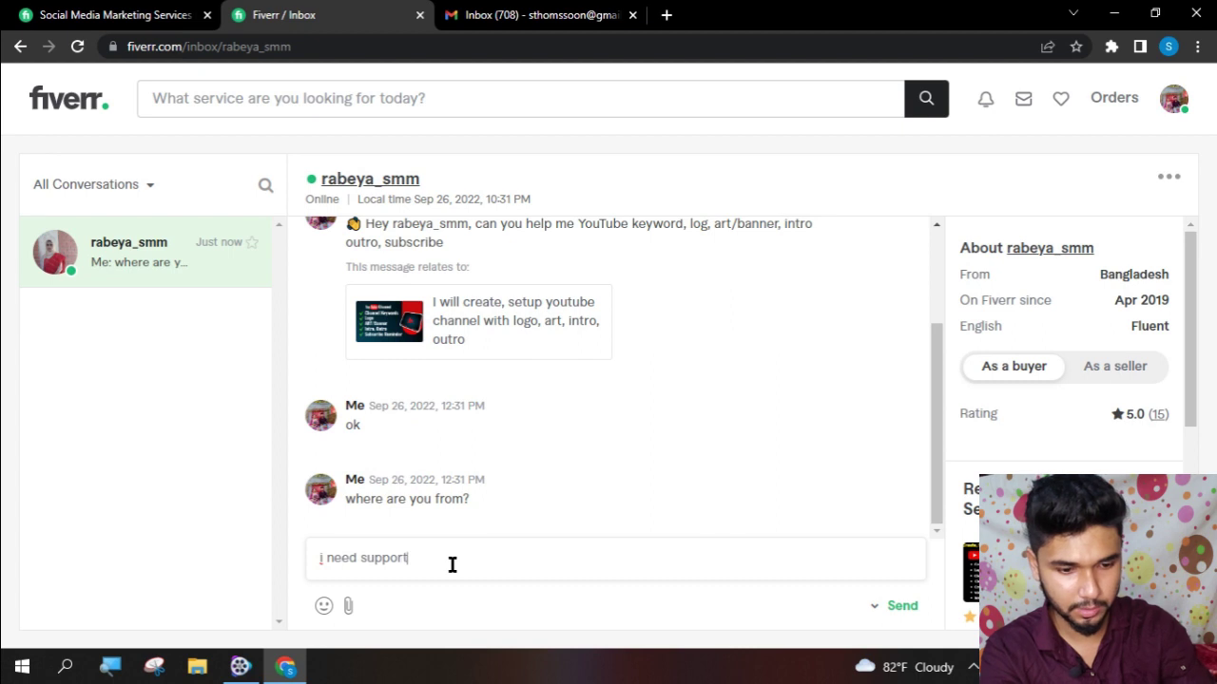
type("from ")
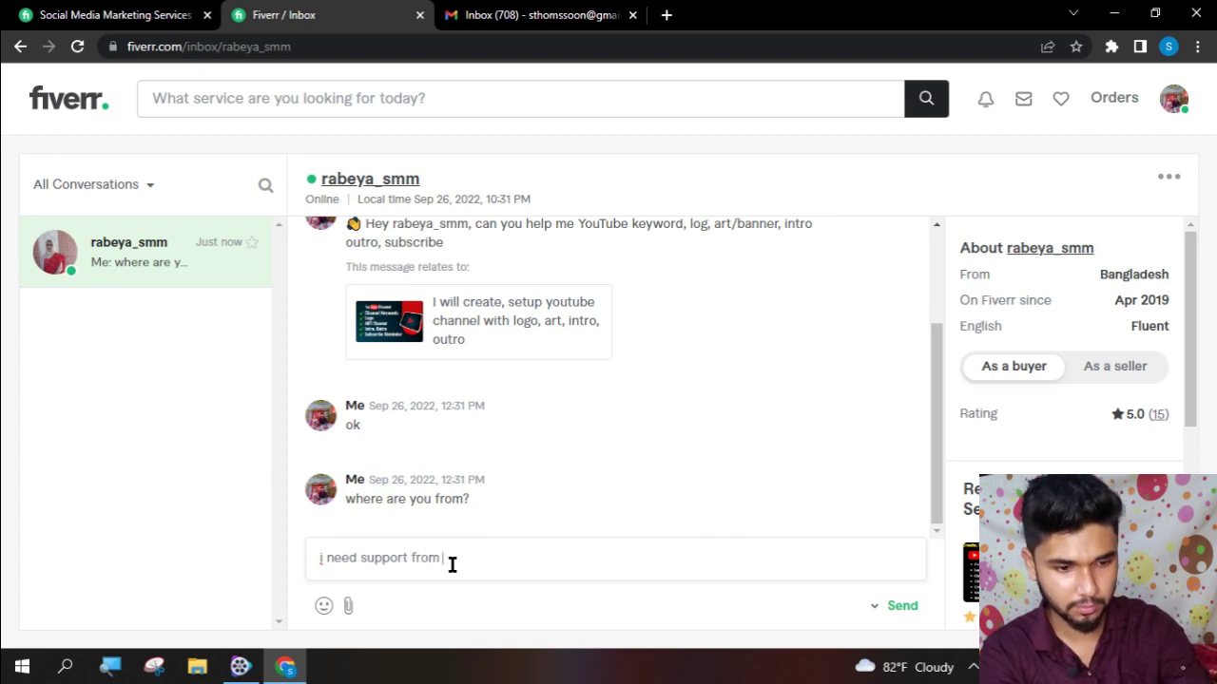
type("you")
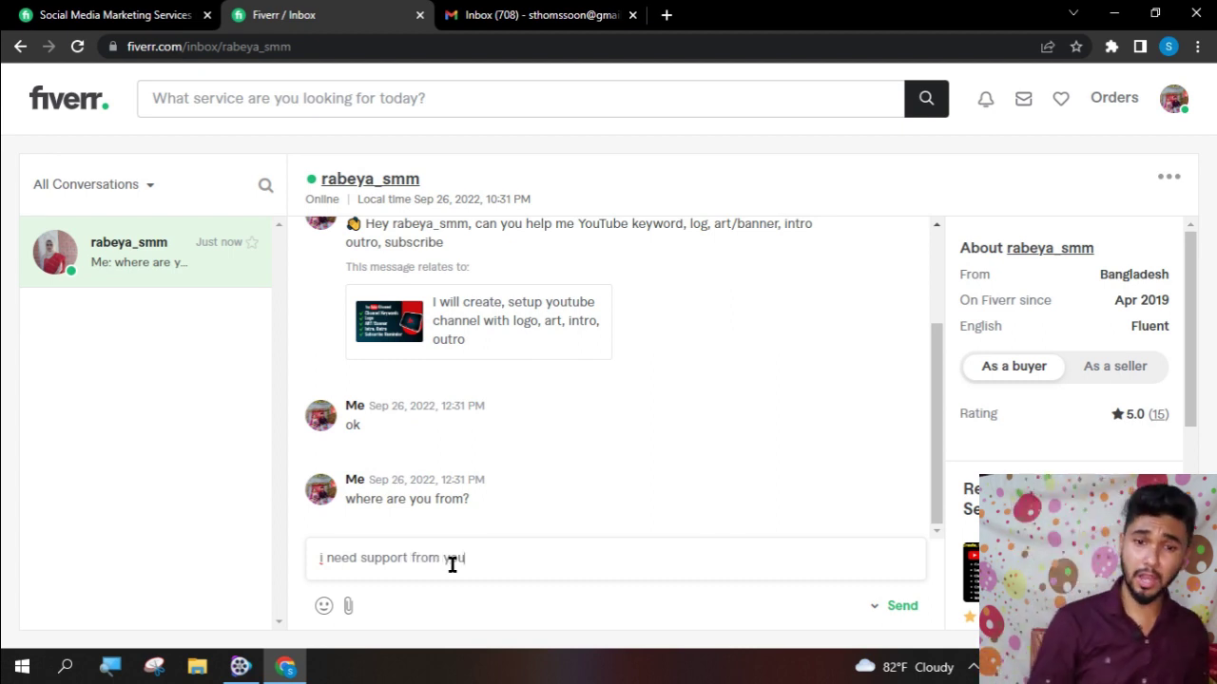
key("Return")
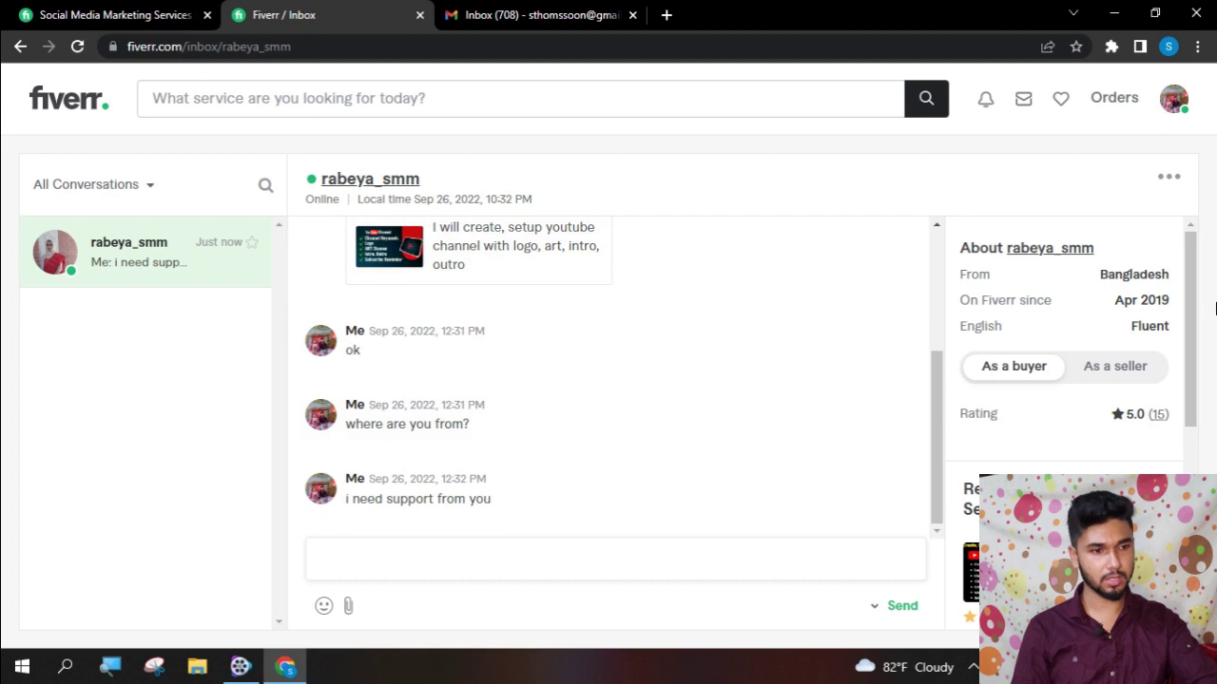
left_click(1175, 100)
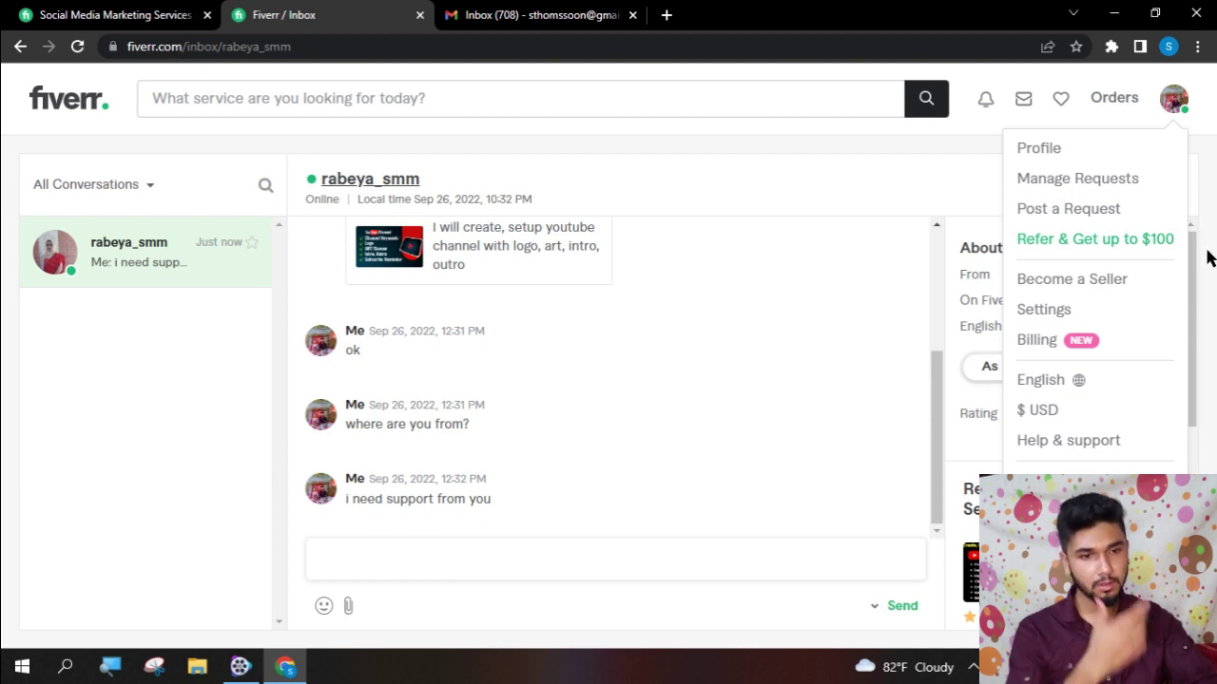
- Close the Gmail tab and go back to the YouTube channel setup gig page
scroll(561, 362, "up", 3)
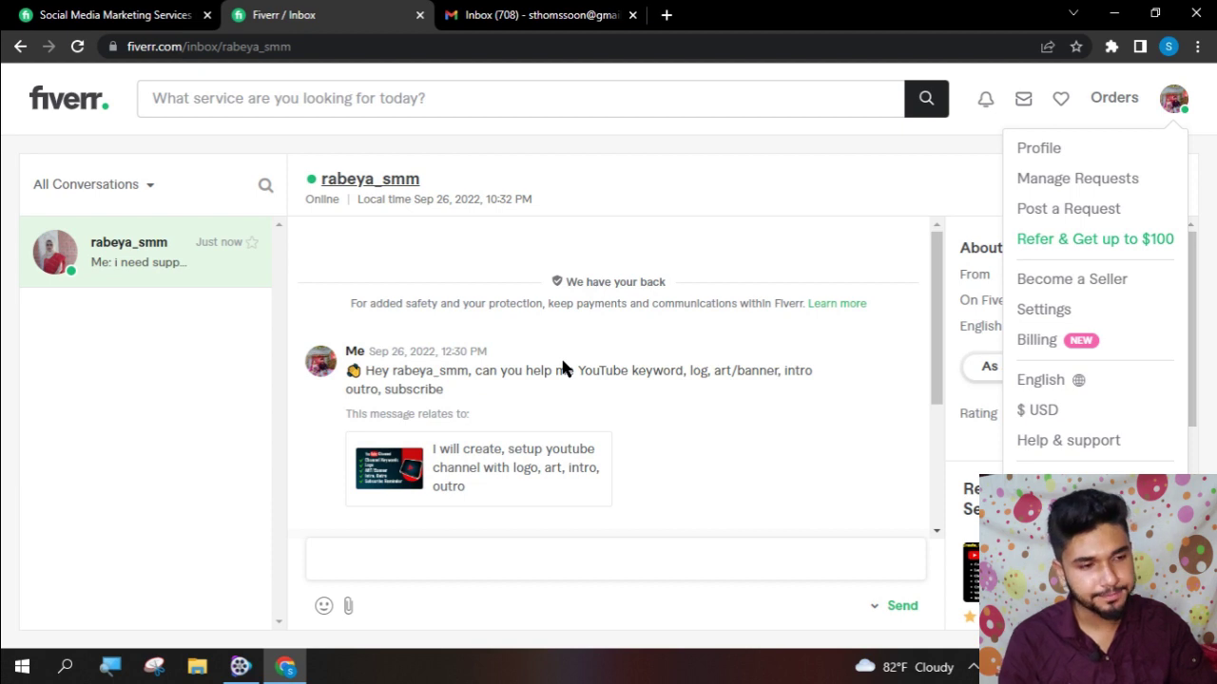
scroll(561, 366, "down", 3)
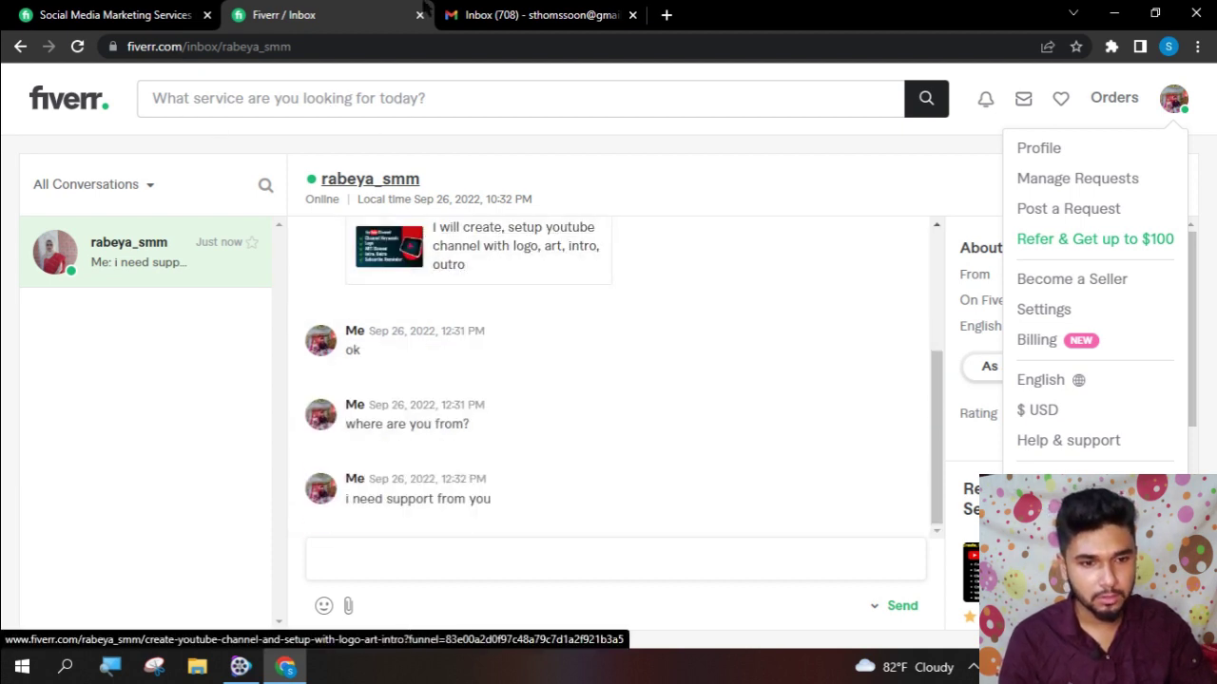
left_click(561, 15)
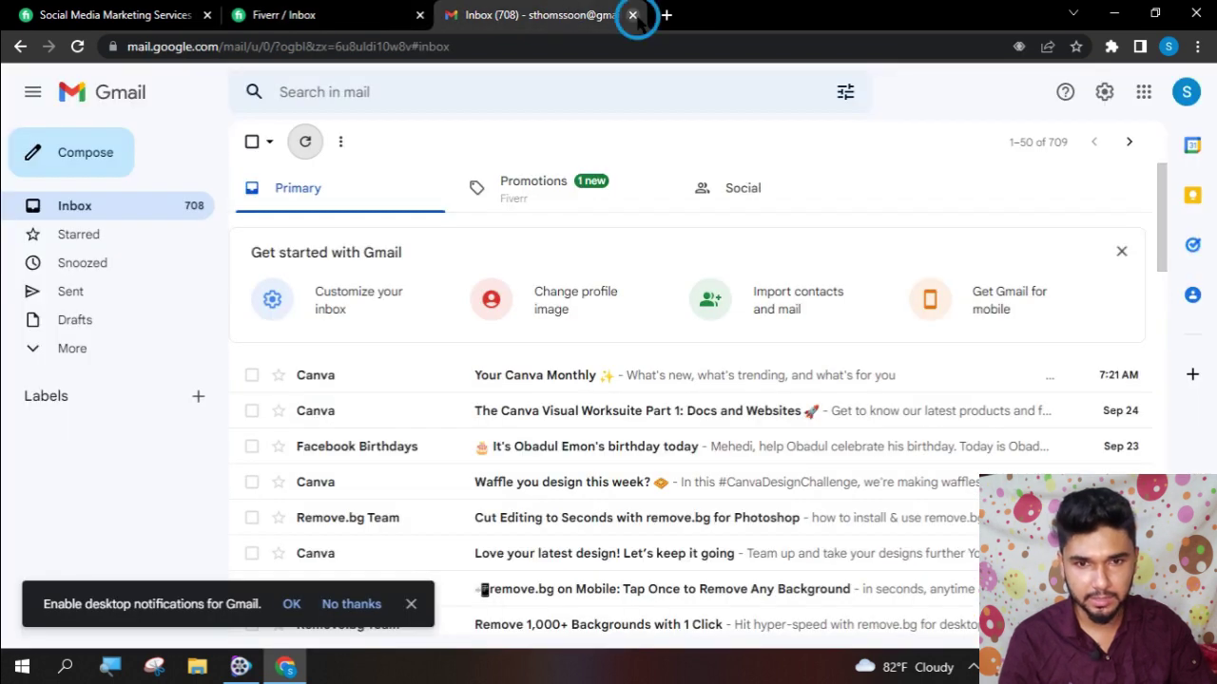
left_click(632, 15)
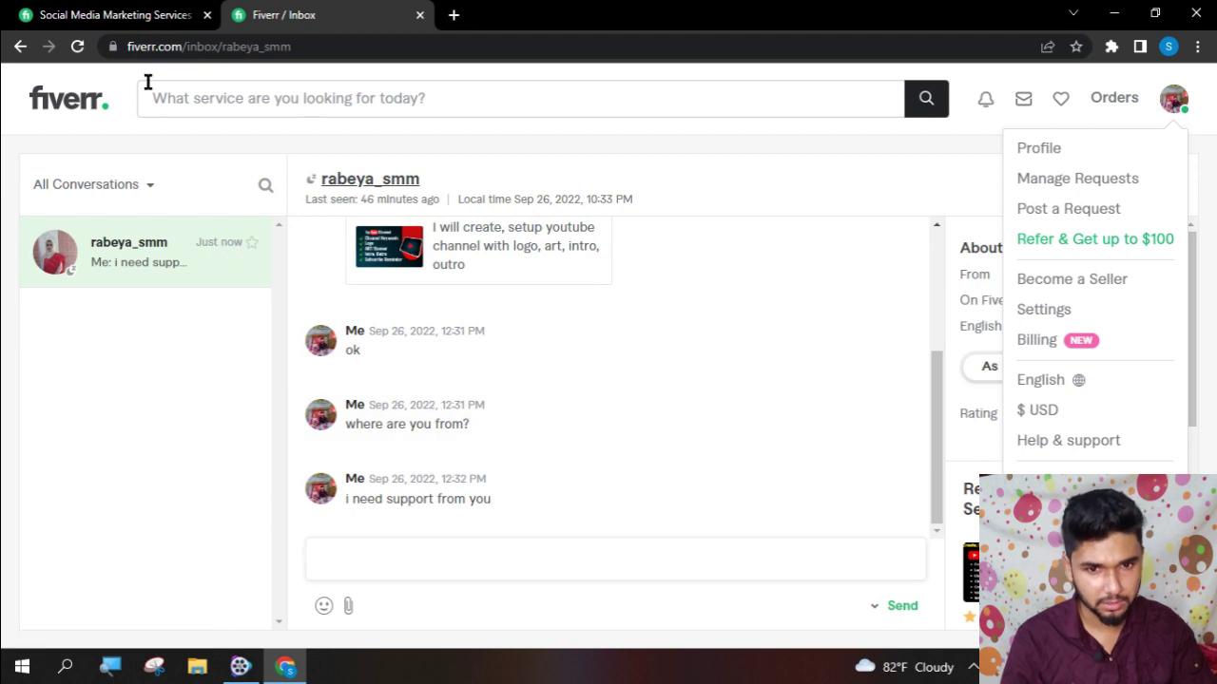
left_click(20, 45)
scroll(373, 289, "up", 15)
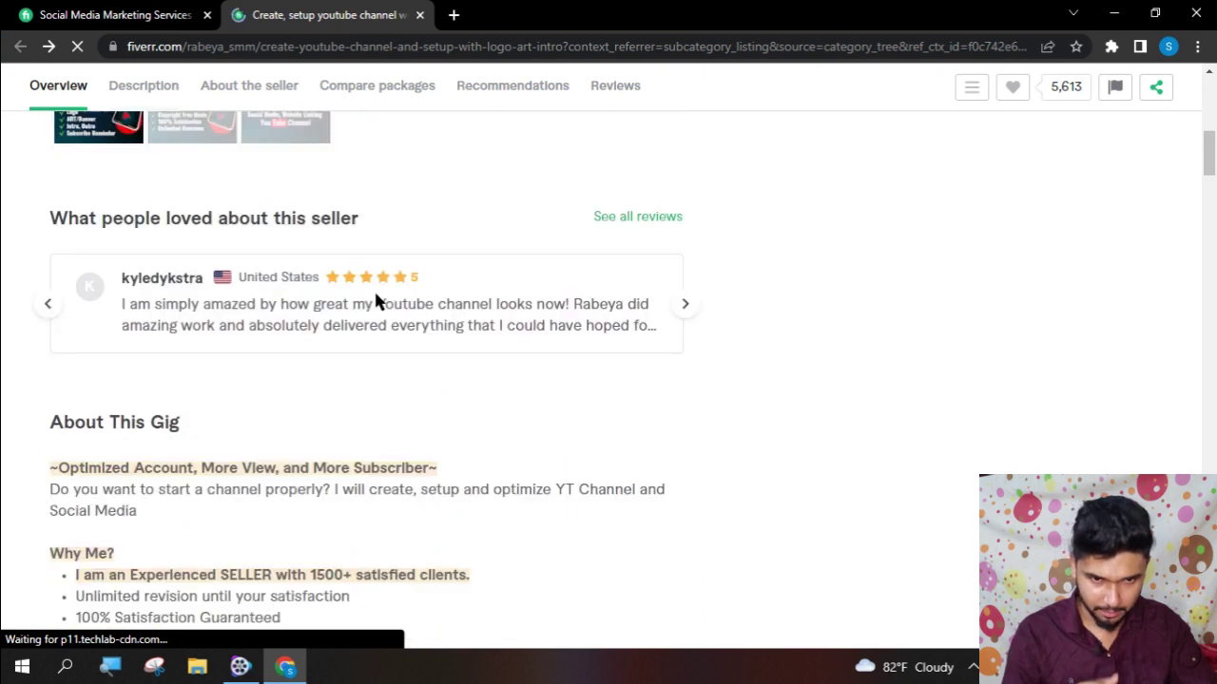
- Read through the gig description and jump to its 1,643-review Reviews section
scroll(375, 302, "down", 3)
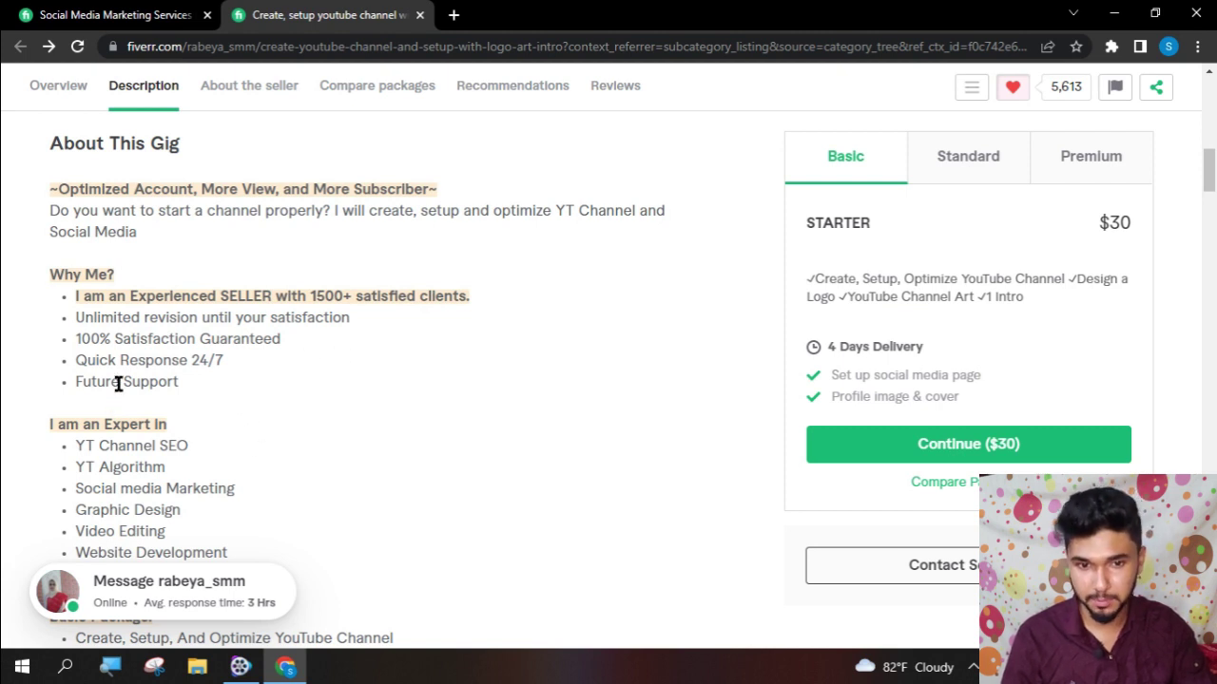
scroll(118, 383, "down", 1)
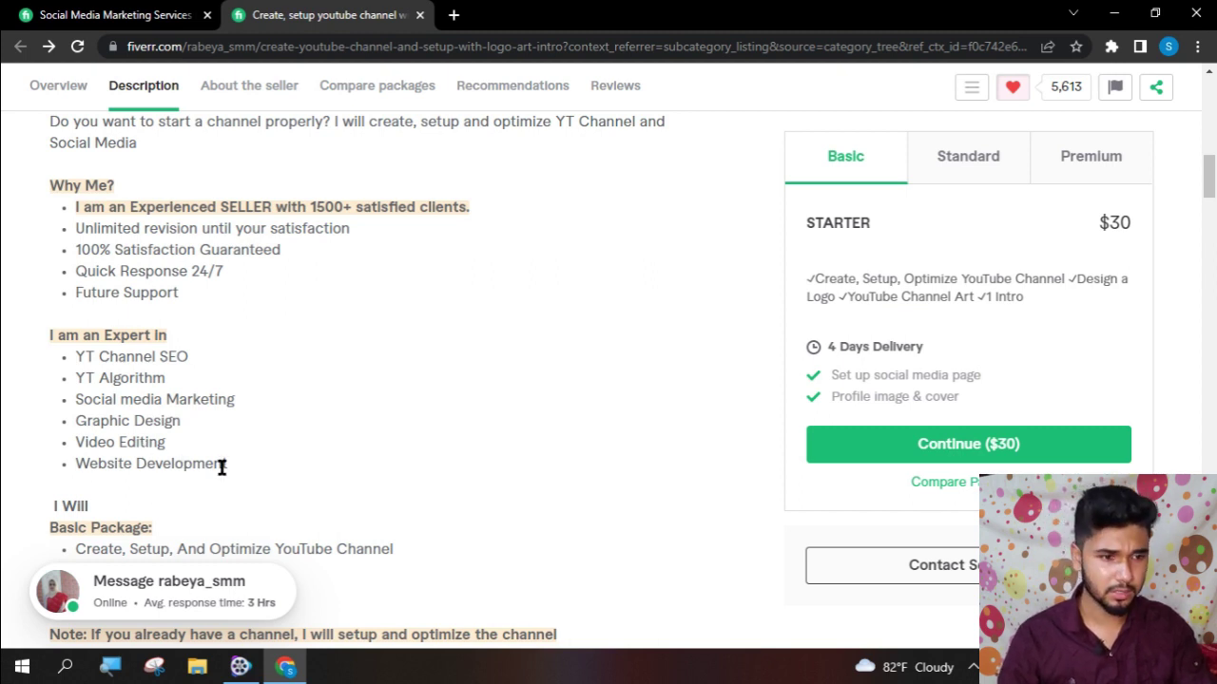
scroll(219, 465, "up", 5)
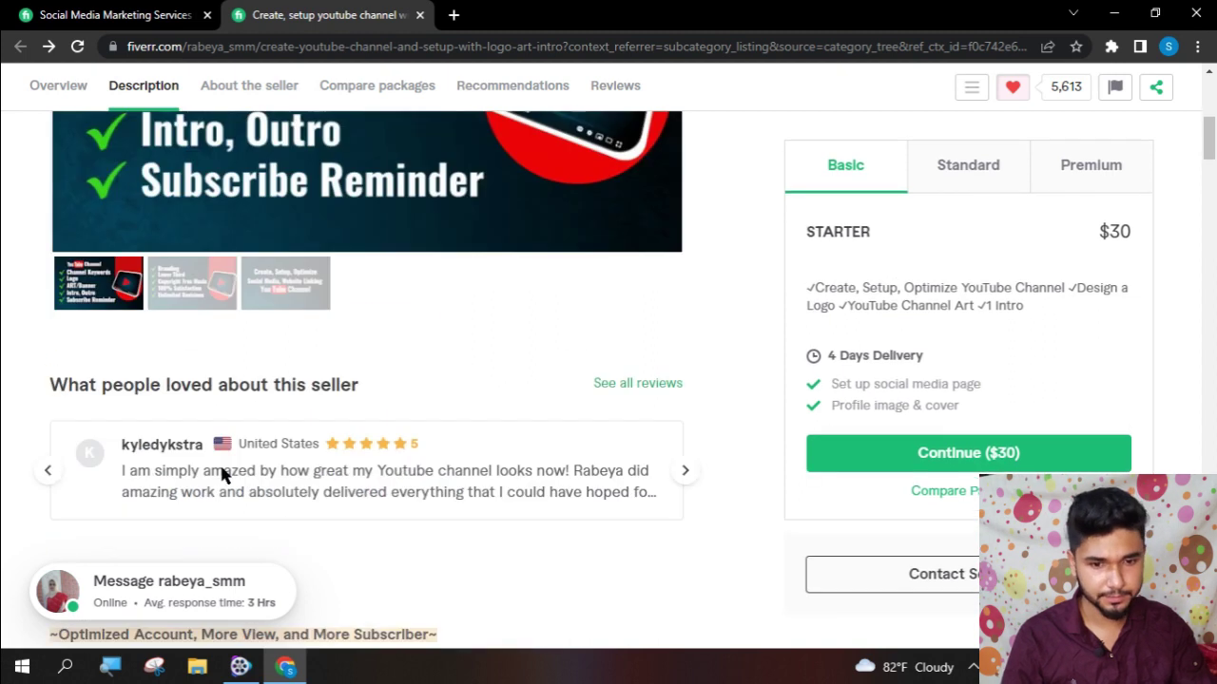
scroll(220, 463, "up", 3)
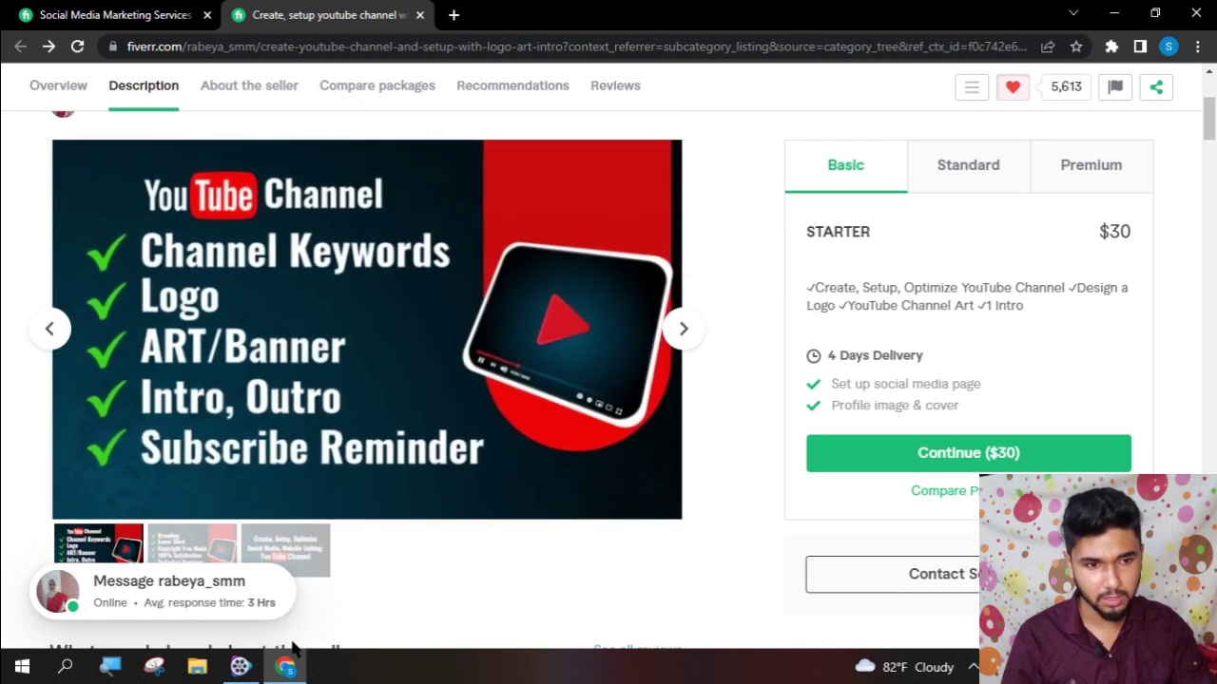
scroll(393, 565, "down", 4)
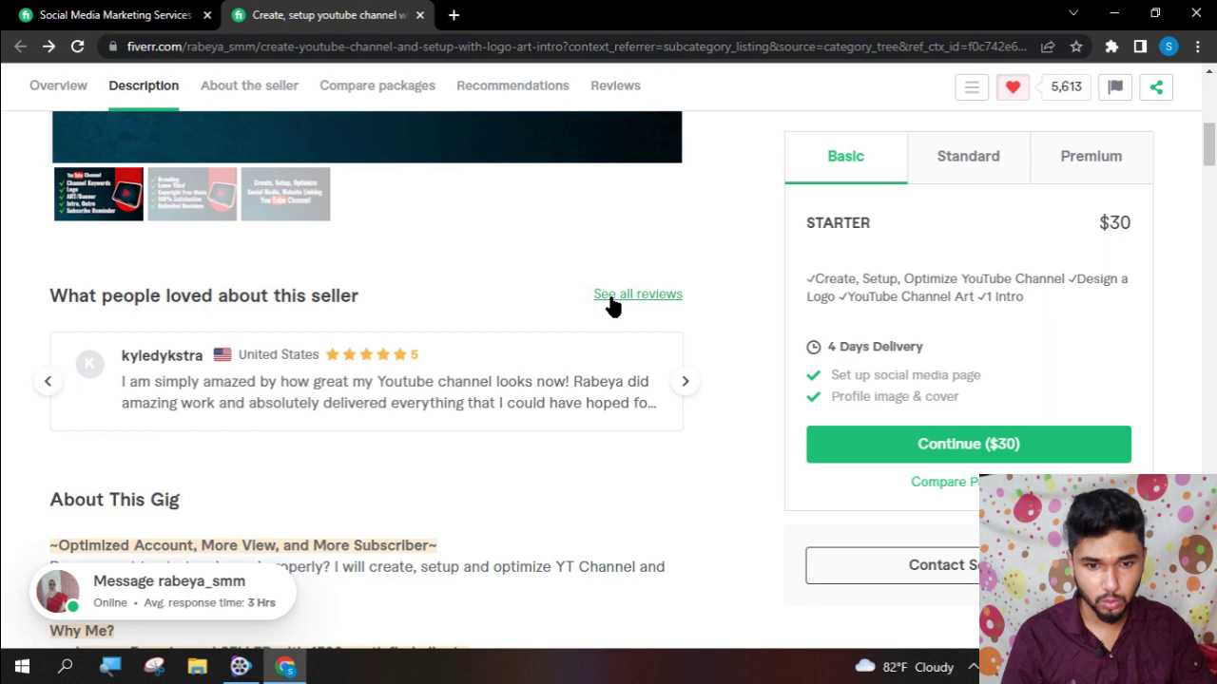
left_click(608, 296)
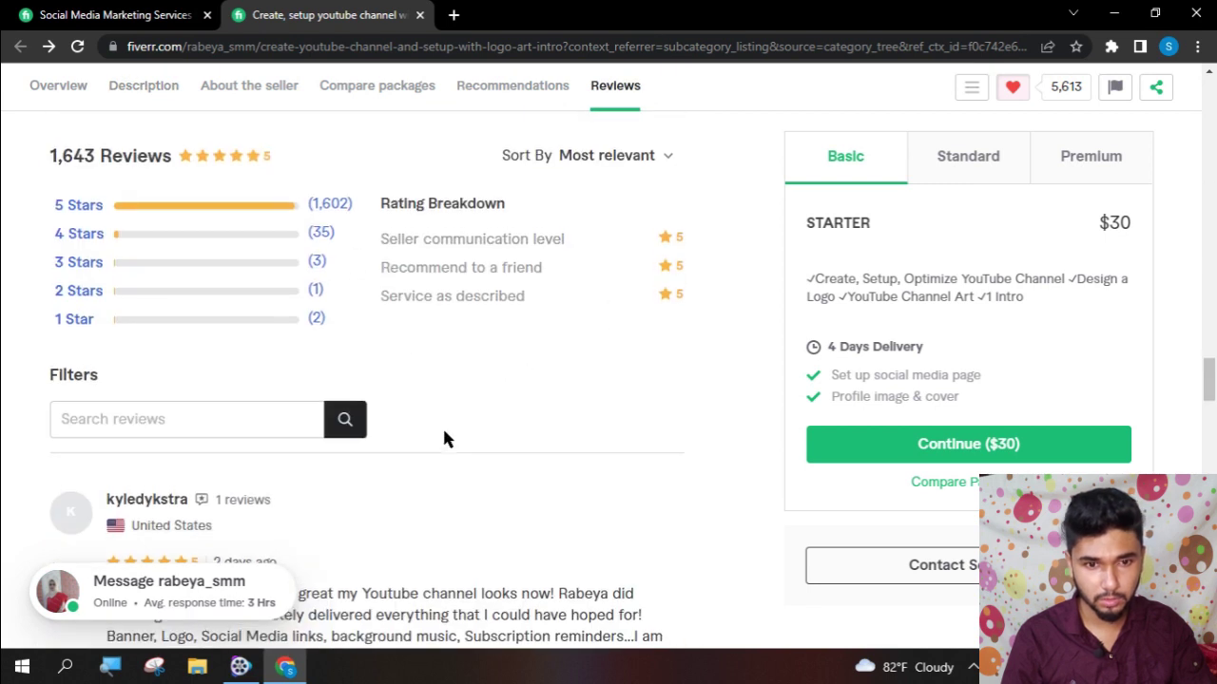
scroll(447, 440, "up", 12)
- Scroll down through the gig's Compare Packages, reviews and Related Tags
scroll(447, 440, "up", 8)
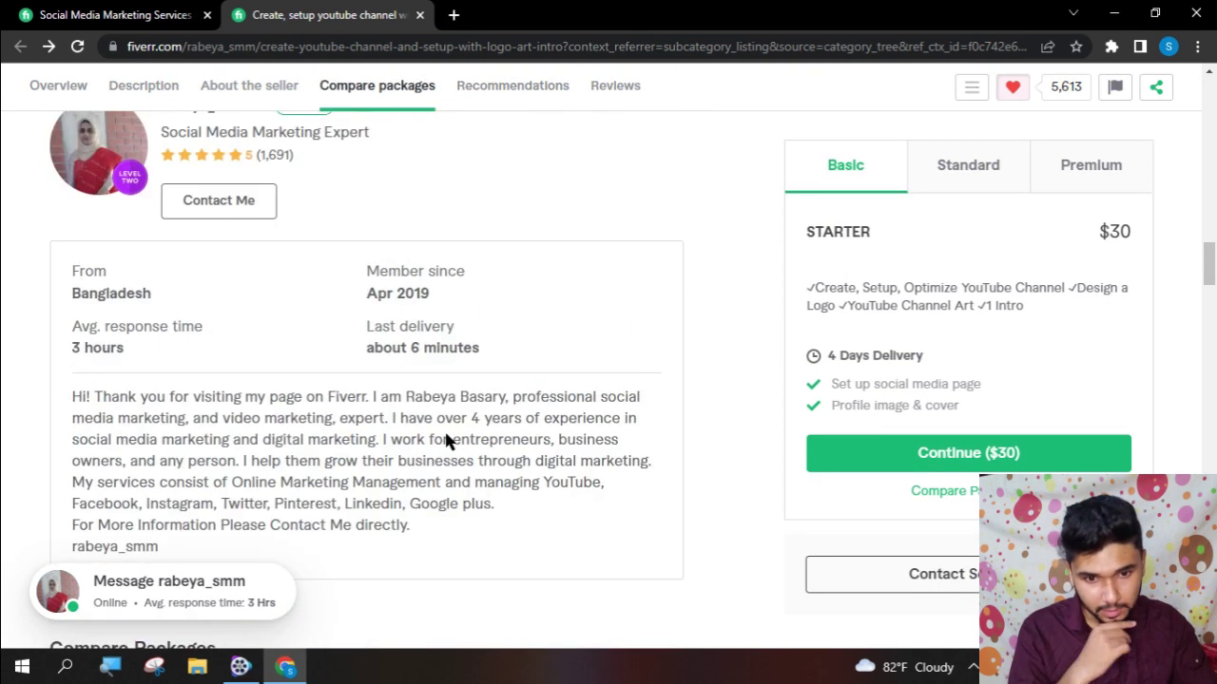
scroll(469, 433, "down", 2)
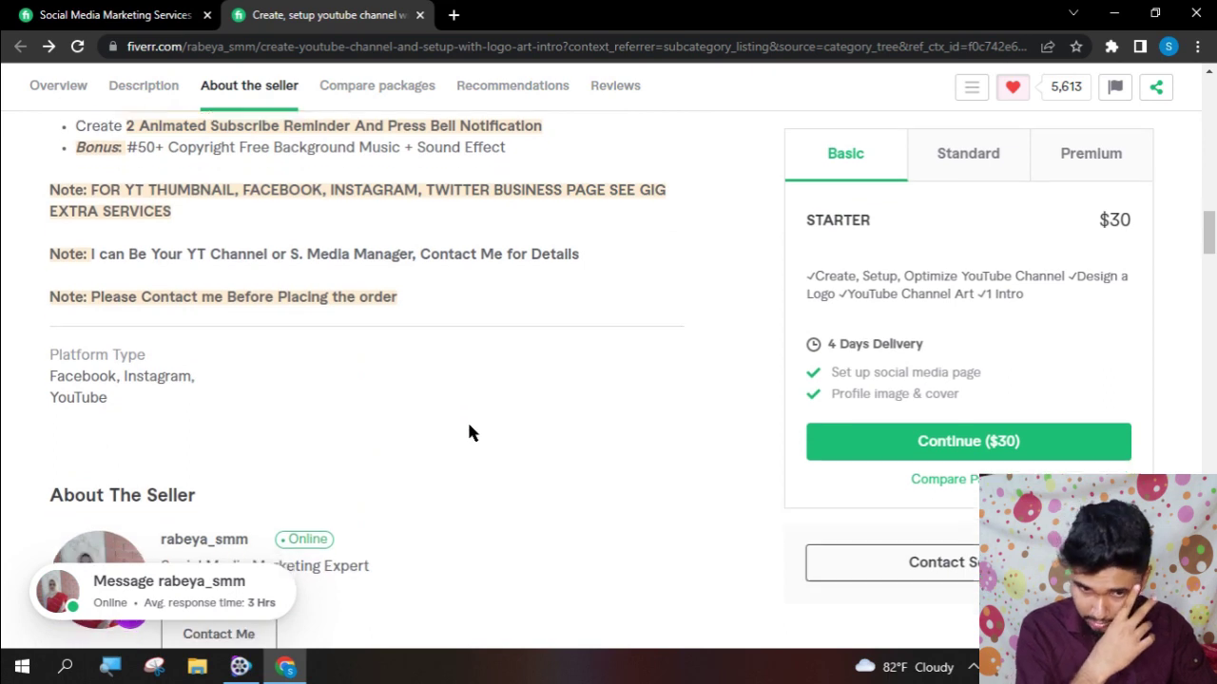
scroll(468, 432, "down", 2)
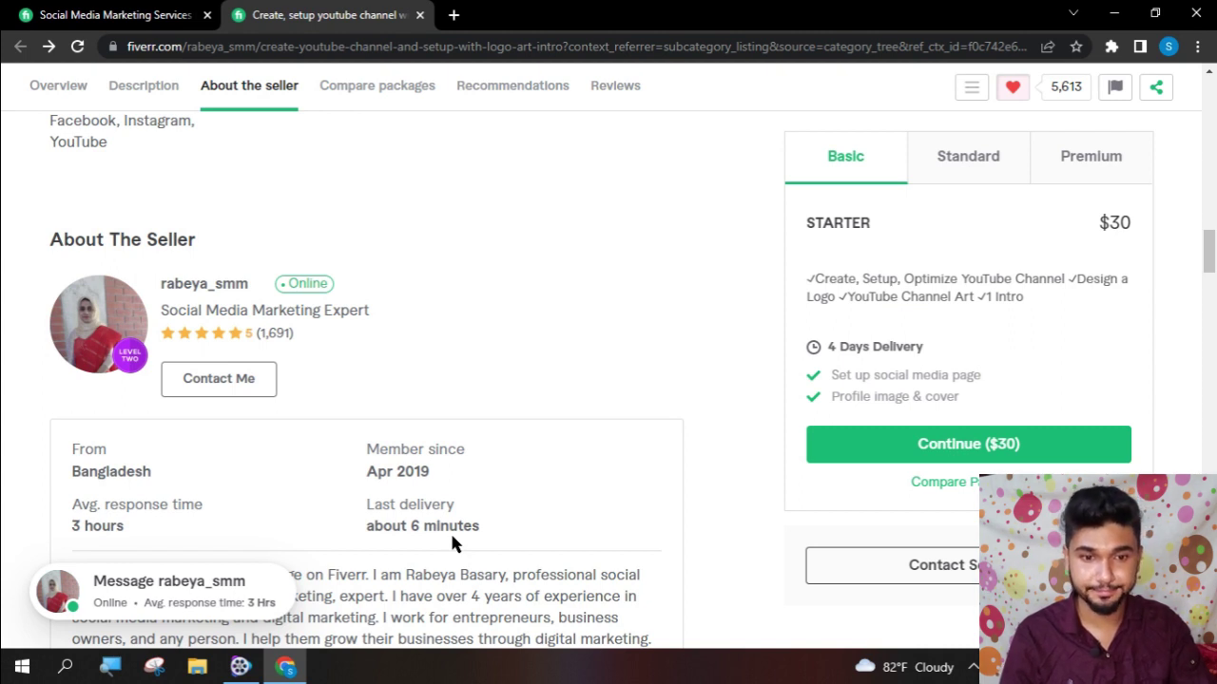
scroll(452, 542, "down", 7)
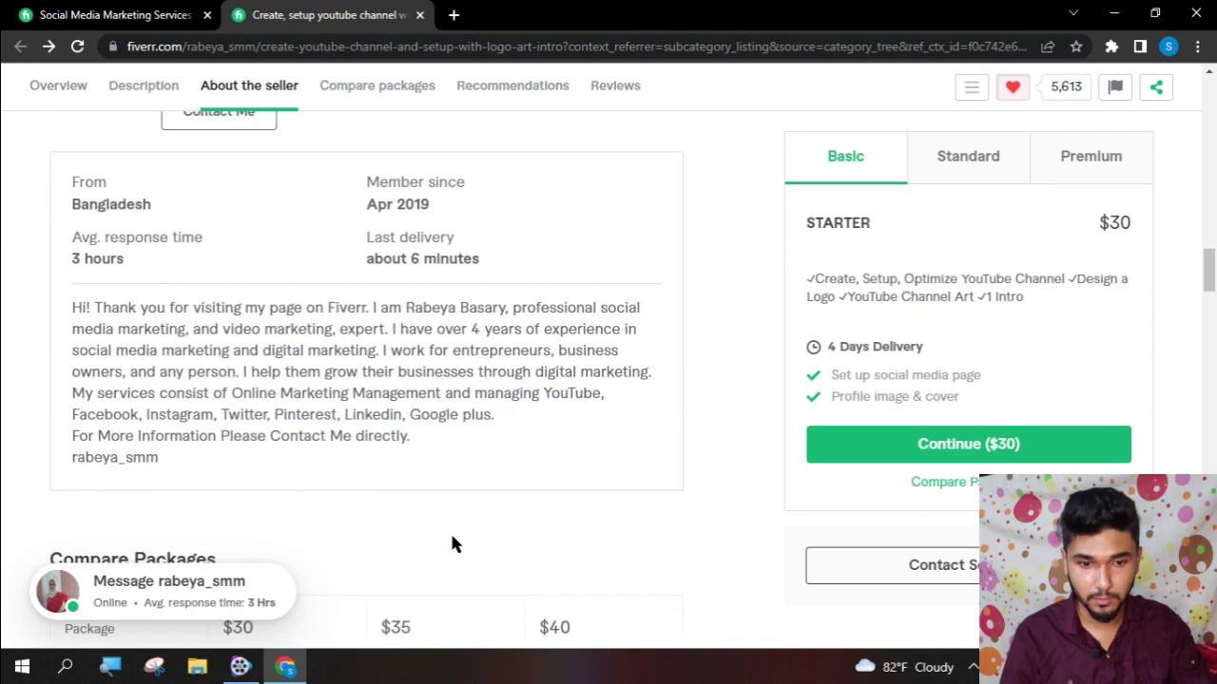
scroll(451, 537, "down", 6)
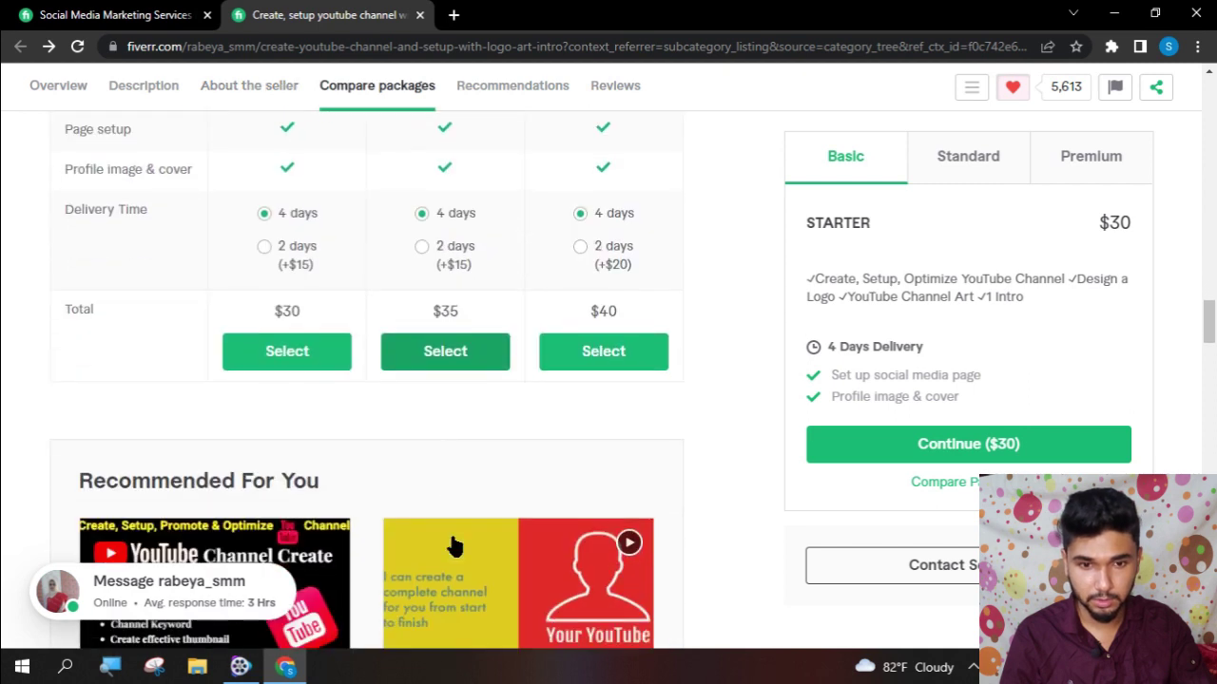
scroll(451, 542, "down", 2)
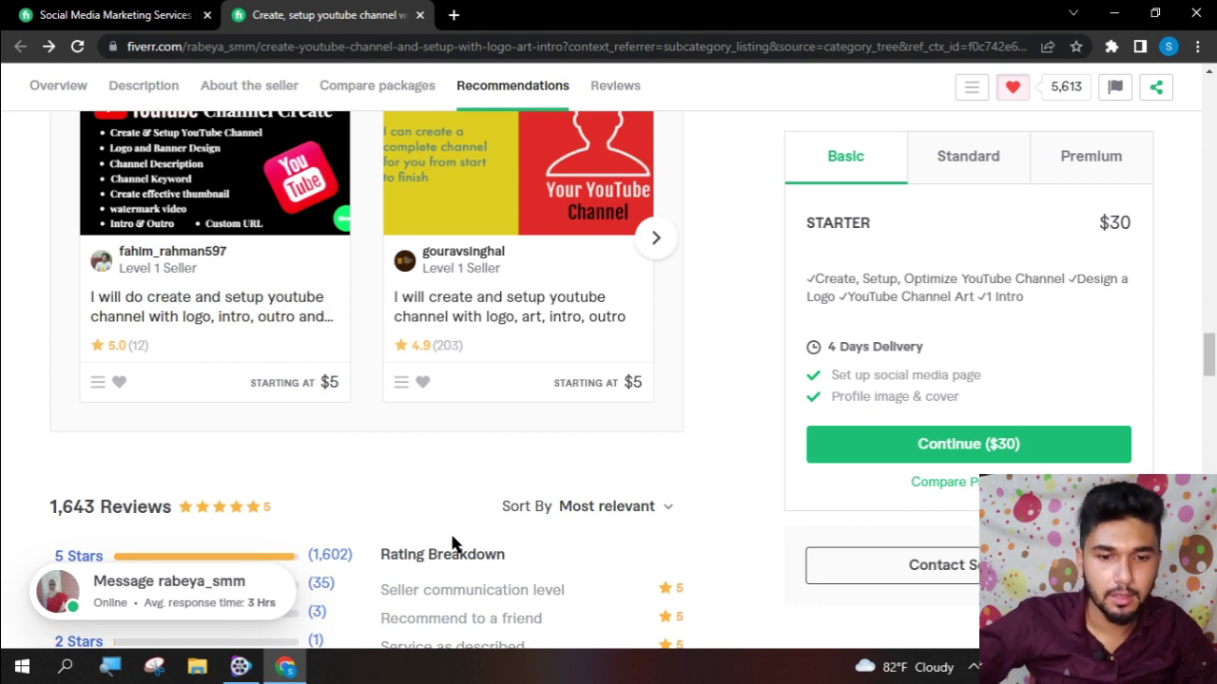
scroll(450, 503, "down", 6)
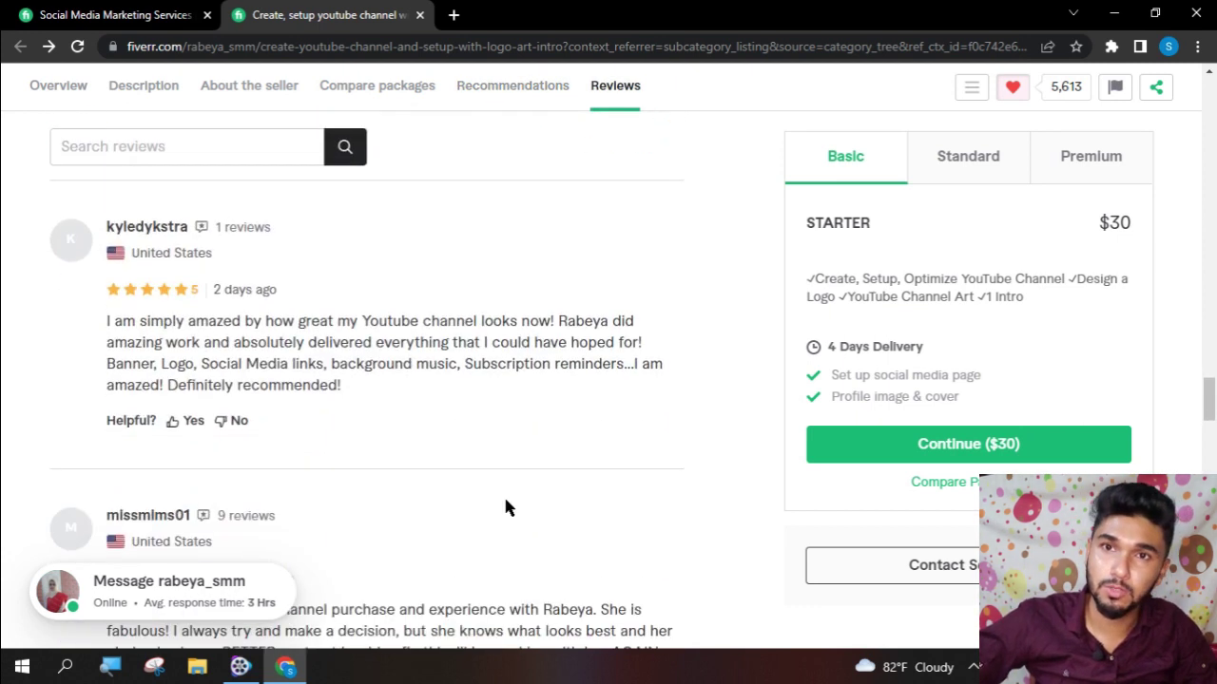
scroll(505, 502, "down", 9)
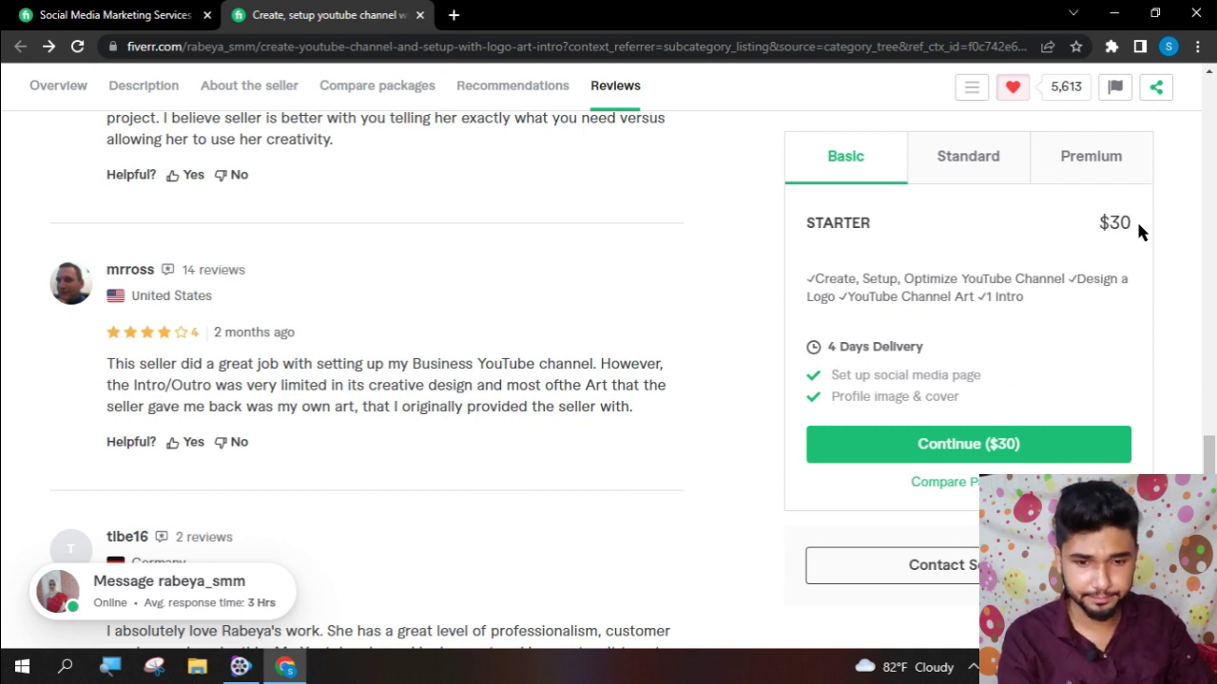
scroll(828, 298, "down", 4)
scroll(513, 459, "down", 3)
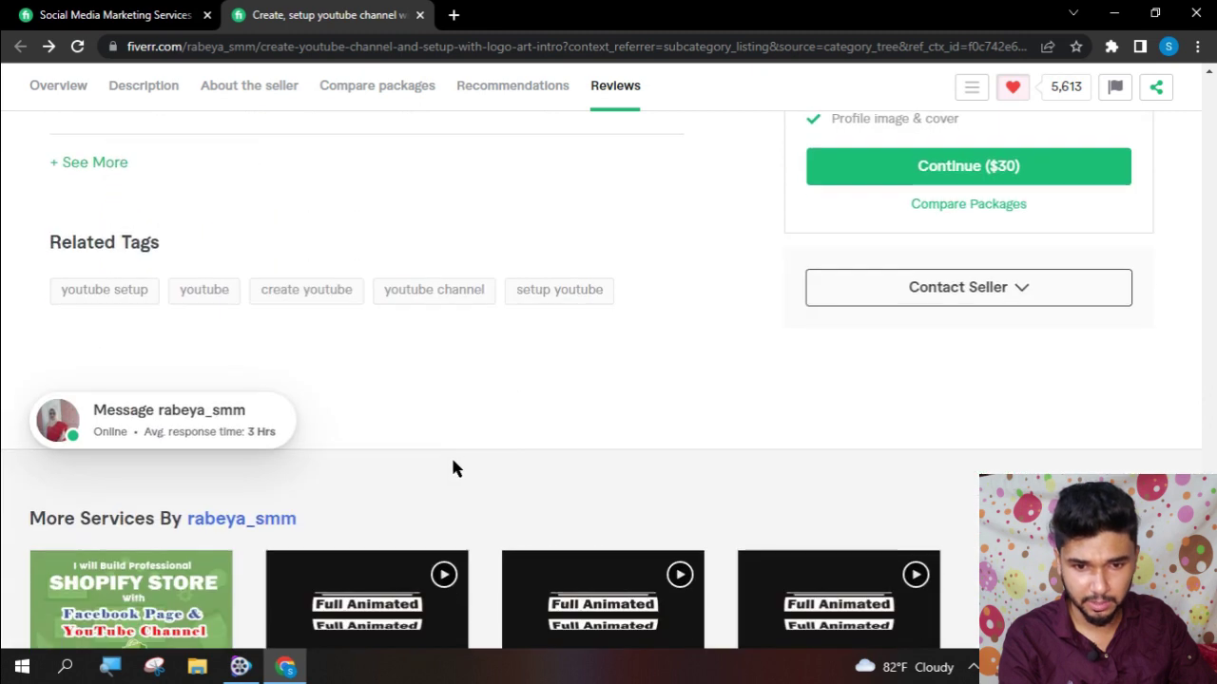
- Return to the top of the gig page and place the cursor in the search bar
scroll(371, 383, "up", 4)
scroll(371, 383, "down", 2)
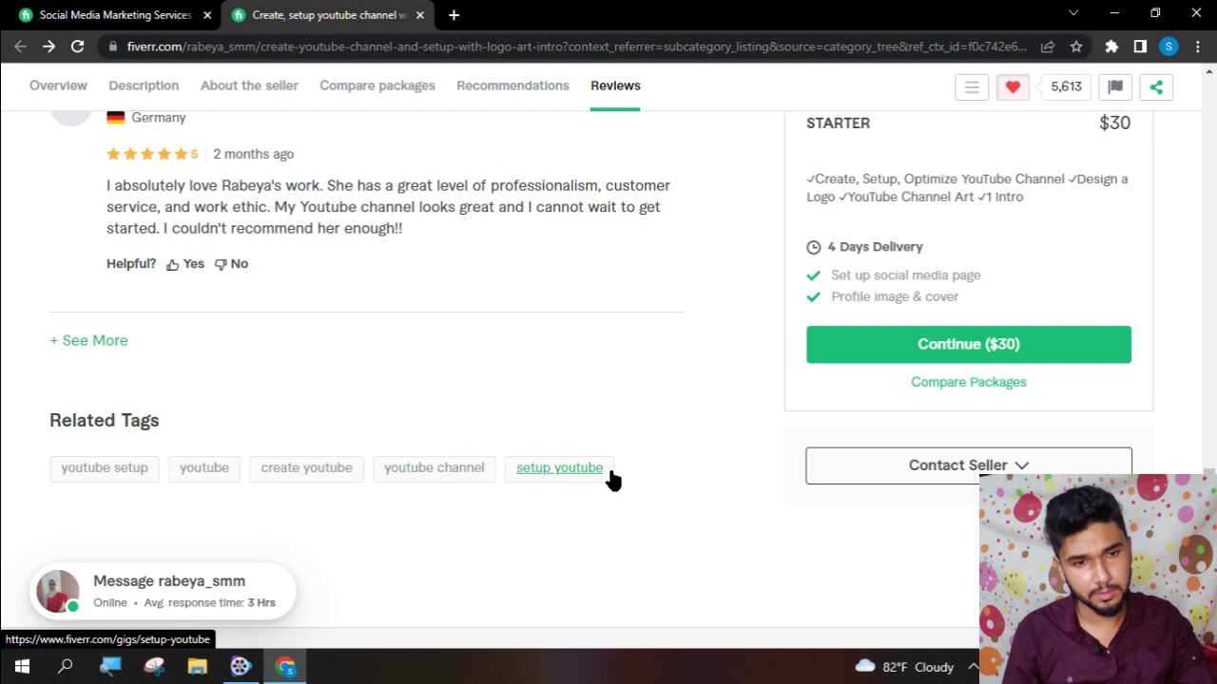
scroll(610, 475, "up", 15)
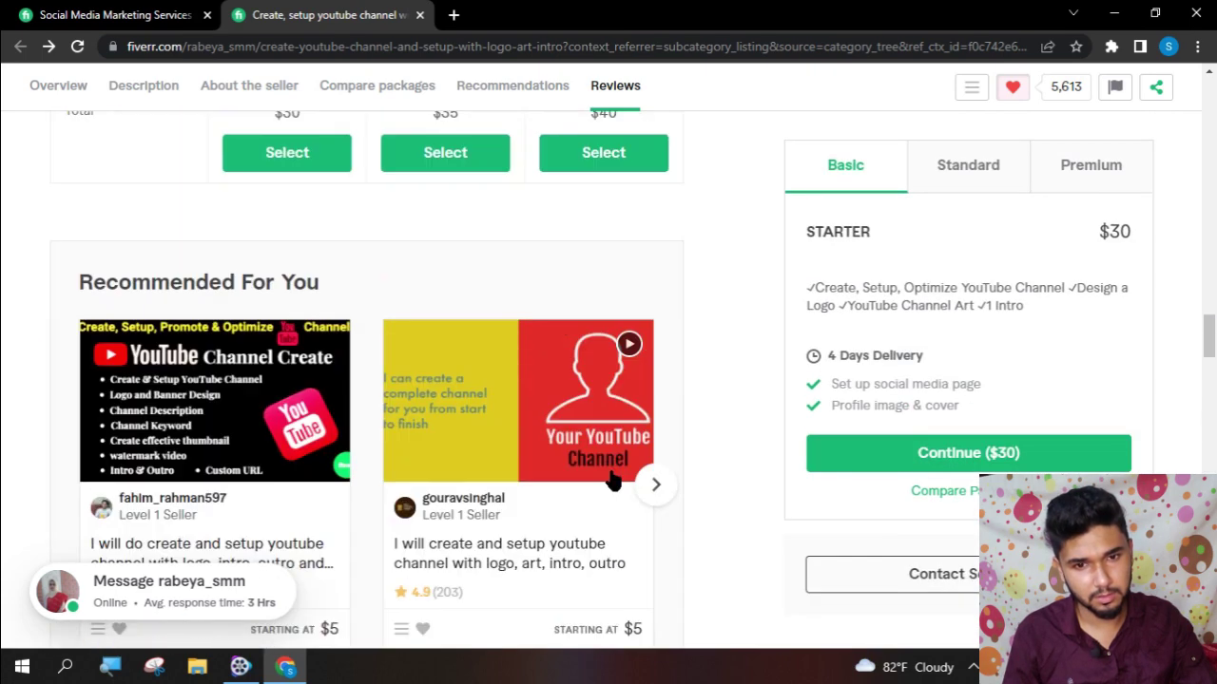
scroll(611, 478, "up", 15)
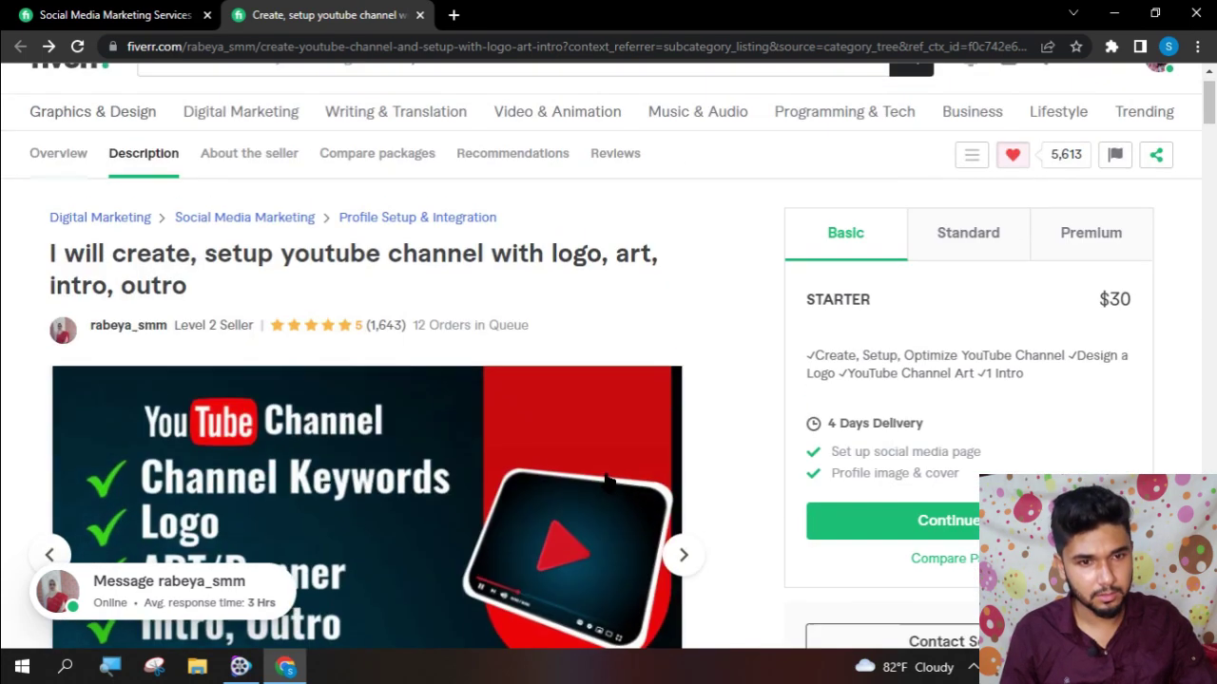
scroll(606, 482, "up", 2)
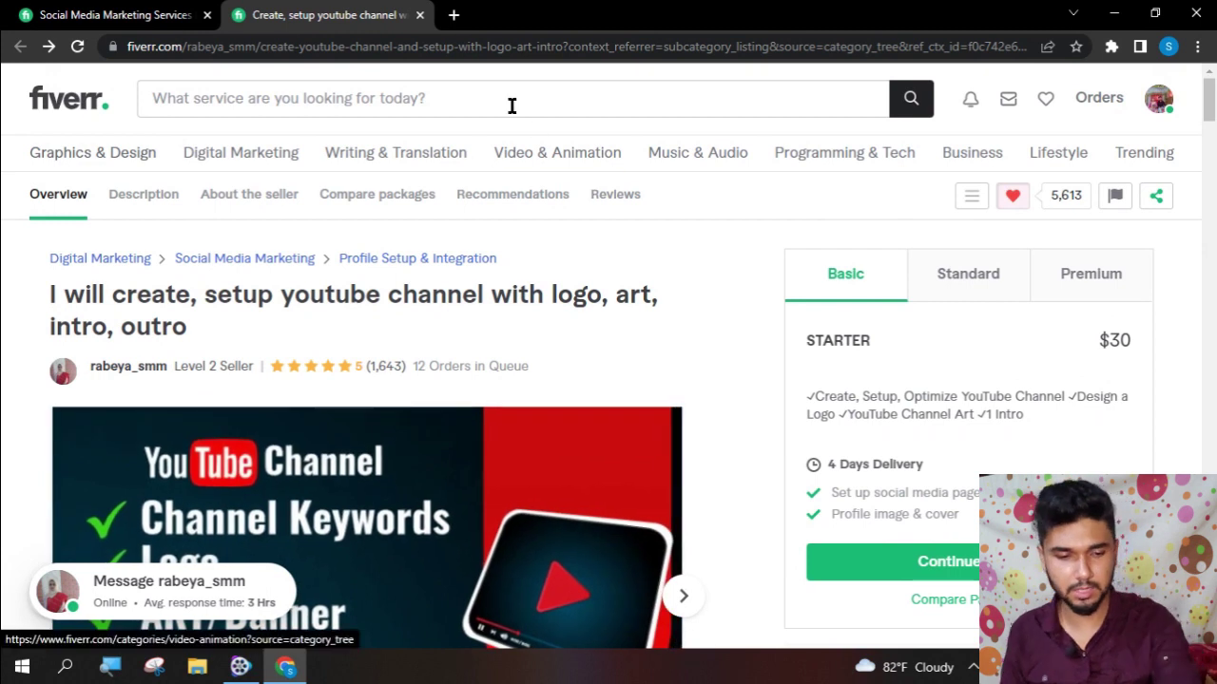
left_click(511, 105)
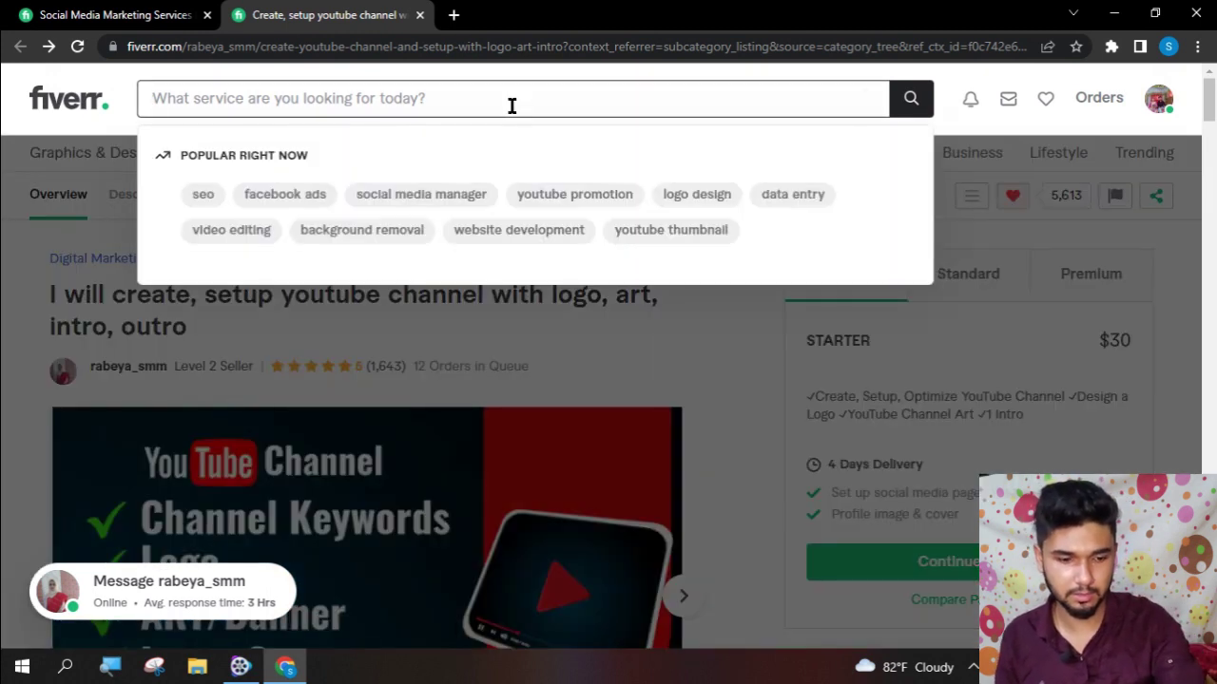
- Search for 'cpa marketing' and browse the 261 service results
type("cpa ")
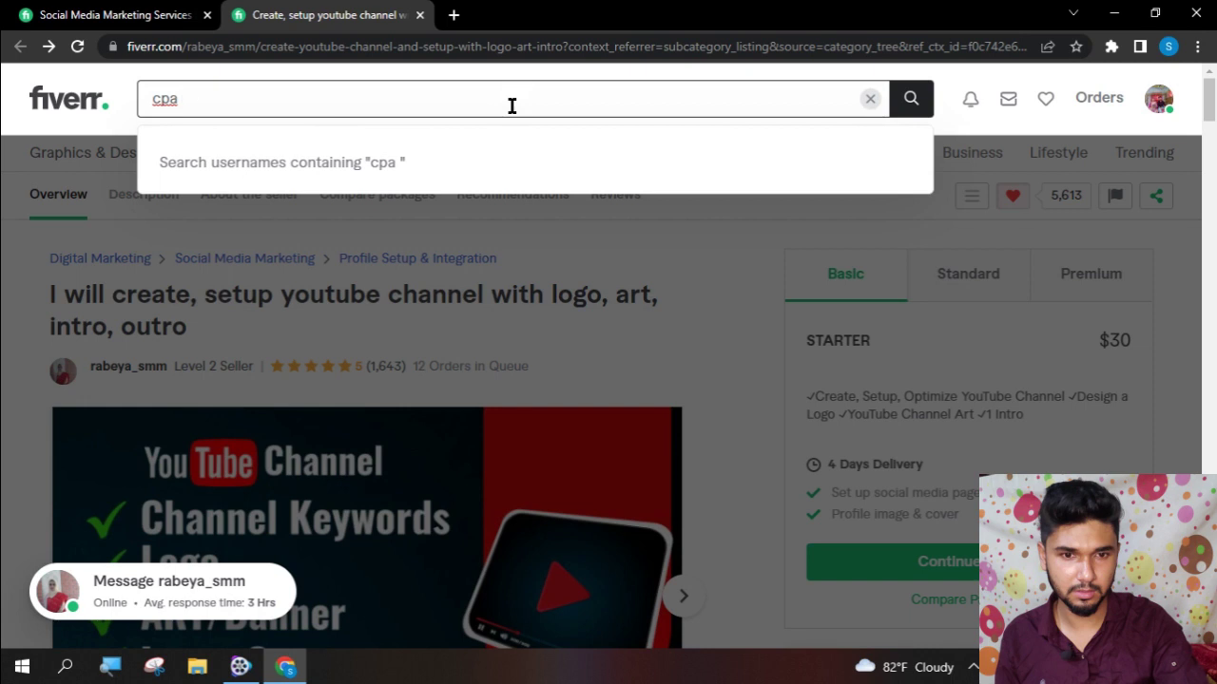
type("mar")
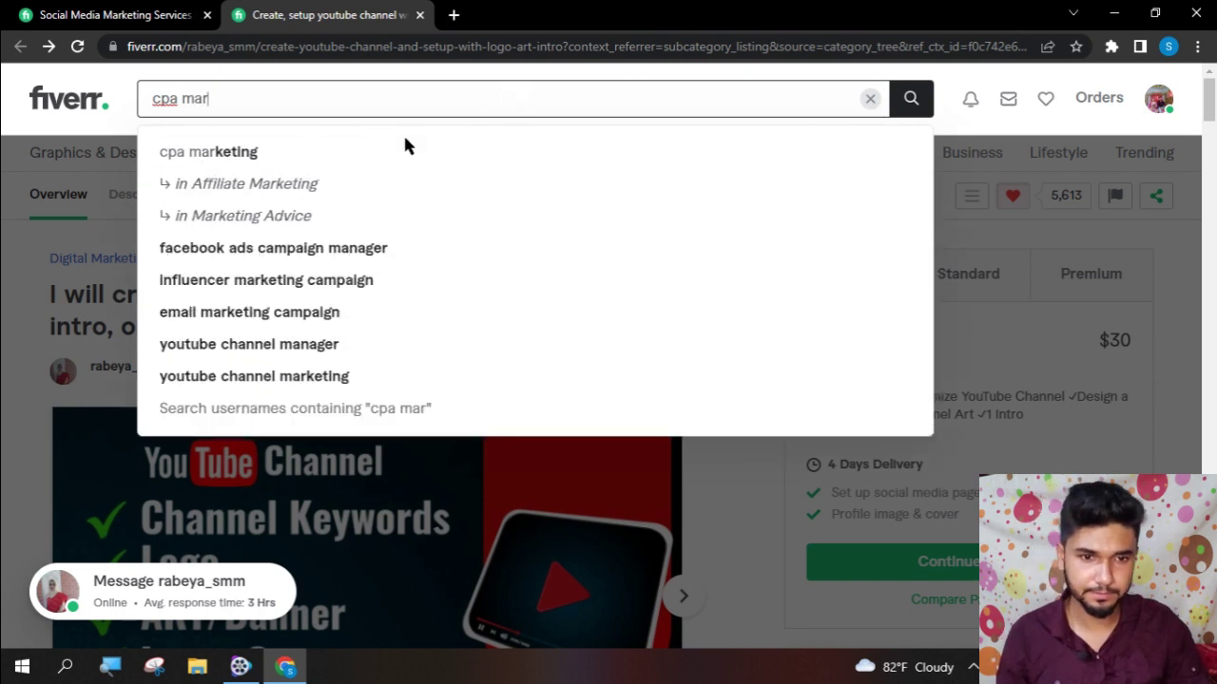
left_click(353, 160)
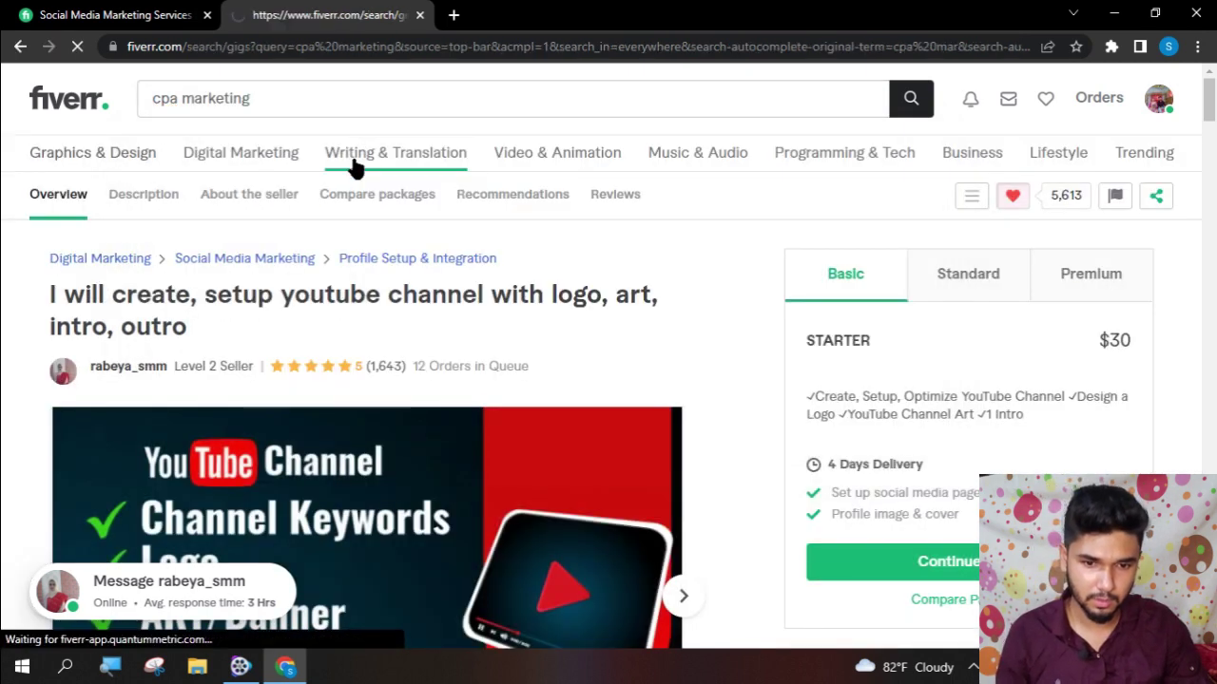
scroll(38, 415, "down", 1)
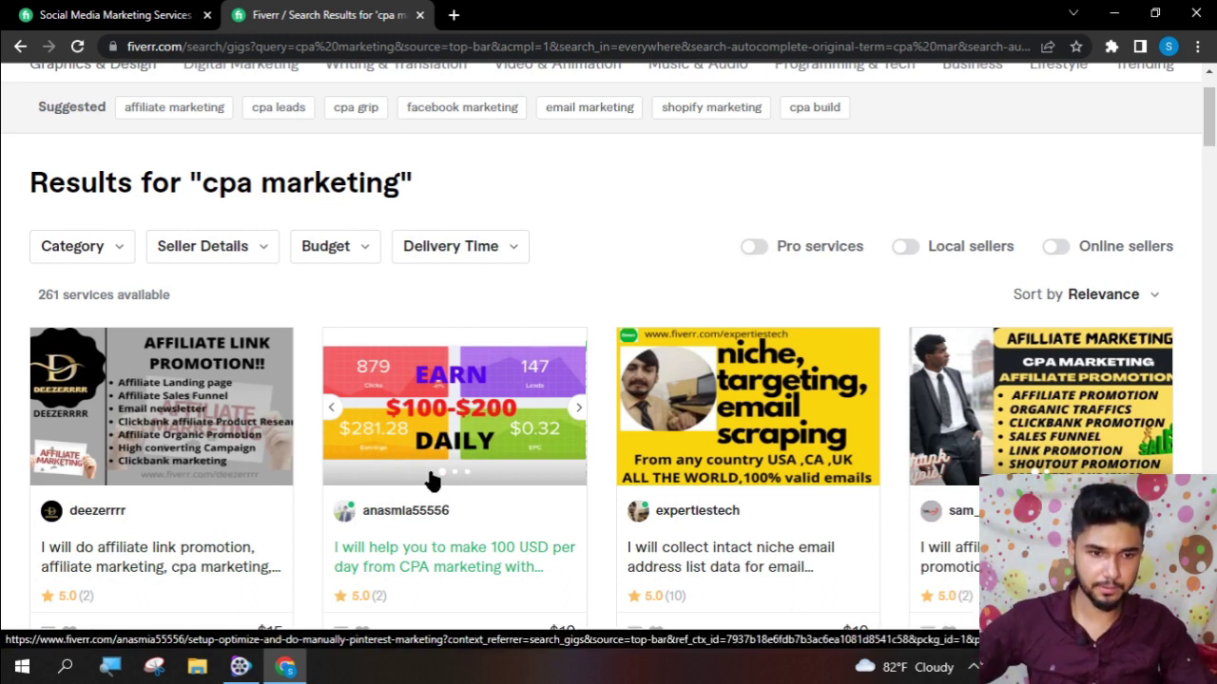
scroll(476, 457, "down", 3)
scroll(478, 458, "up", 1)
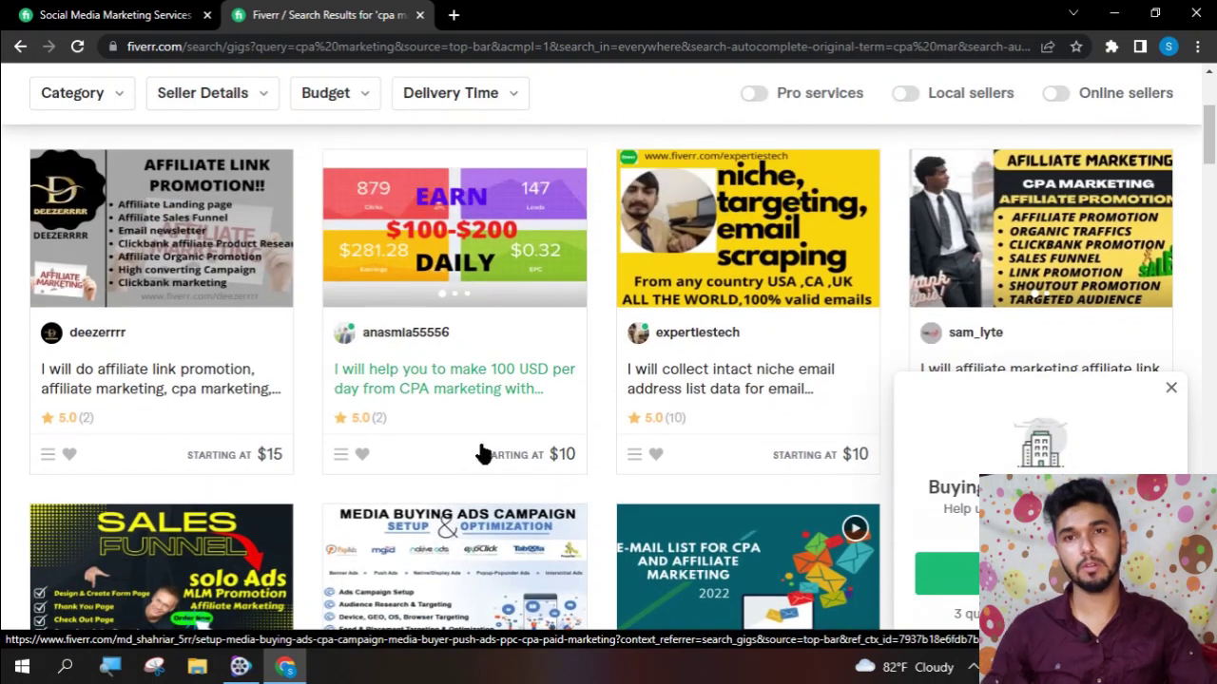
- Open the $10 CPA marketing gig in a new tab and scroll through it
left_click(481, 315)
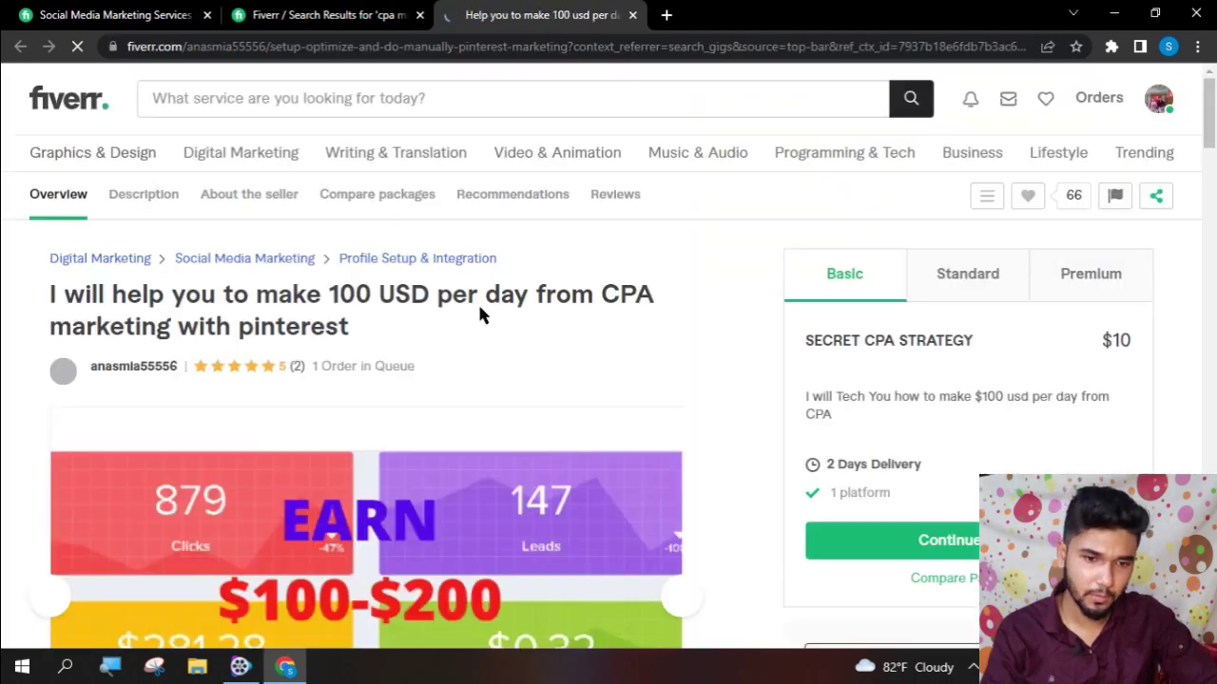
scroll(5, 421, "down", 1)
scroll(174, 421, "down", 4)
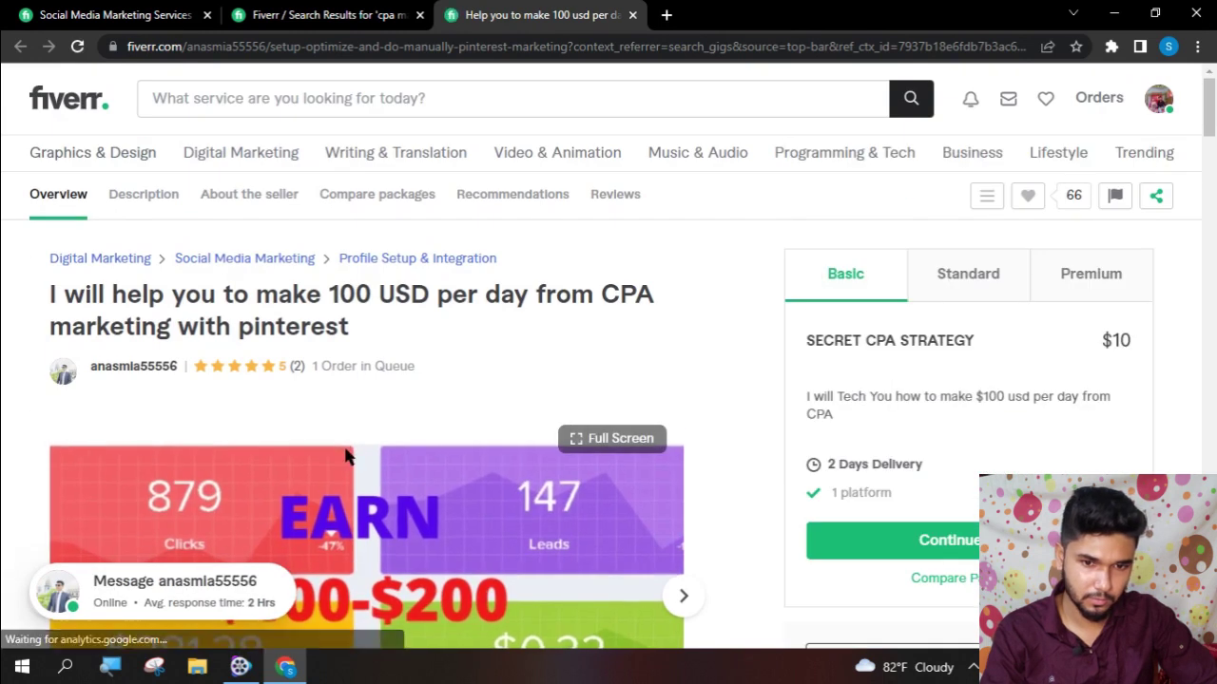
scroll(347, 459, "down", 8)
scroll(347, 457, "down", 3)
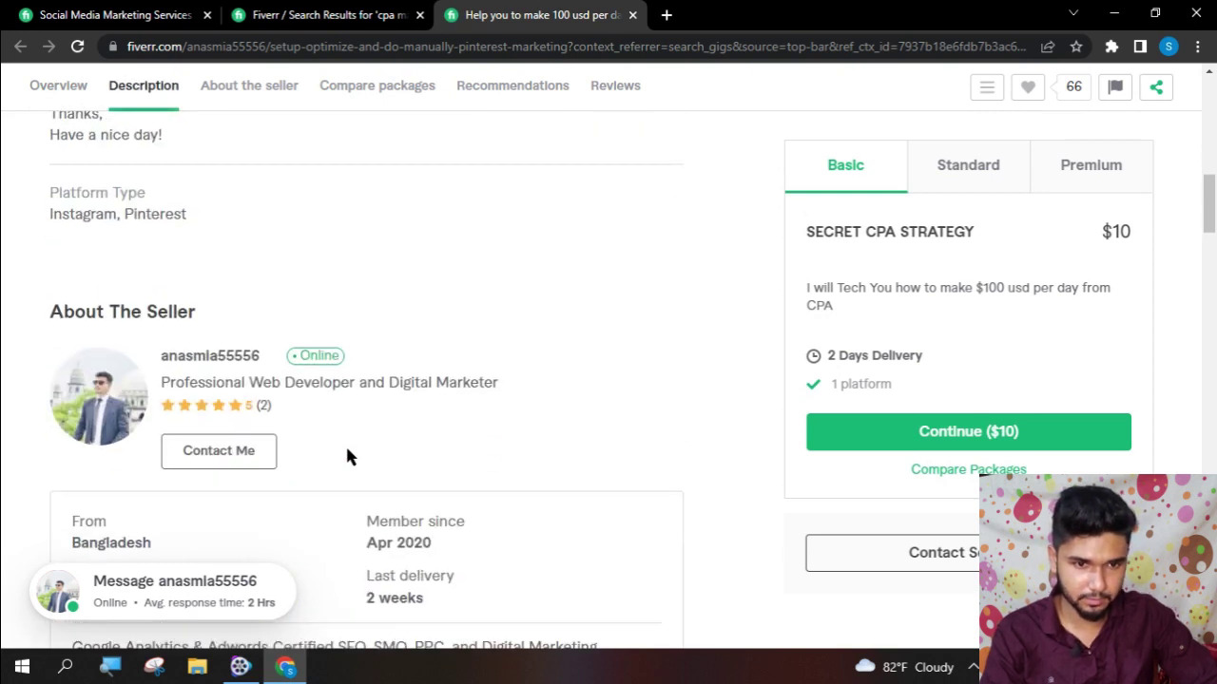
scroll(347, 457, "down", 4)
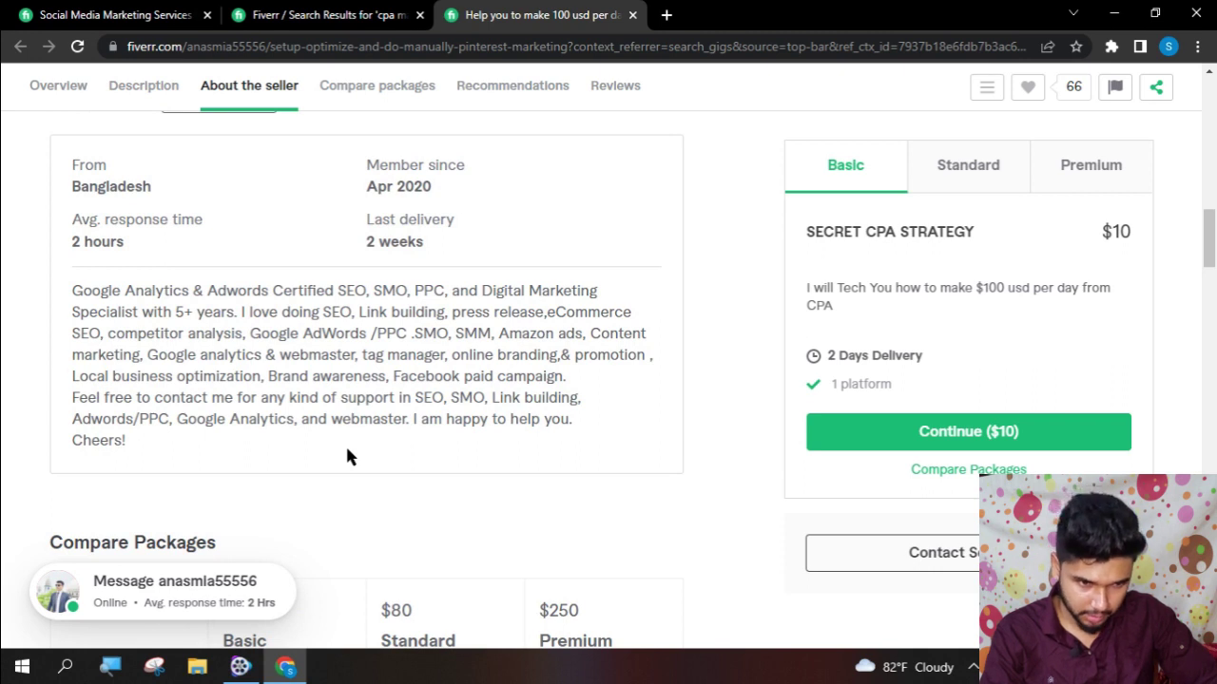
scroll(347, 457, "down", 3)
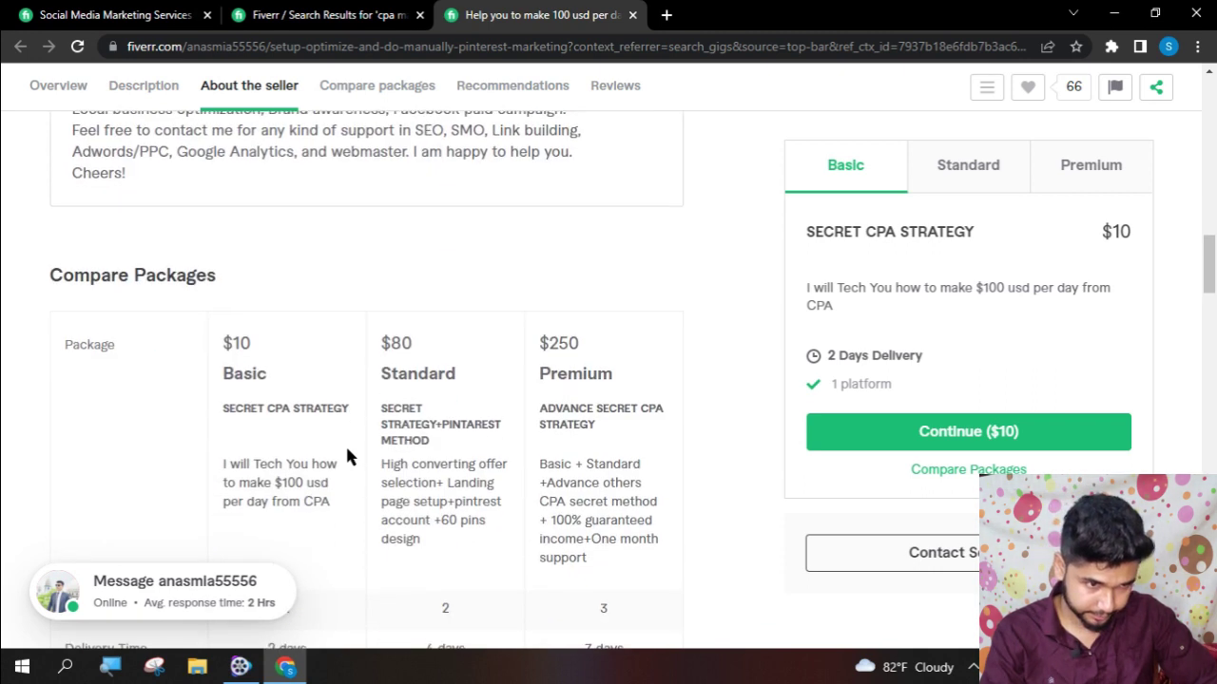
- Compare the gig's $80 Standard and $250 Premium packages
scroll(343, 438, "up", 10)
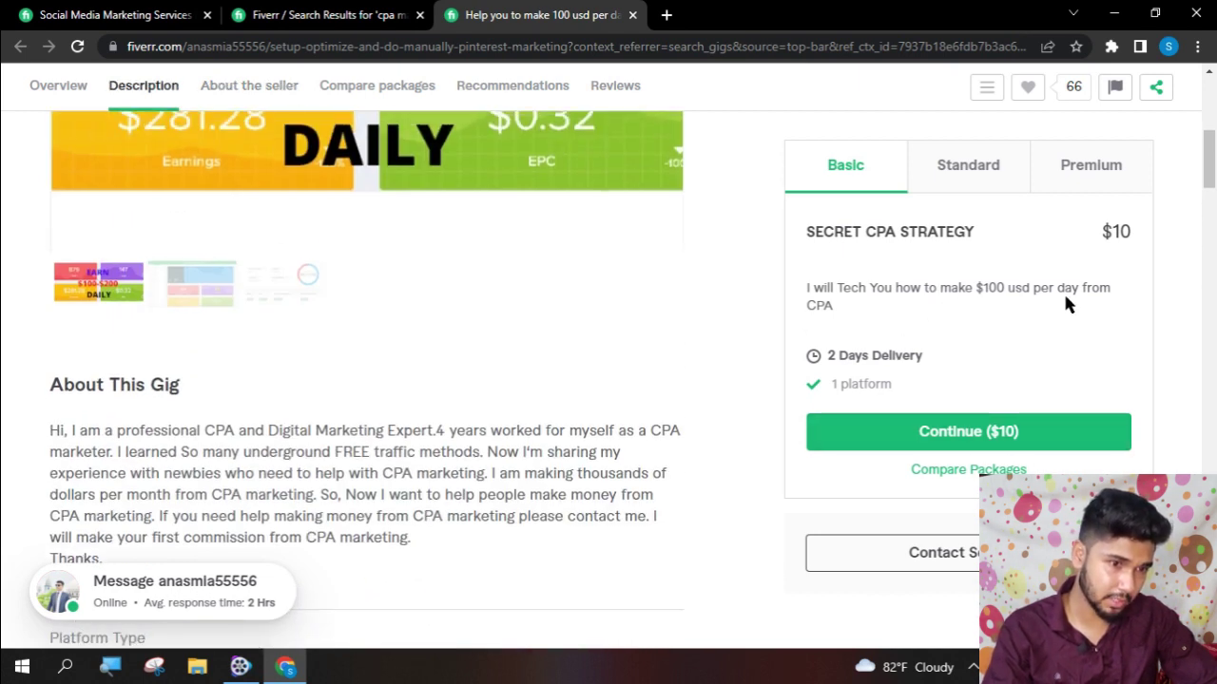
left_click(973, 169)
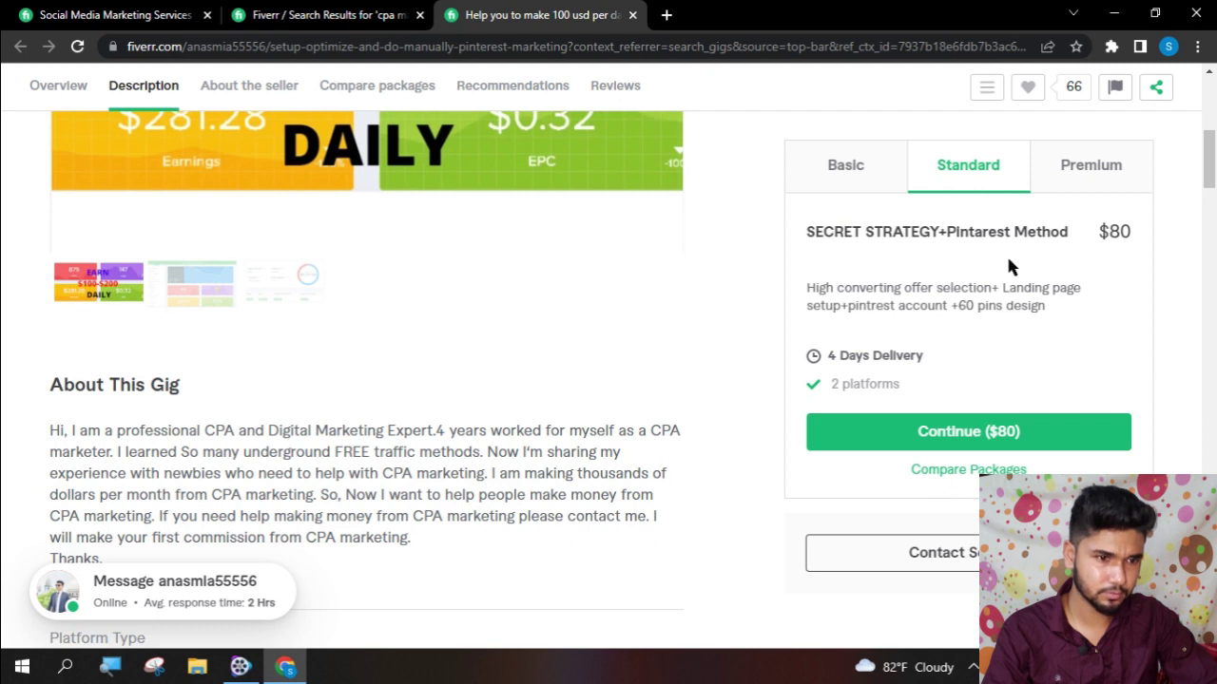
left_click(1093, 166)
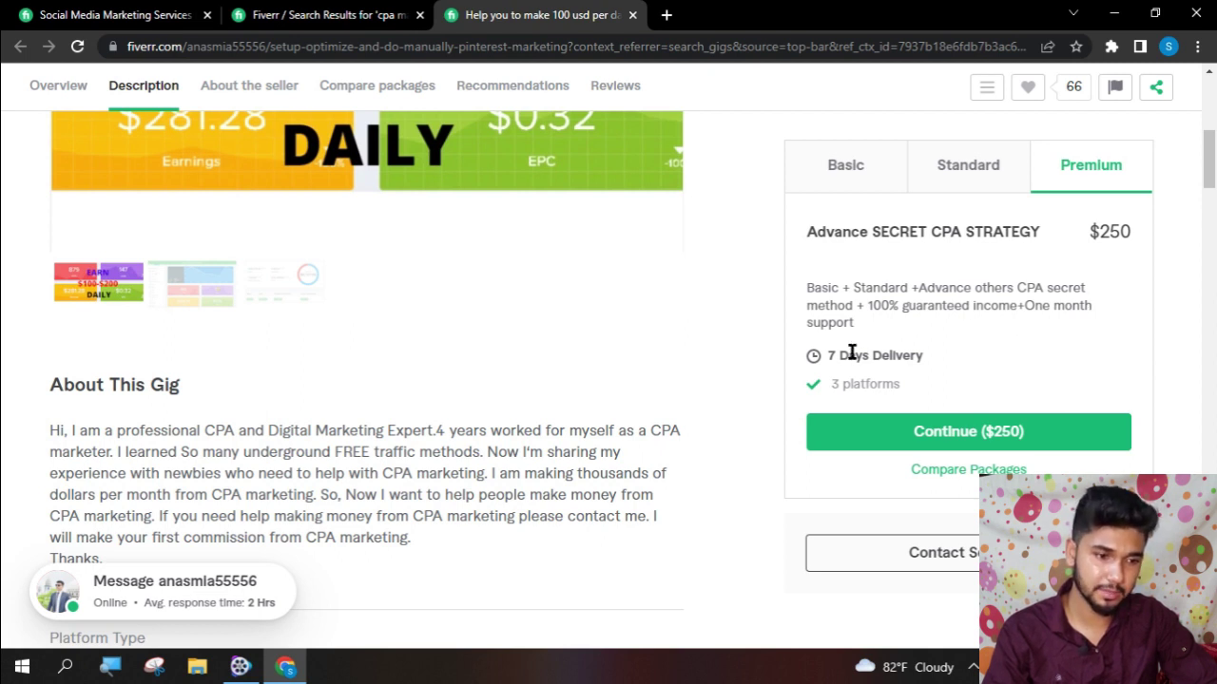
scroll(1044, 380, "down", 15)
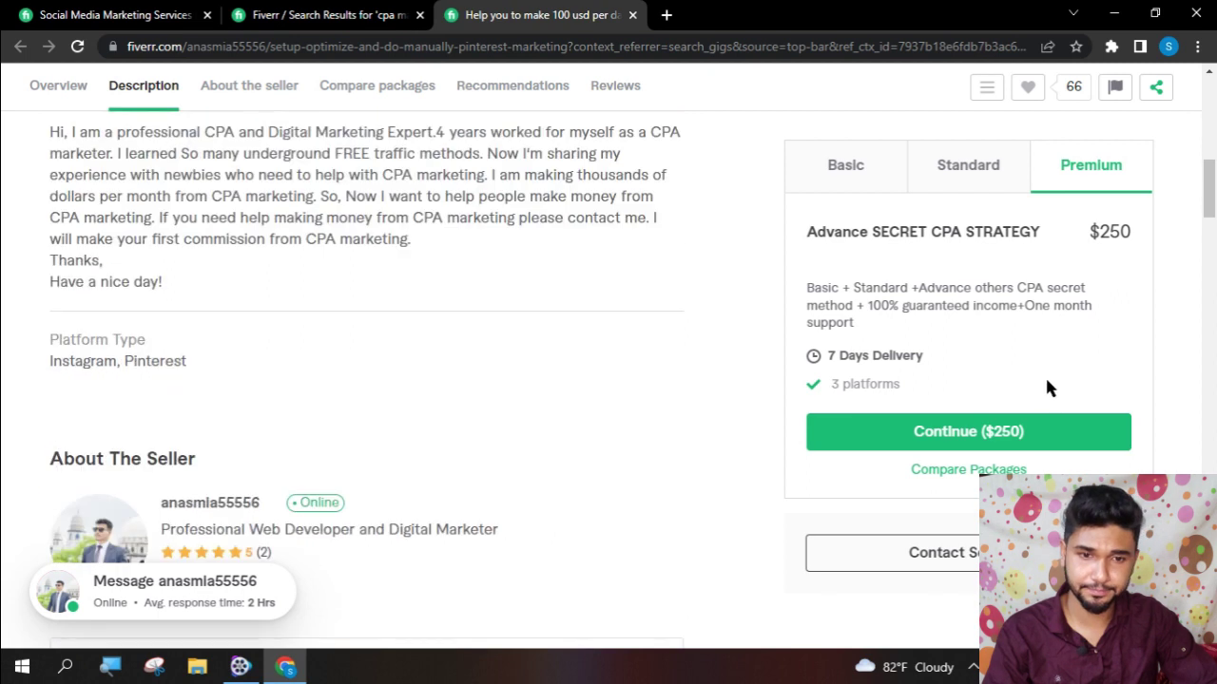
scroll(384, 338, "down", 5)
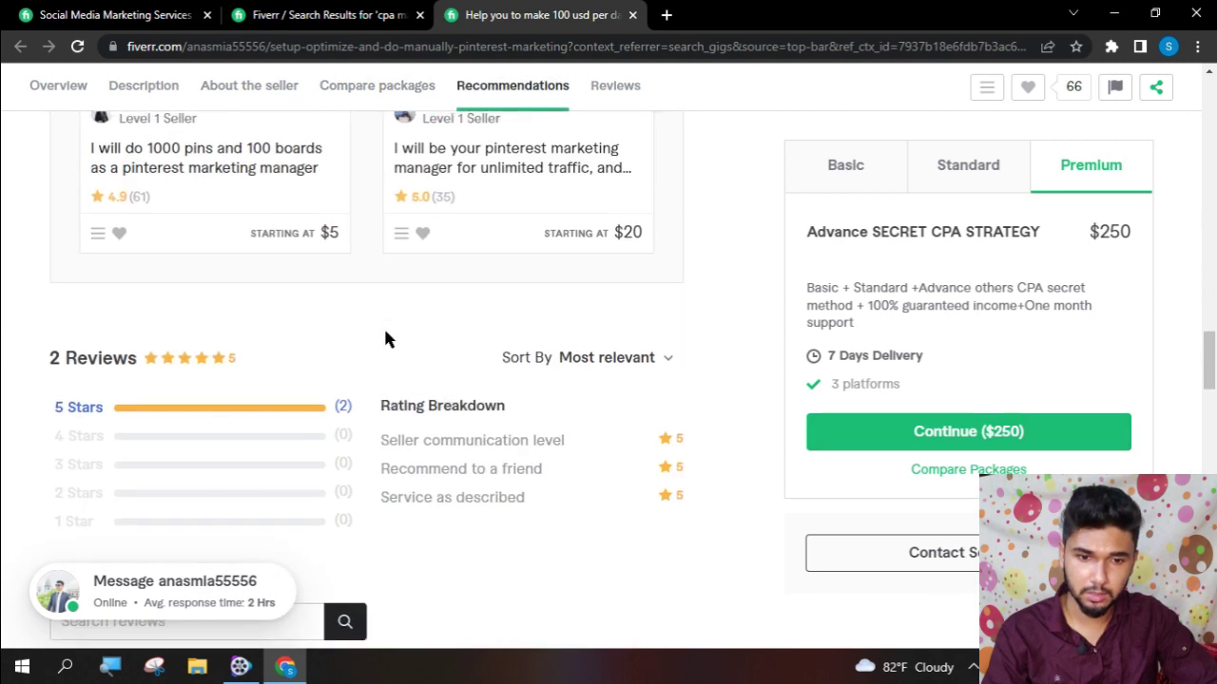
scroll(387, 340, "up", 3)
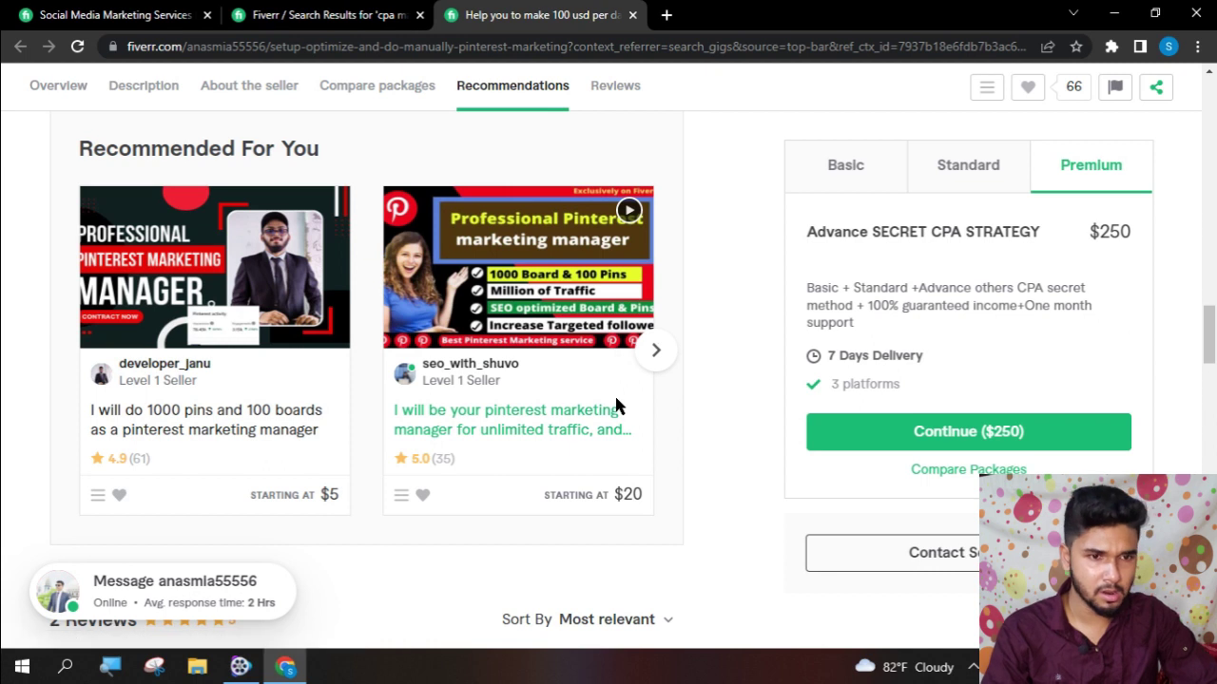
scroll(602, 440, "up", 4)
scroll(602, 440, "up", 5)
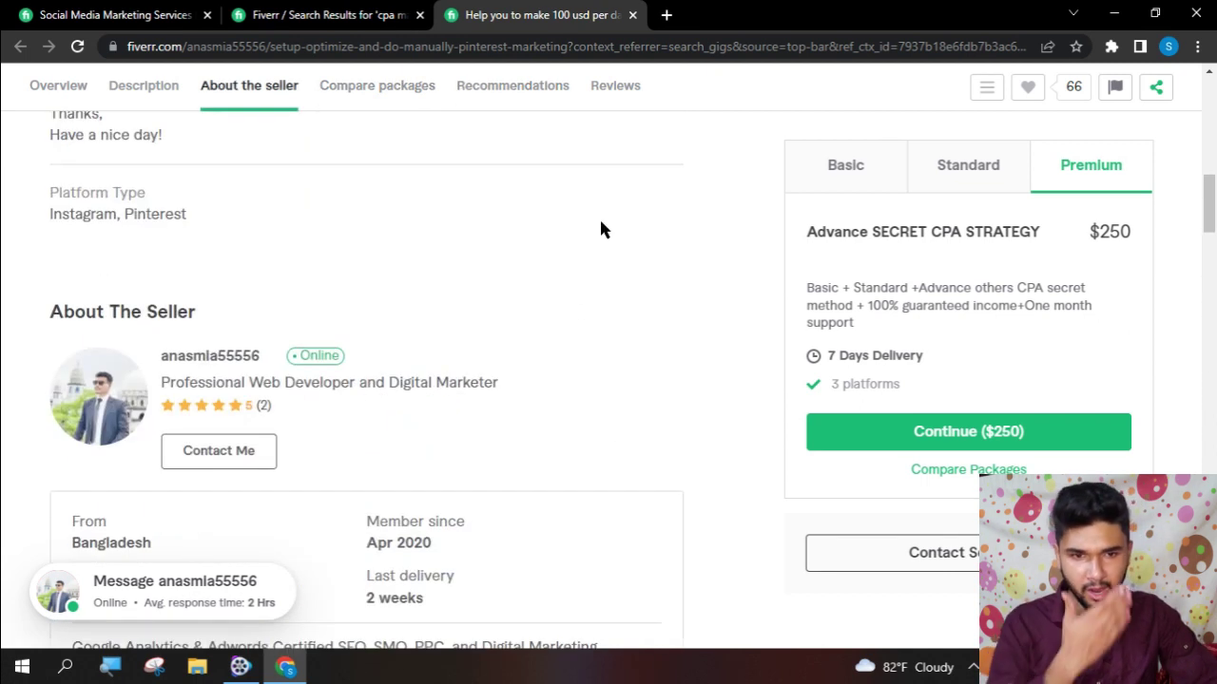
left_click(635, 95)
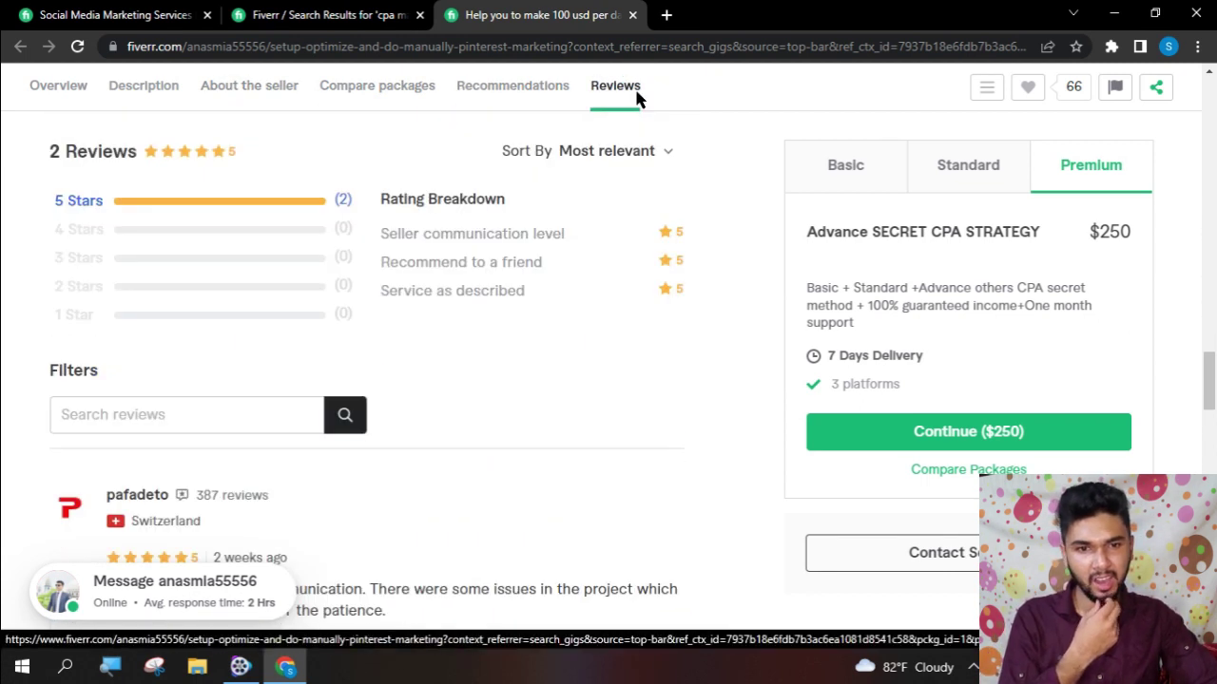
scroll(480, 182, "up", 5)
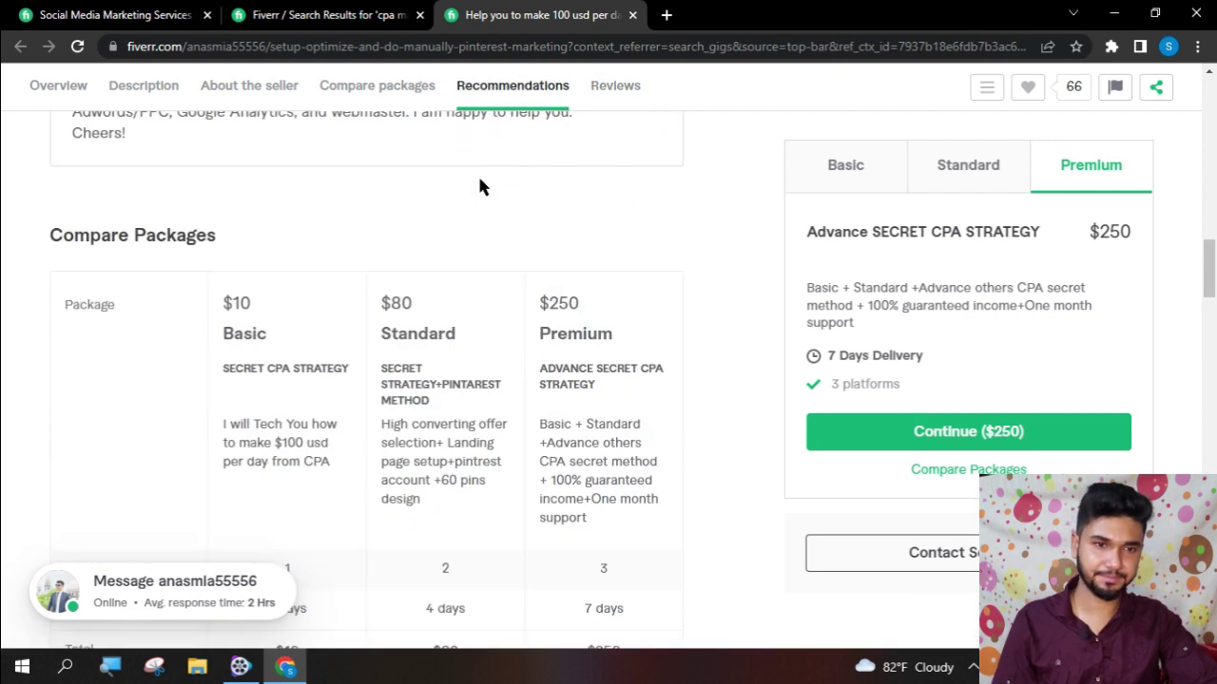
scroll(464, 197, "up", 5)
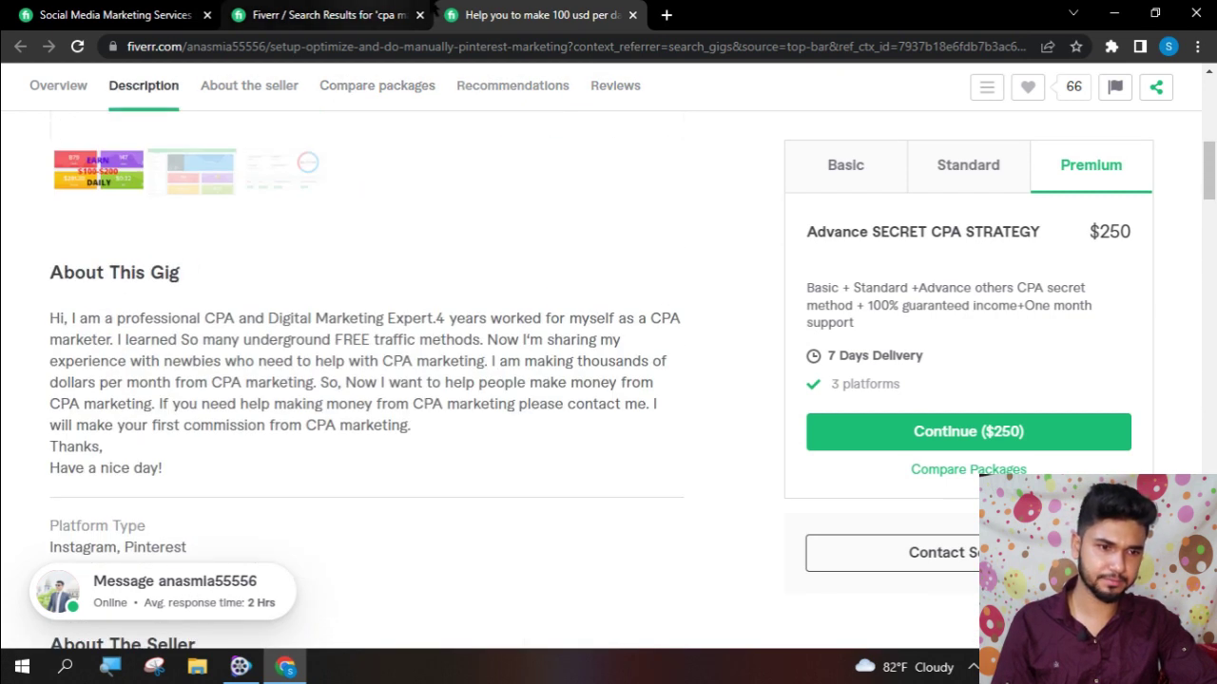
left_click(632, 15)
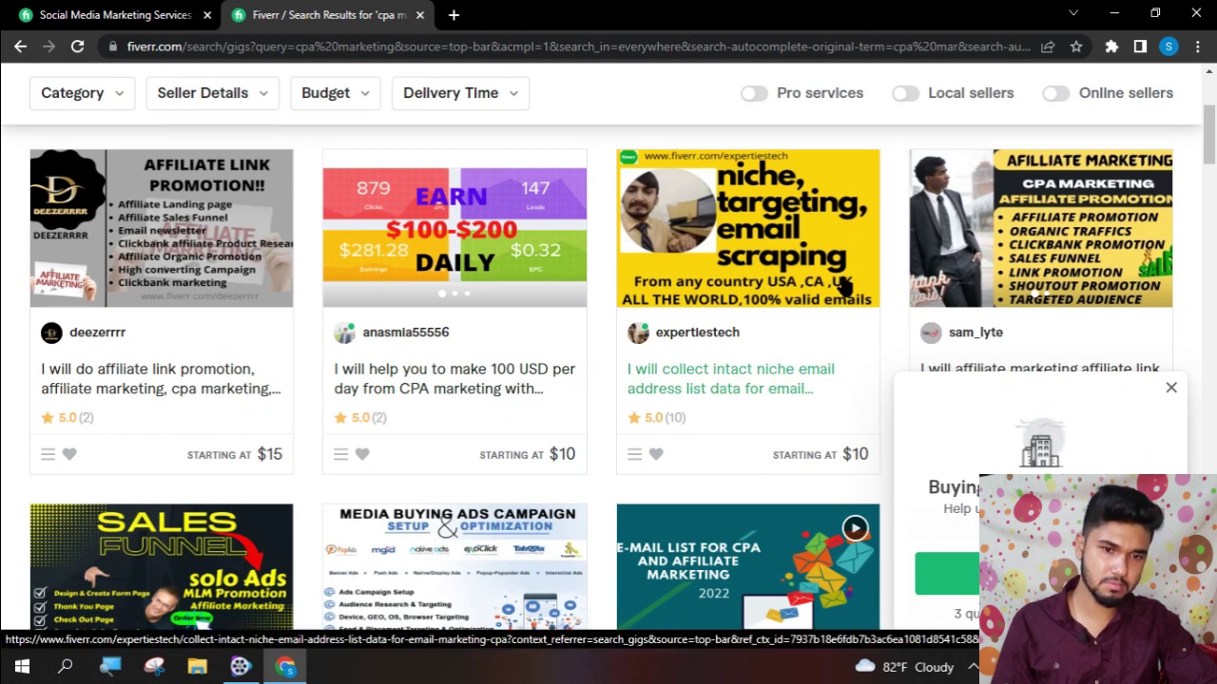
- Scroll the 'cpa marketing' results and answer the survey's employee-count question
scroll(844, 285, "down", 4)
scroll(844, 285, "down", 6)
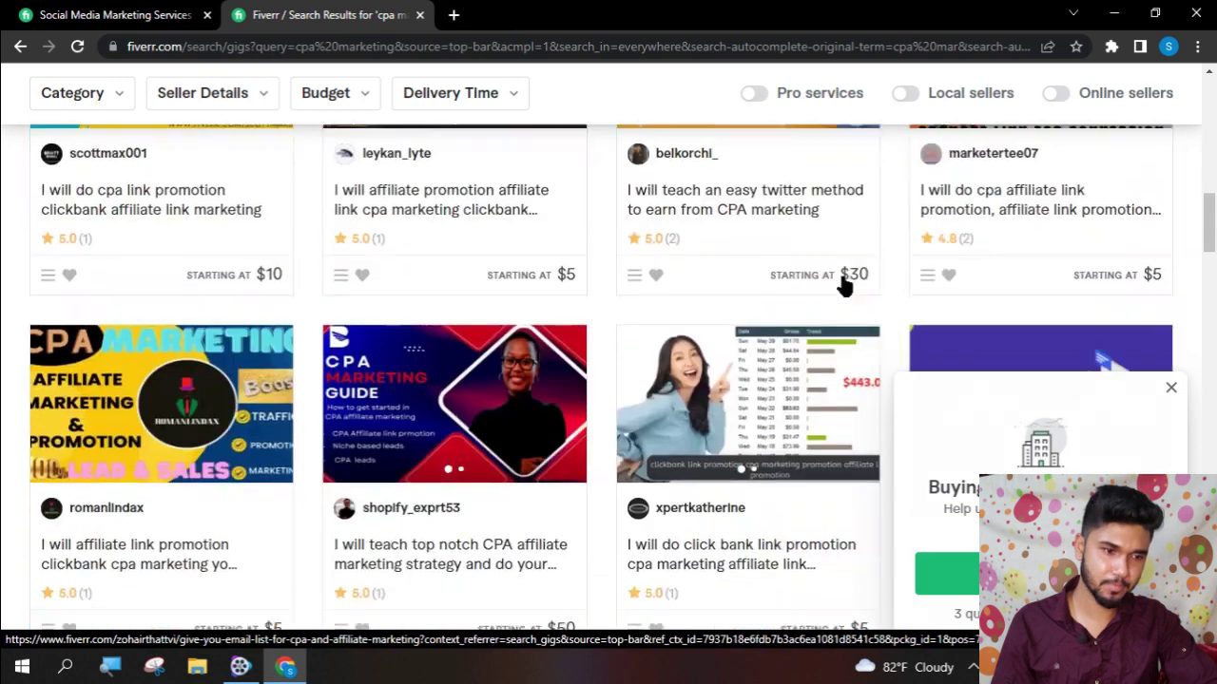
scroll(844, 285, "down", 5)
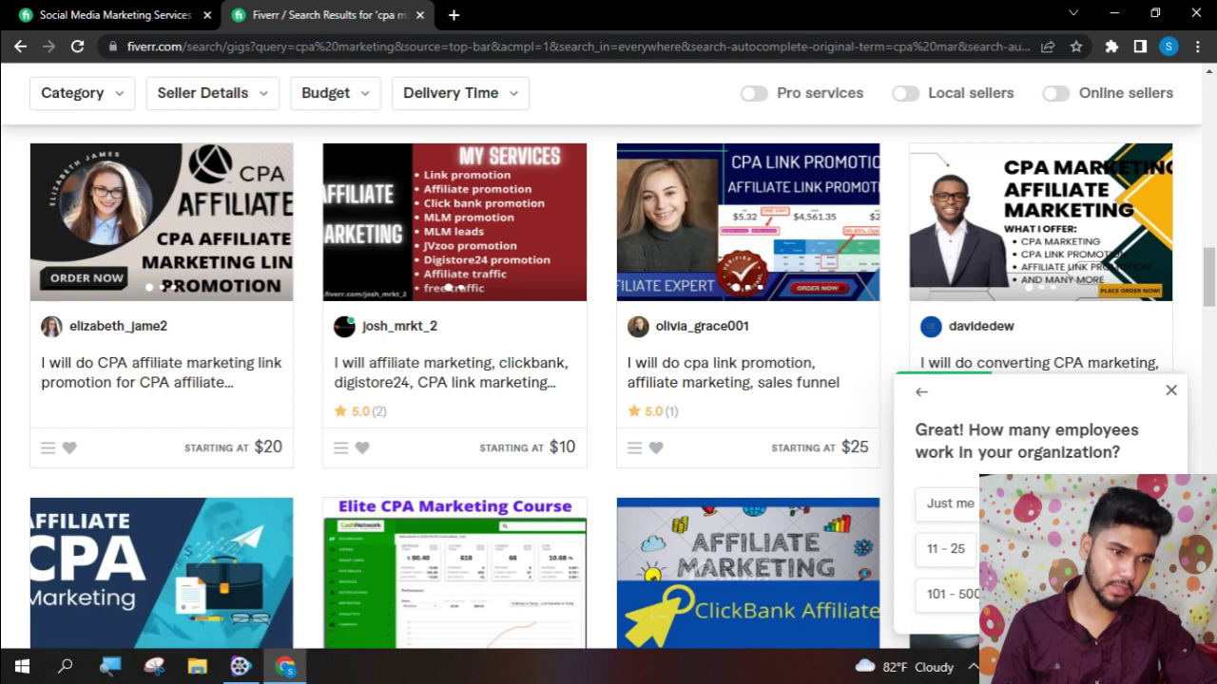
left_click(1093, 502)
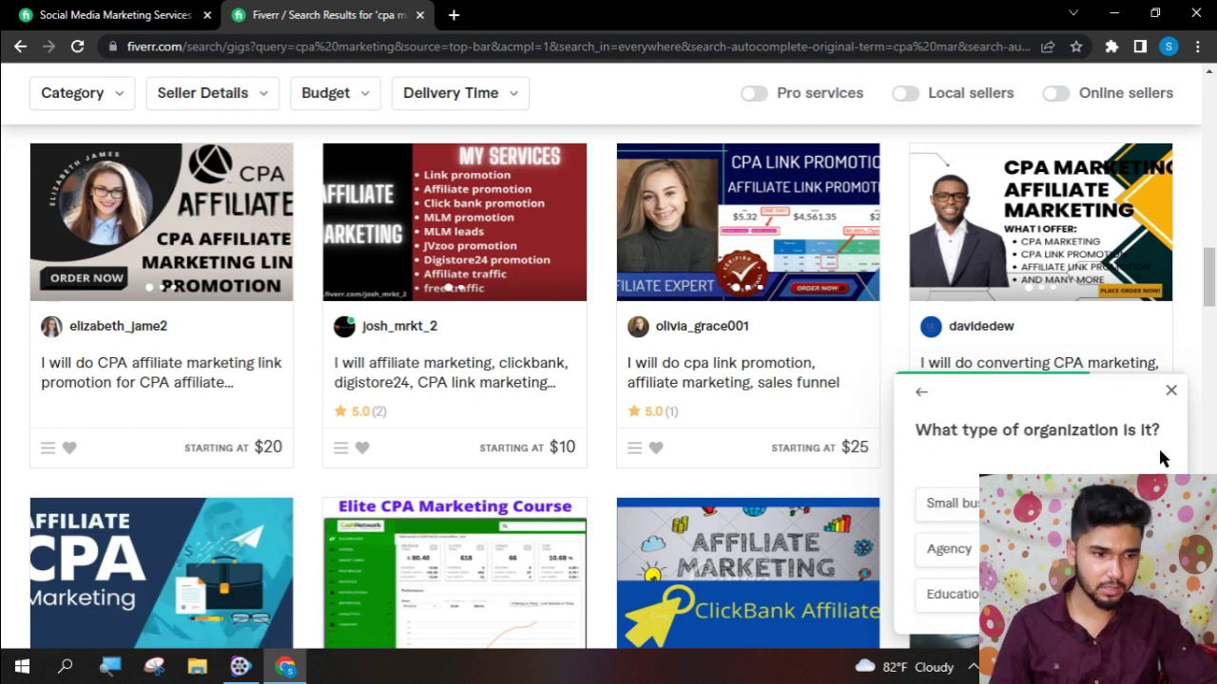
- Complete the buyer survey as a small business with a youth-related industry and submit it
left_click(947, 506)
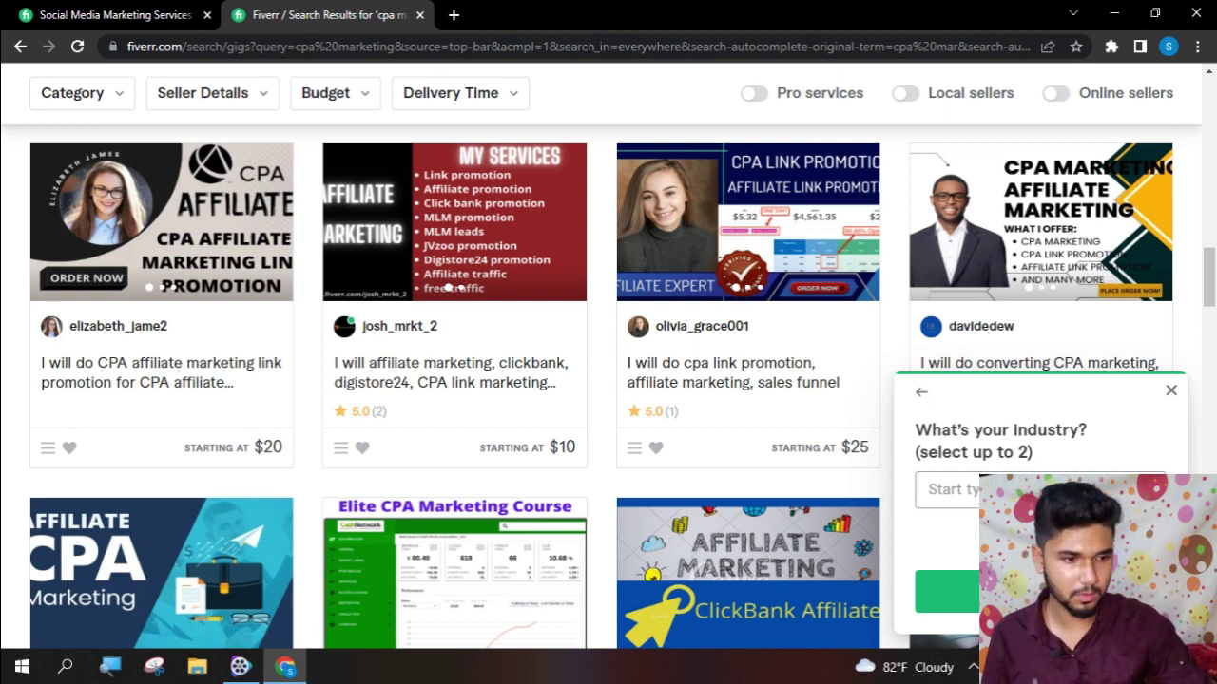
type("you")
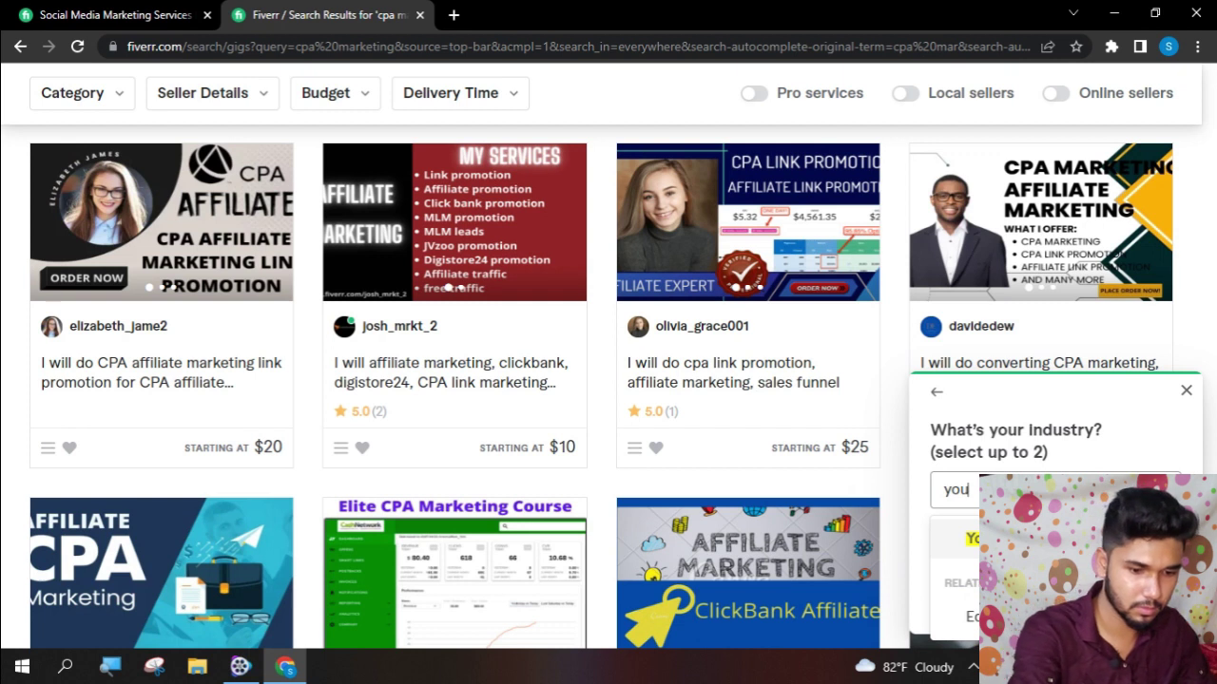
type("tu")
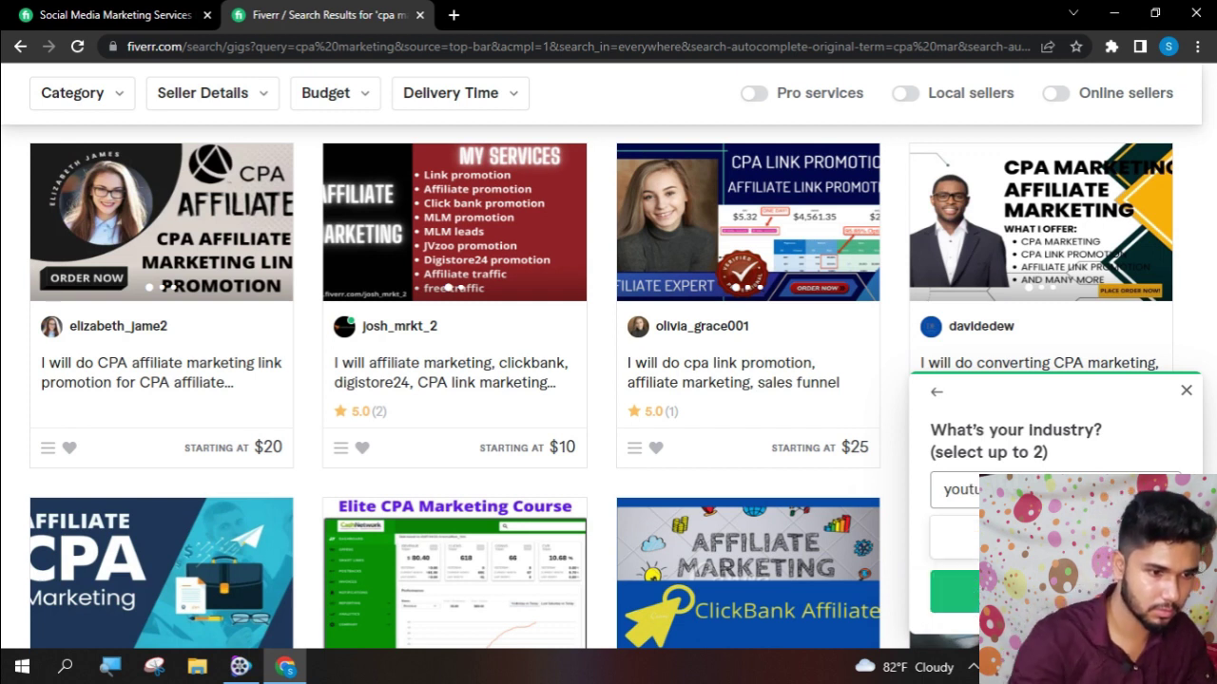
key("BackSpace")
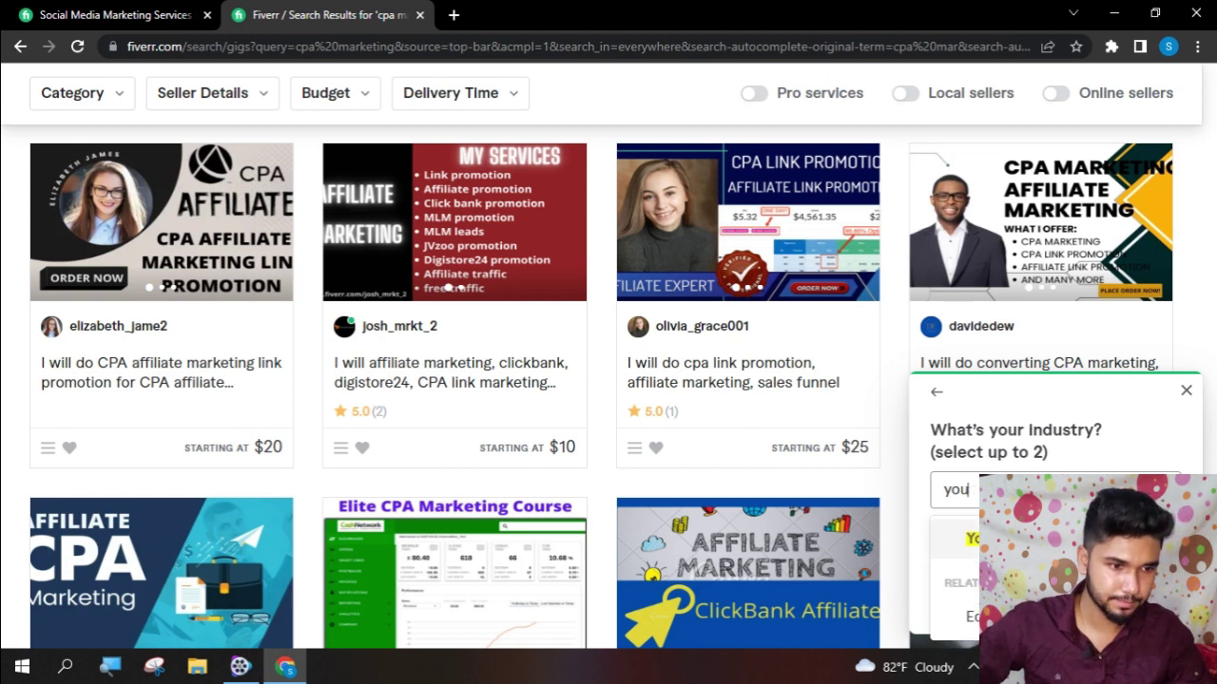
key("Return")
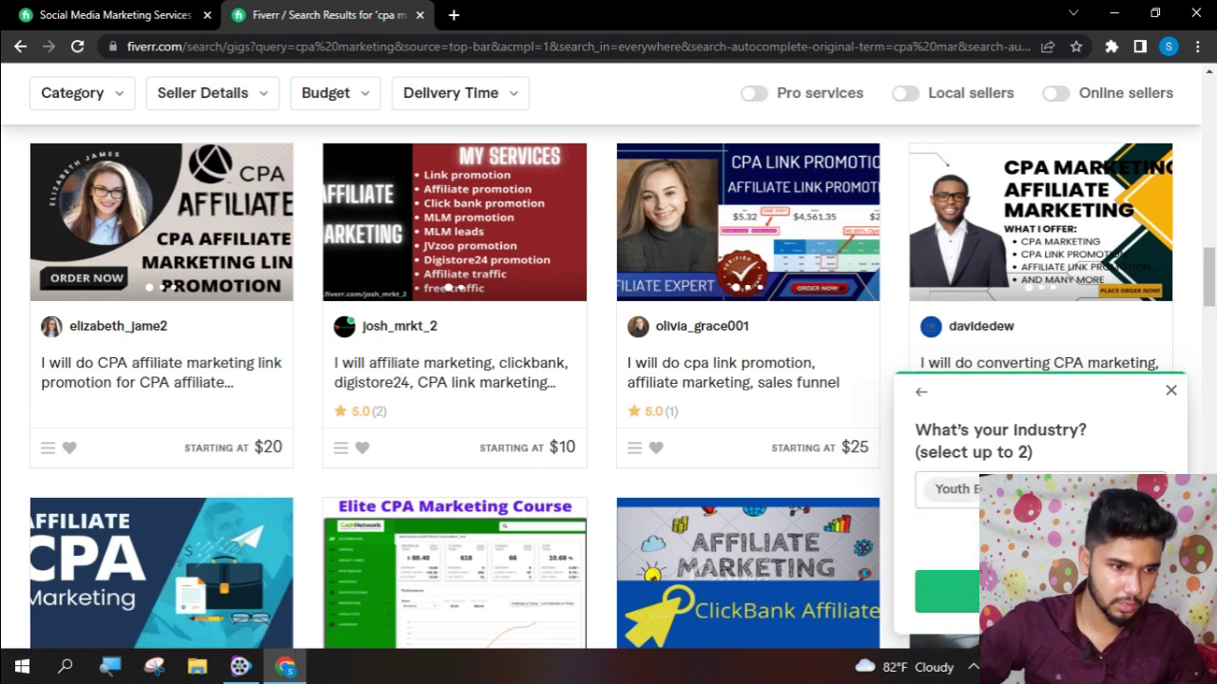
key("Return")
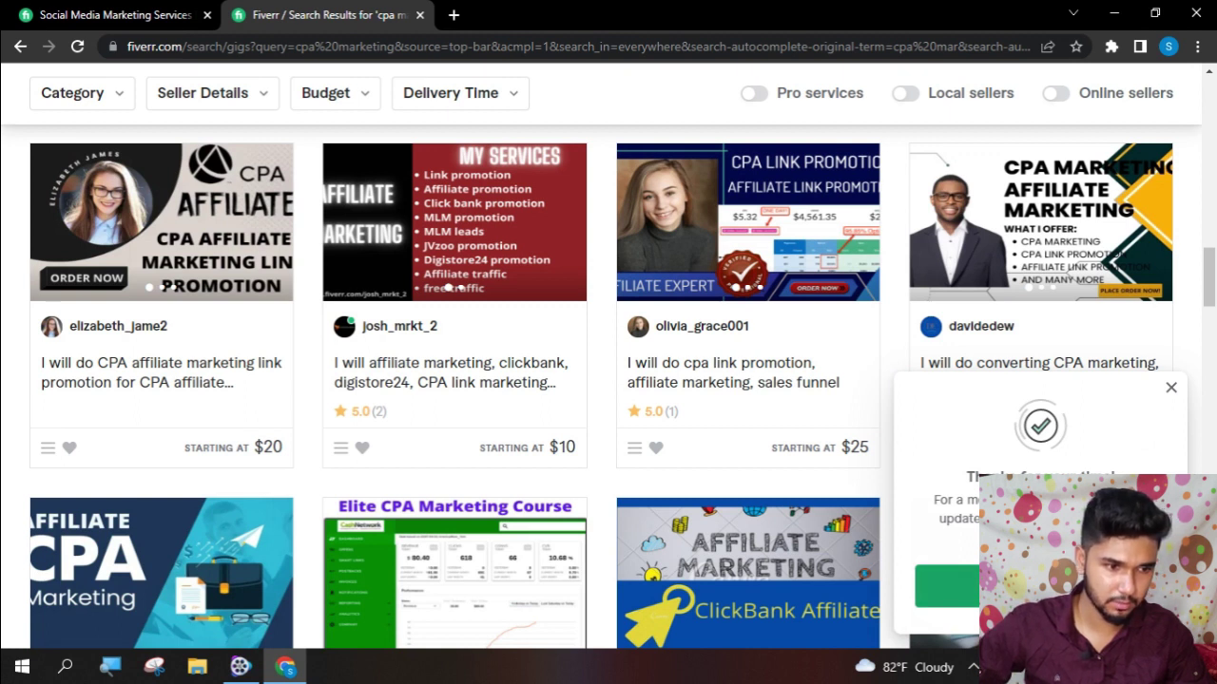
- Dismiss the confirmation panel and scroll the 'cpa marketing' results
left_click(1172, 388)
scroll(625, 515, "down", 3)
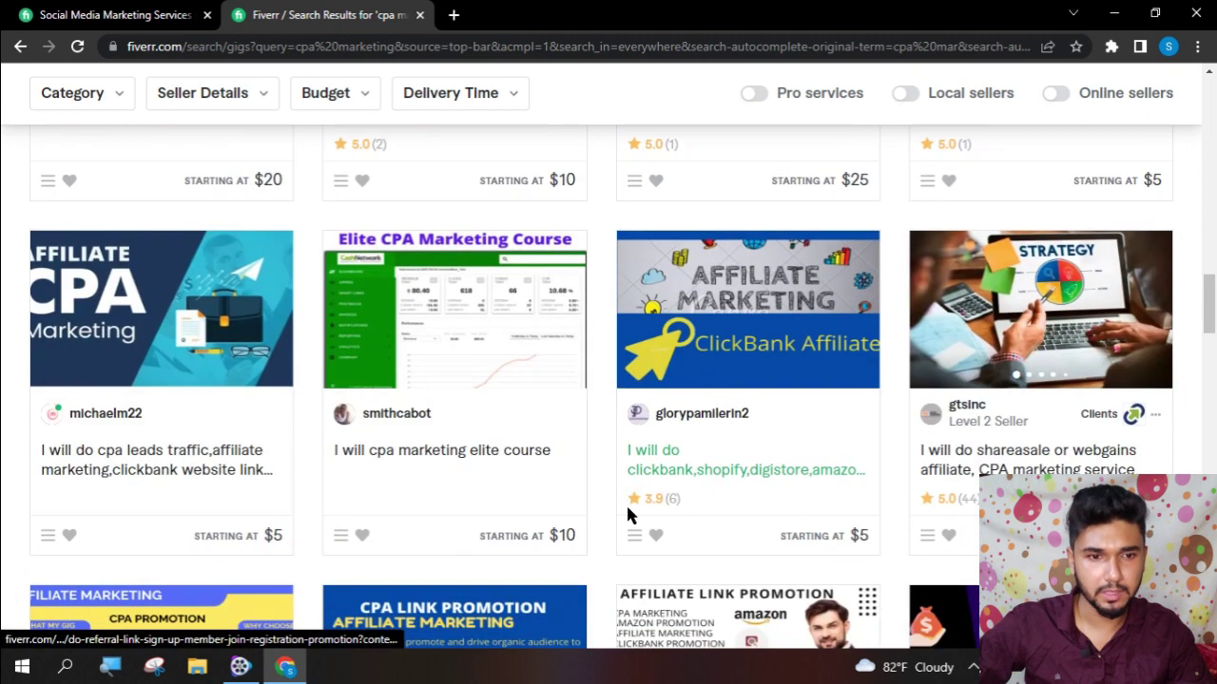
scroll(625, 516, "down", 3)
- Close the cpa marketing results tab and open Search Engine Optimization (SEO) from Trending
left_click(419, 14)
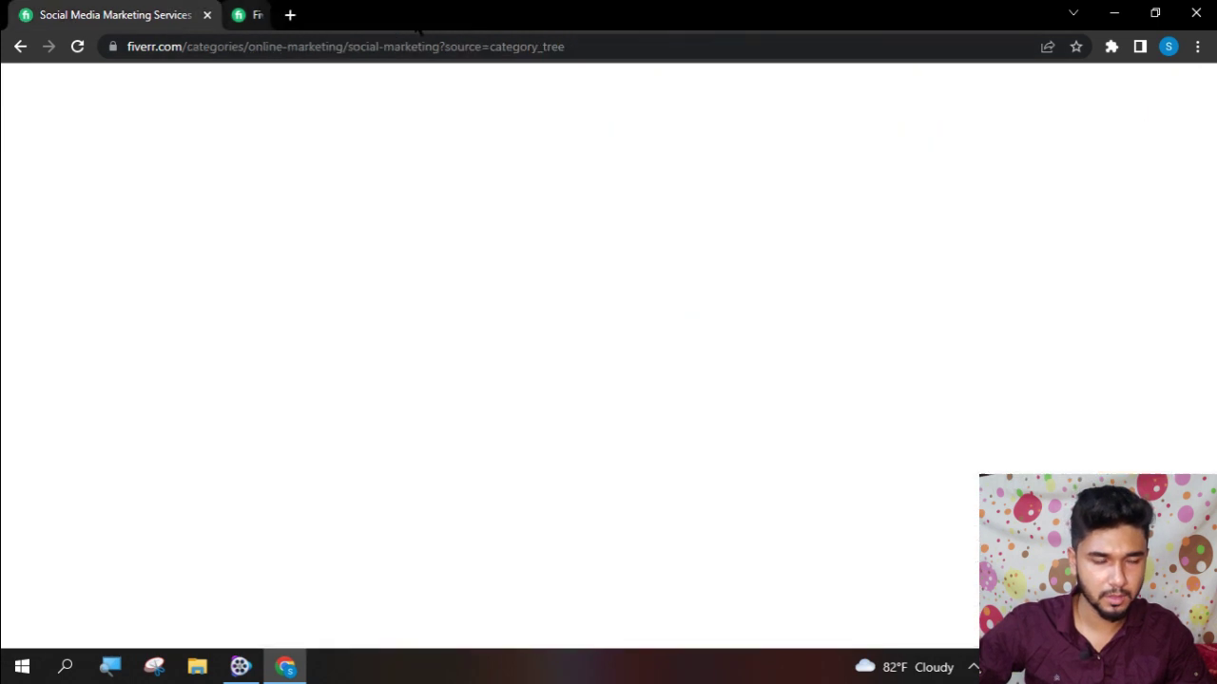
scroll(221, 385, "up", 4)
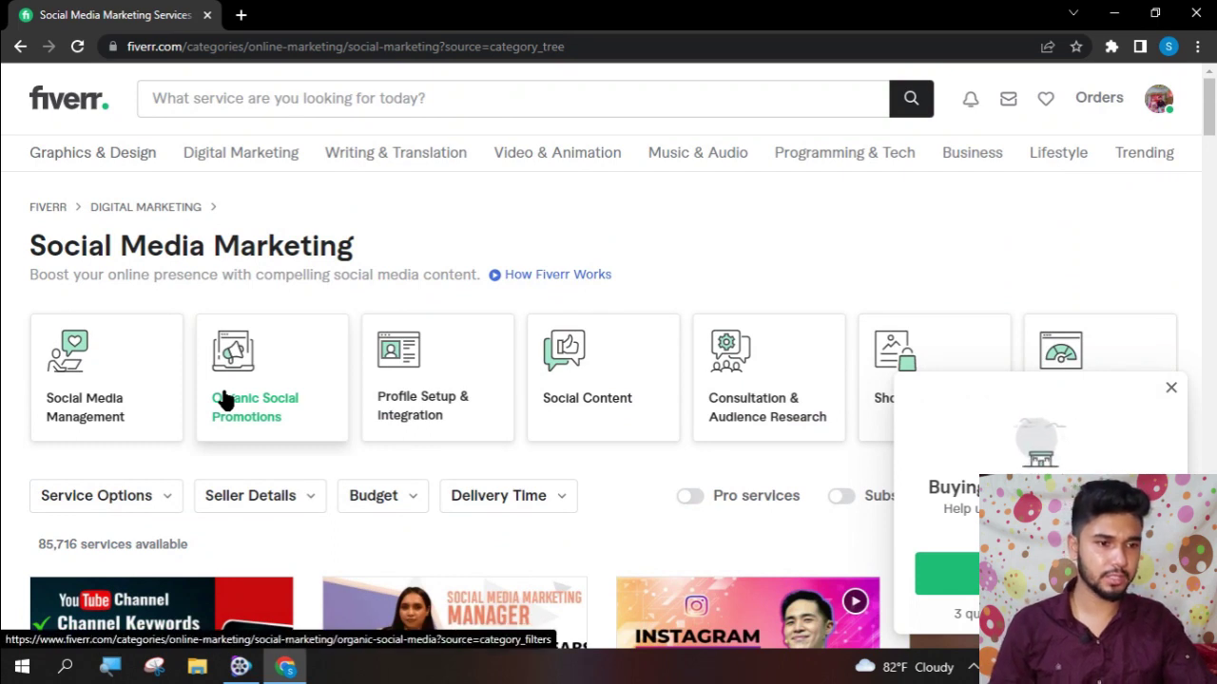
mouse_move(1159, 158)
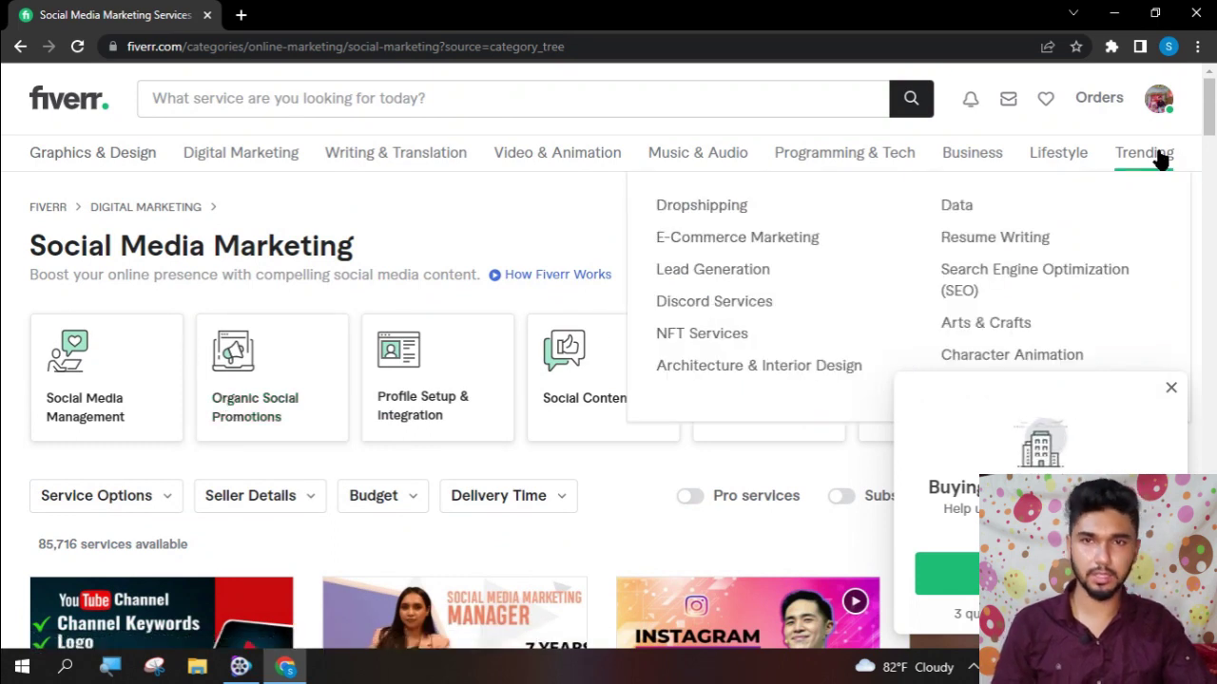
left_click(1041, 262)
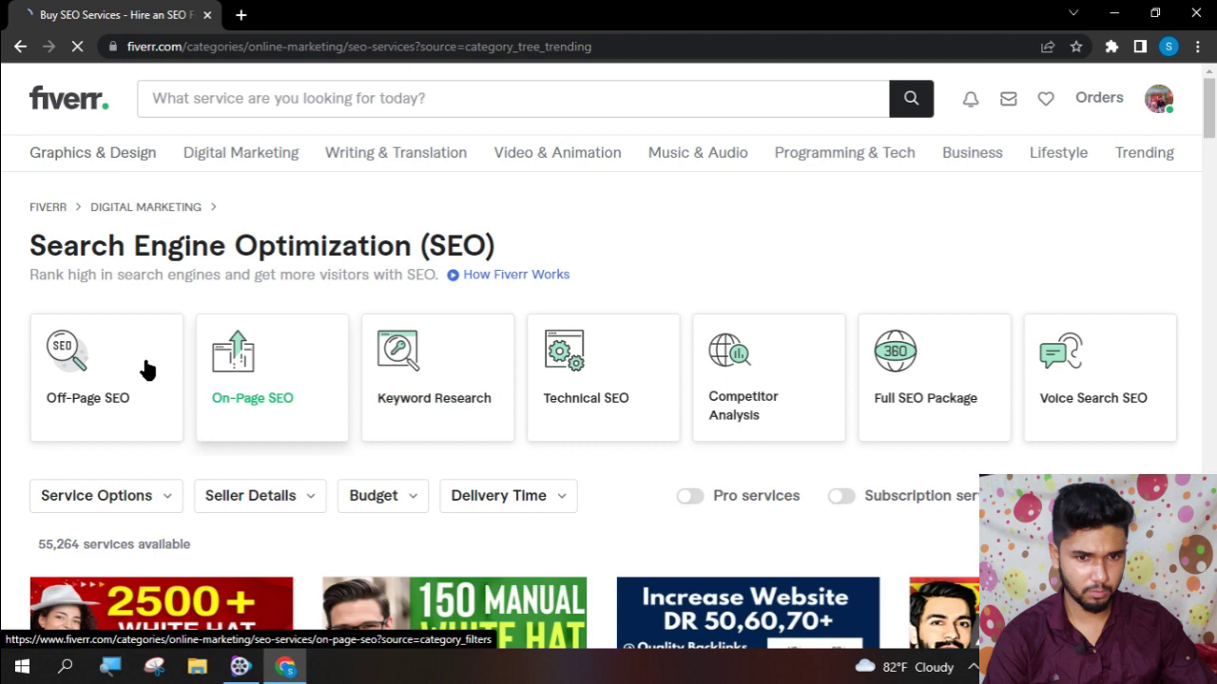
scroll(146, 369, "down", 3)
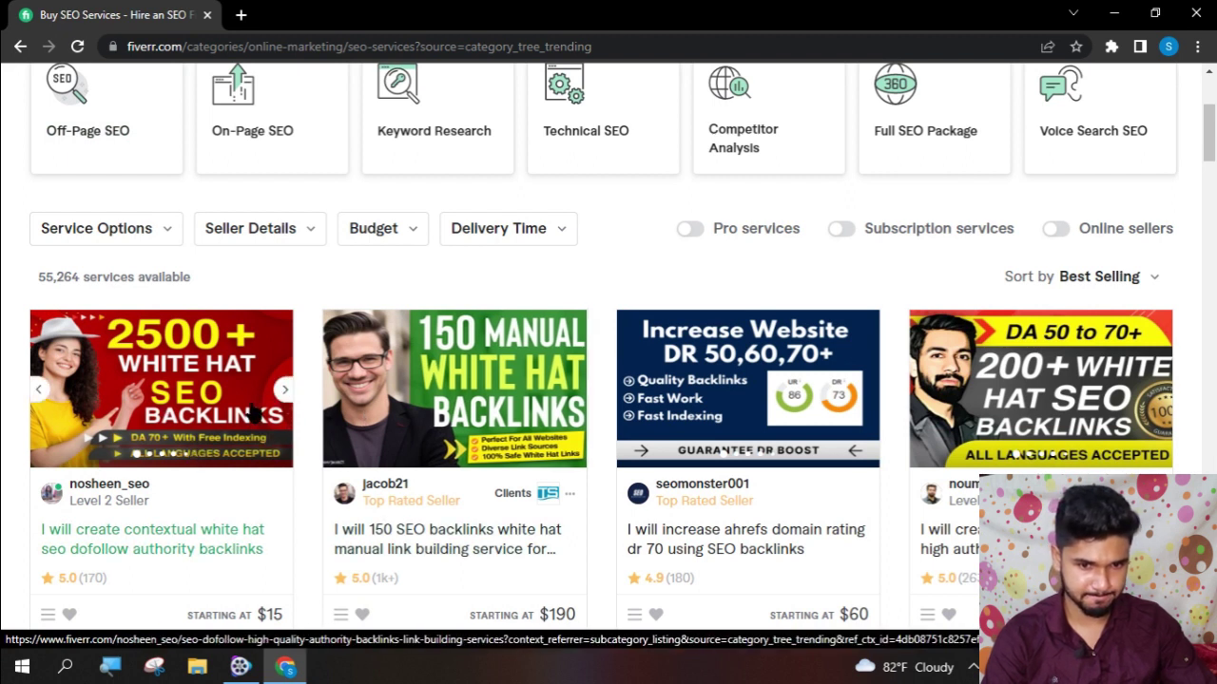
scroll(253, 411, "down", 1)
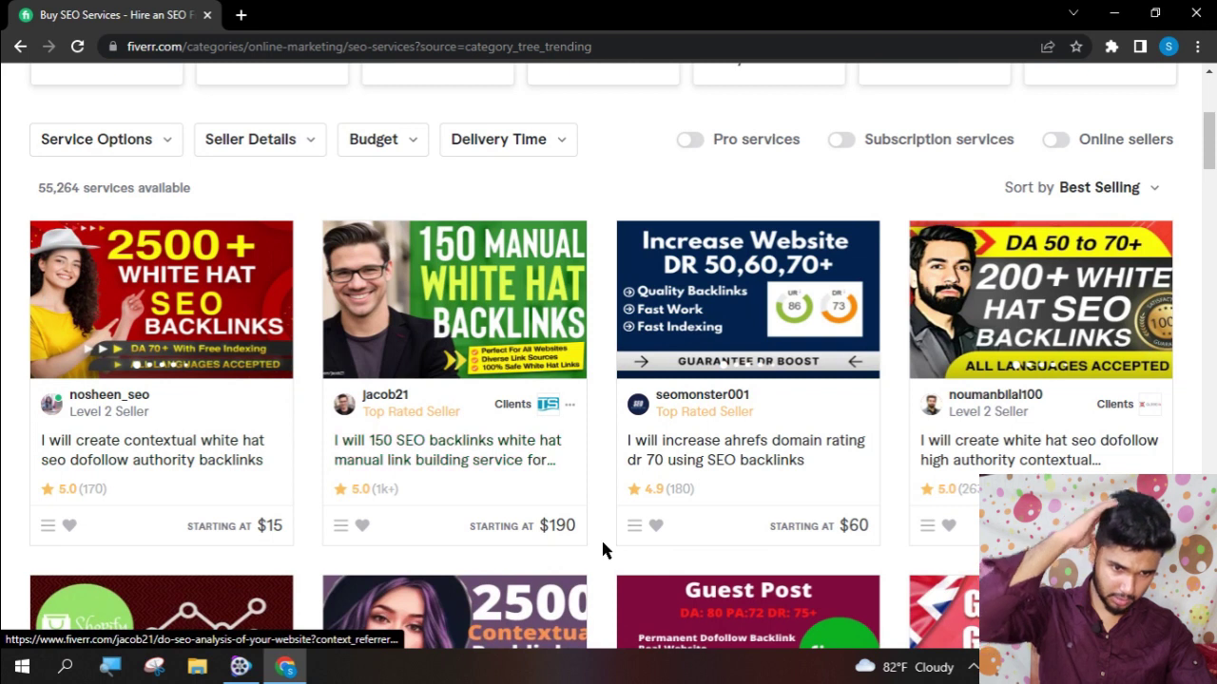
mouse_move(718, 412)
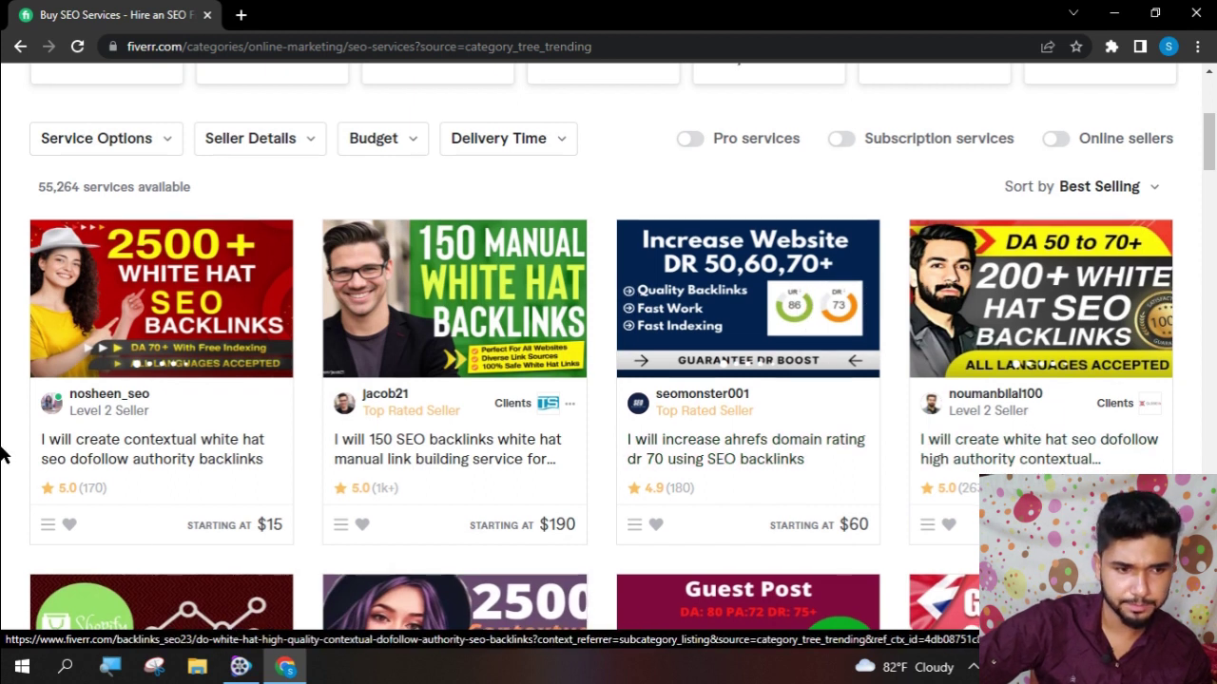
scroll(4, 454, "down", 2)
scroll(5, 455, "down", 3)
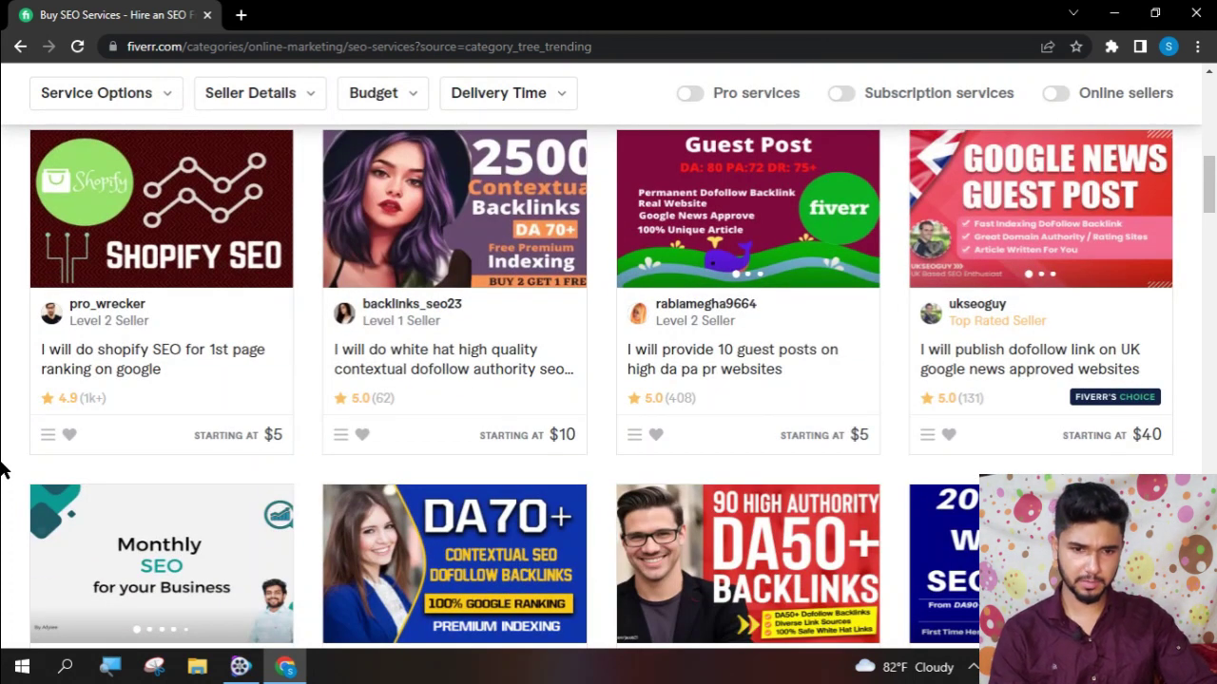
scroll(200, 467, "down", 2)
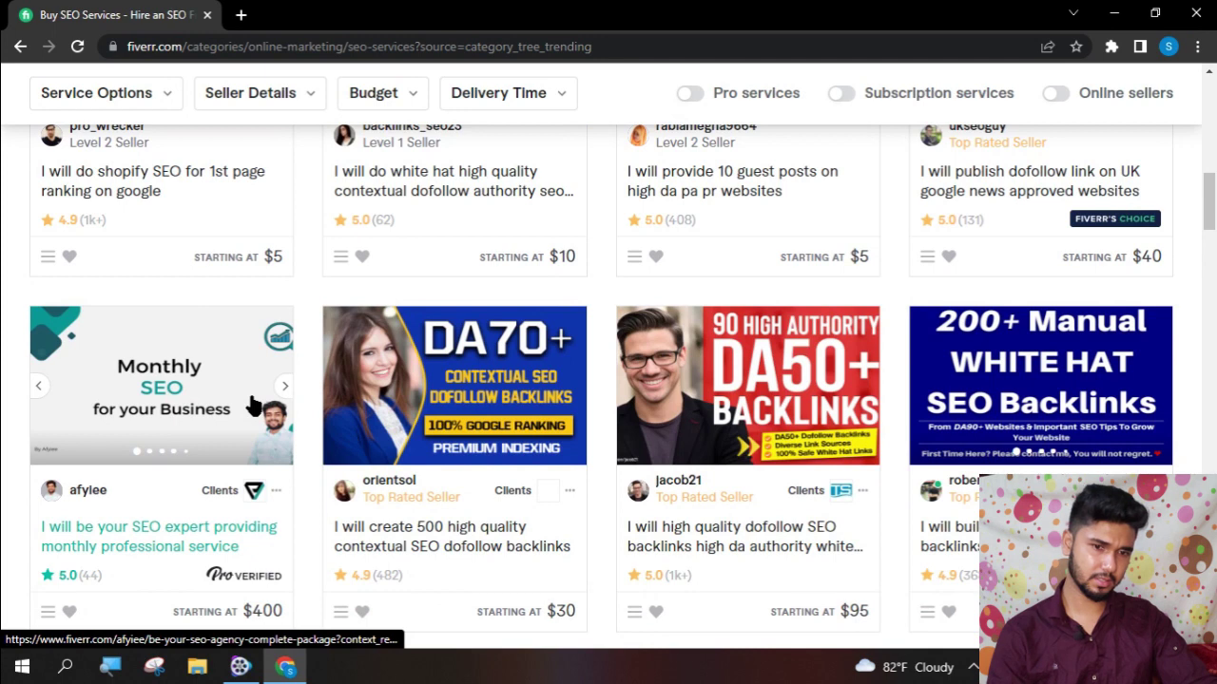
scroll(247, 482, "down", 4)
scroll(240, 484, "down", 4)
scroll(238, 486, "up", 15)
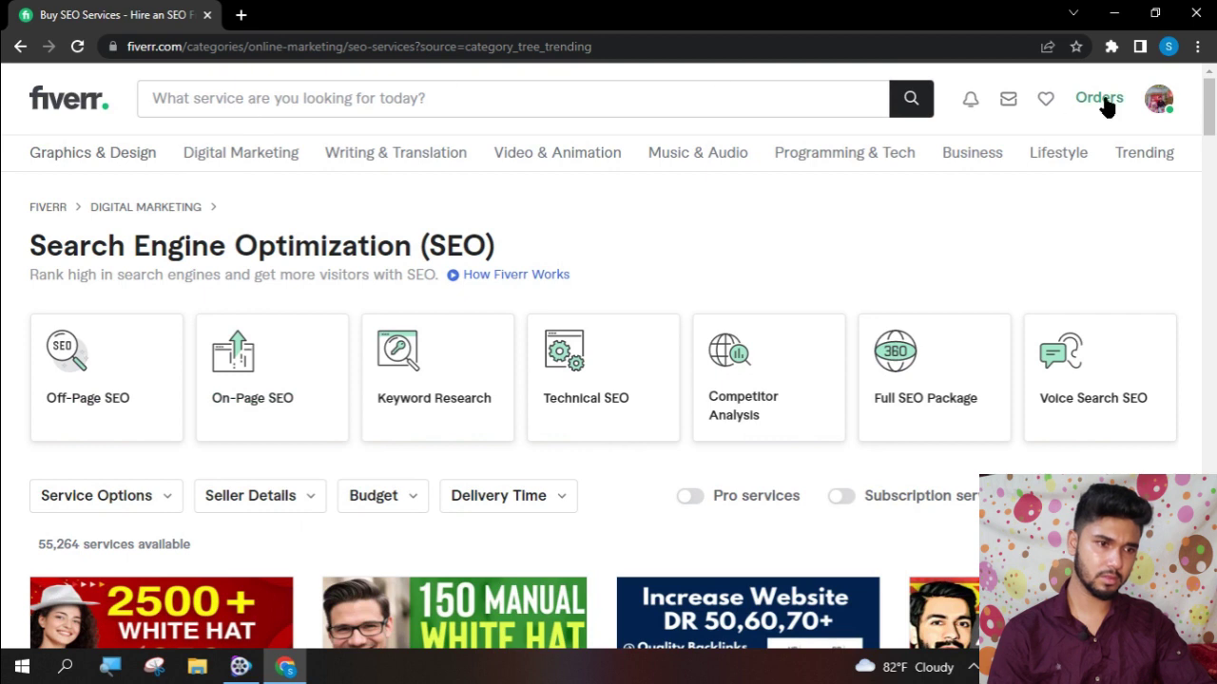
left_click(1164, 108)
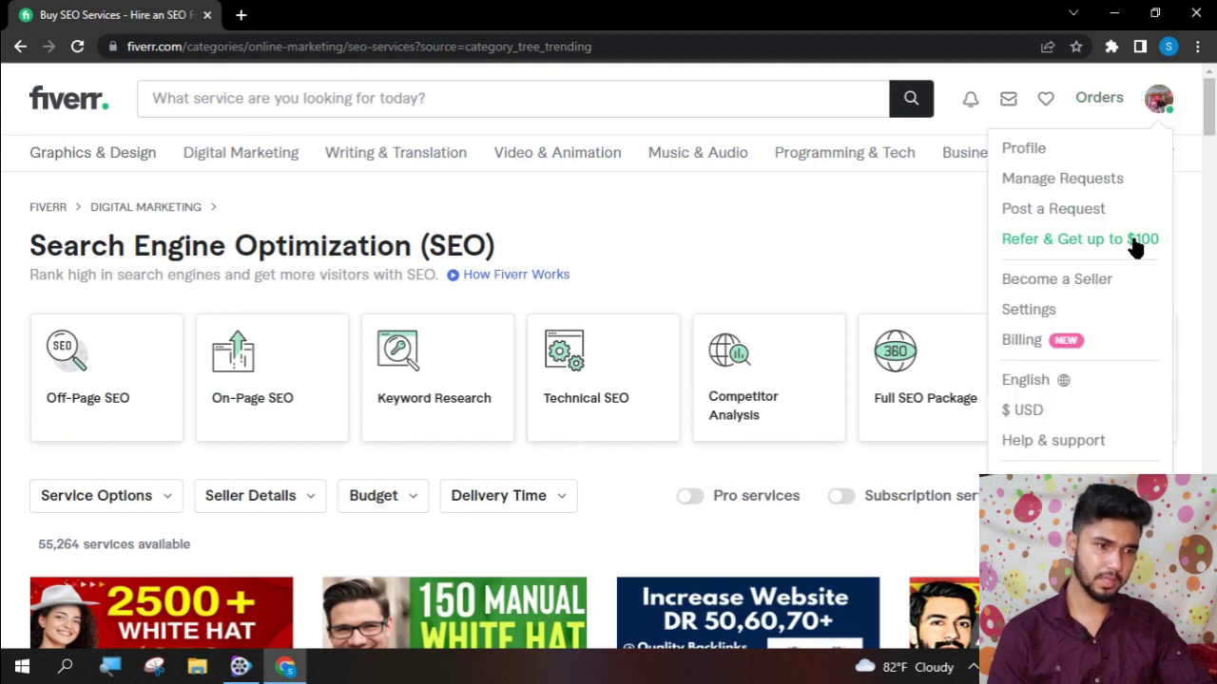
left_click(1048, 354)
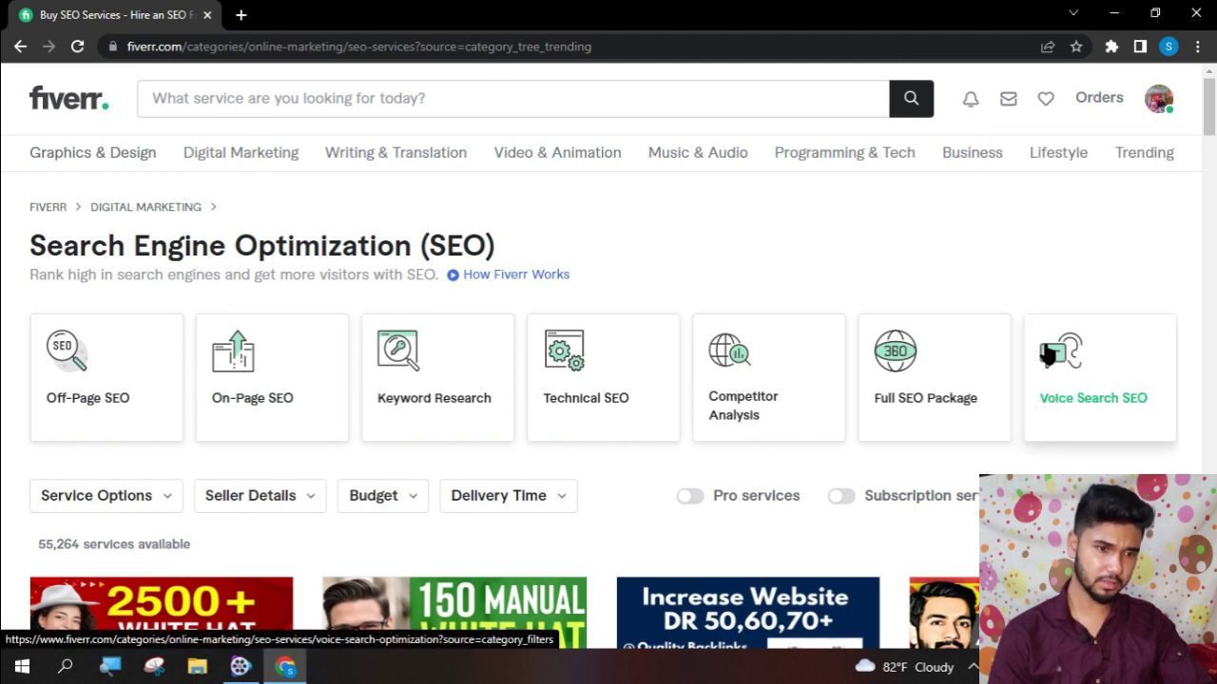
scroll(1114, 415, "down", 4)
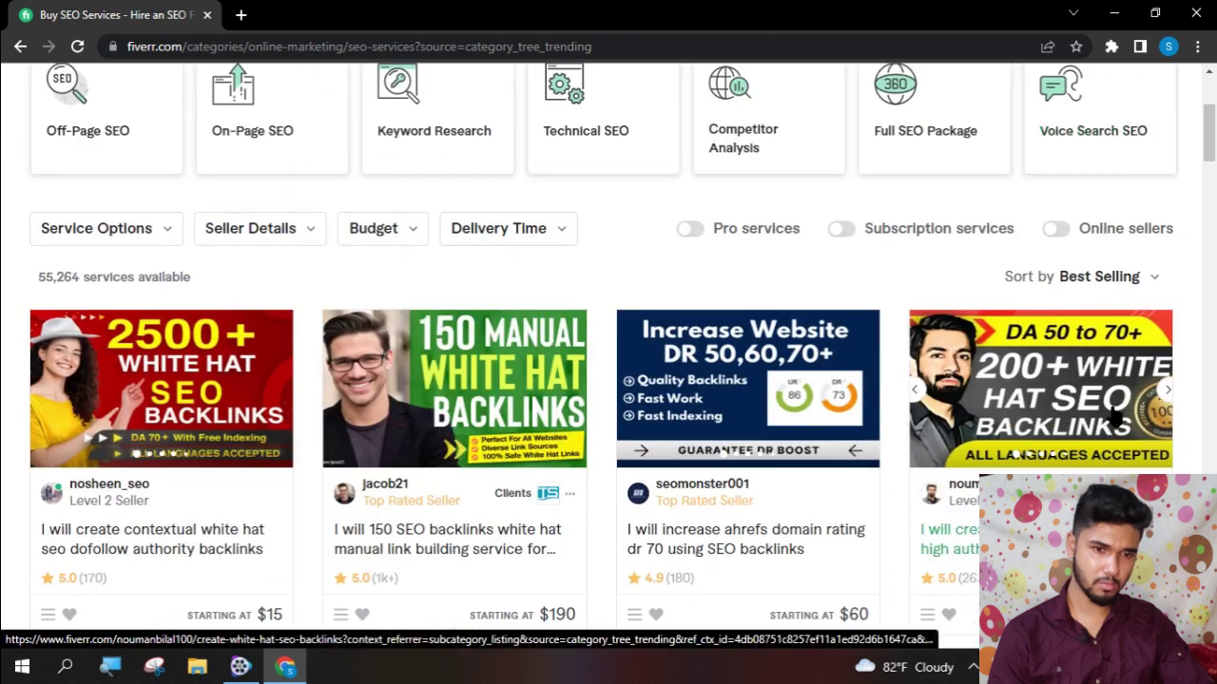
scroll(1113, 415, "down", 6)
scroll(1113, 416, "down", 10)
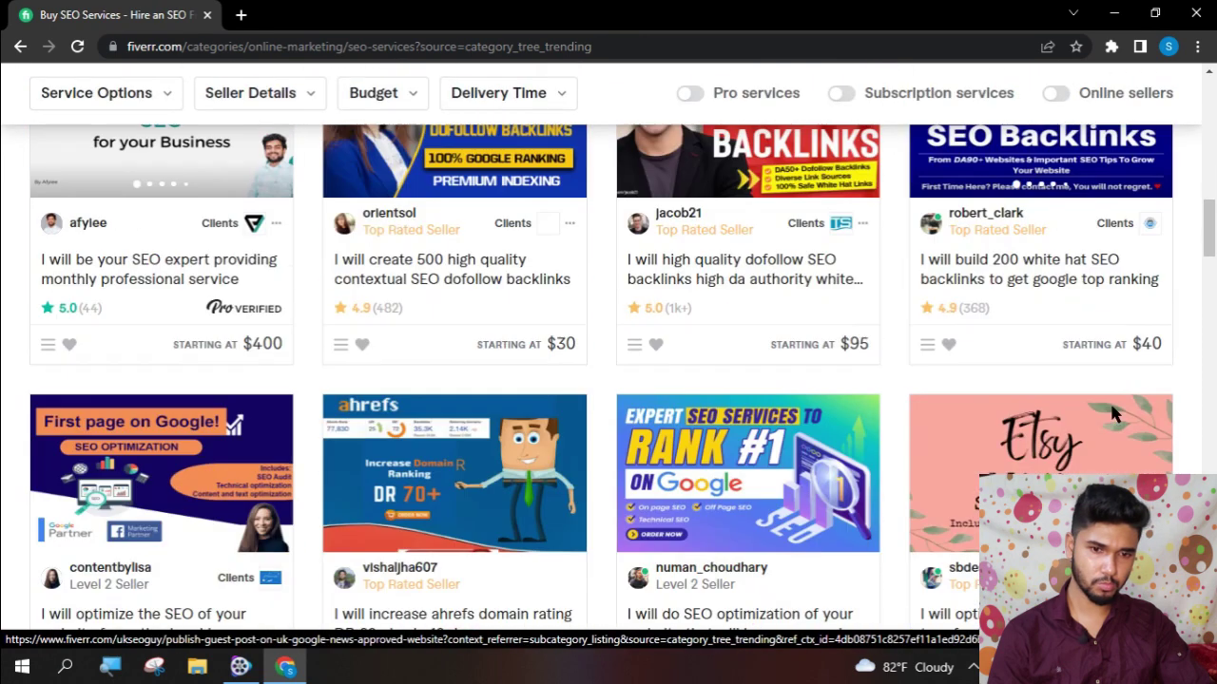
scroll(1114, 415, "down", 5)
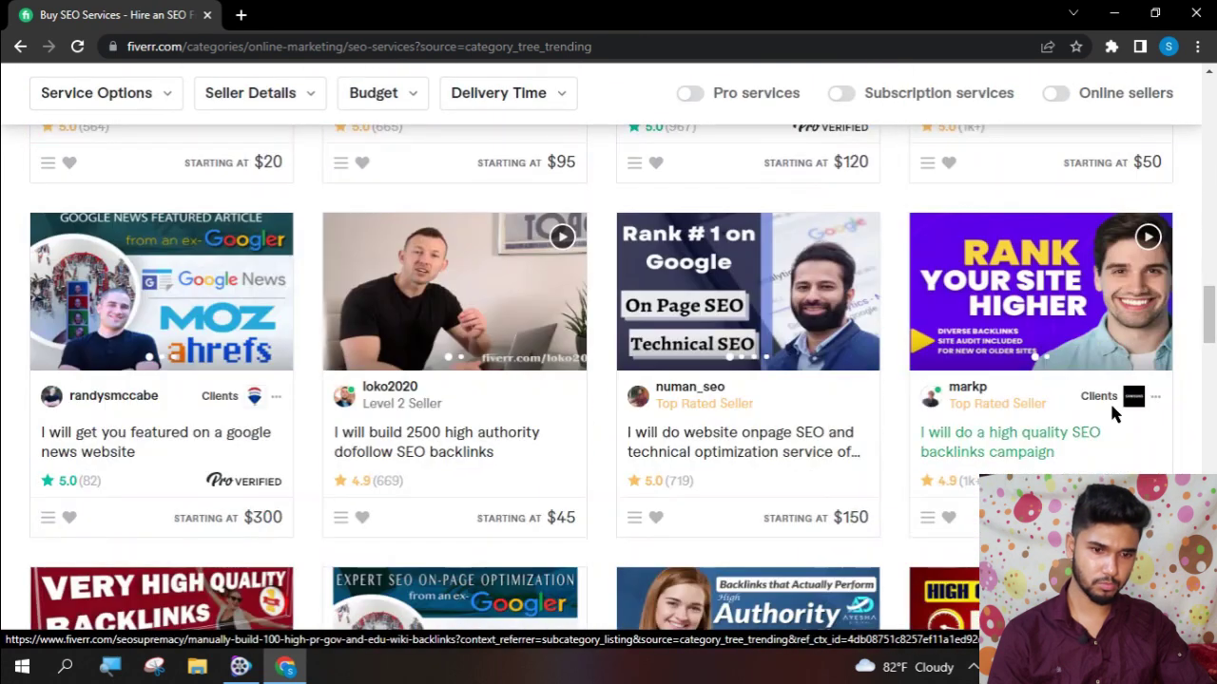
scroll(1114, 416, "down", 2)
scroll(1111, 405, "down", 5)
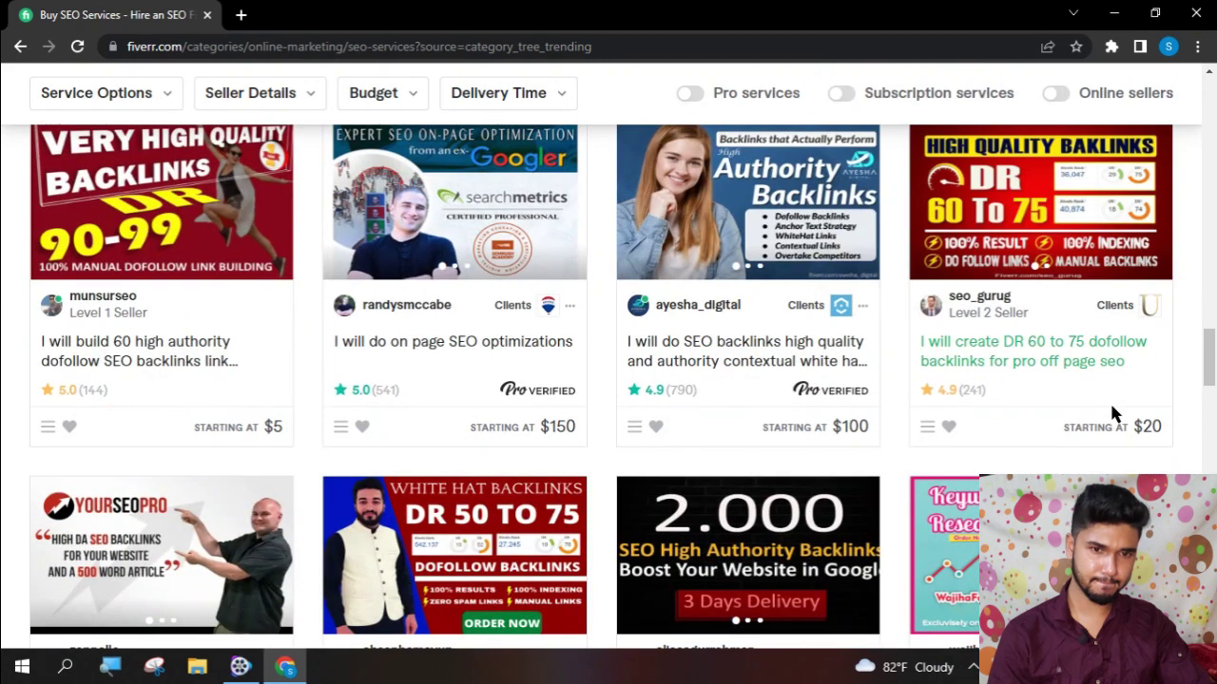
scroll(1111, 405, "down", 5)
scroll(1112, 413, "down", 15)
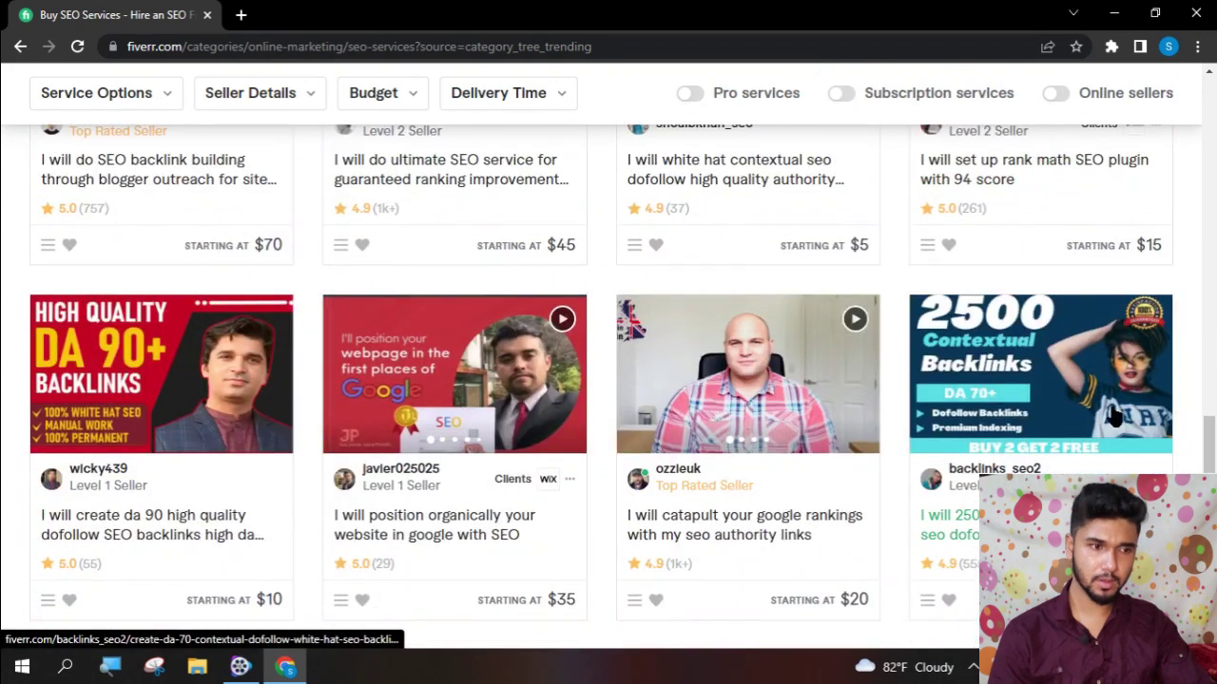
scroll(1109, 400, "down", 5)
scroll(1109, 400, "up", 15)
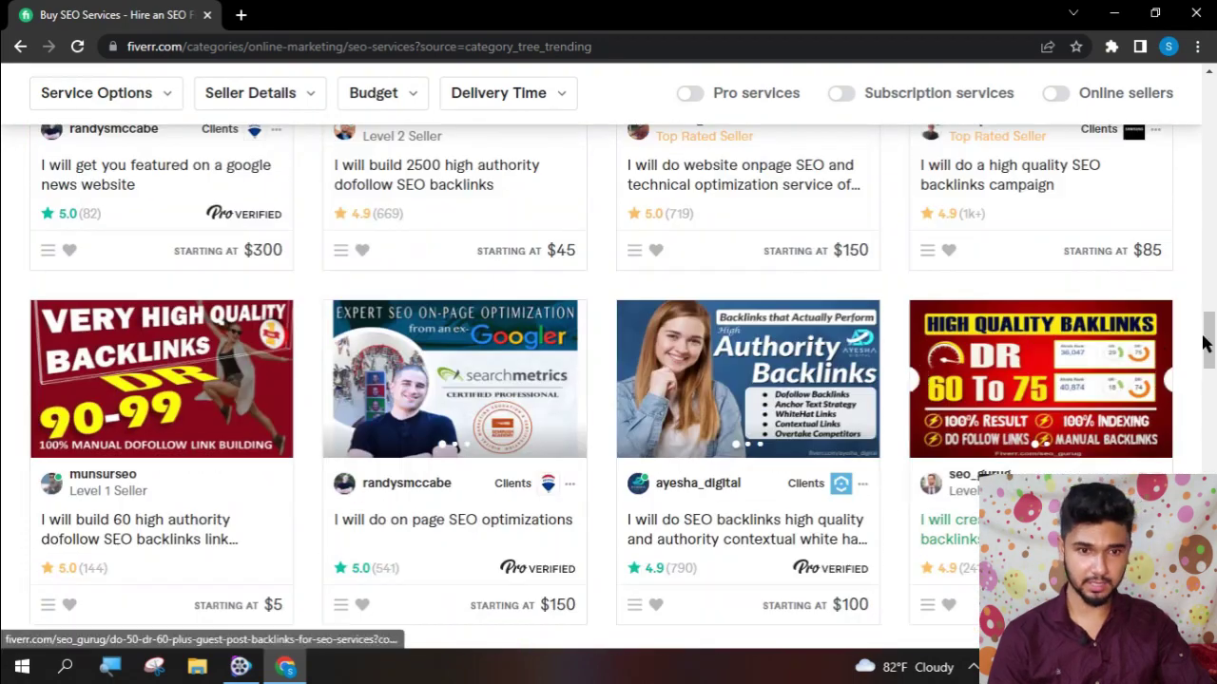
- Search Fiverr for 'fashion designer' by typing 'fashi' and choosing the suggestion
left_click_drag(1206, 342, 1179, 103)
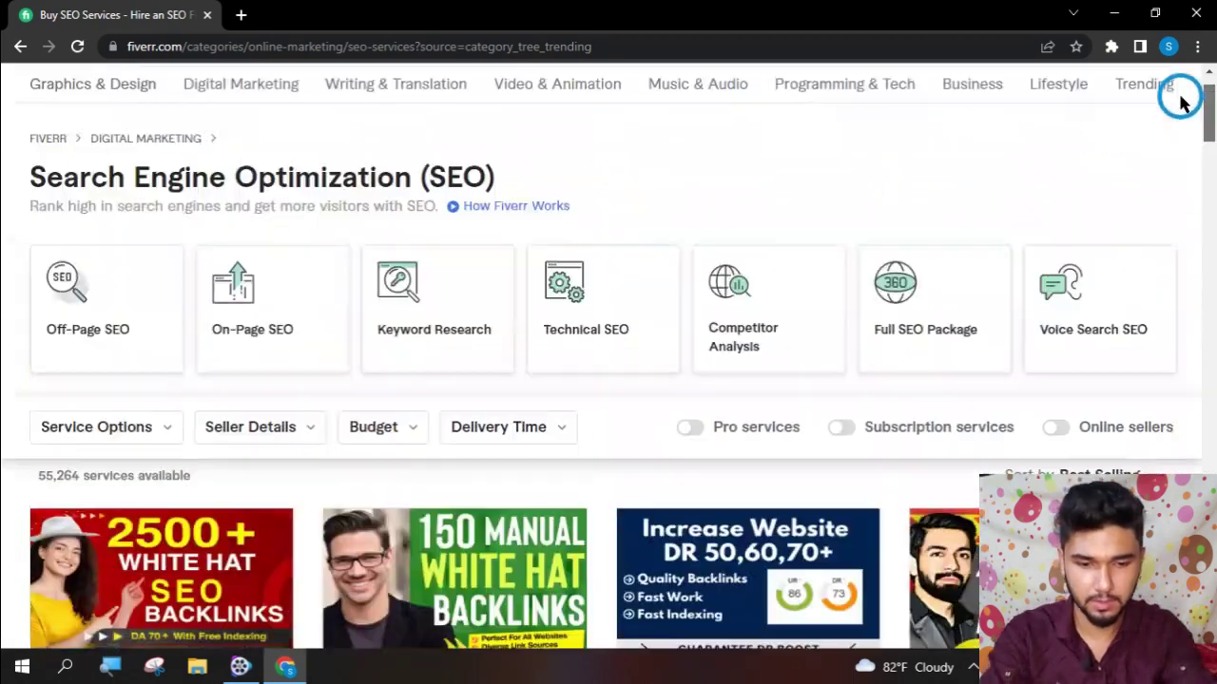
left_click(271, 110)
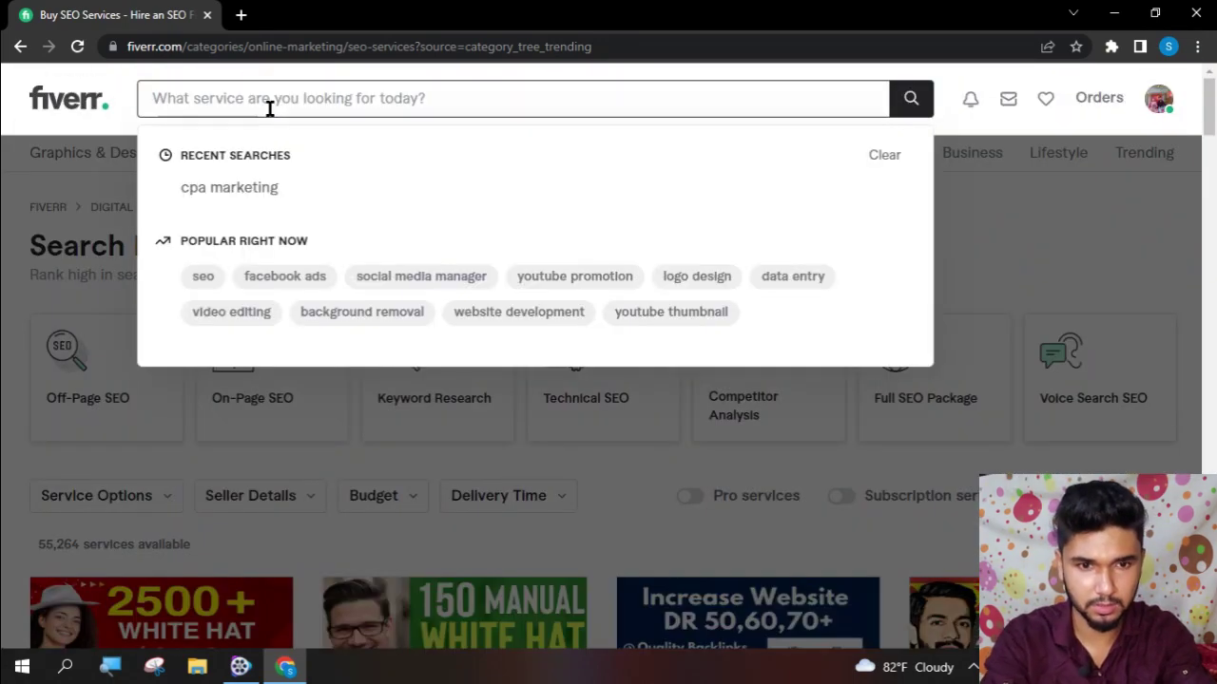
type("fashi")
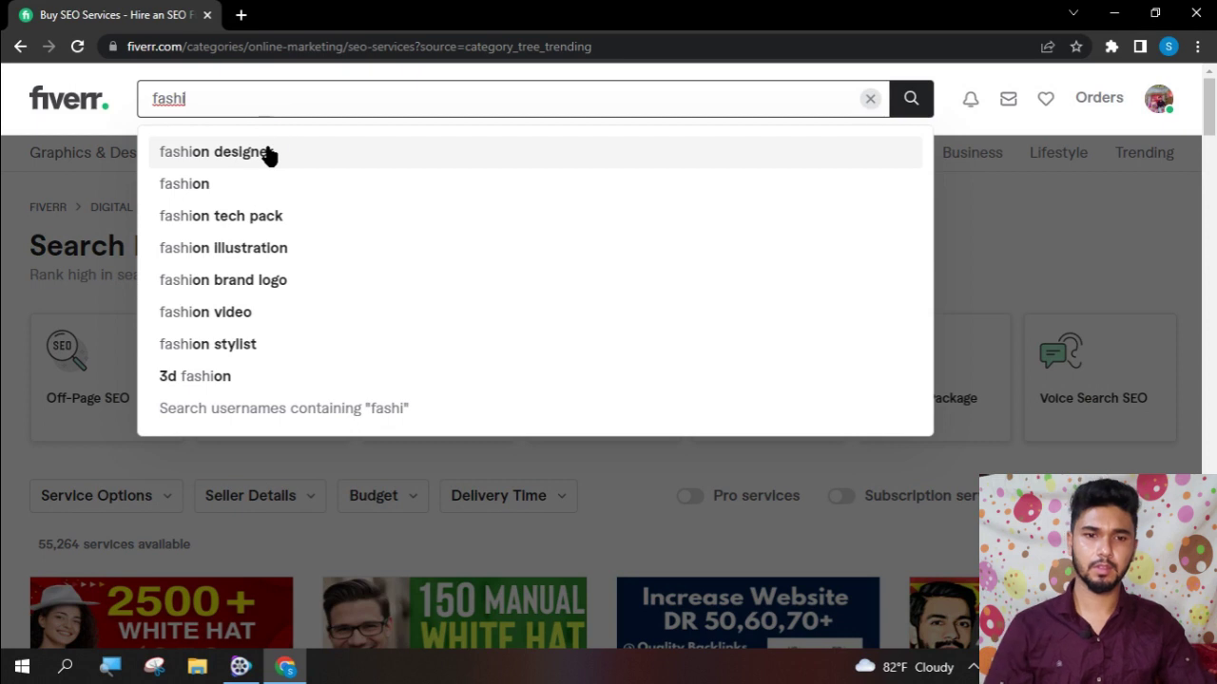
left_click(269, 154)
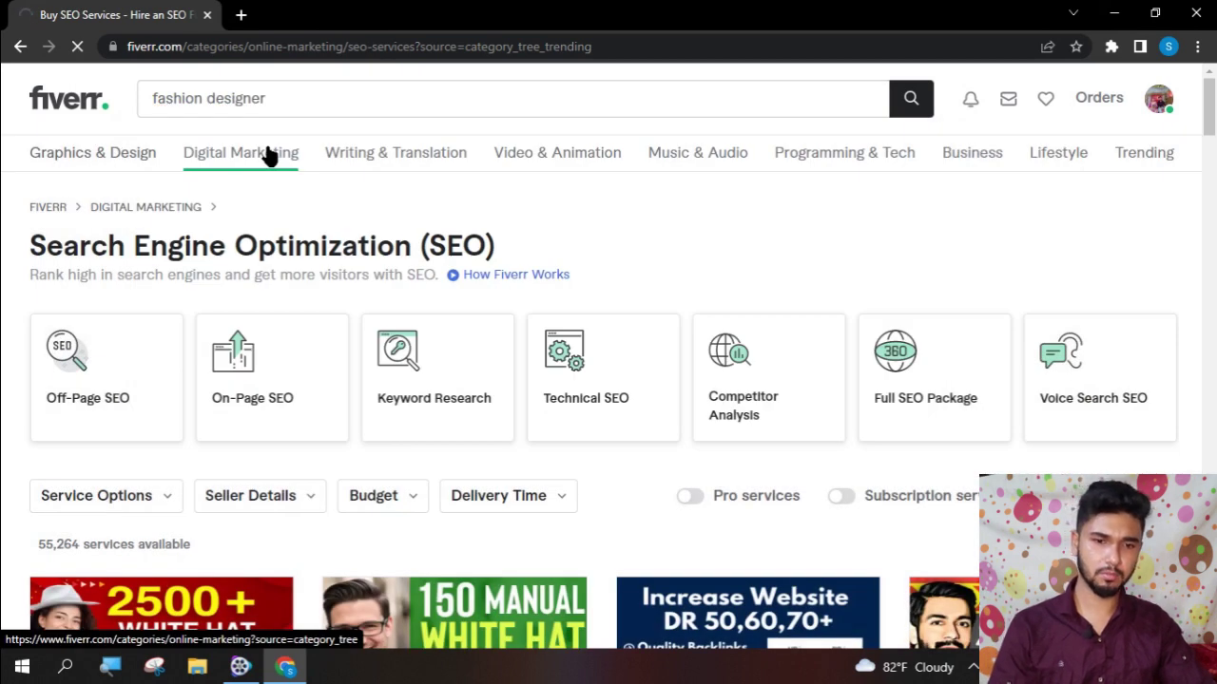
scroll(318, 452, "down", 1)
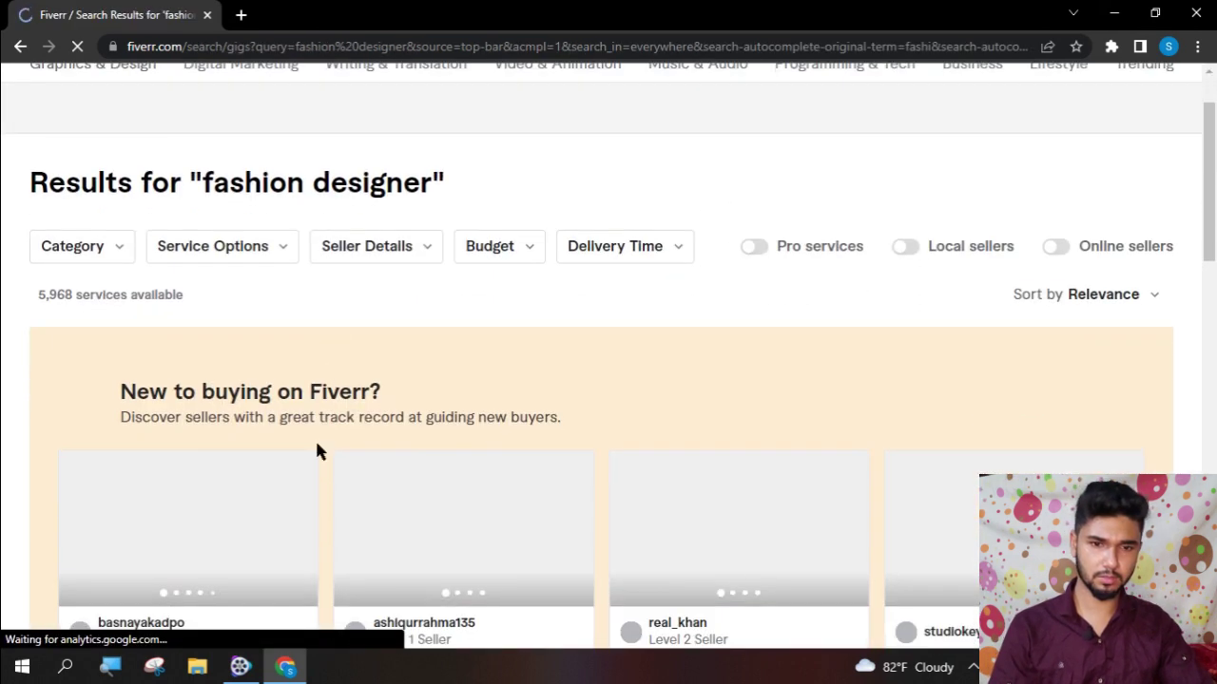
scroll(318, 451, "down", 4)
scroll(386, 437, "up", 2)
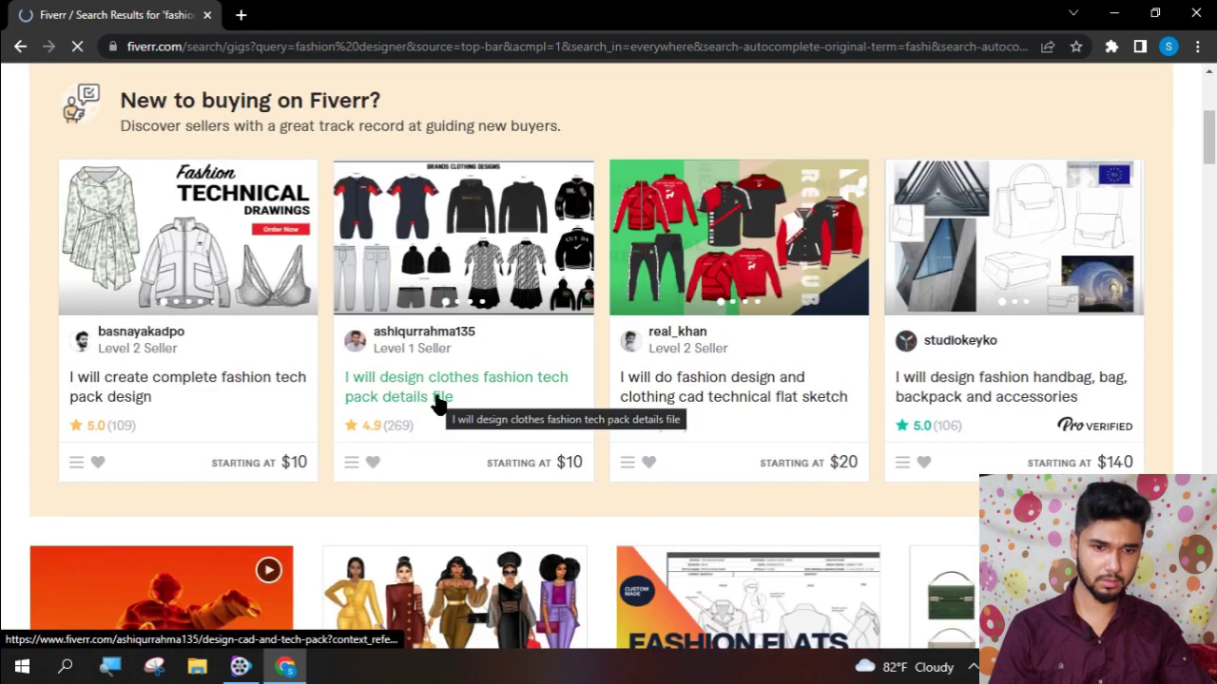
scroll(538, 466, "down", 2)
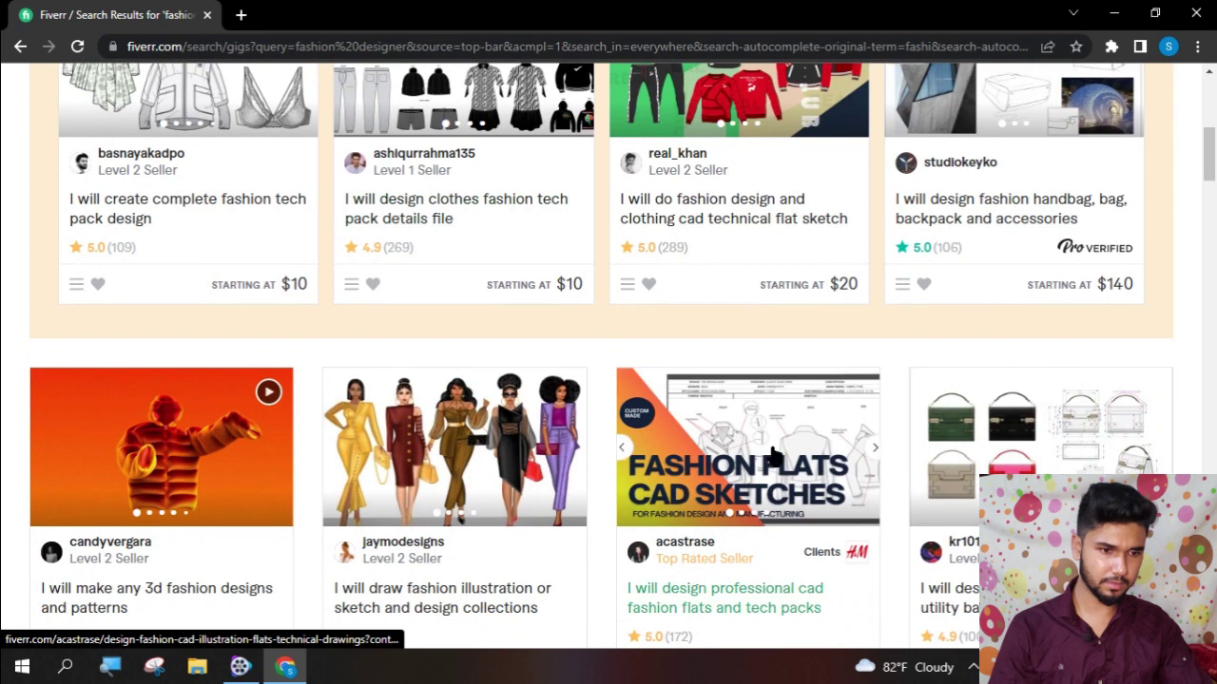
scroll(773, 456, "down", 3)
scroll(769, 455, "down", 9)
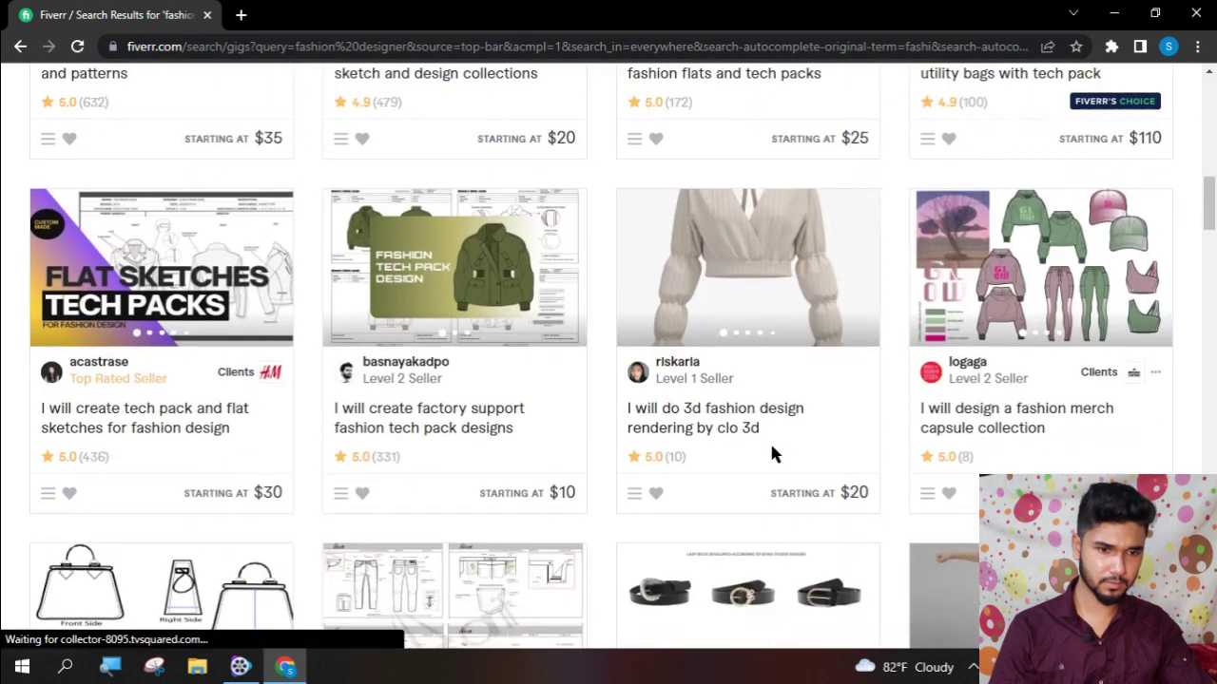
scroll(774, 456, "down", 4)
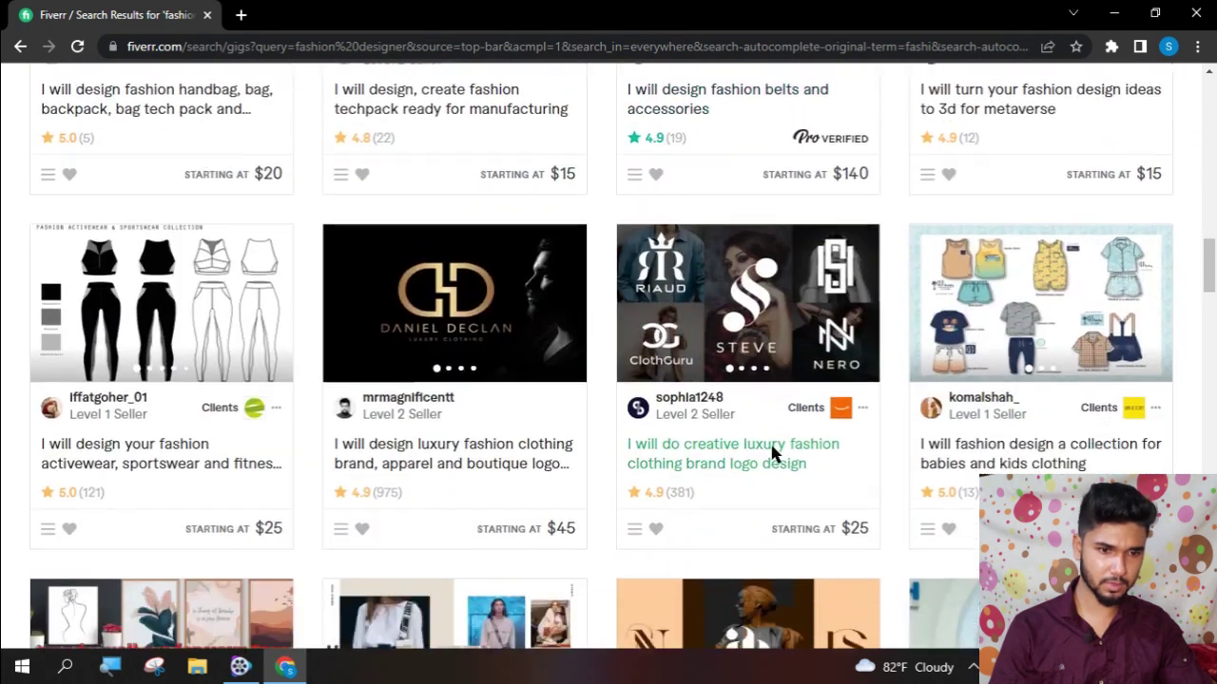
scroll(772, 455, "down", 4)
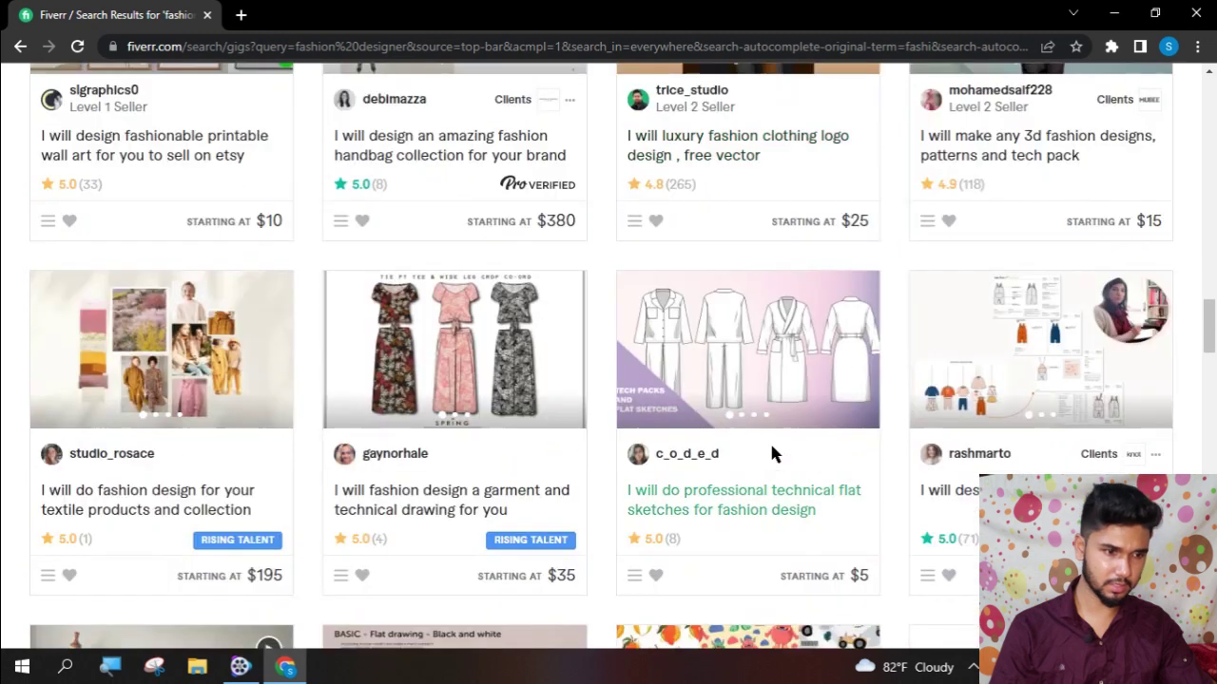
scroll(1003, 333, "up", 5)
left_click(1148, 386)
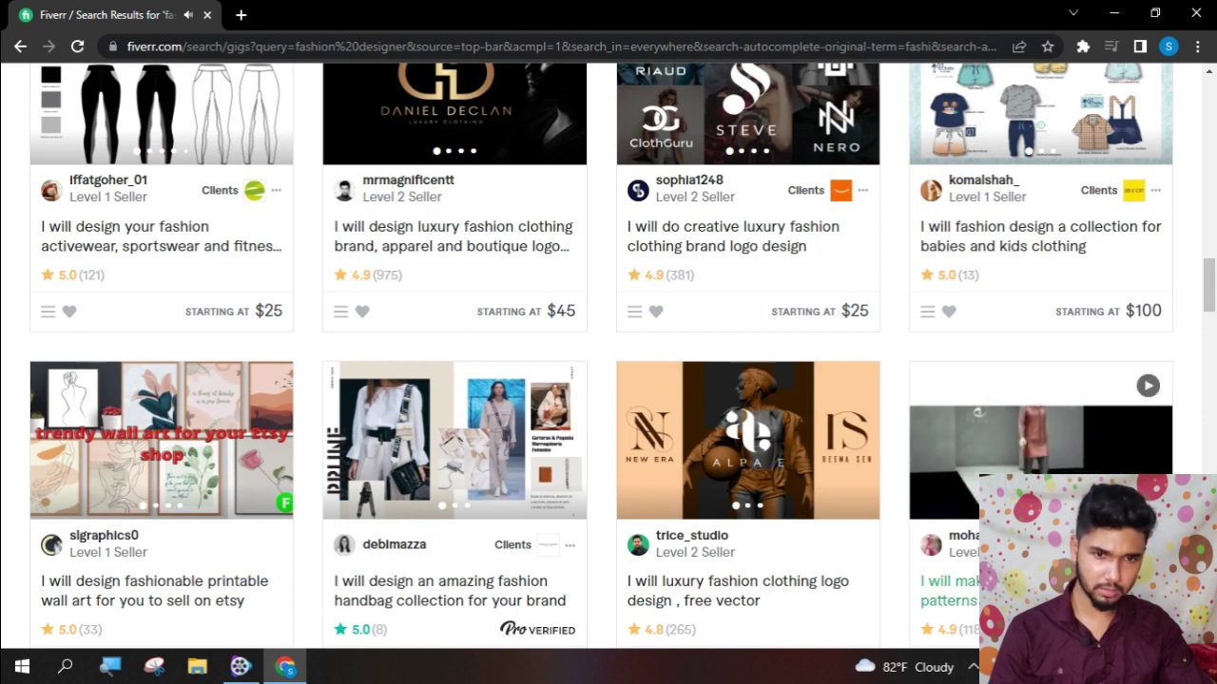
scroll(483, 215, "down", 10)
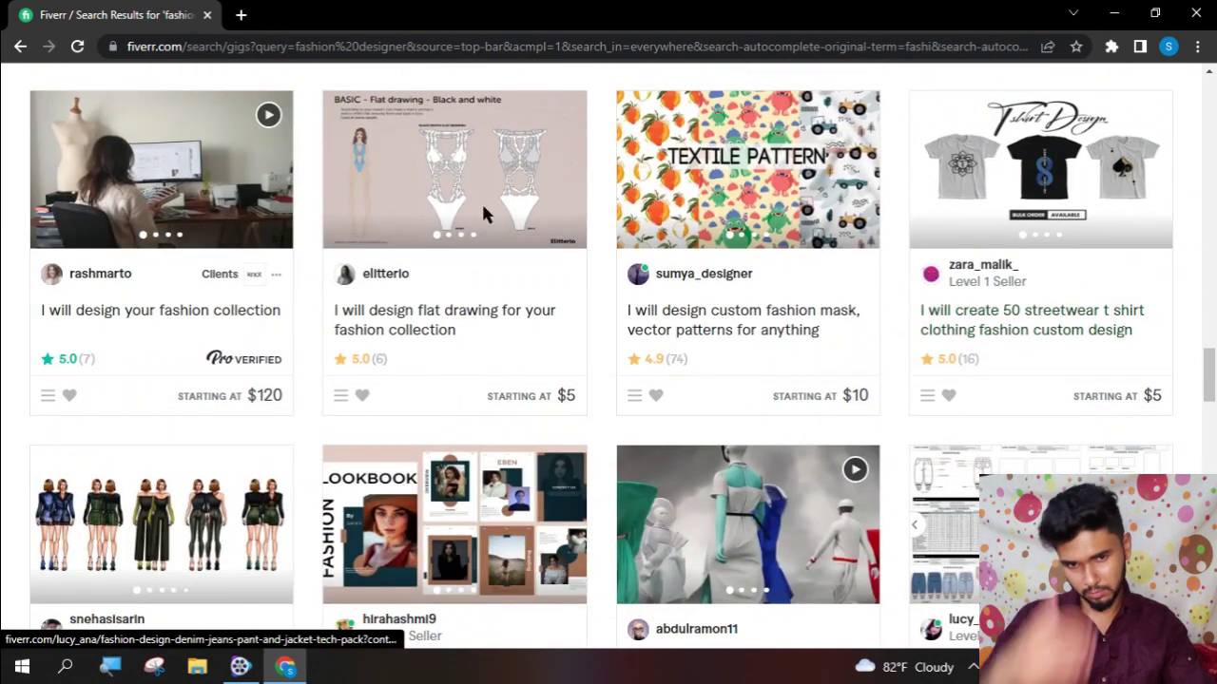
scroll(482, 238, "up", 1)
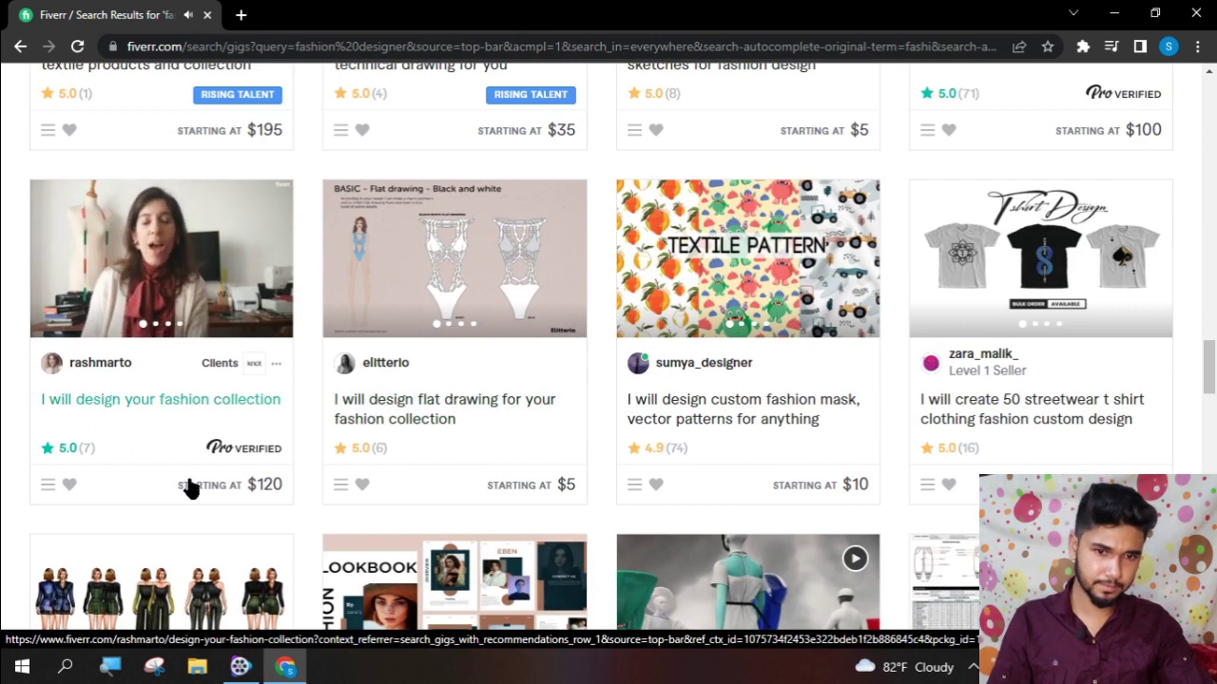
scroll(194, 471, "down", 4)
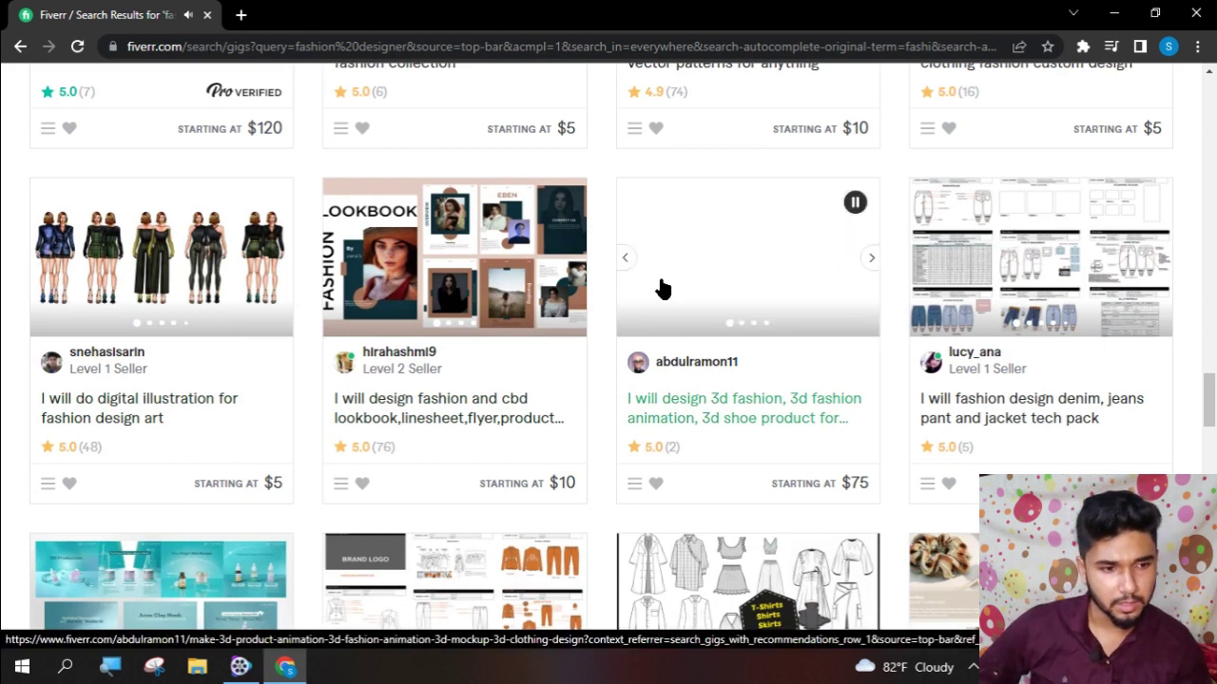
scroll(655, 287, "down", 10)
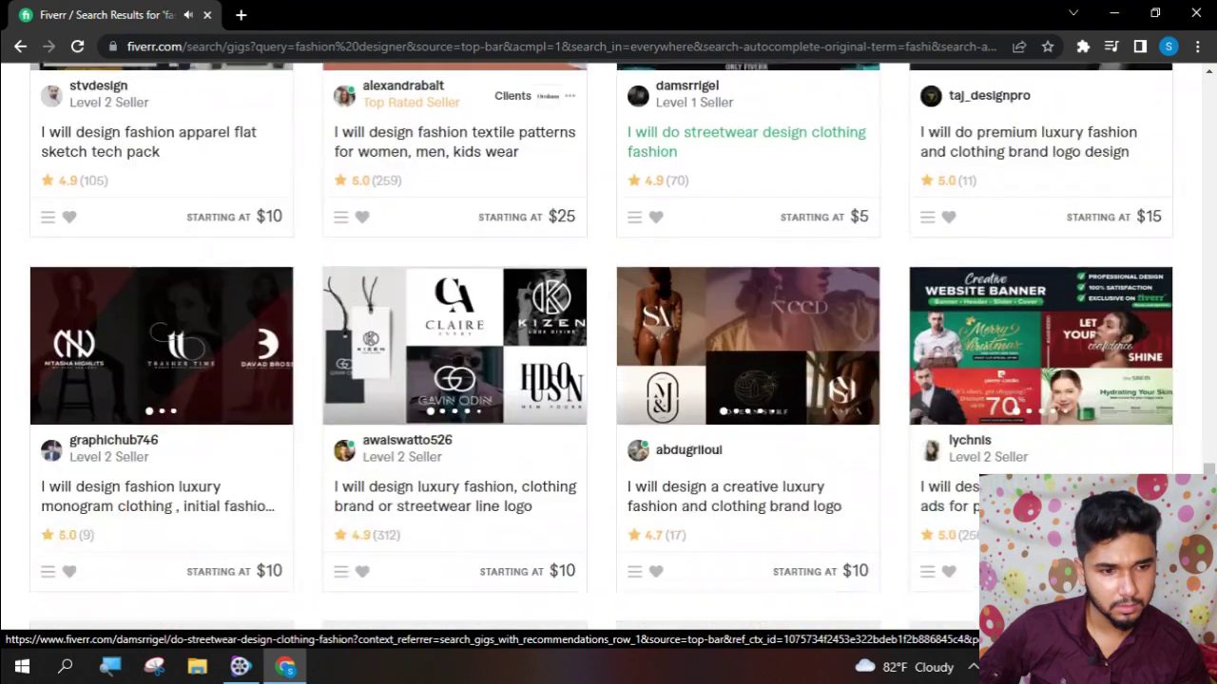
scroll(681, 343, "down", 5)
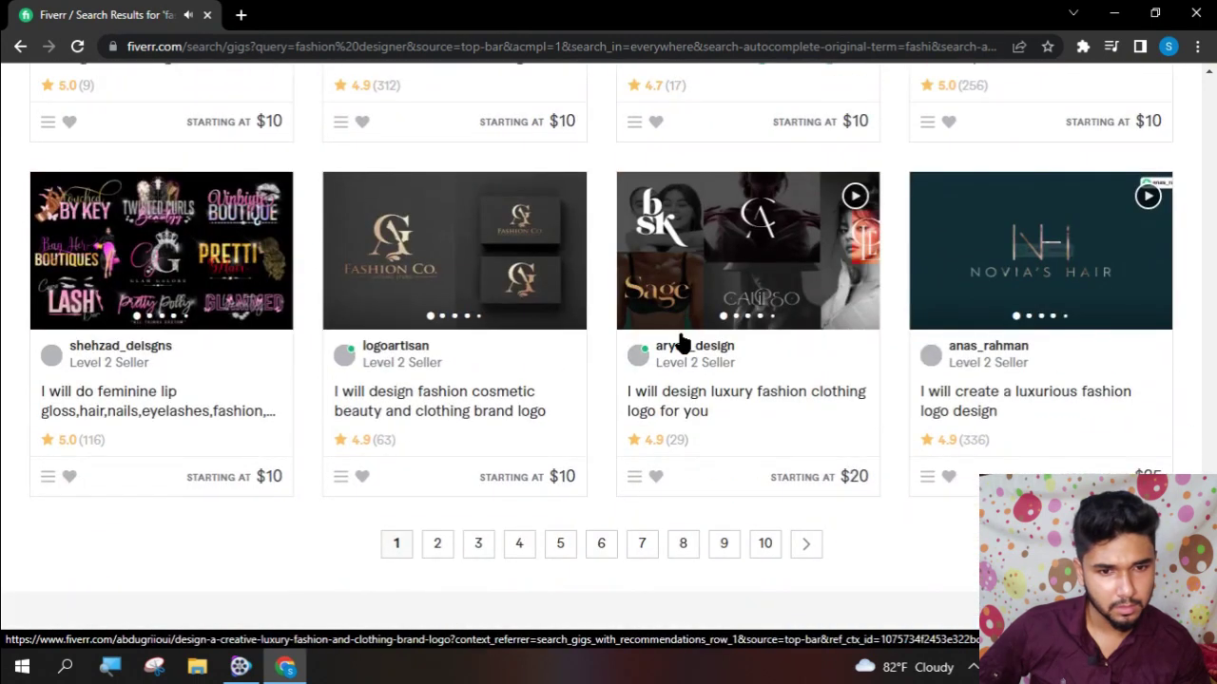
scroll(680, 340, "down", 3)
scroll(679, 340, "down", 4)
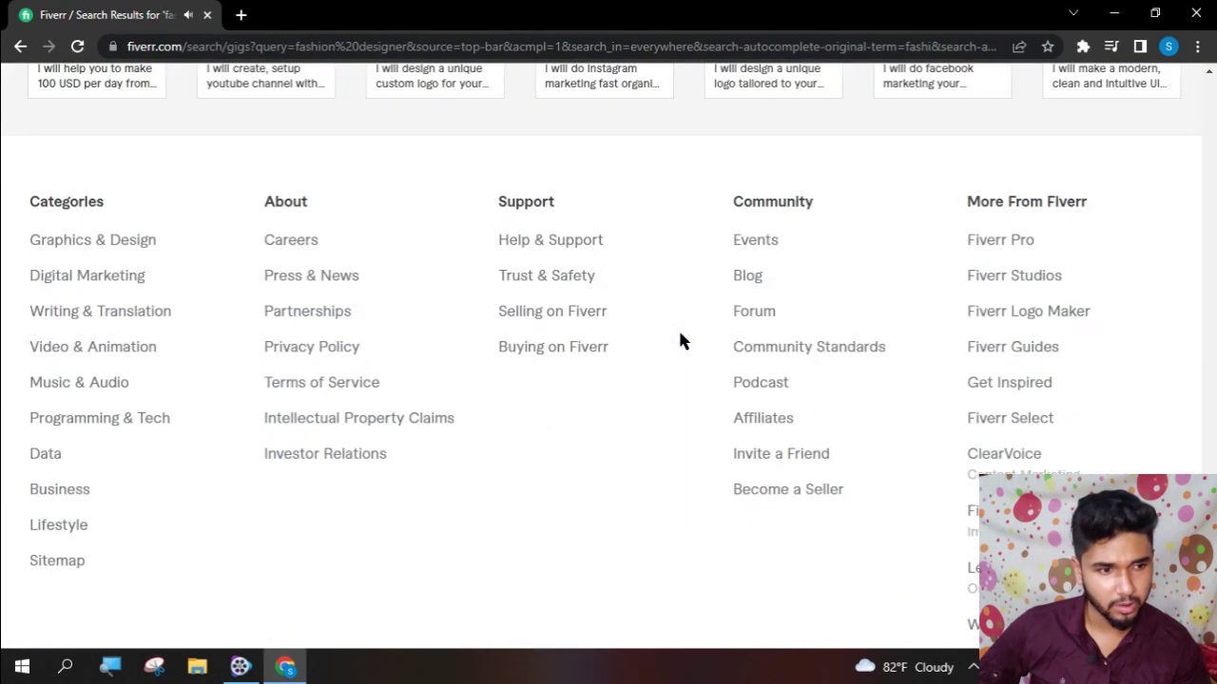
scroll(680, 340, "up", 4)
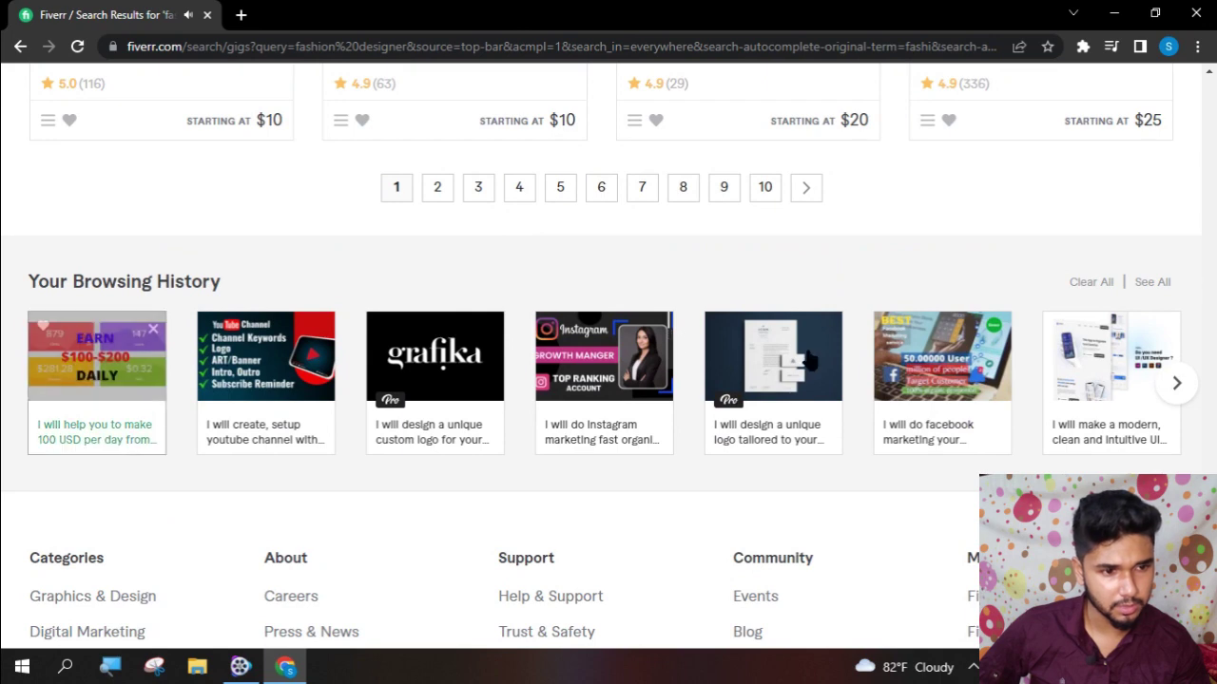
scroll(1138, 339, "up", 5)
scroll(1138, 339, "up", 10)
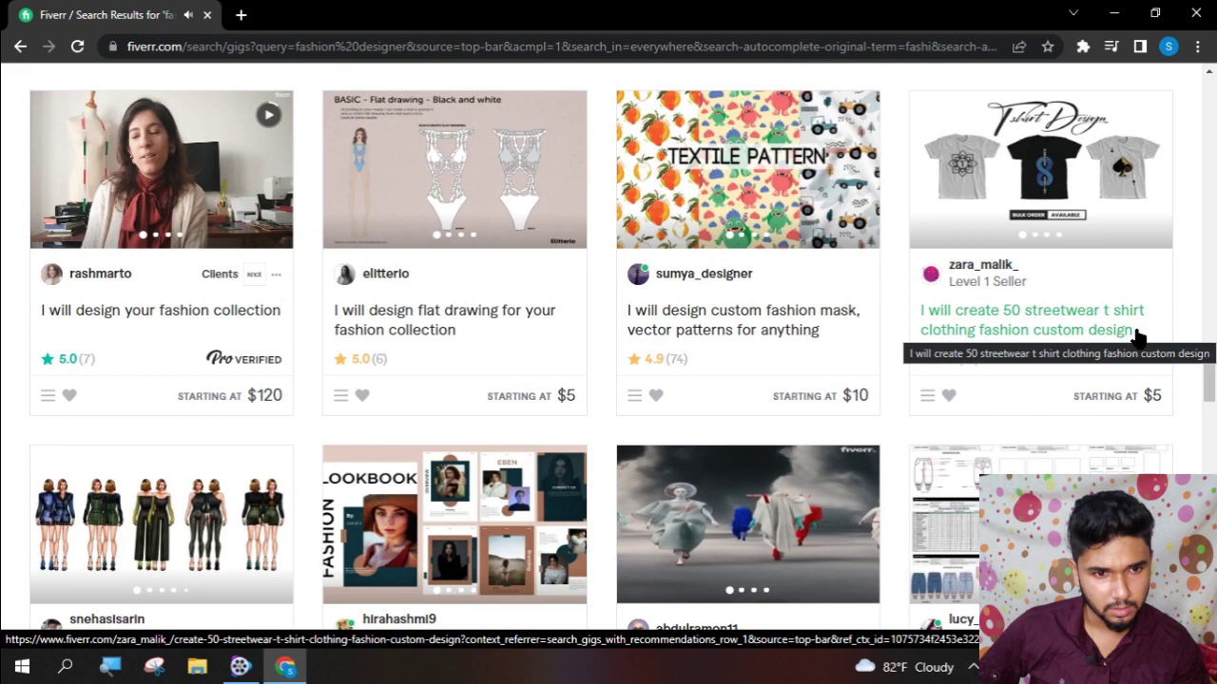
scroll(836, 394, "up", 10)
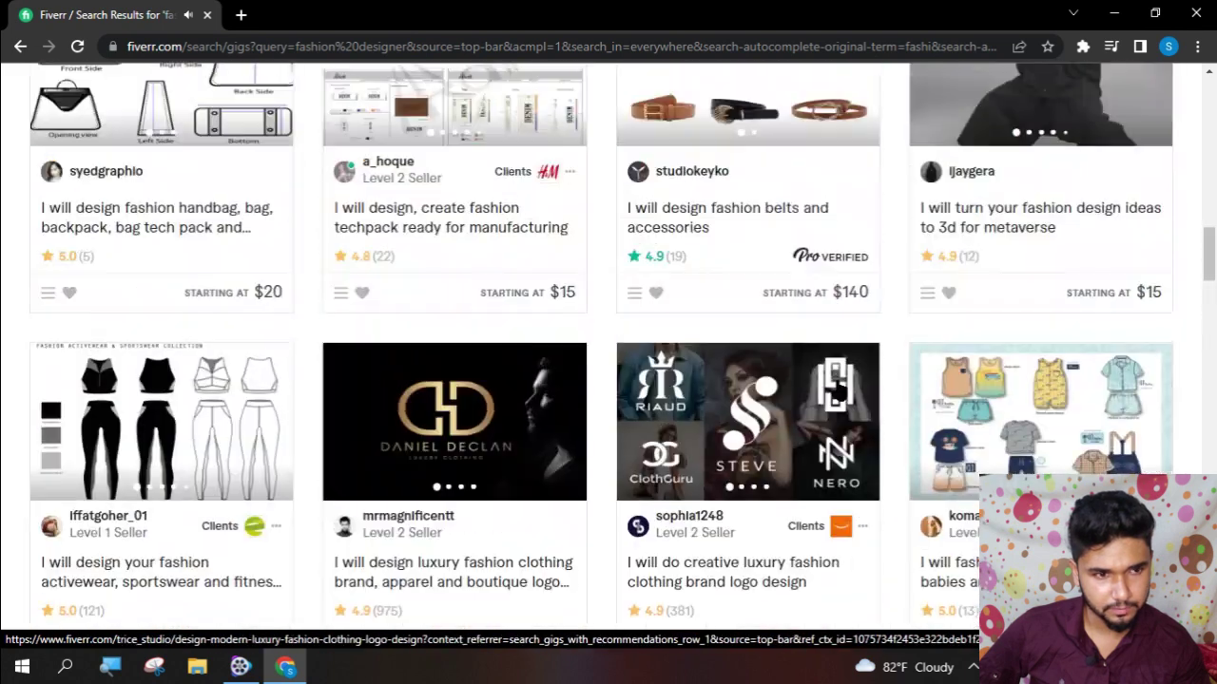
scroll(838, 390, "up", 4)
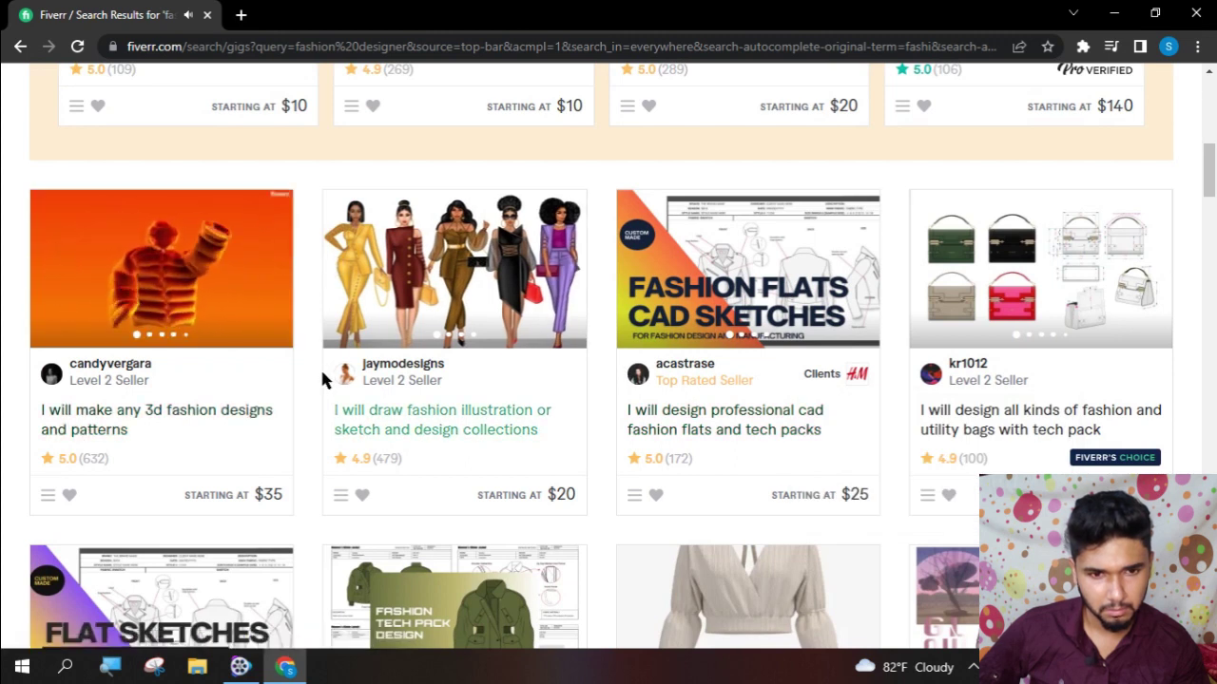
- Flip through four preview slides of the 3D fashion designs gig, then return to the top of the results
mouse_move(283, 296)
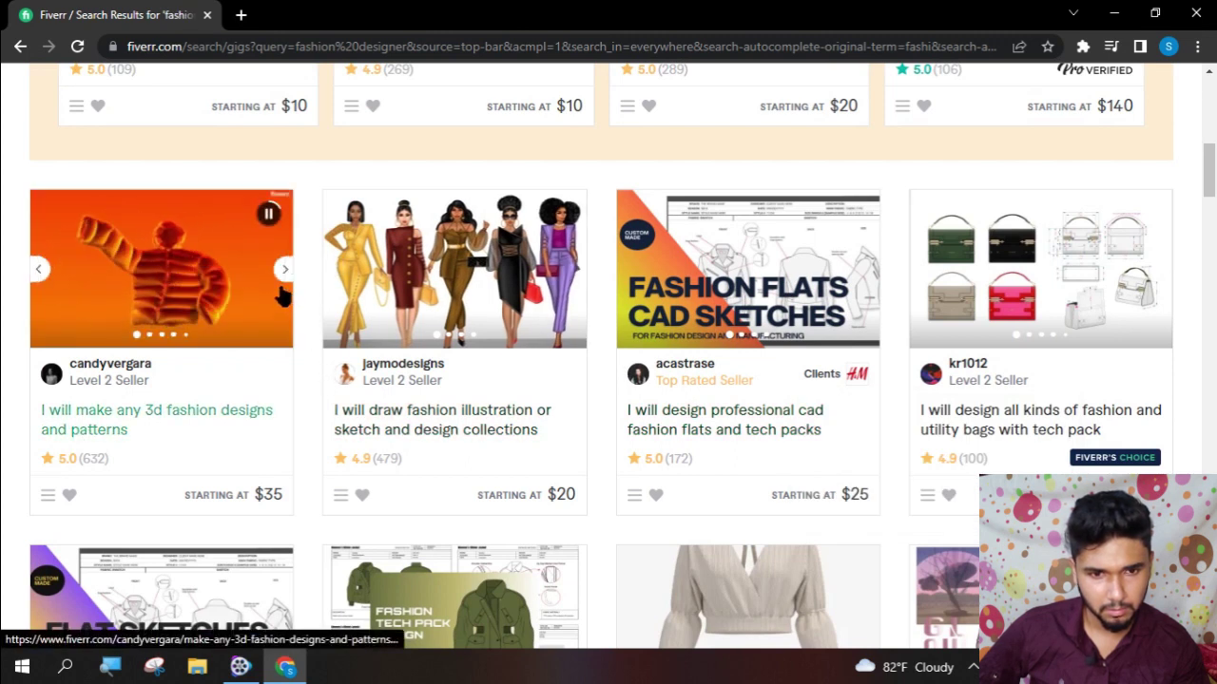
left_click(284, 269)
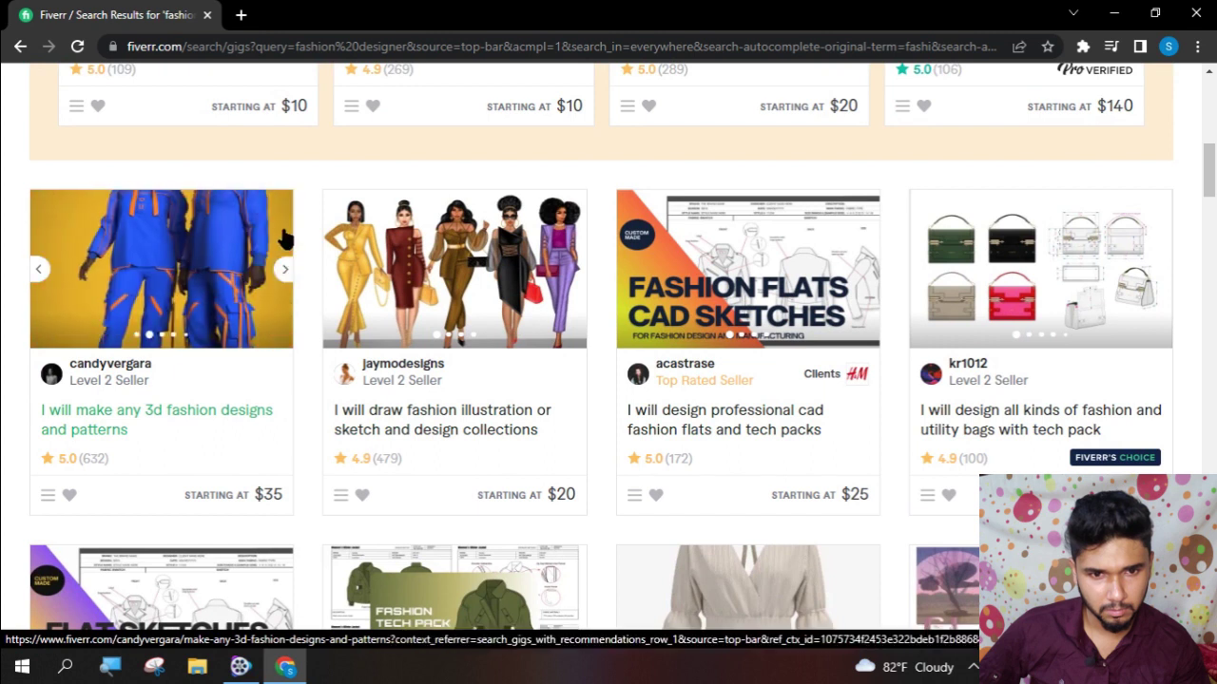
left_click(285, 272)
left_click(284, 272)
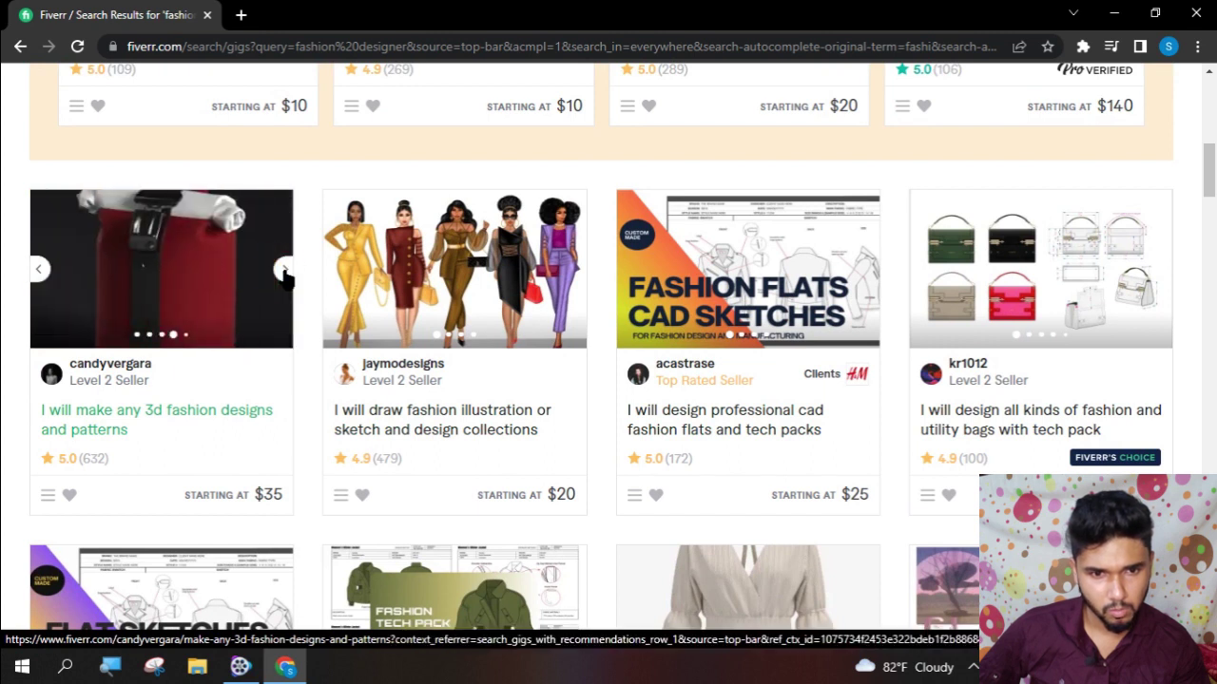
left_click(284, 272)
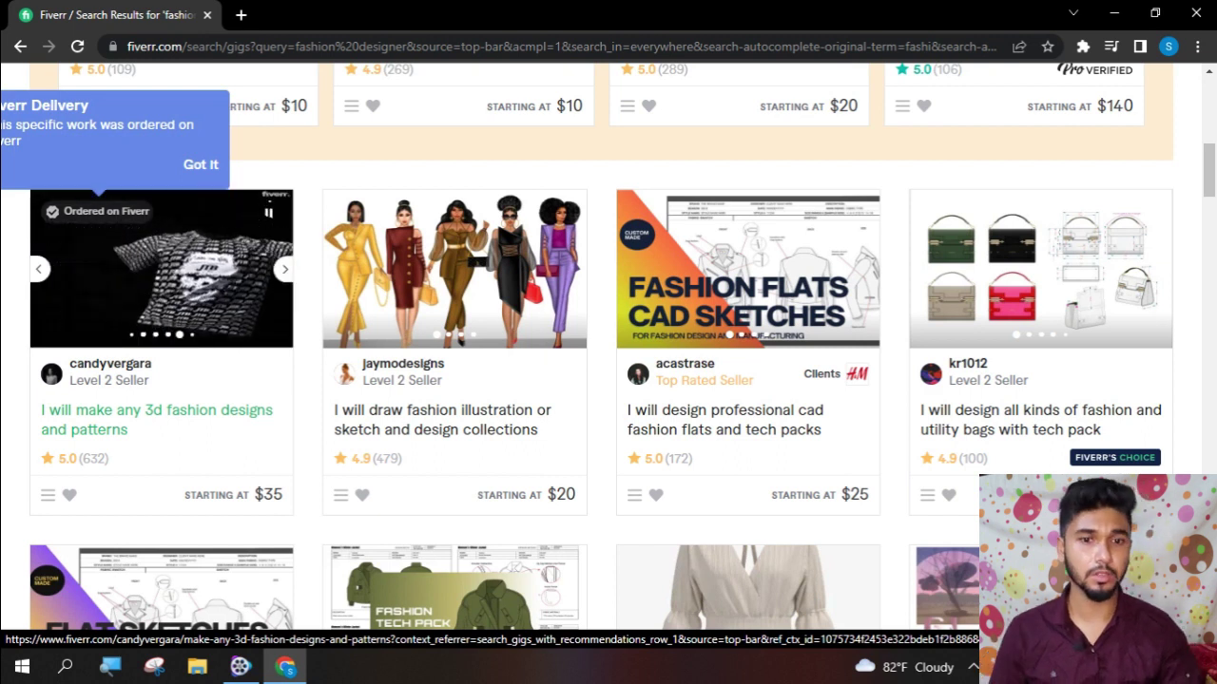
scroll(297, 269, "up", 6)
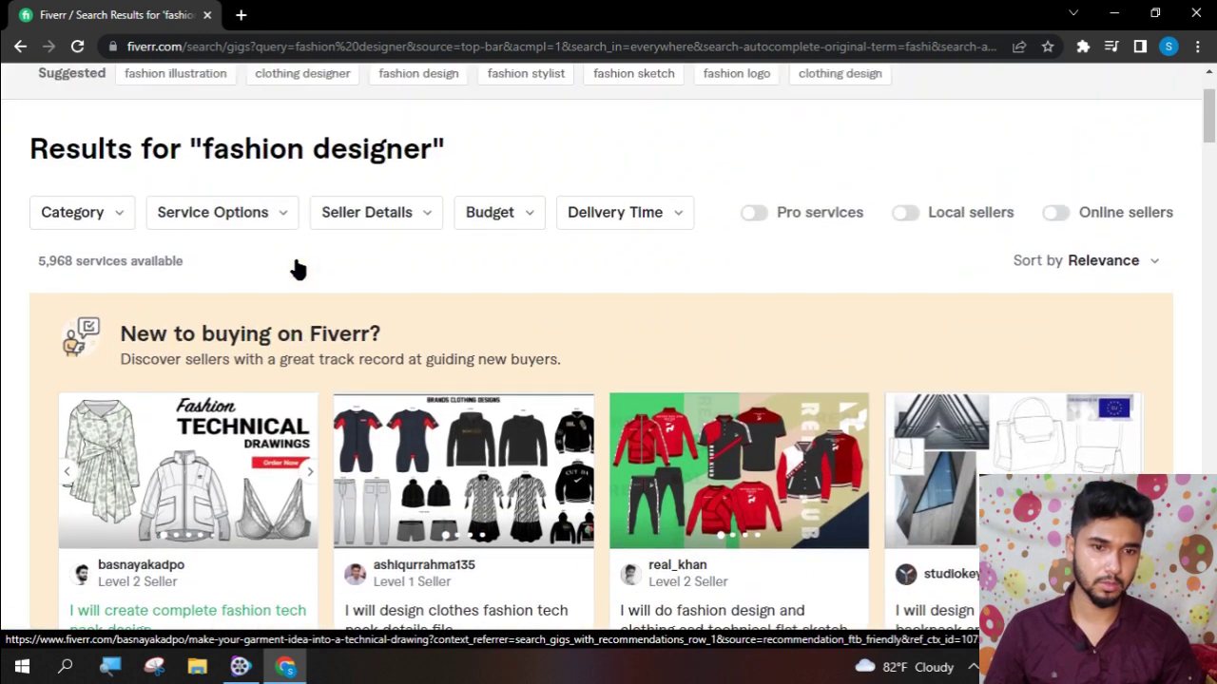
scroll(296, 269, "up", 2)
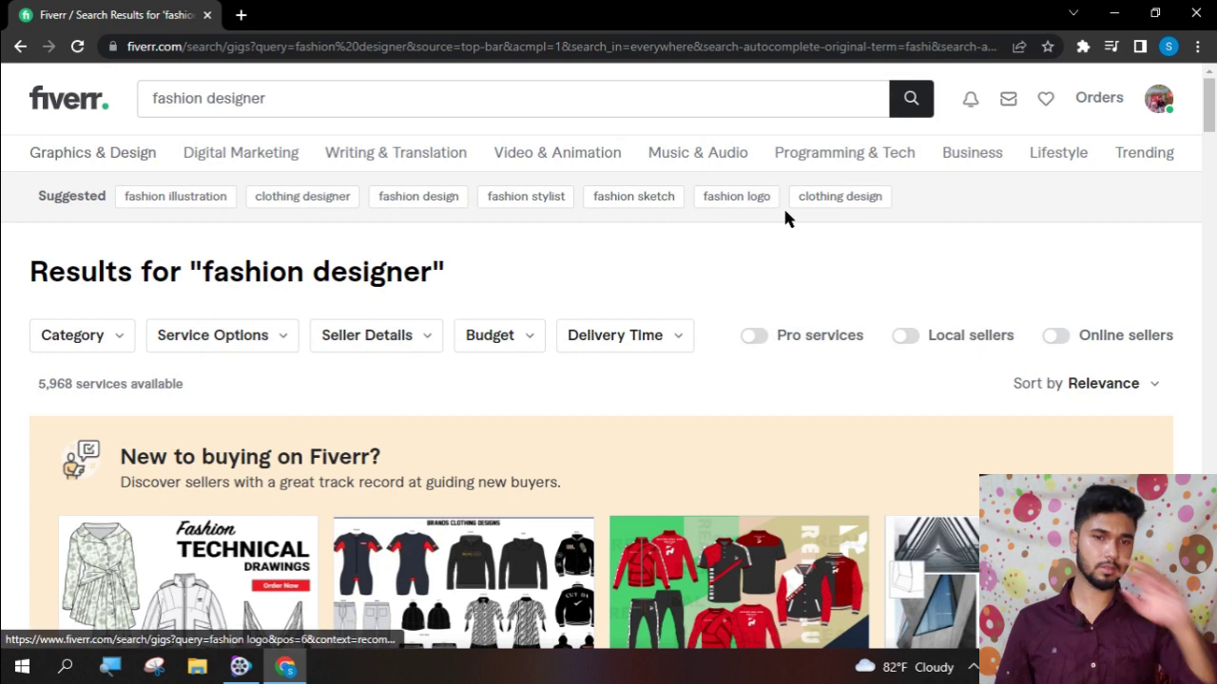
- Switch to 'clothing design' results, browse them, then go back to the Fiverr homepage
left_click(816, 198)
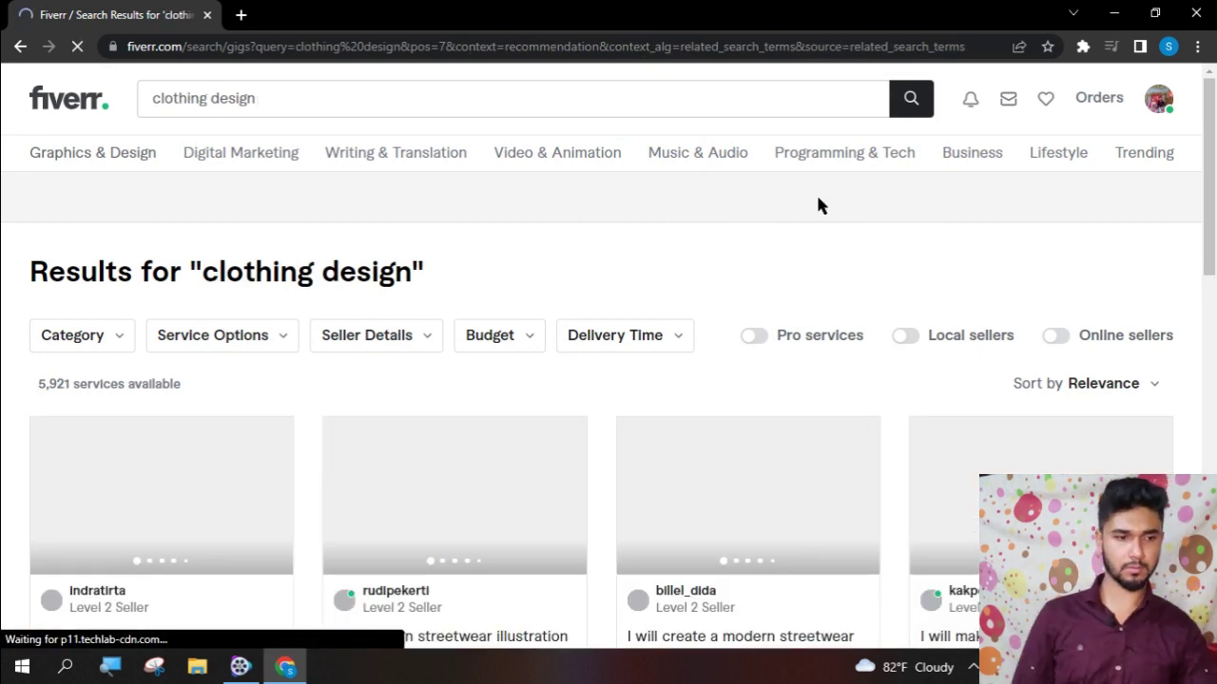
scroll(568, 380, "down", 5)
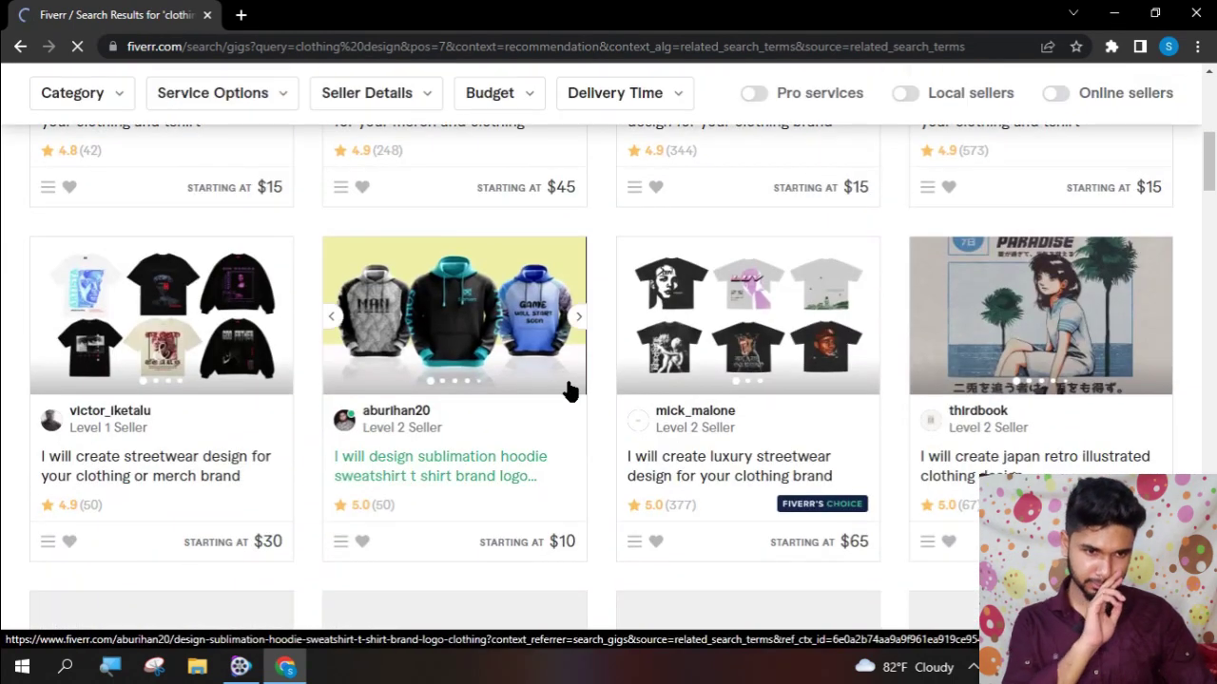
scroll(567, 391, "down", 5)
scroll(567, 390, "down", 8)
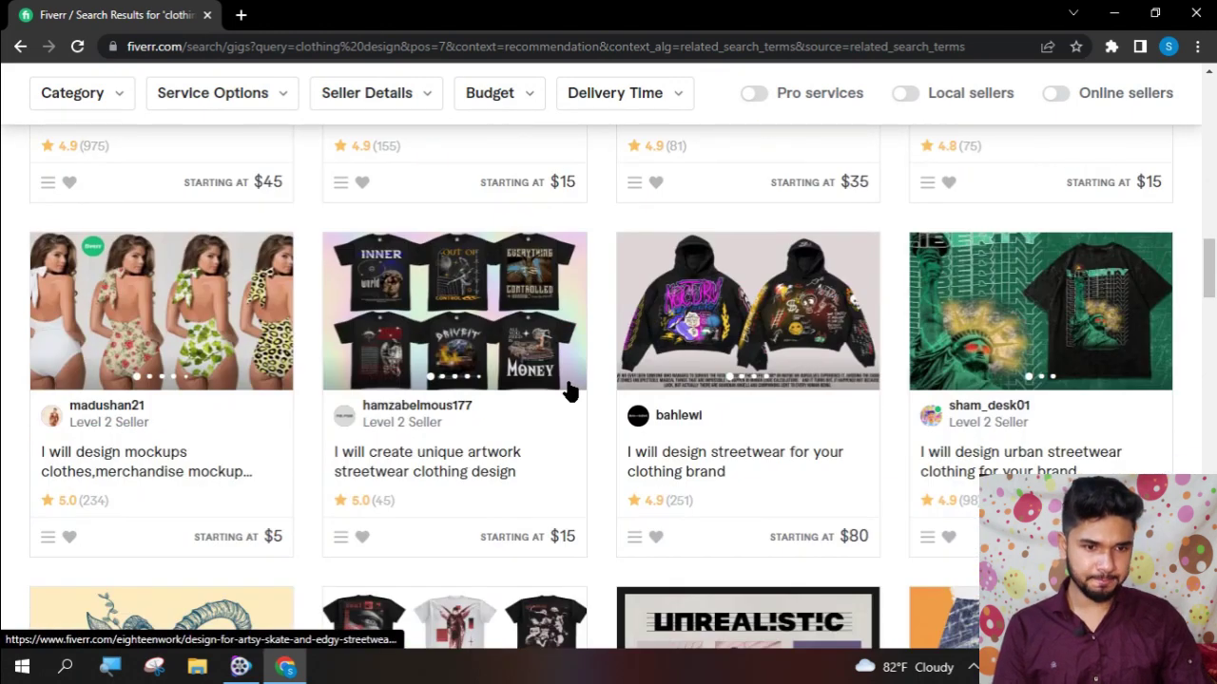
scroll(567, 390, "down", 5)
scroll(568, 391, "down", 10)
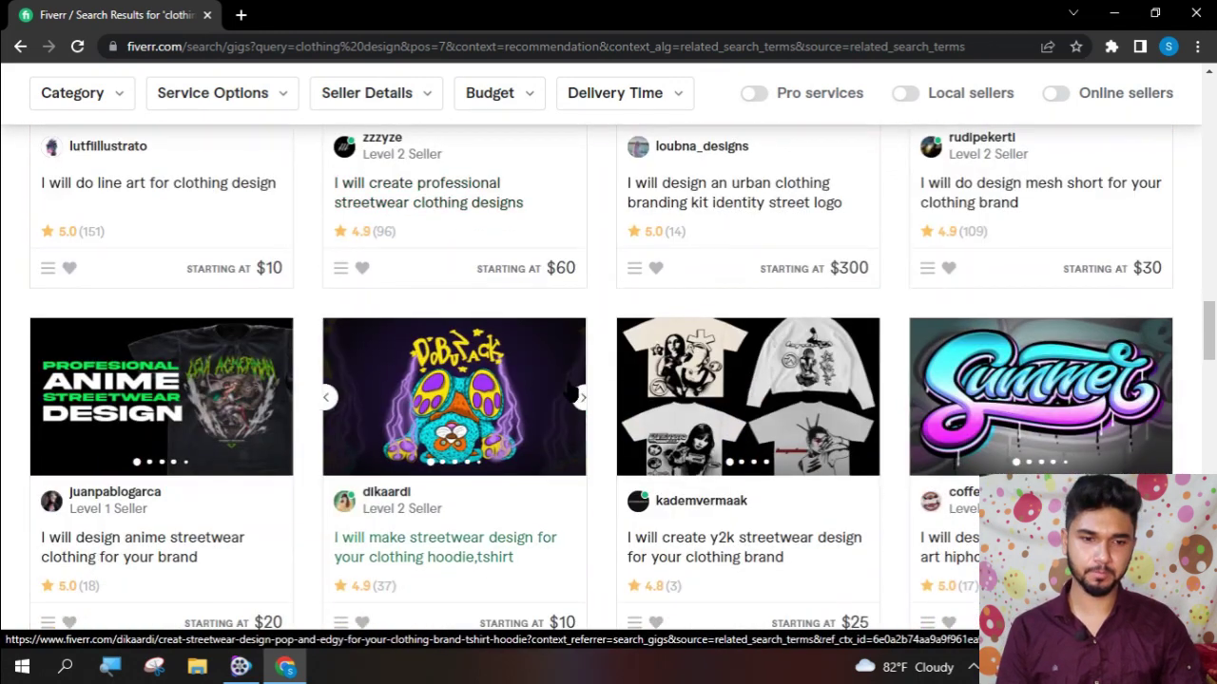
scroll(567, 390, "down", 9)
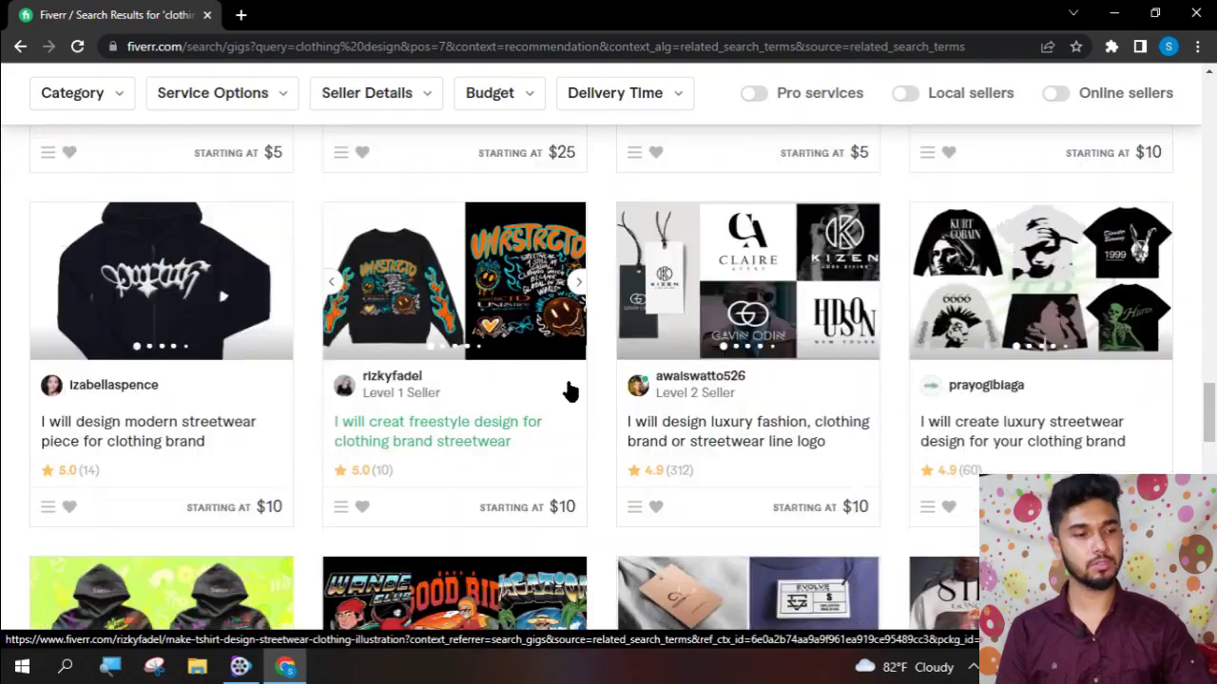
scroll(567, 390, "up", 12)
scroll(565, 376, "up", 20)
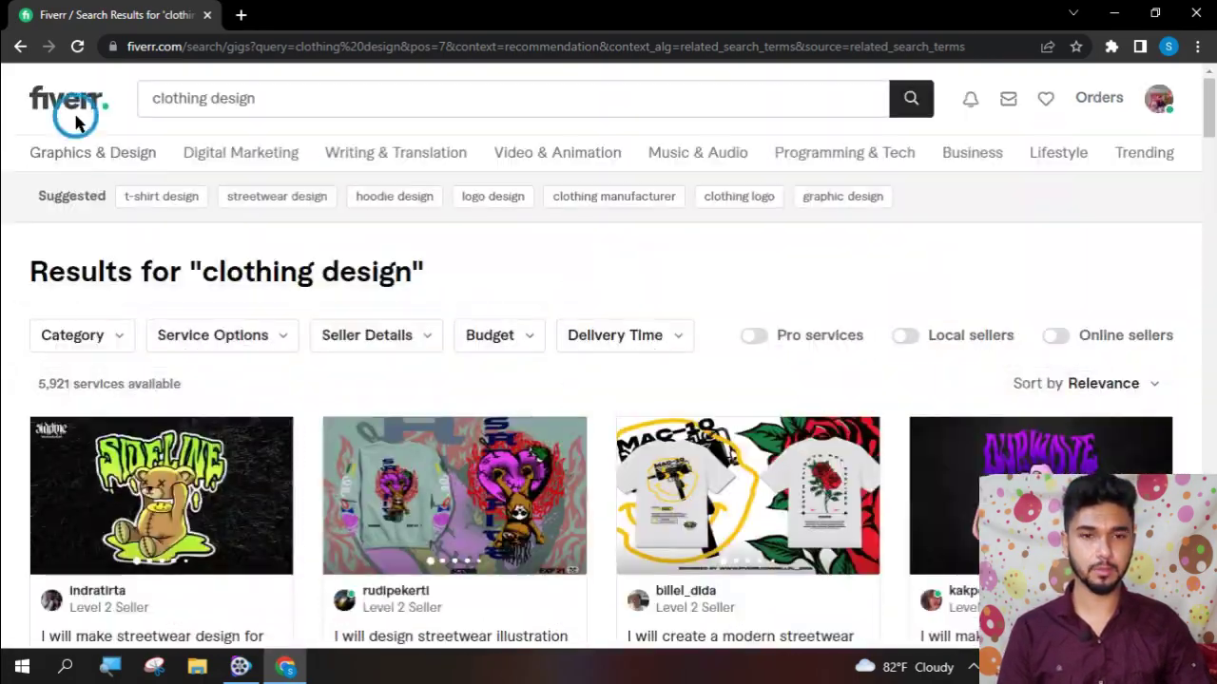
left_click(76, 119)
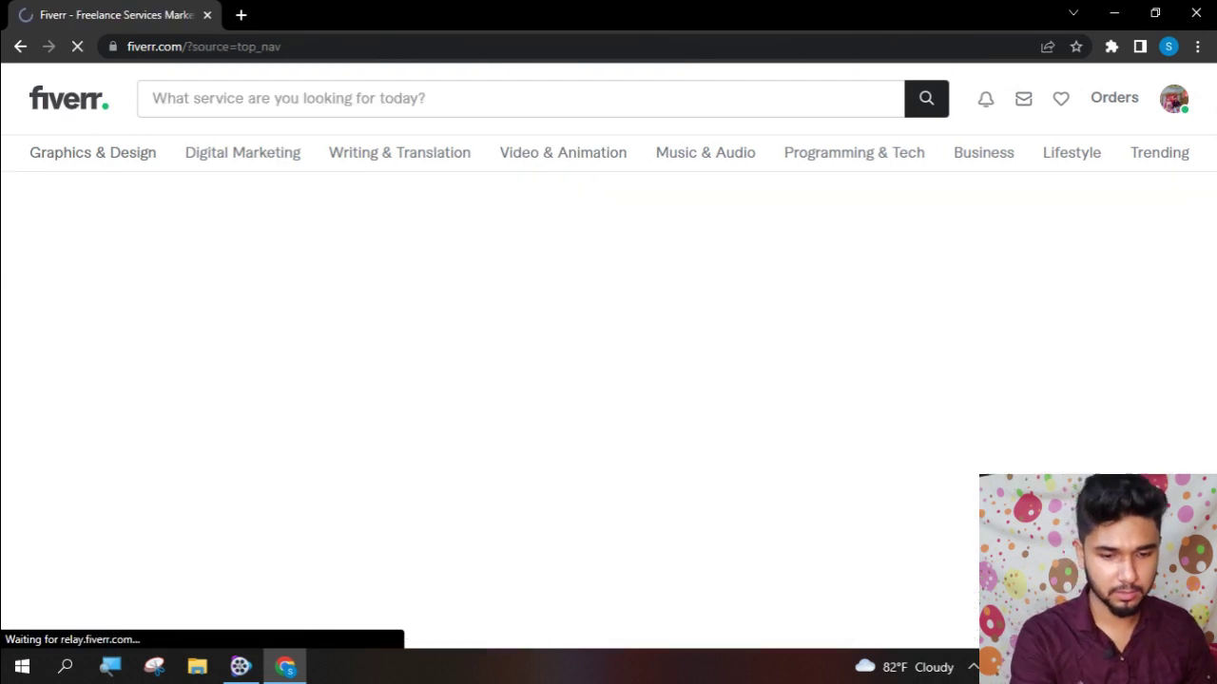
- Load canva.com in a new Chrome tab and return to the Fiverr tab
left_click(251, 20)
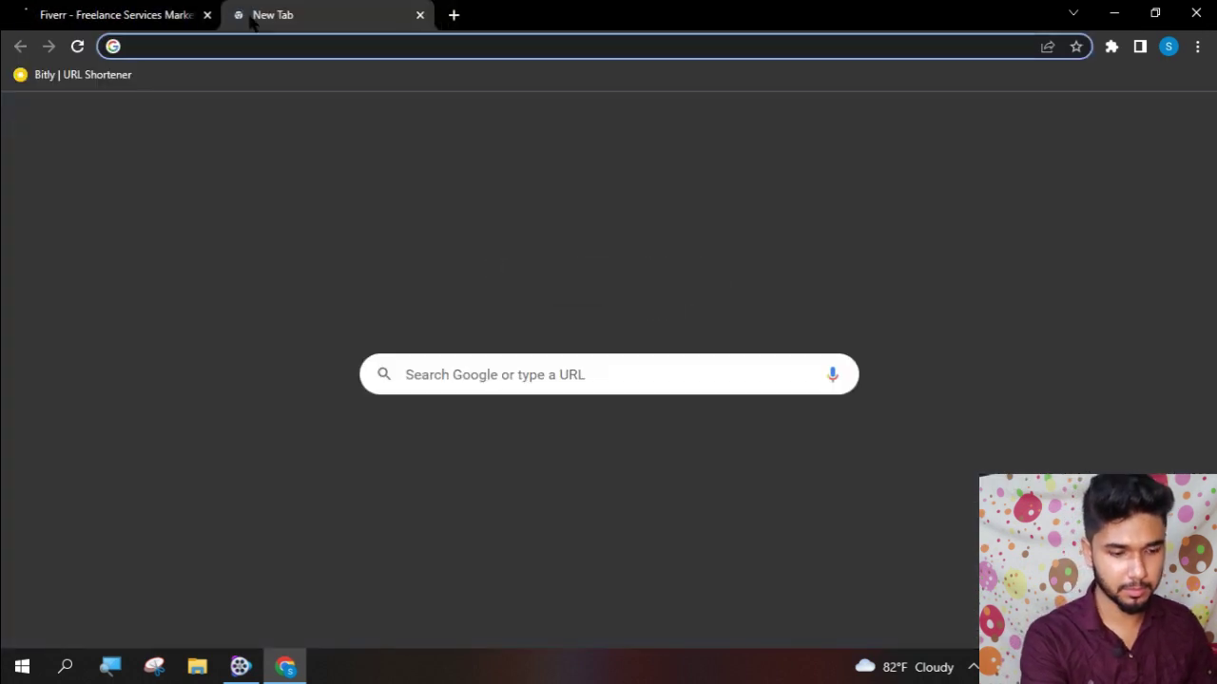
type("canva.com")
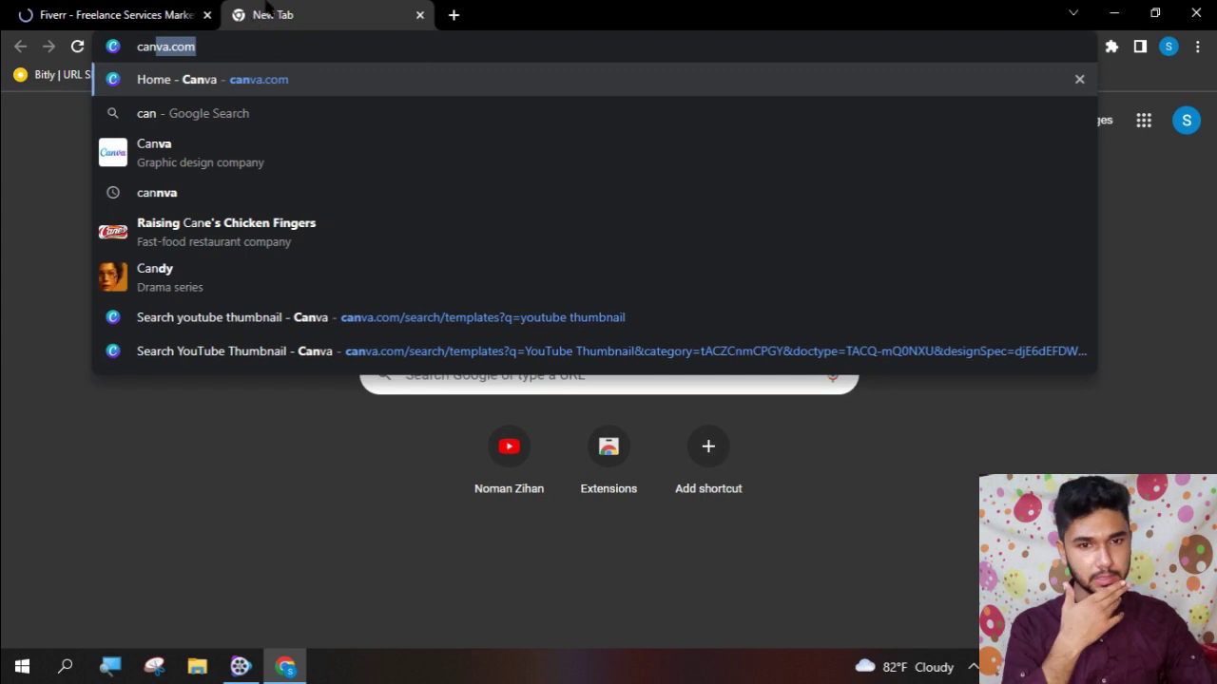
key("Return")
left_click(55, 11)
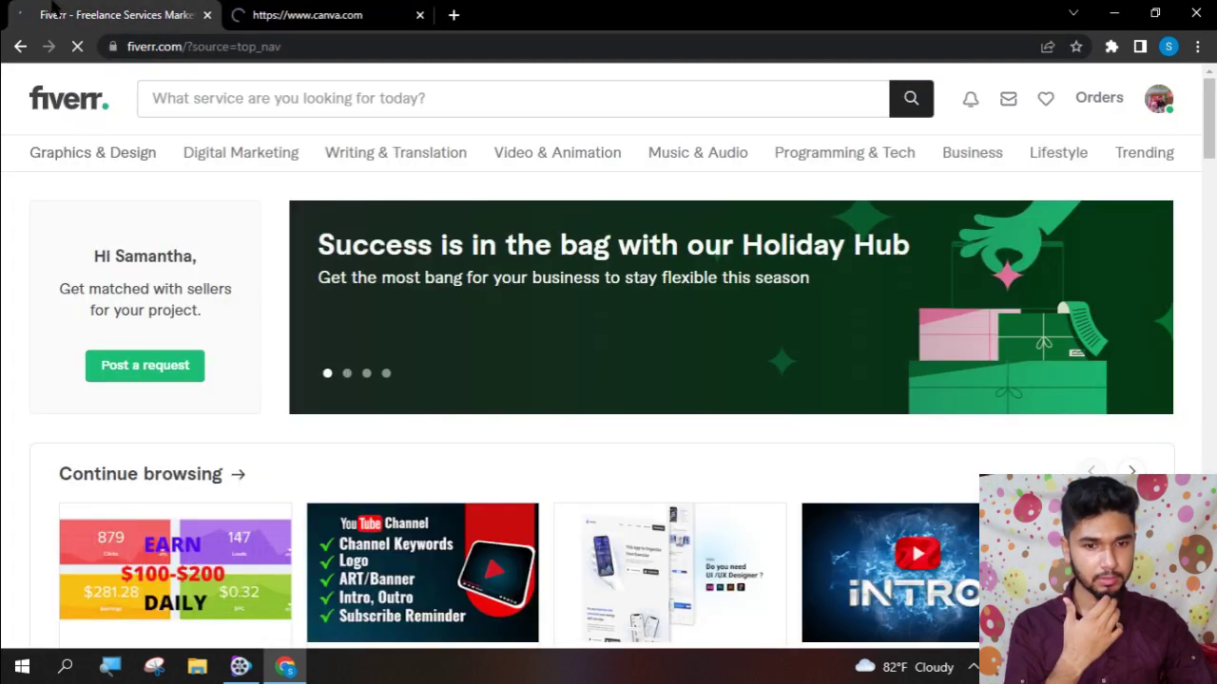
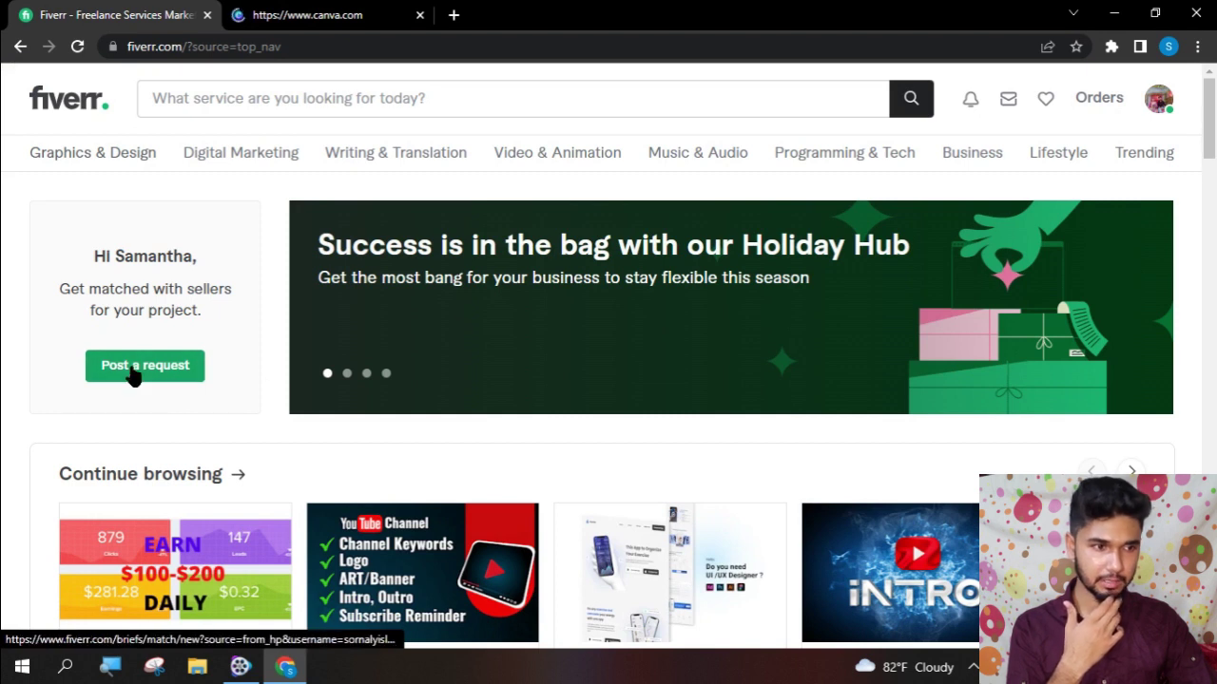
- Go to the seller profile and start a new gig from Active Gigs
left_click(1153, 105)
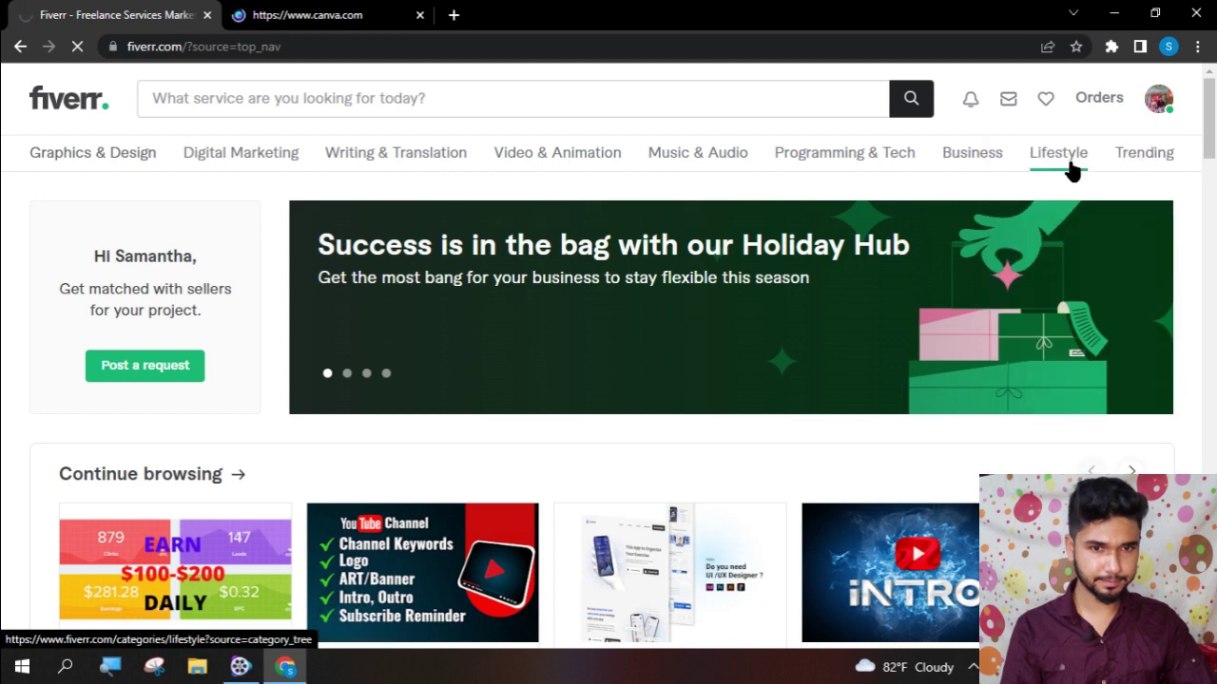
left_click(541, 231)
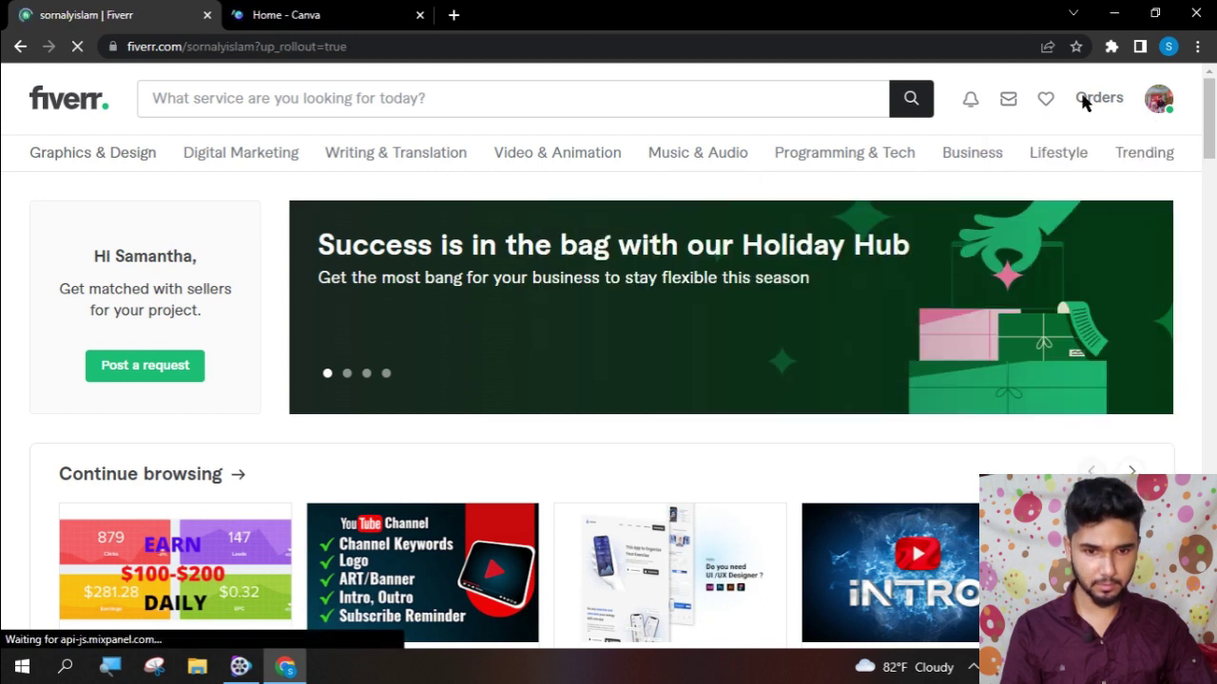
scroll(609, 299, "down", 5)
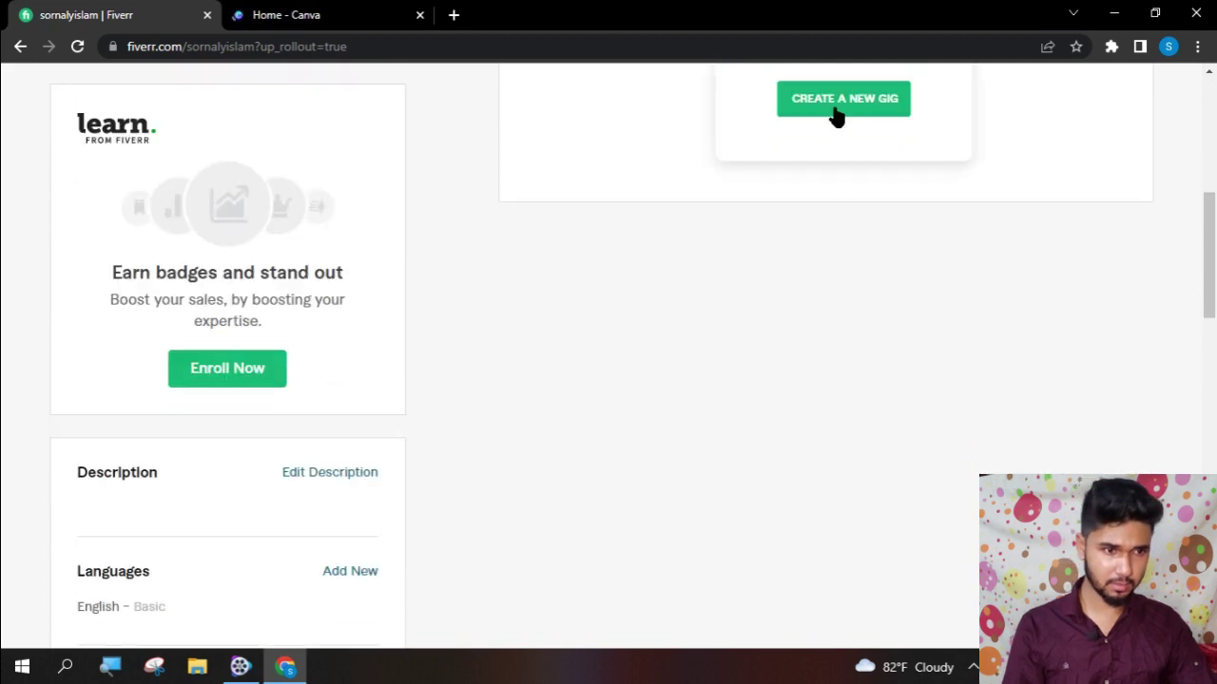
scroll(862, 202, "up", 4)
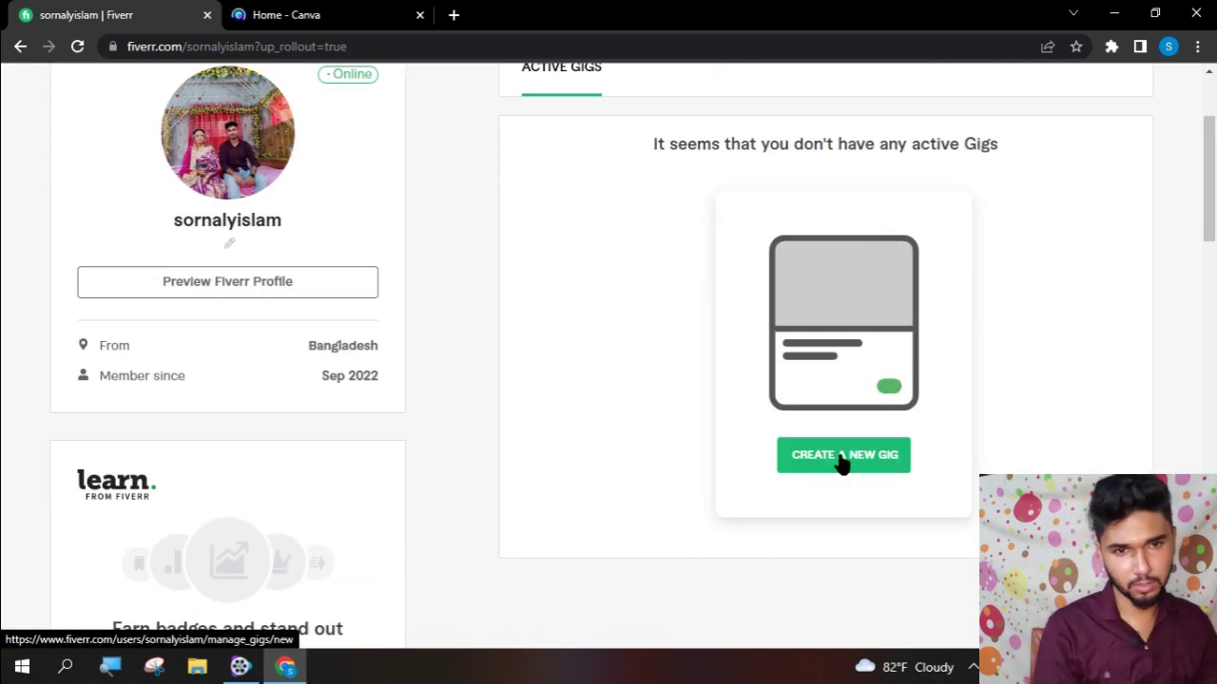
left_click(841, 458)
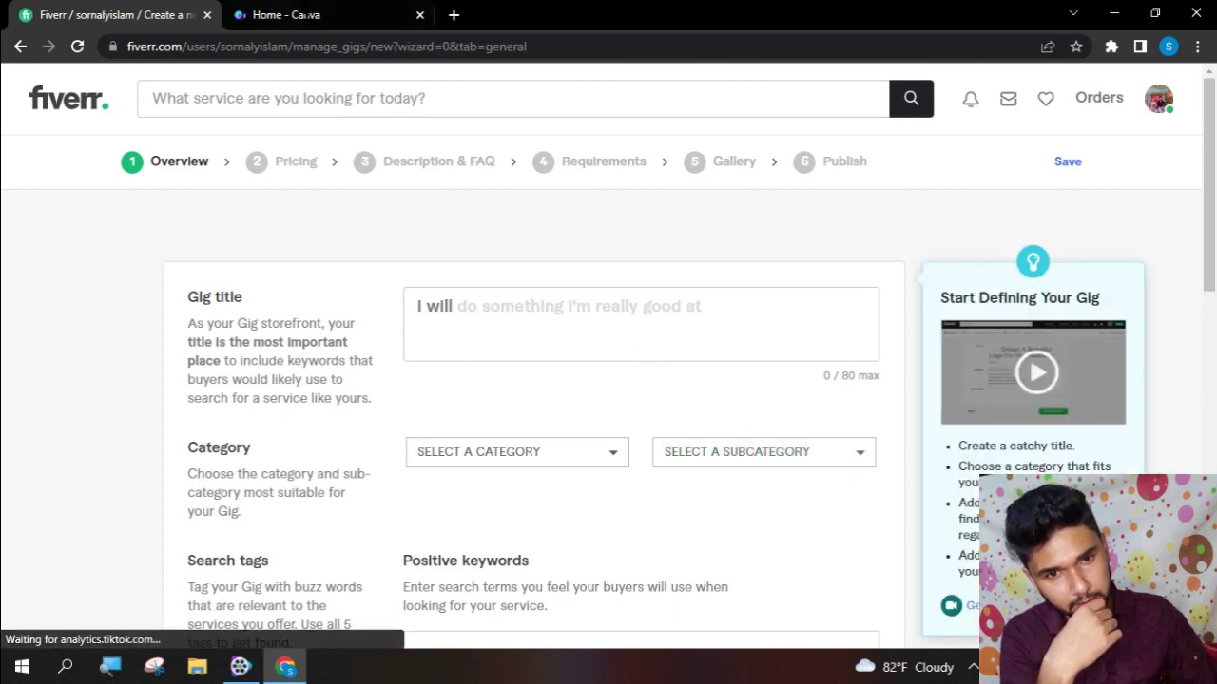
left_click(347, 11)
- Open the Fiverr home page in a second tab beside the gig form
left_click(81, 17)
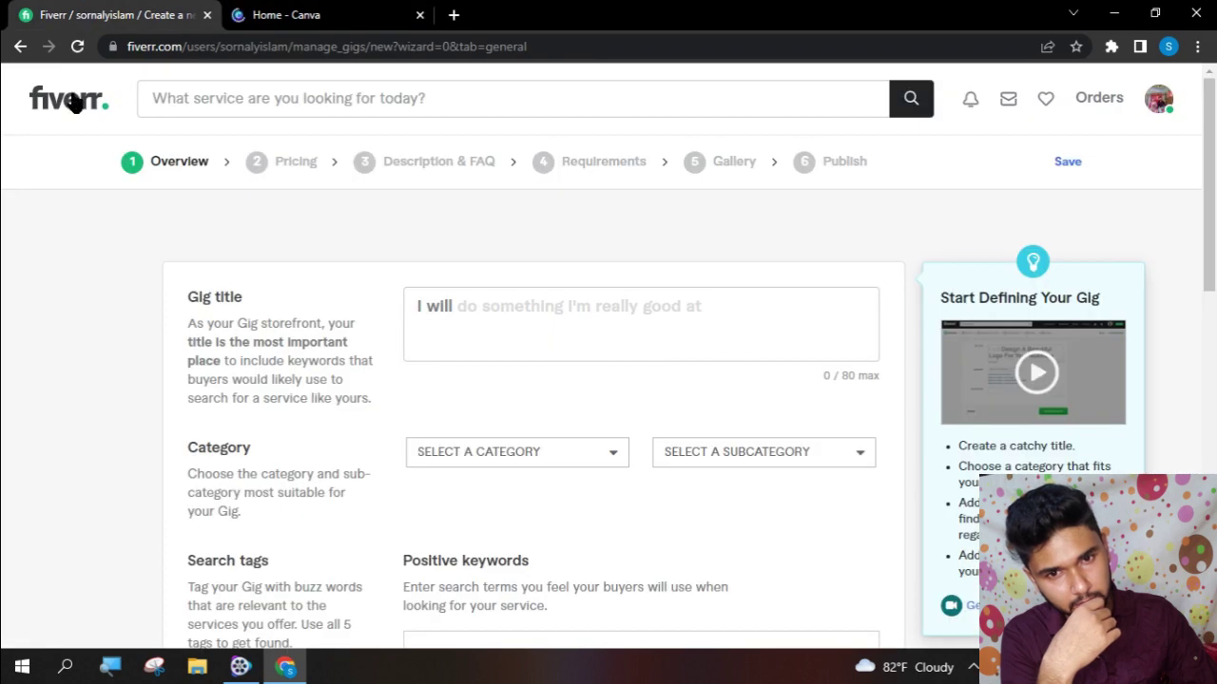
middle_click(52, 89)
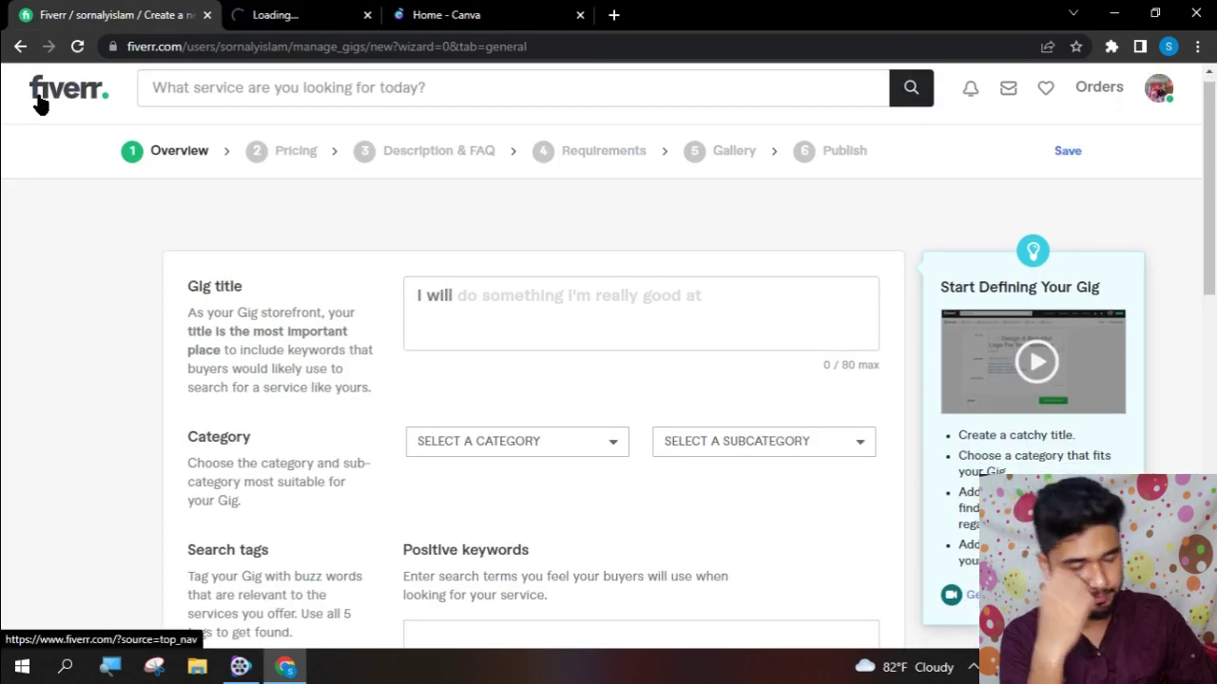
left_click(596, 11)
left_click(380, 11)
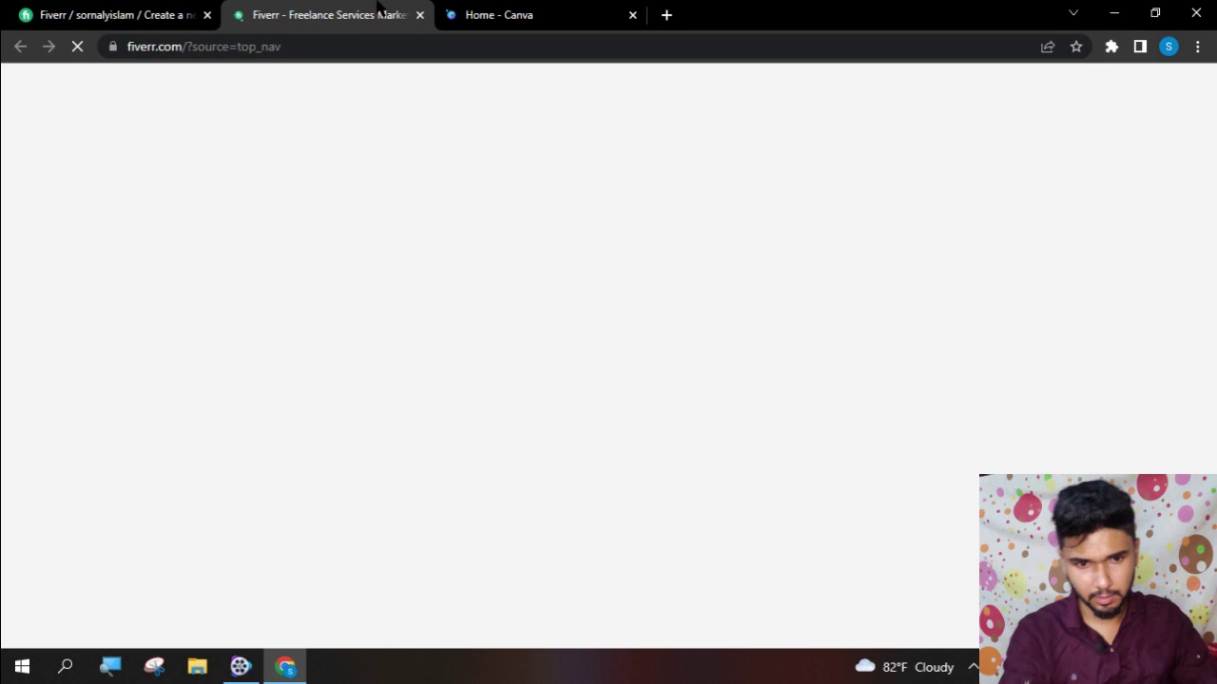
- Browse Digital Marketing to the Social Media Marketing category listing
scroll(381, 108, "down", 4)
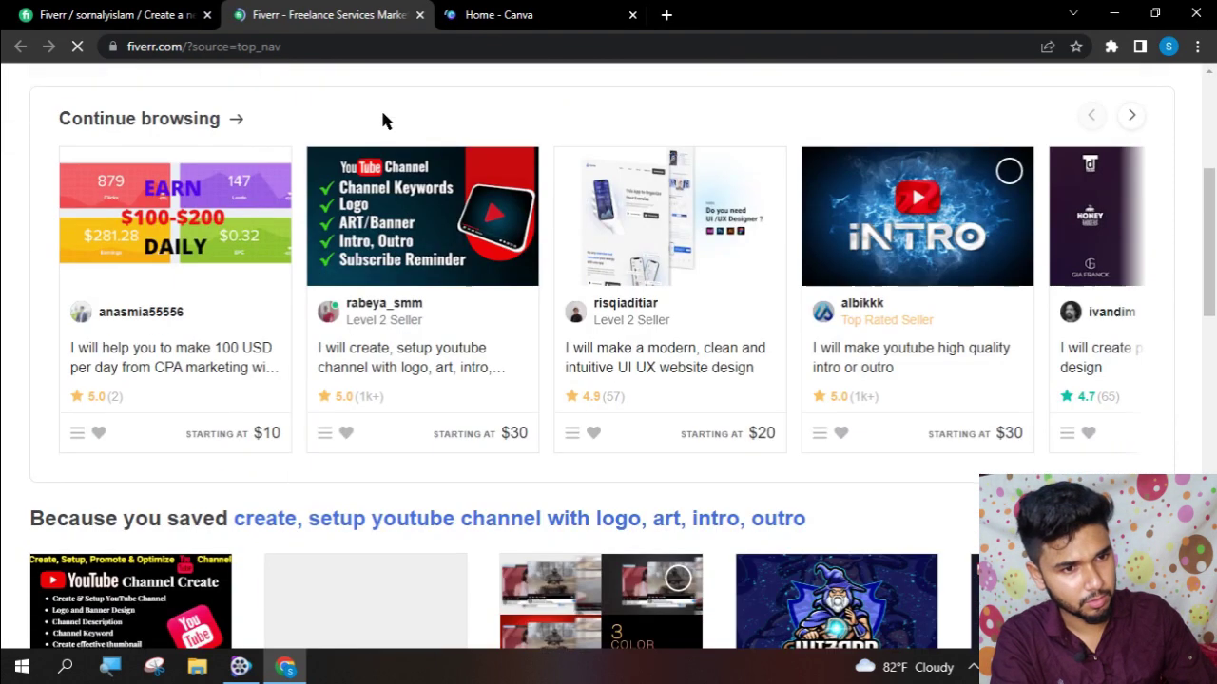
scroll(381, 119, "up", 4)
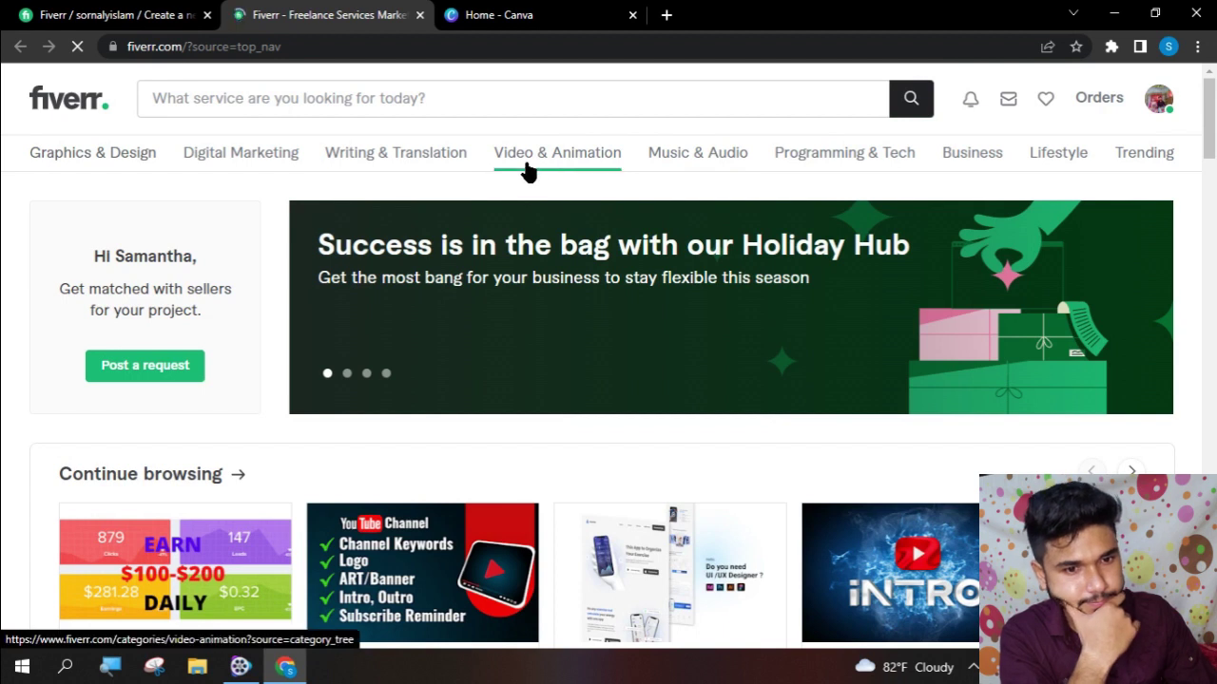
mouse_move(537, 167)
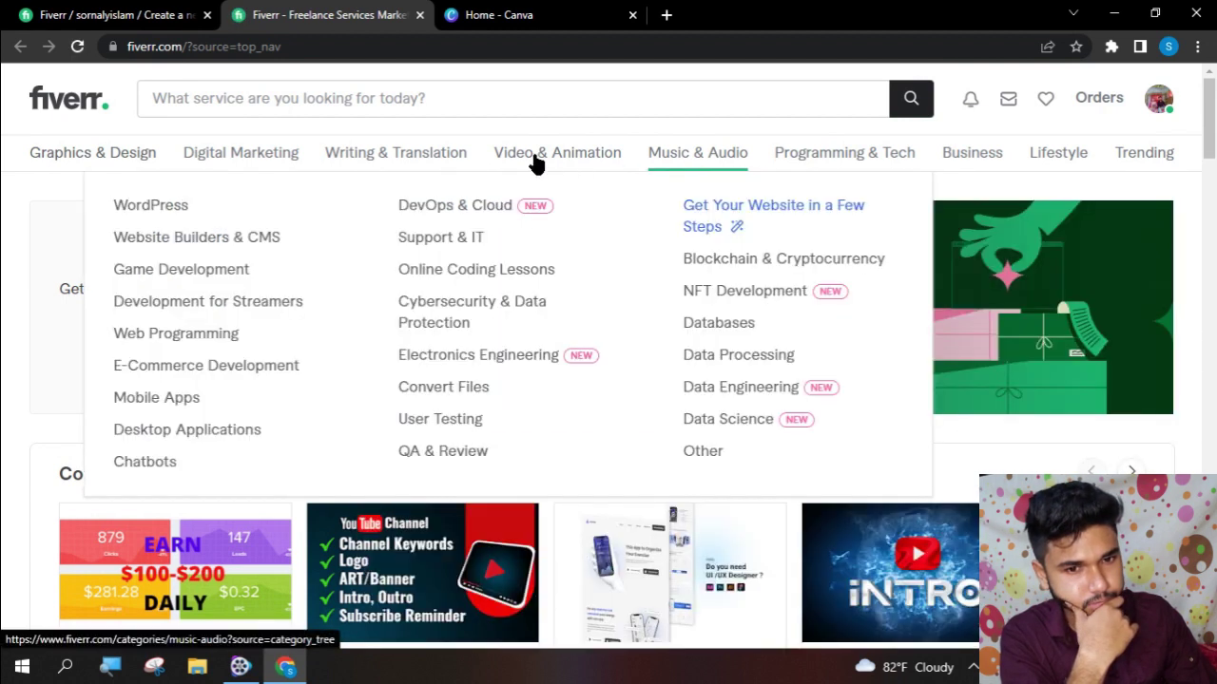
mouse_move(203, 177)
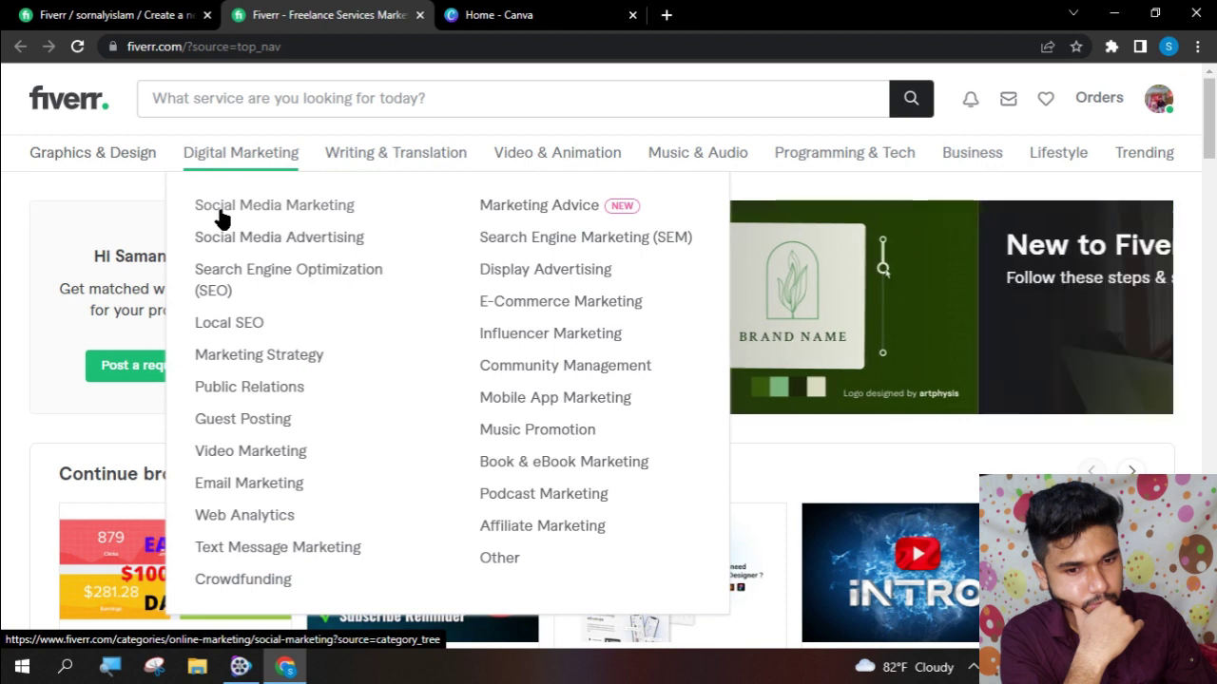
left_click(292, 216)
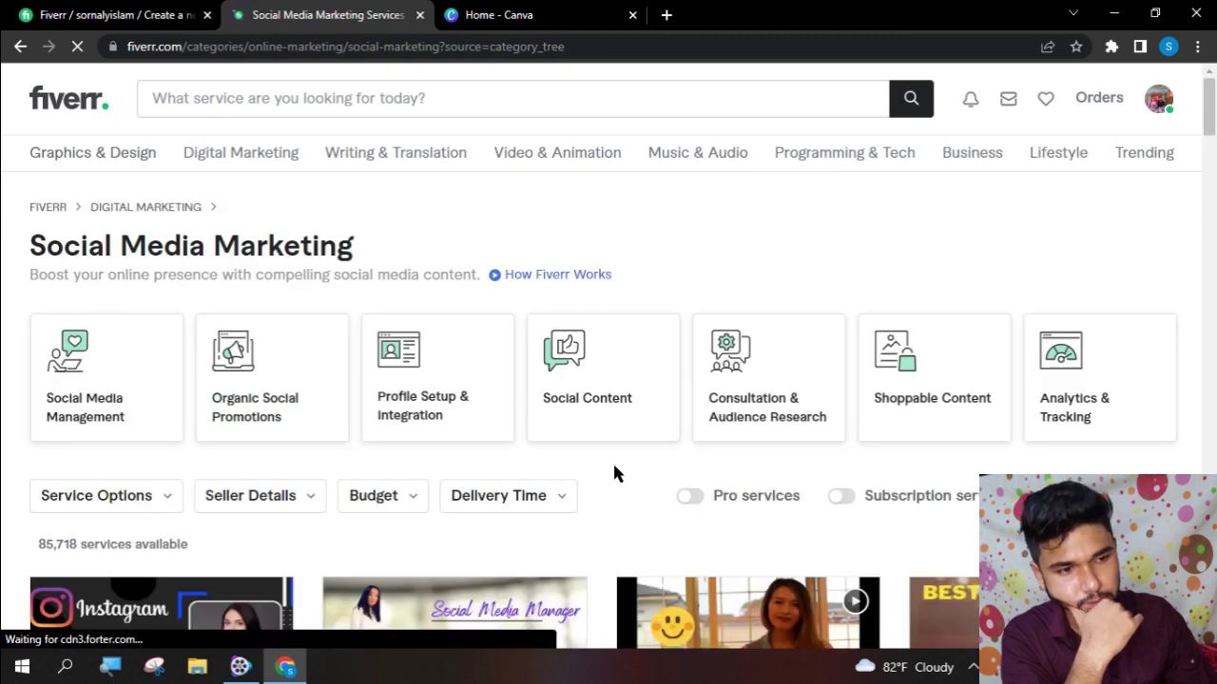
scroll(615, 476, "down", 2)
- Scroll the Social Media Marketing listing and open the 'youtube video promotion with google ads' gig
scroll(615, 473, "down", 4)
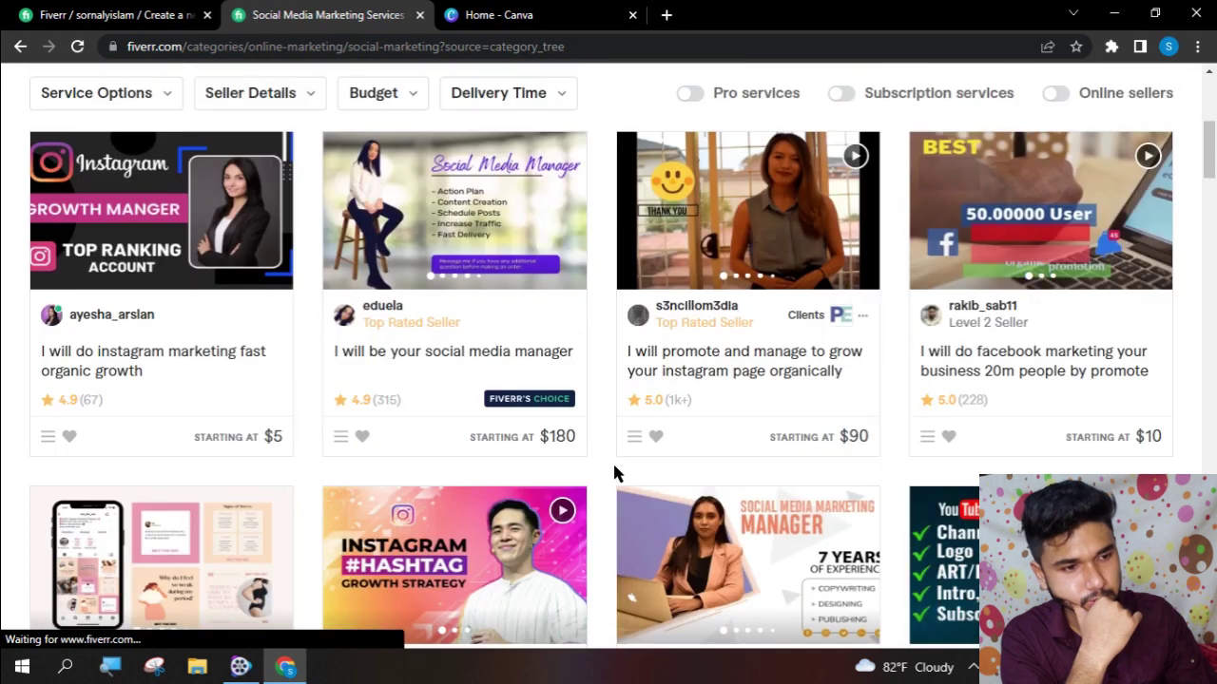
scroll(613, 472, "down", 5)
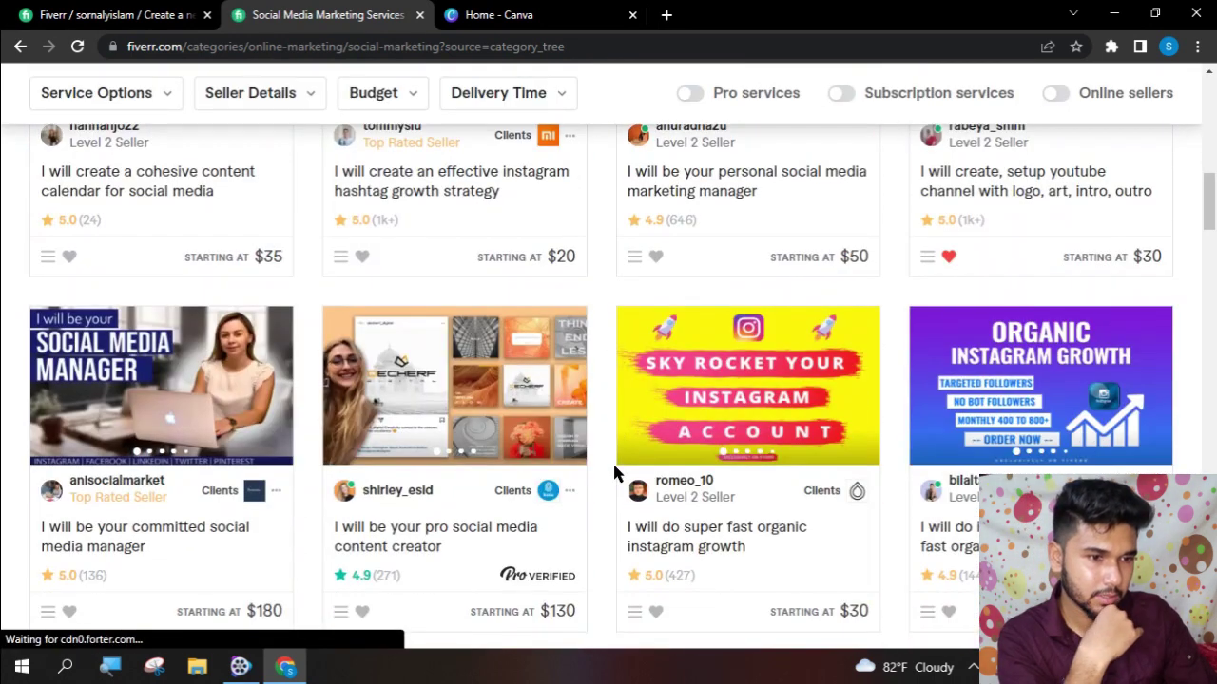
scroll(728, 456, "up", 3)
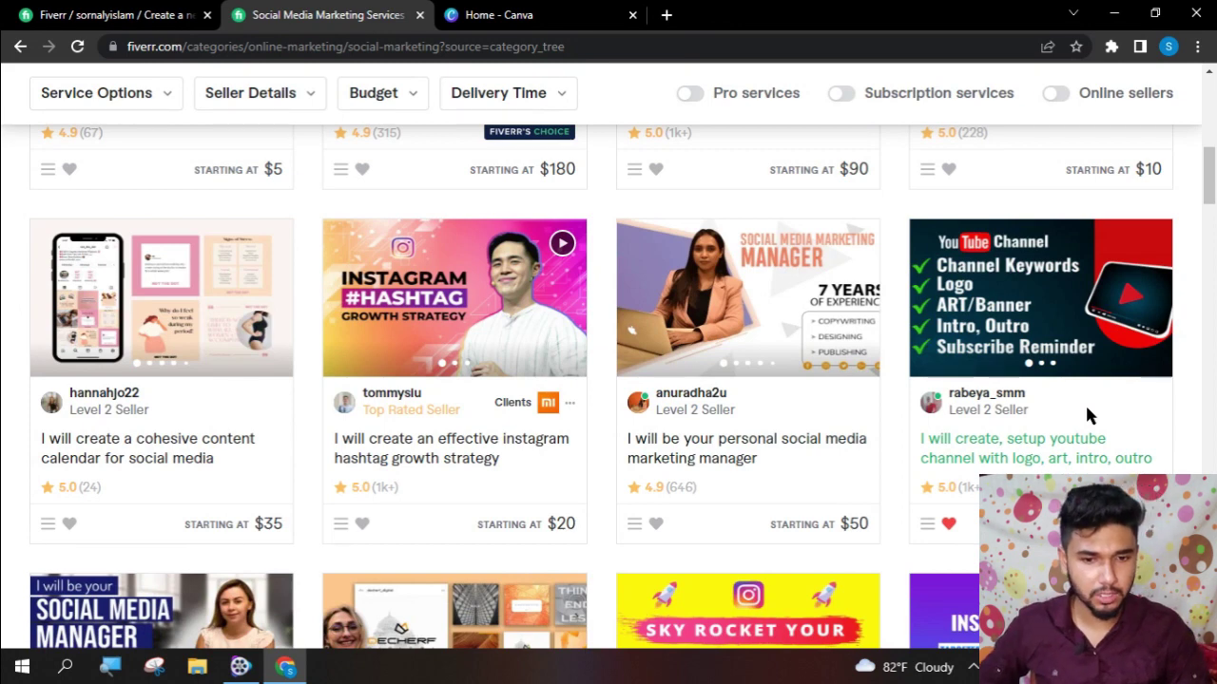
scroll(1084, 403, "down", 7)
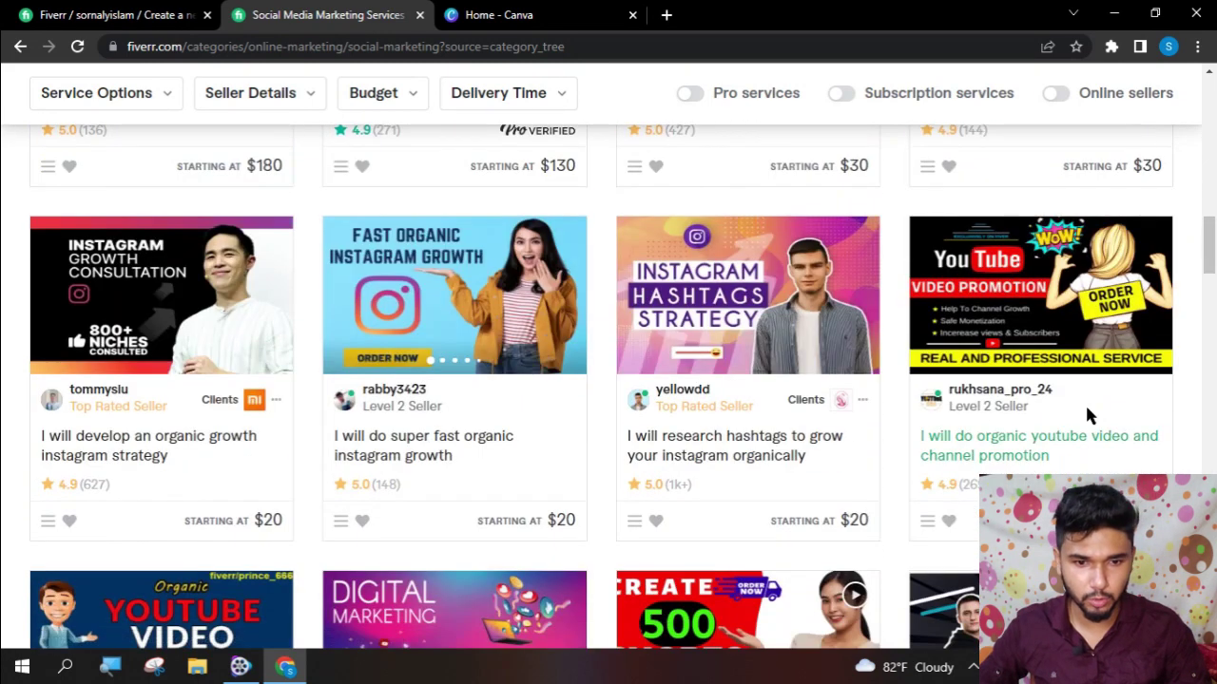
scroll(1085, 403, "down", 5)
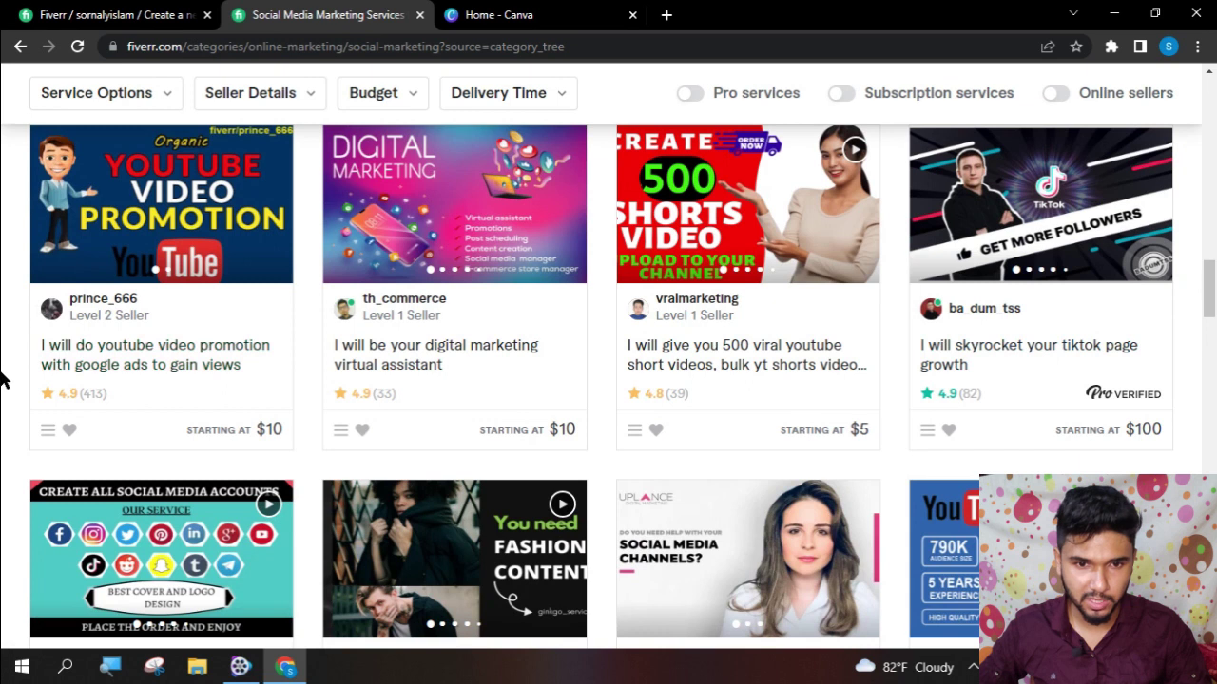
scroll(3, 389, "up", 1)
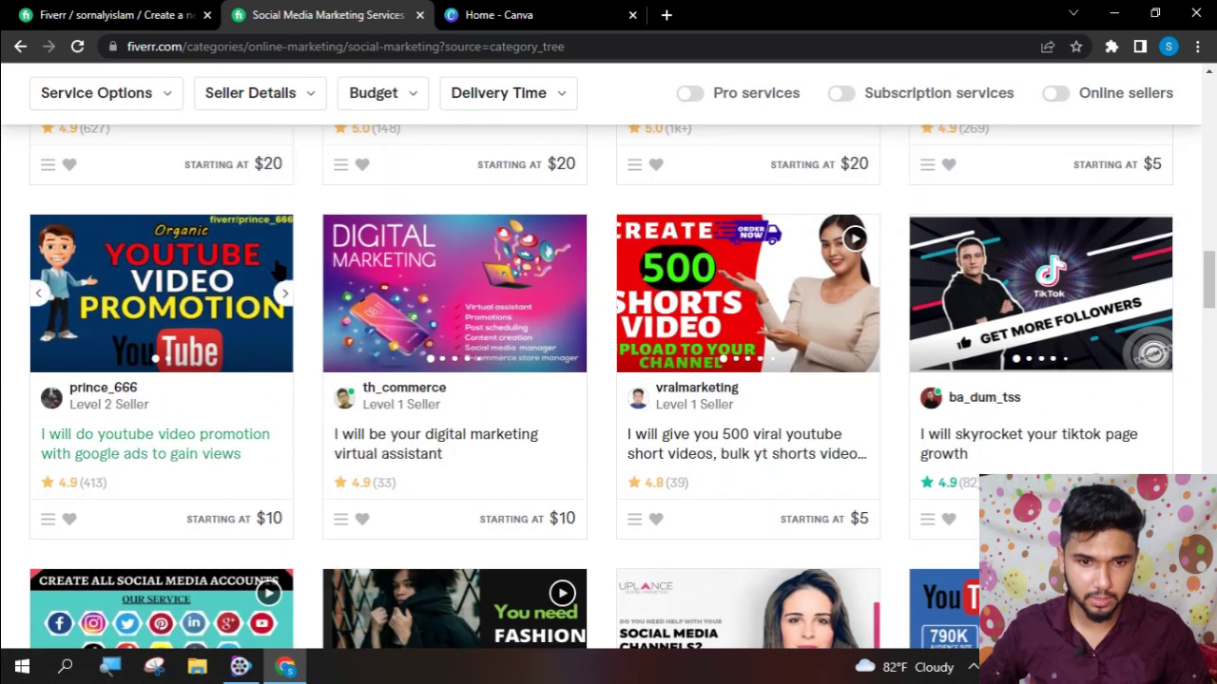
left_click(115, 461)
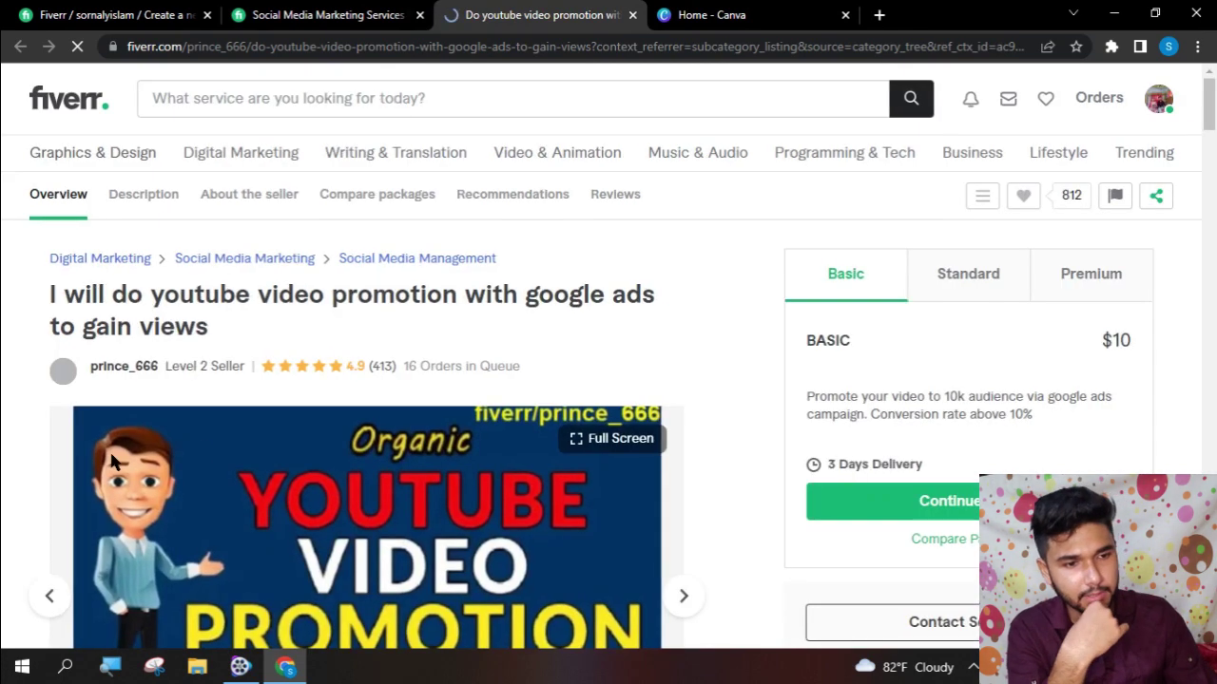
- Flip through the competitor gig's gallery images
scroll(271, 430, "down", 5)
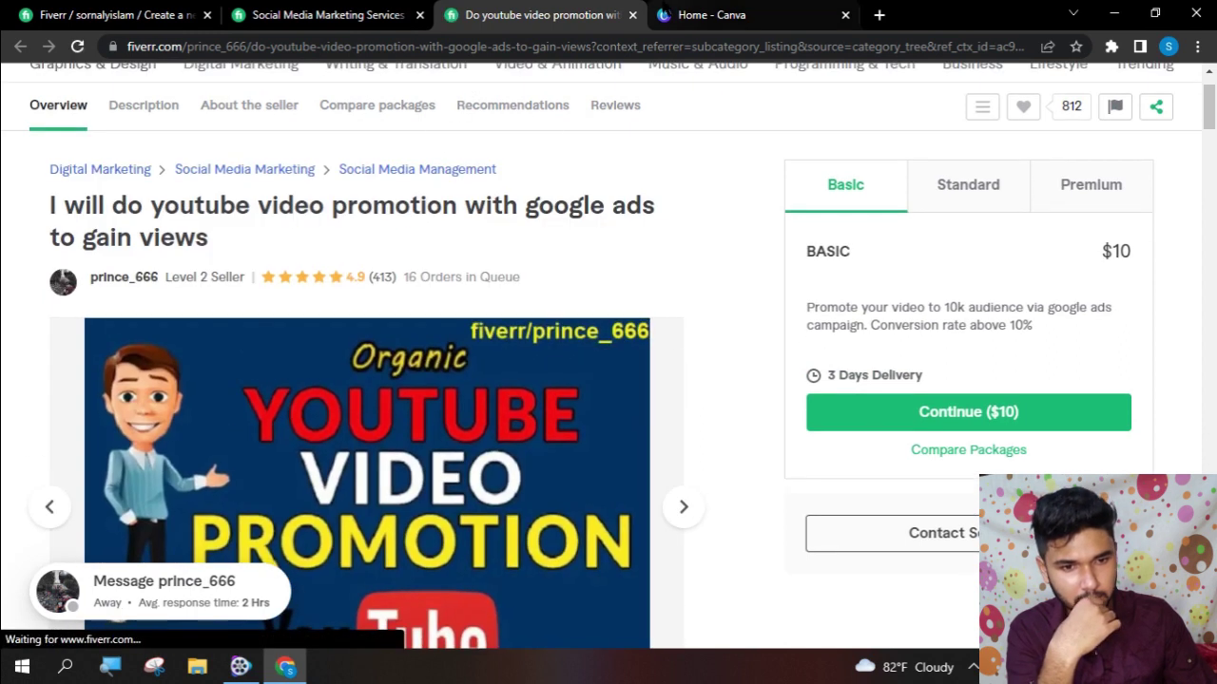
left_click(713, 14)
left_click(328, 15)
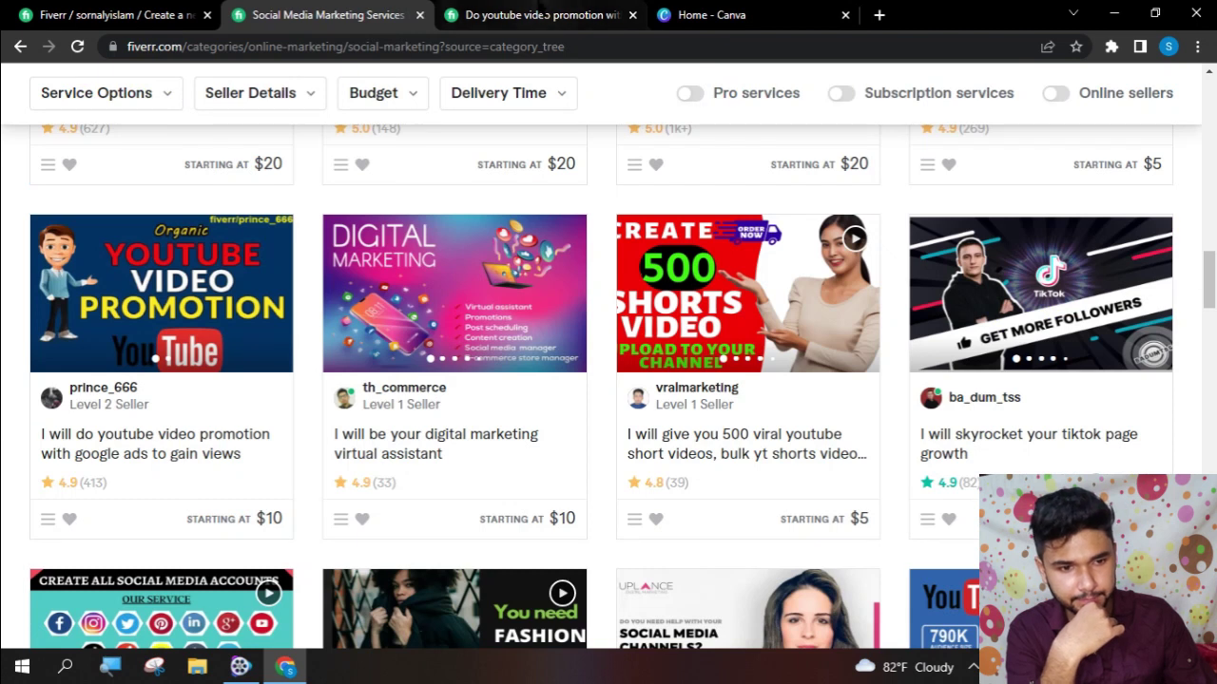
left_click(532, 14)
scroll(528, 371, "down", 2)
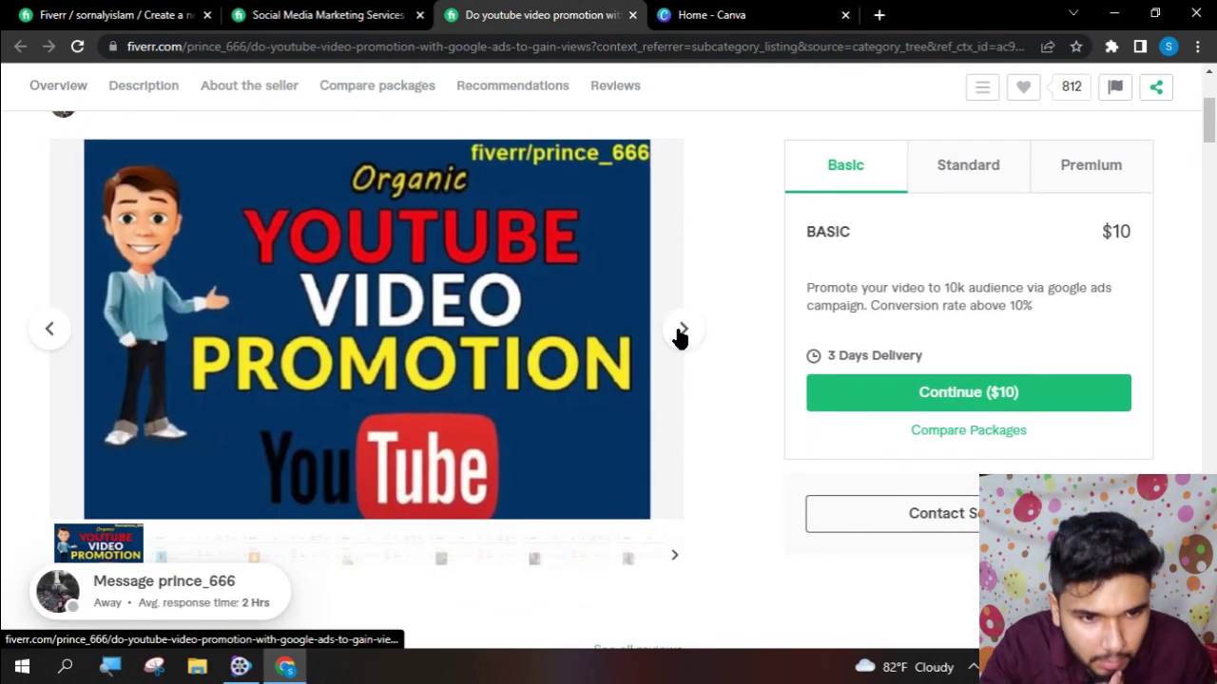
left_click(680, 333)
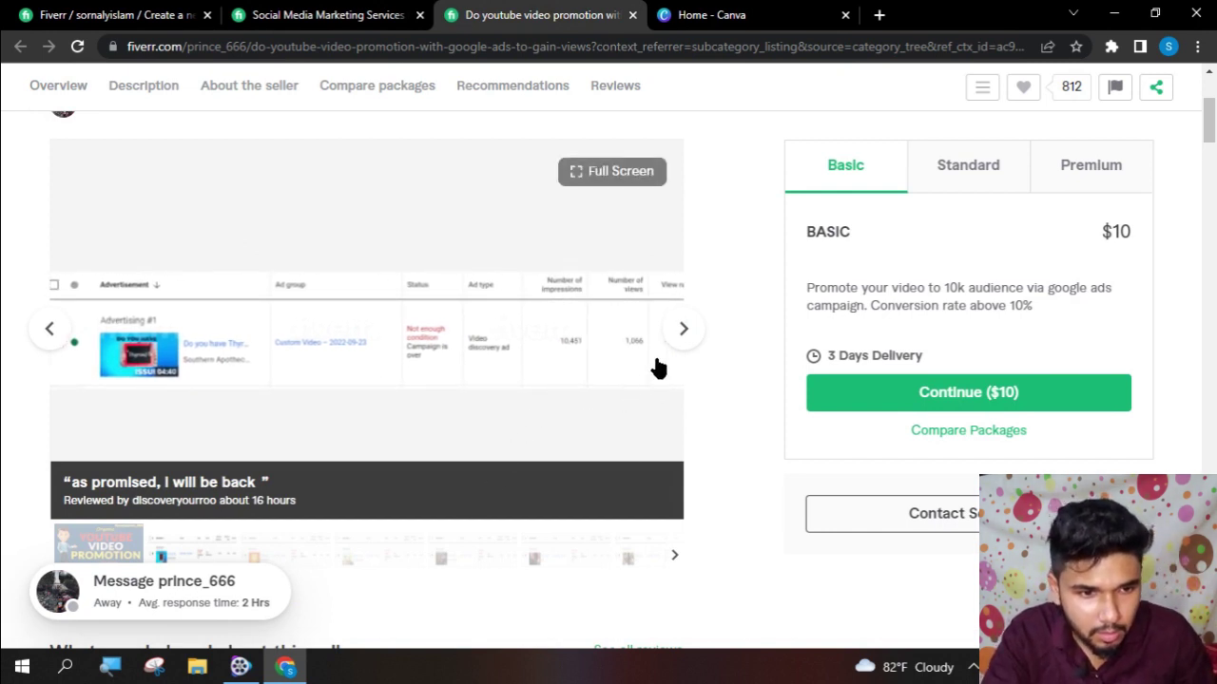
left_click(683, 329)
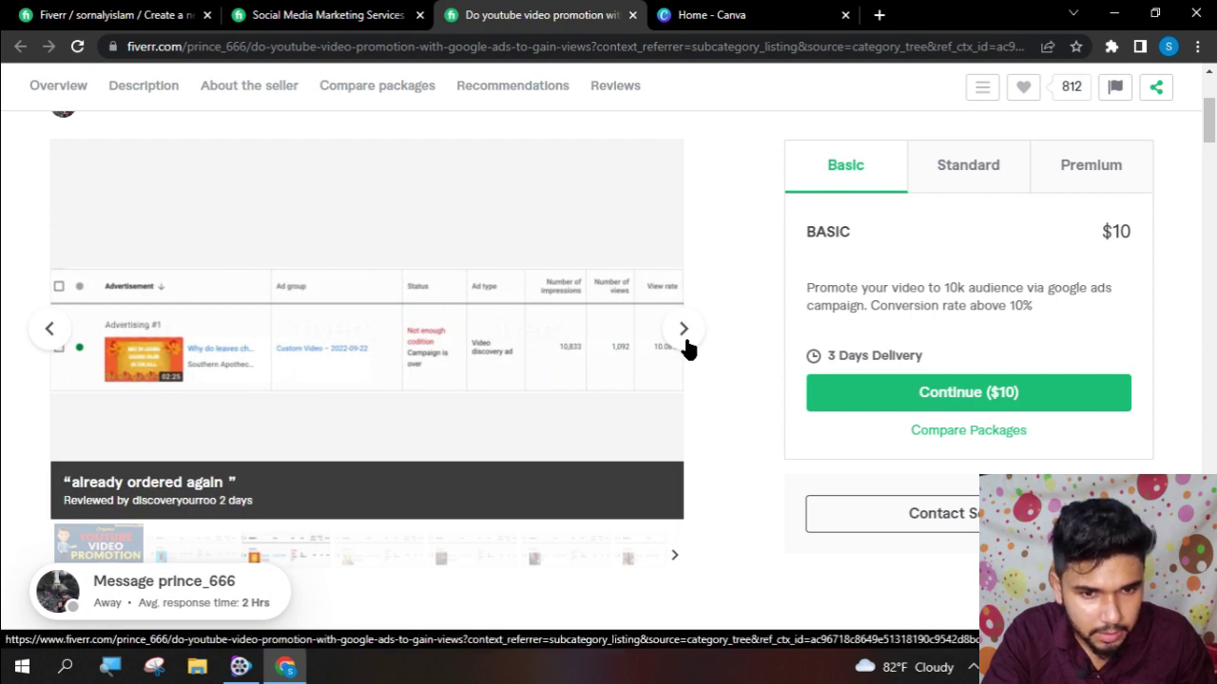
left_click(684, 333)
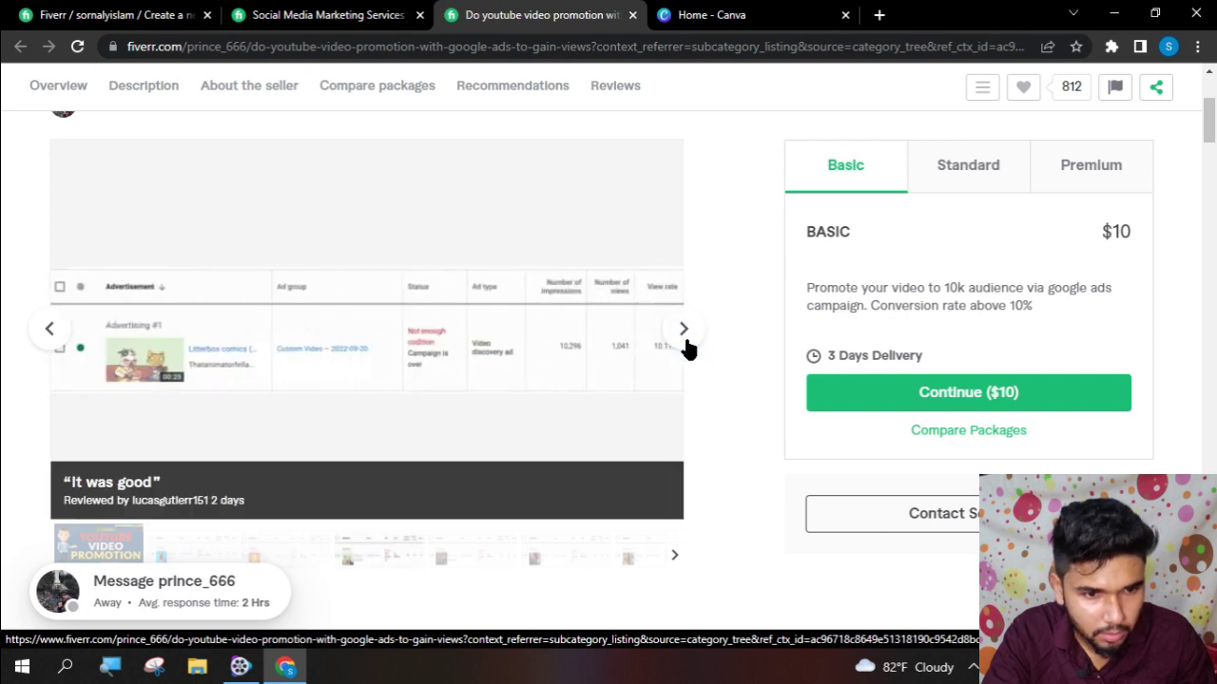
left_click(683, 330)
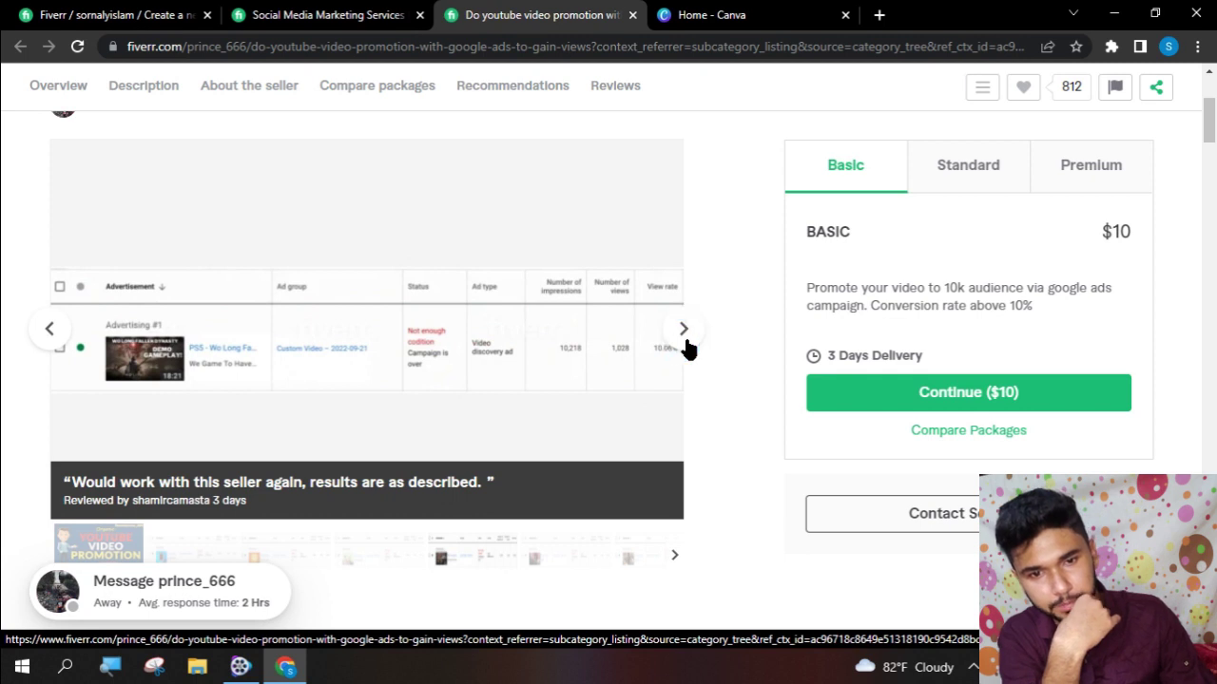
left_click(684, 333)
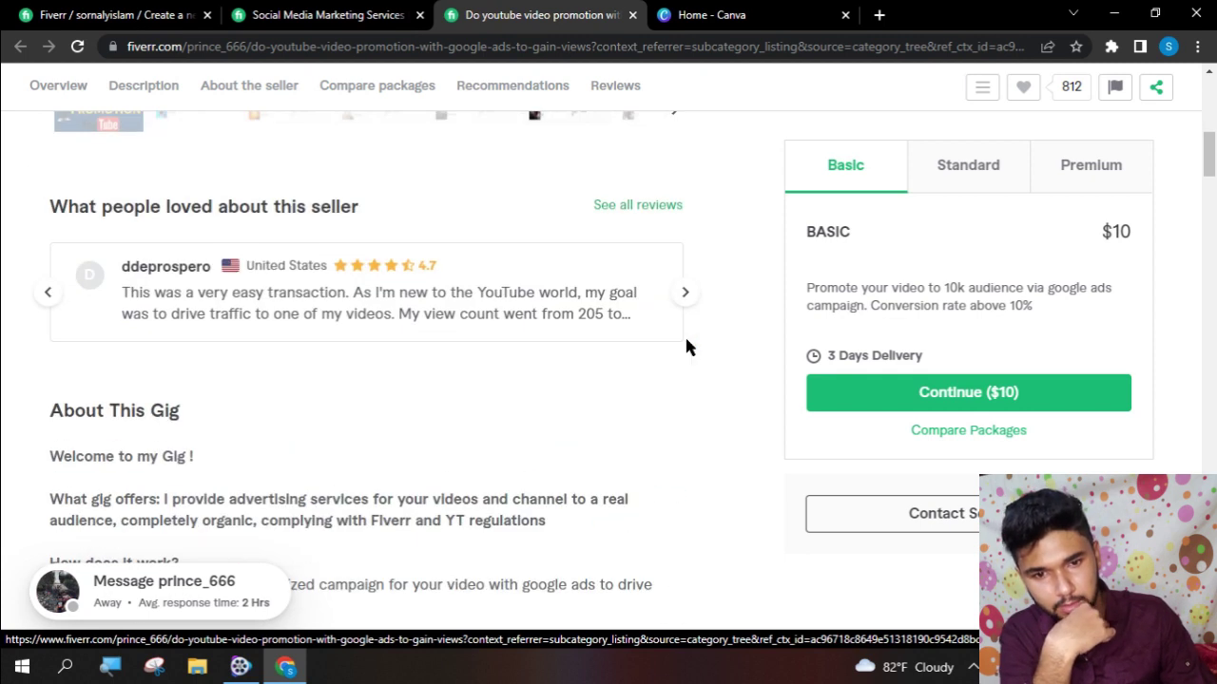
- Copy the competitor gig title and return to the new gig's title field
scroll(688, 348, "down", 4)
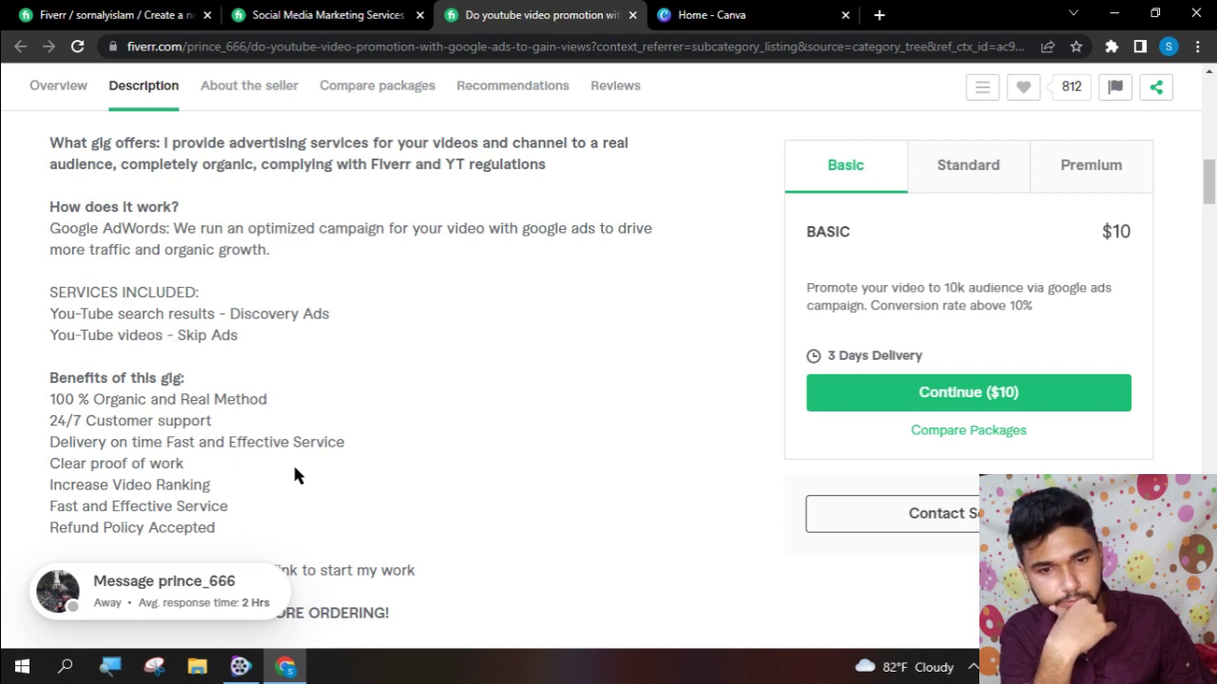
scroll(294, 471, "down", 5)
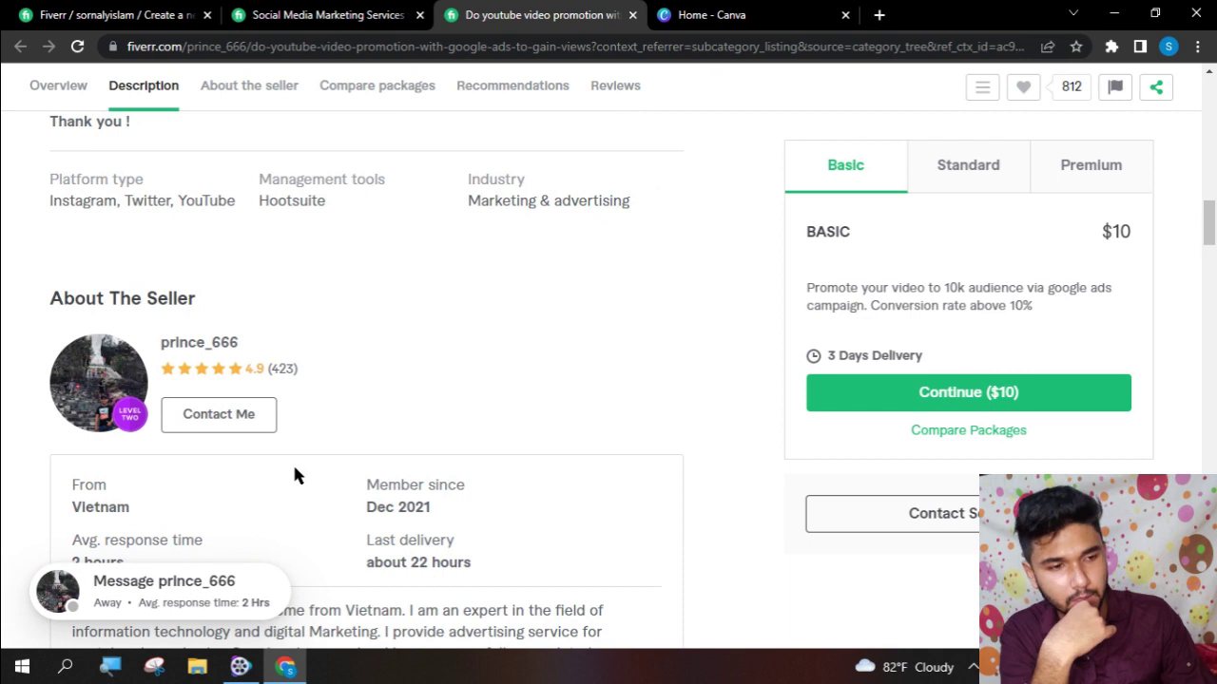
scroll(298, 455, "up", 15)
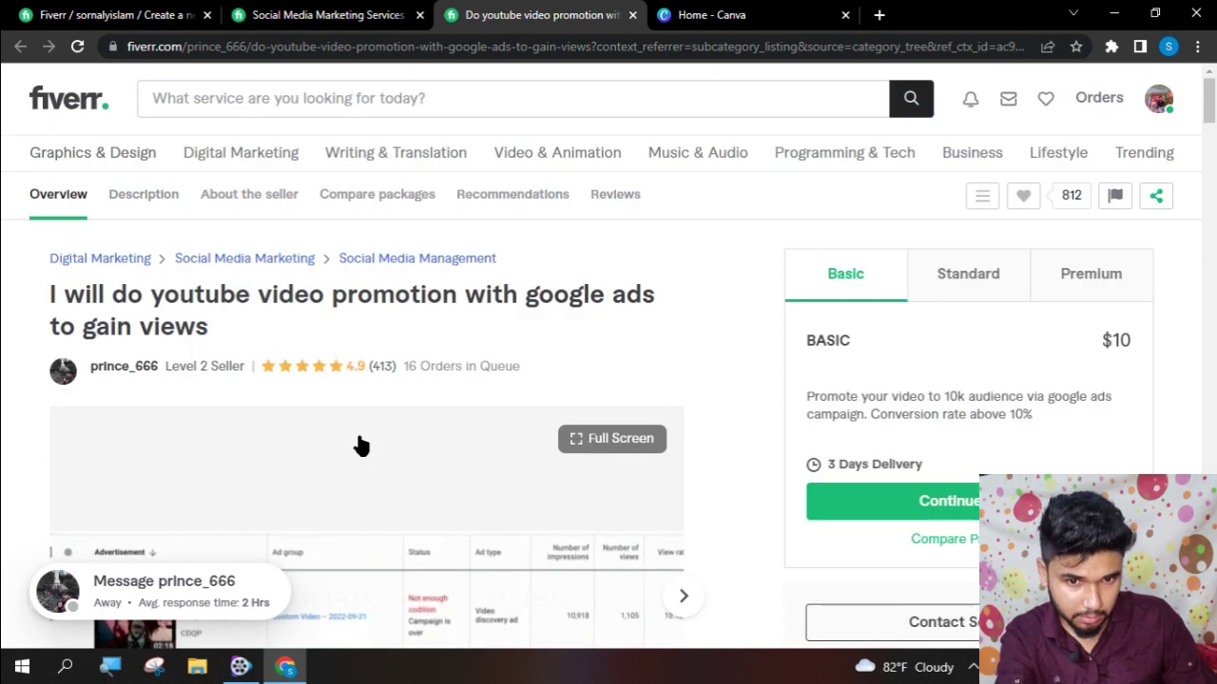
left_click_drag(238, 325, 50, 294)
key("ctrl+c")
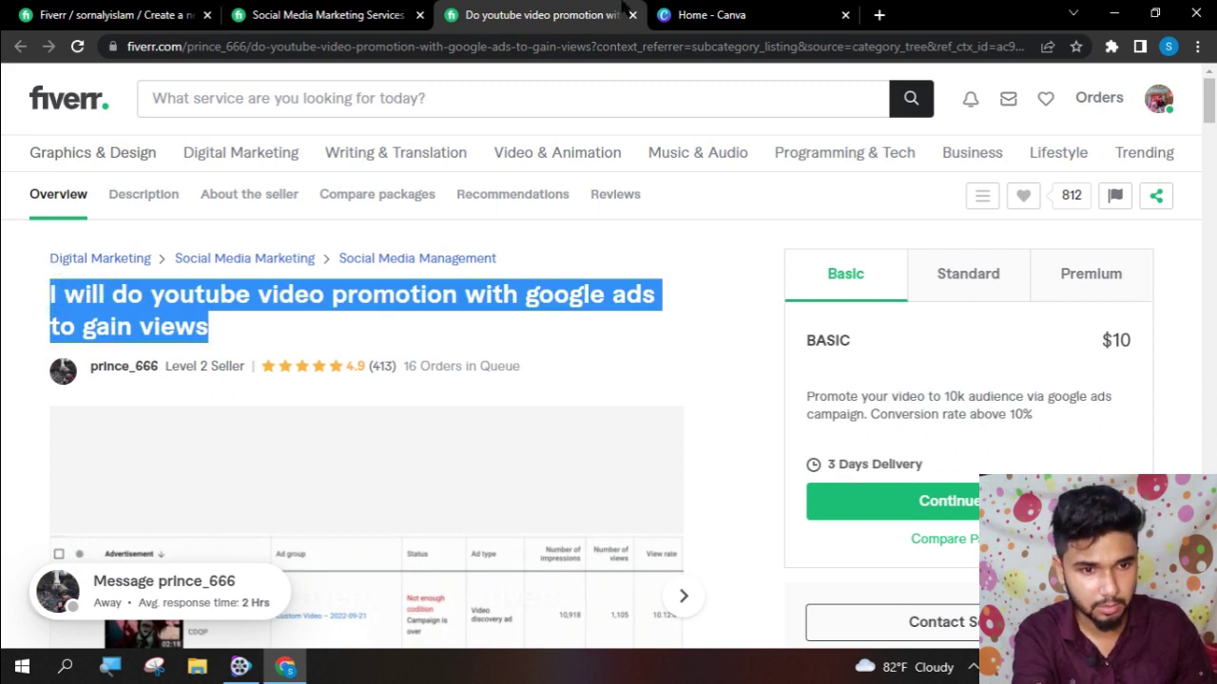
left_click(367, 14)
left_click(114, 14)
left_click(570, 293)
- Paste the competitor title, deleting the duplicated 'I will do' and 'google ads to gain views'
key("ctrl+v")
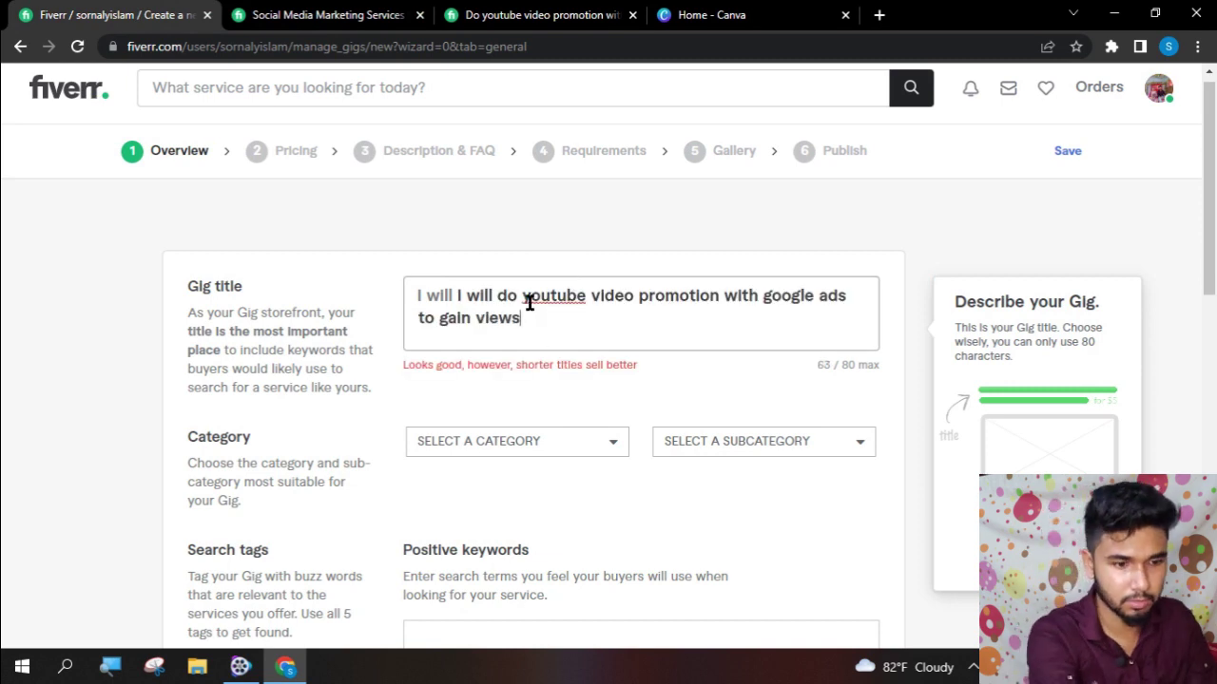
left_click_drag(525, 299, 309, 299)
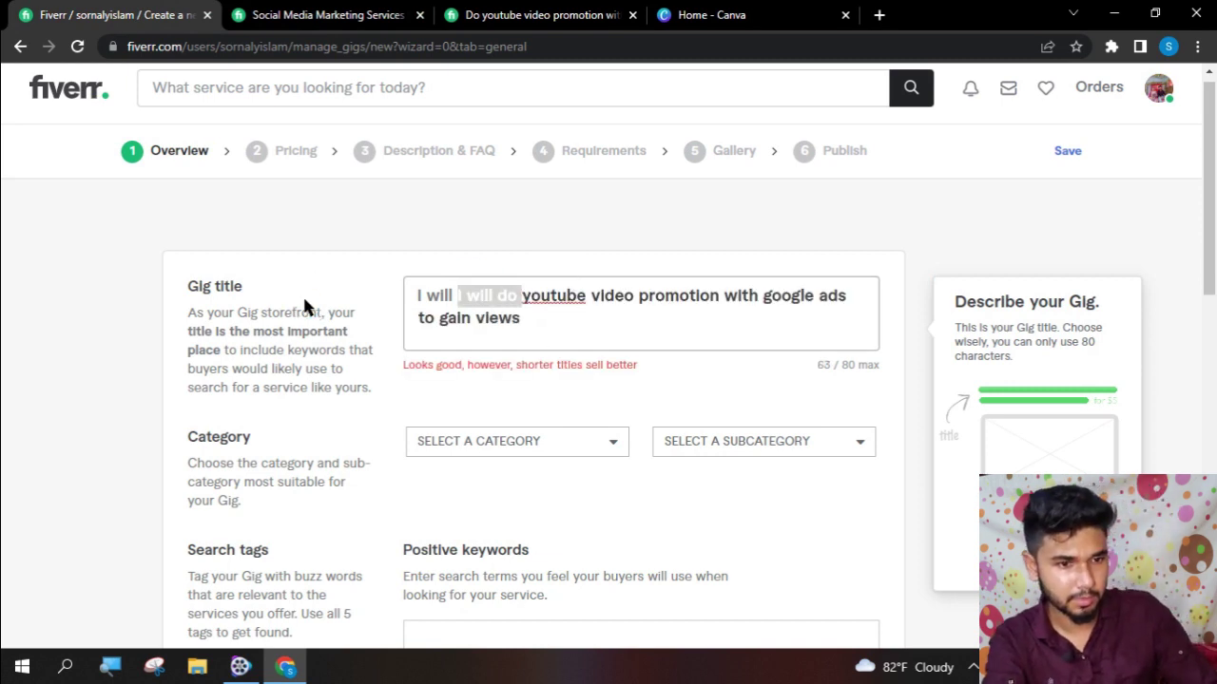
key("BackSpace")
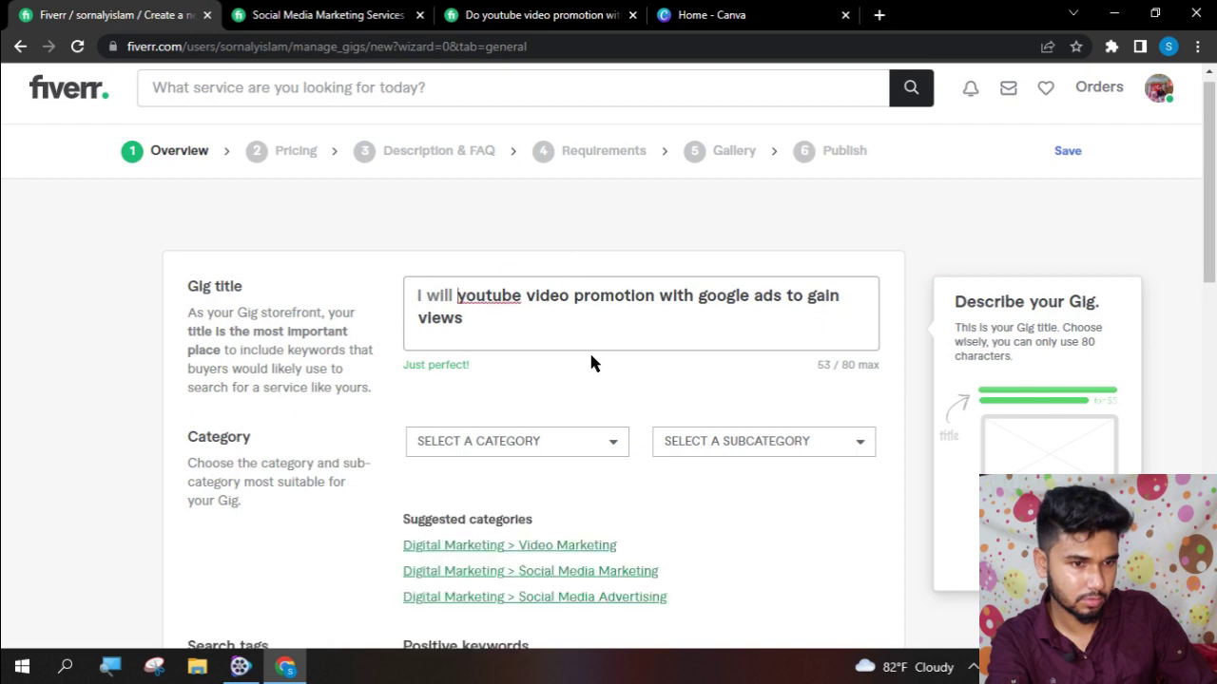
left_click(659, 295)
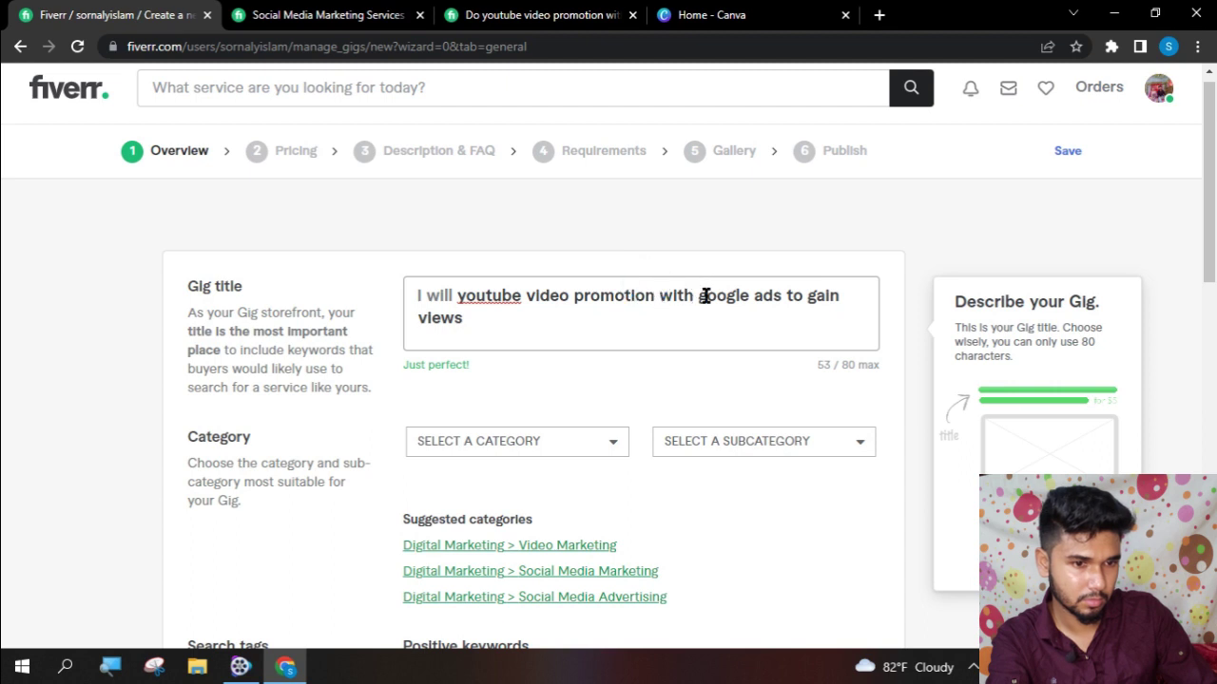
left_click_drag(663, 298, 464, 320)
left_click(690, 298)
left_click_drag(700, 296, 719, 359)
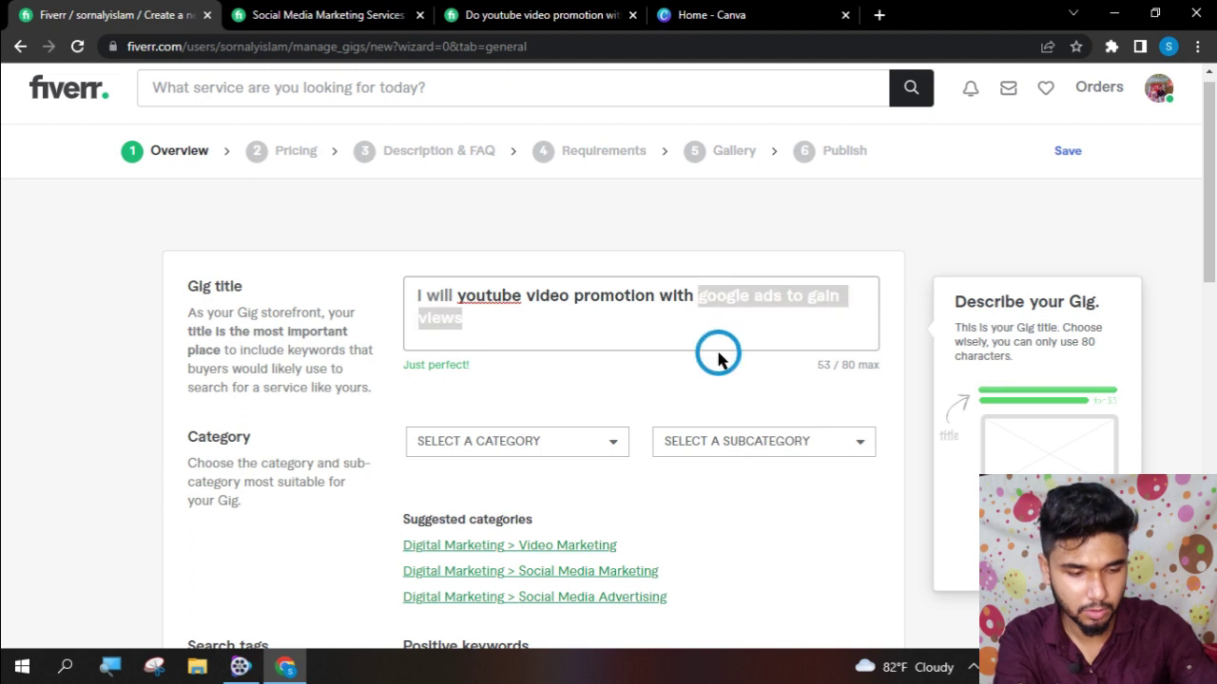
key("BackSpace")
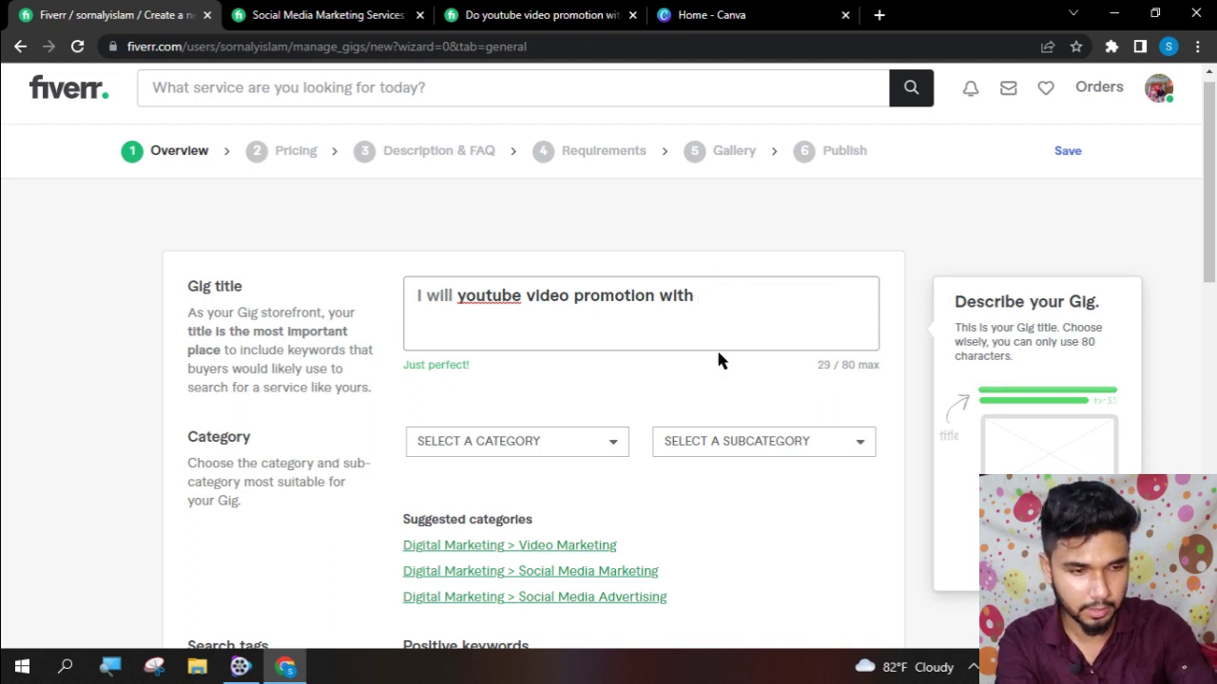
- Append 'organic vistors' and correct the spelling to 'visitors'
type("organic")
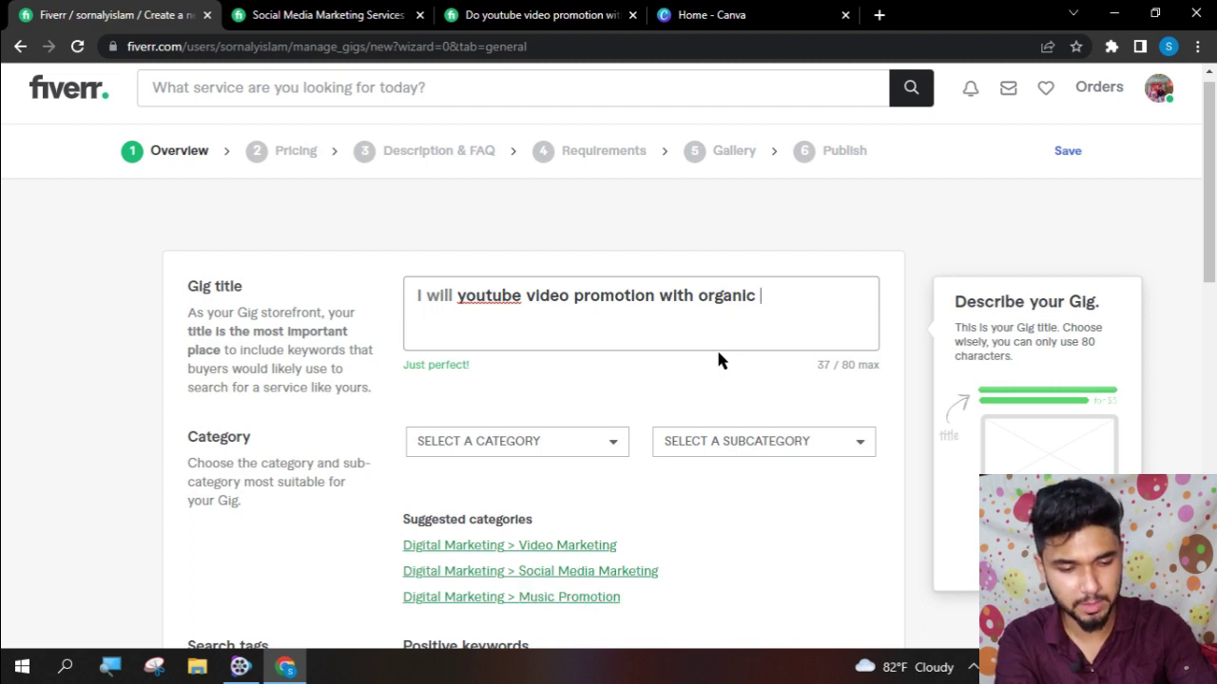
type("visy")
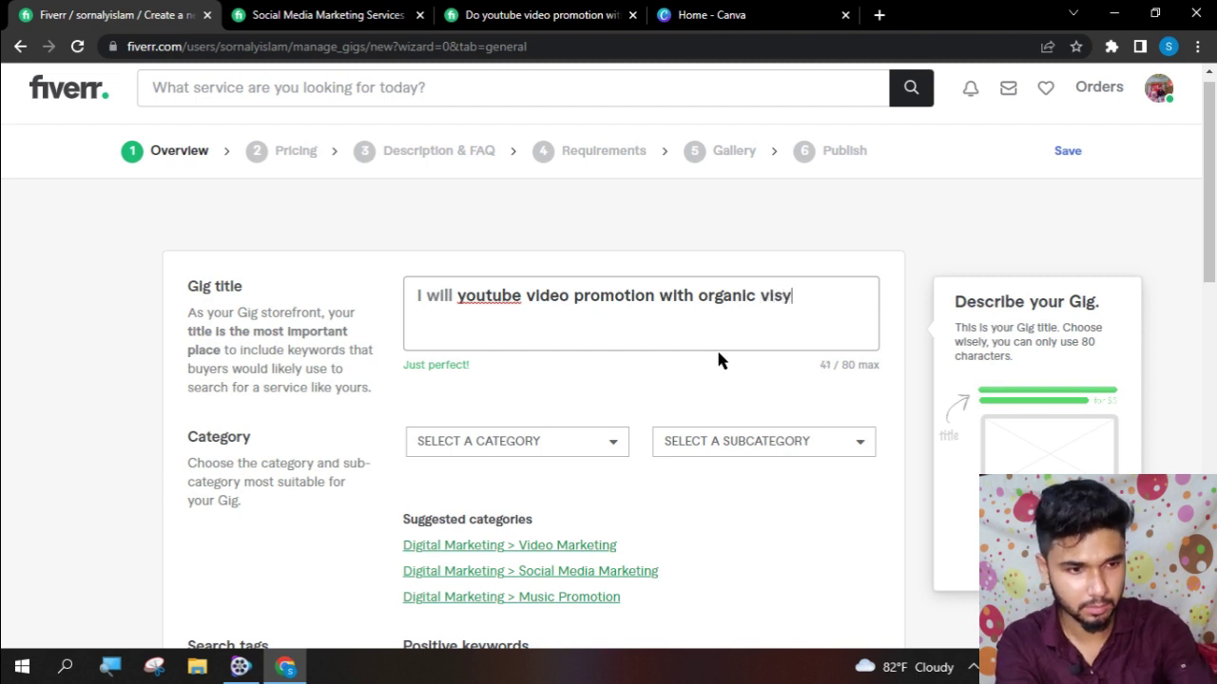
key("BackSpace")
type("tors")
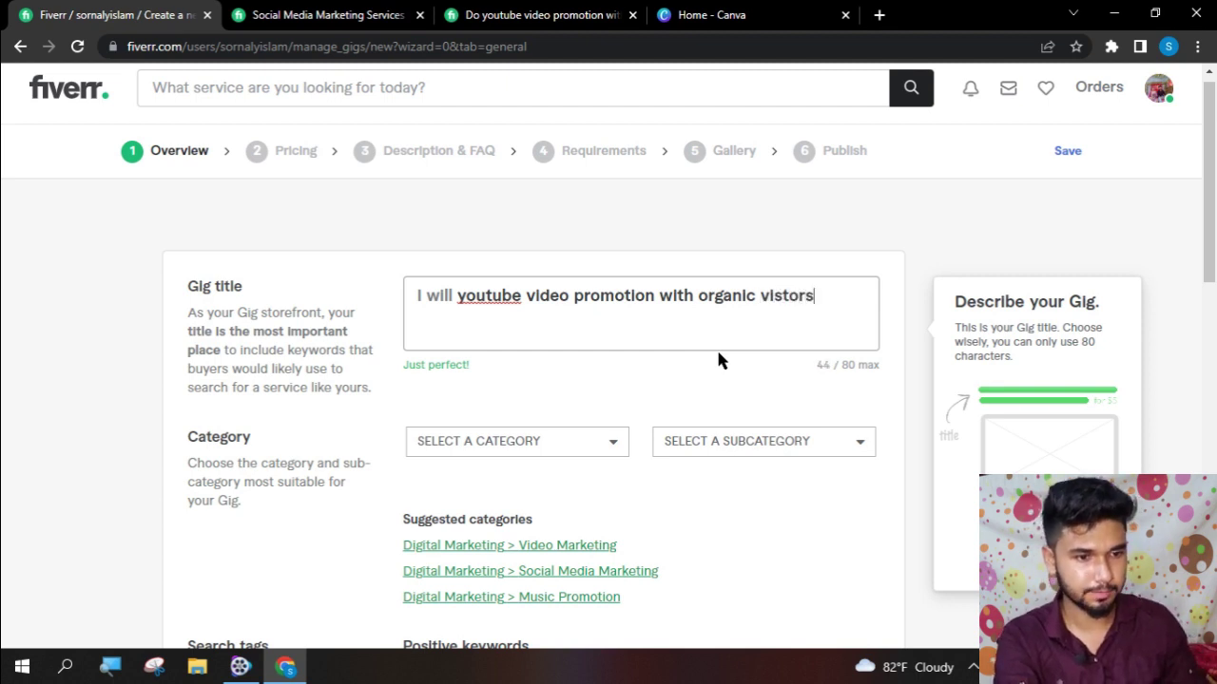
left_click(794, 299)
right_click(796, 298)
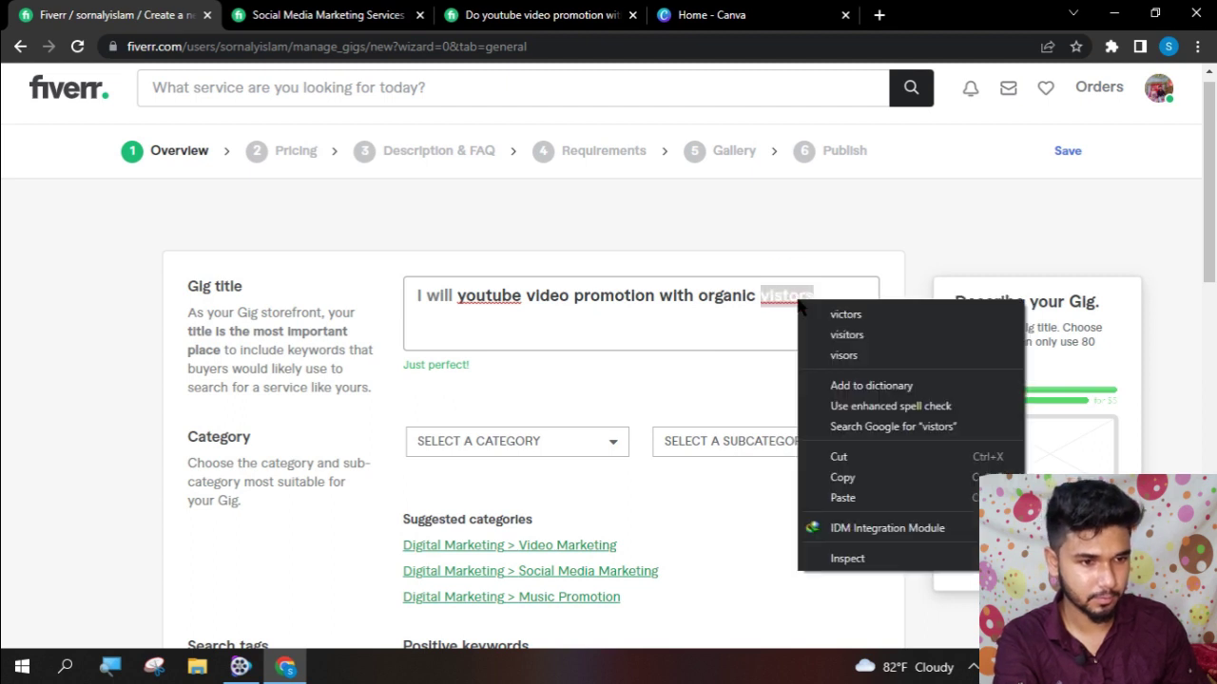
left_click(876, 328)
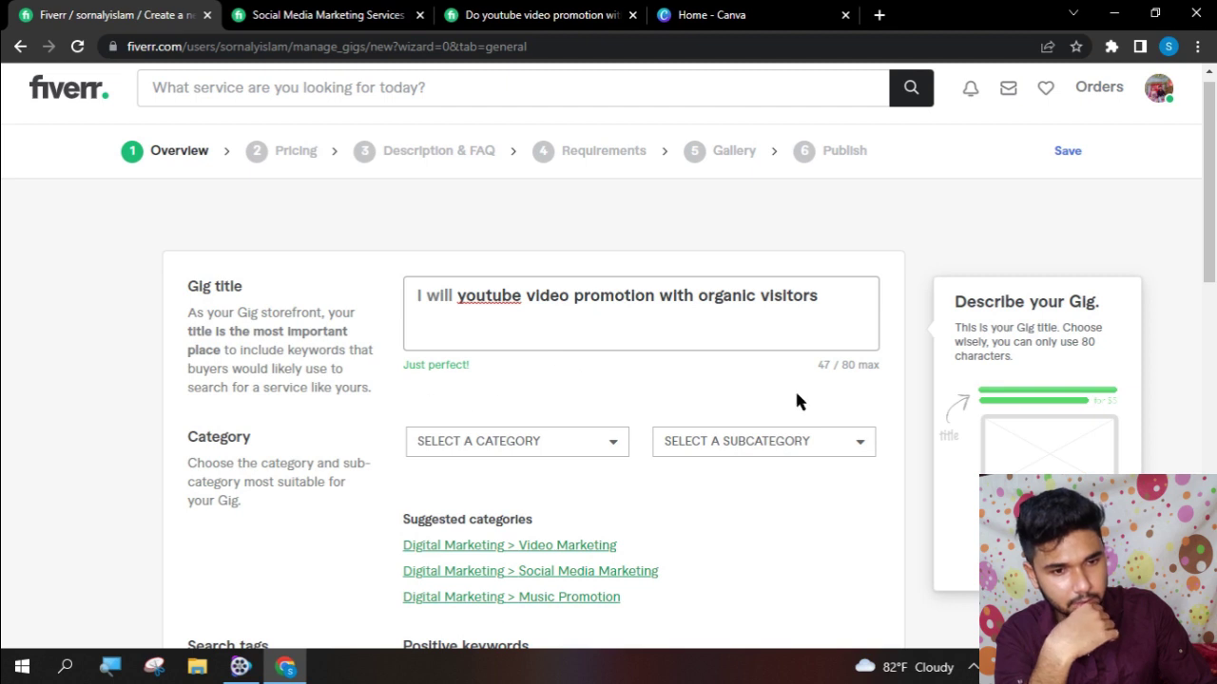
scroll(797, 383, "down", 1)
- Set the gig category to Digital Marketing and subcategory to Social Media Marketing
left_click(512, 343)
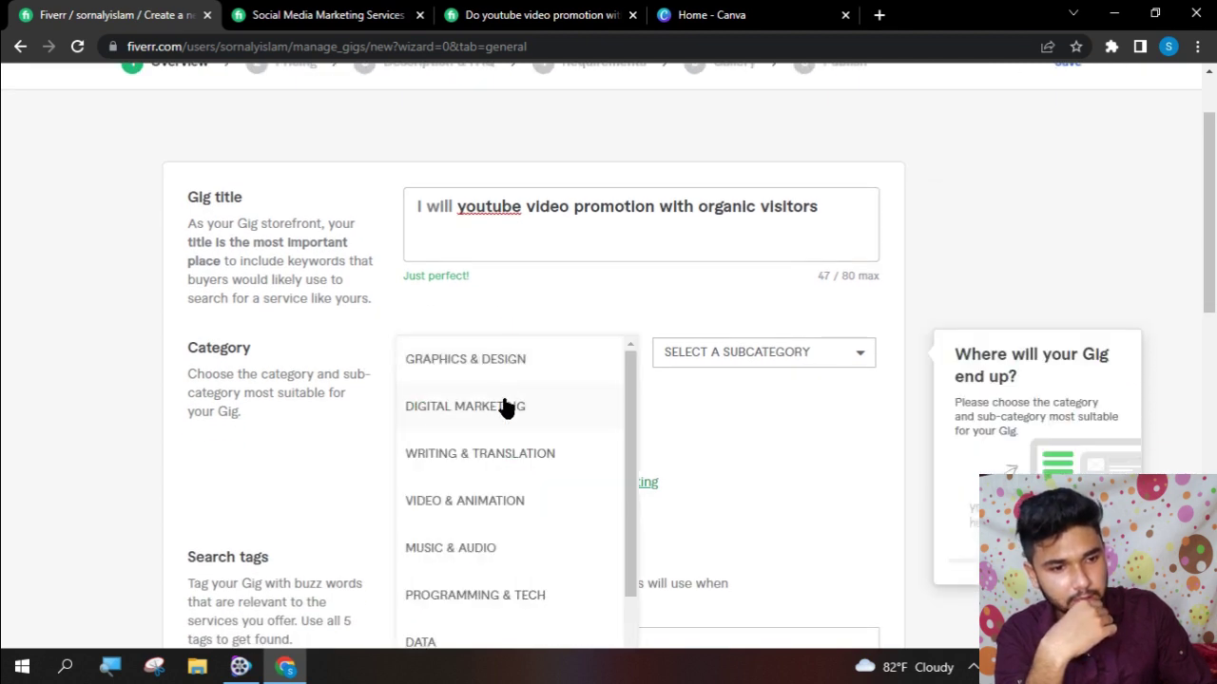
left_click(507, 406)
left_click(727, 365)
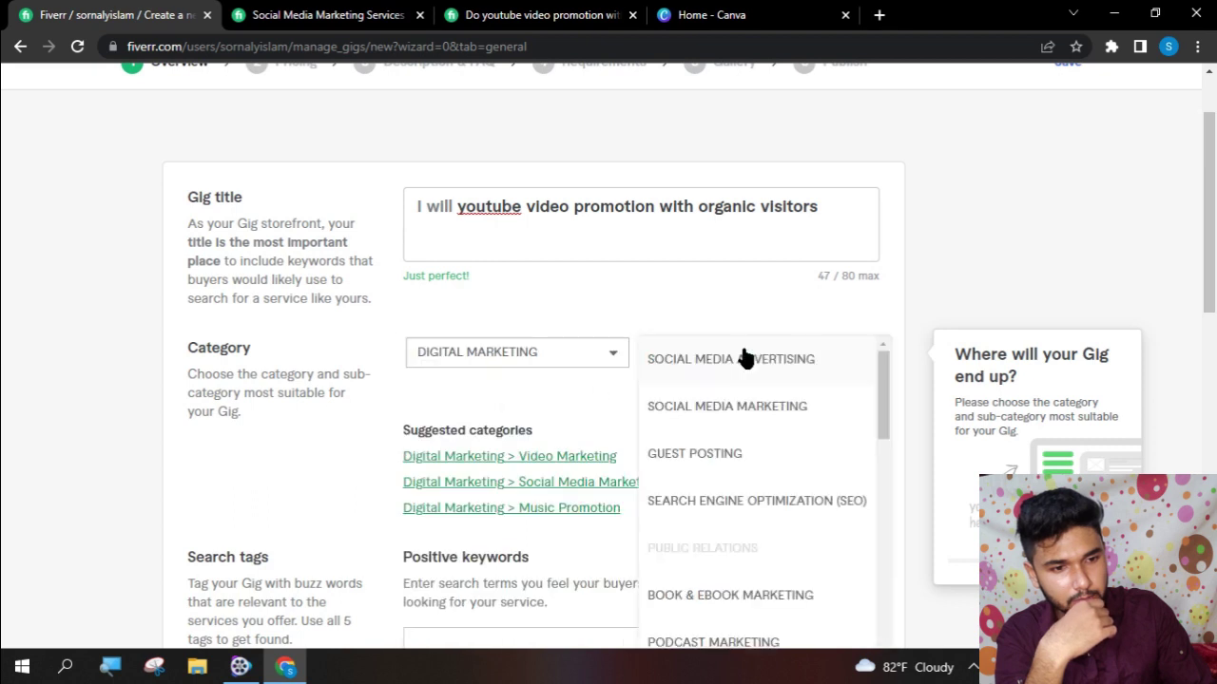
left_click(773, 407)
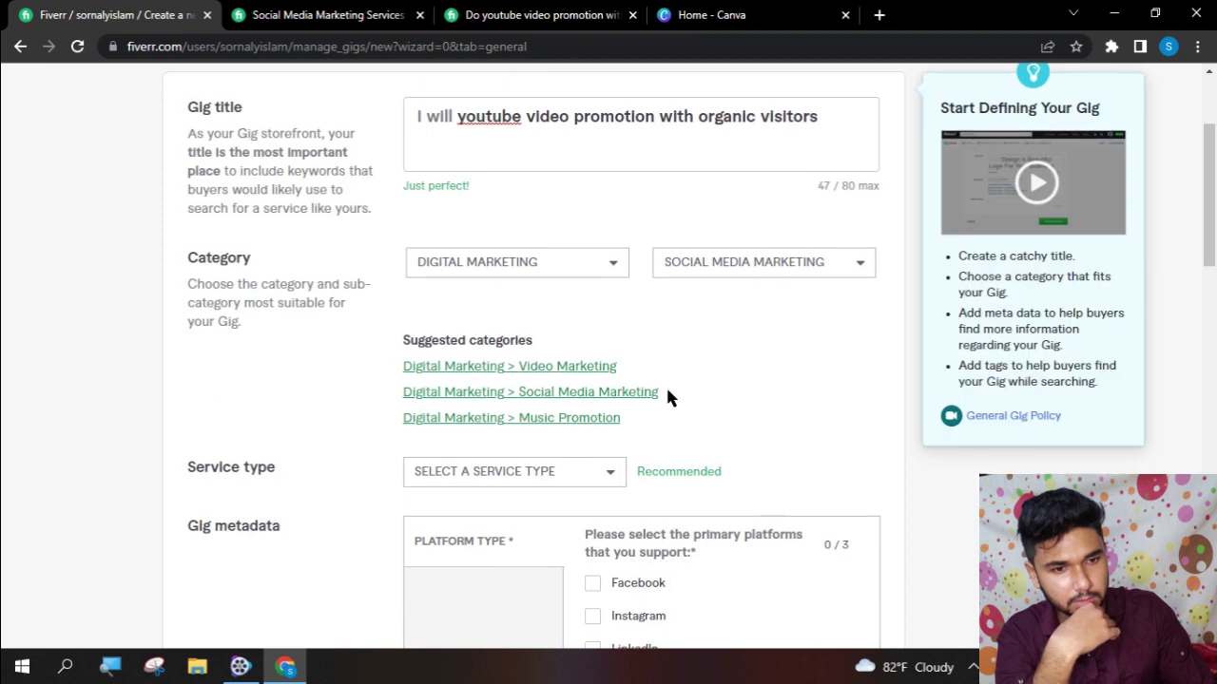
scroll(666, 396, "down", 3)
left_click(518, 302)
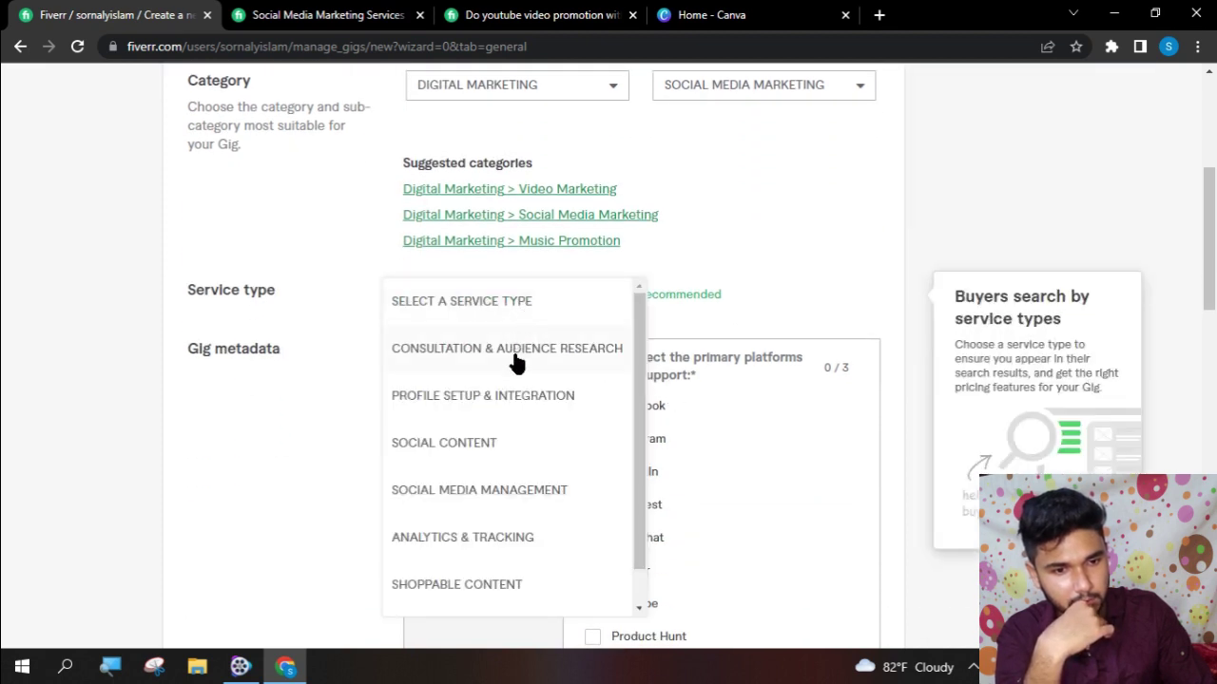
- Choose Social Content as the service type and tick YouTube as the platform
left_click(494, 443)
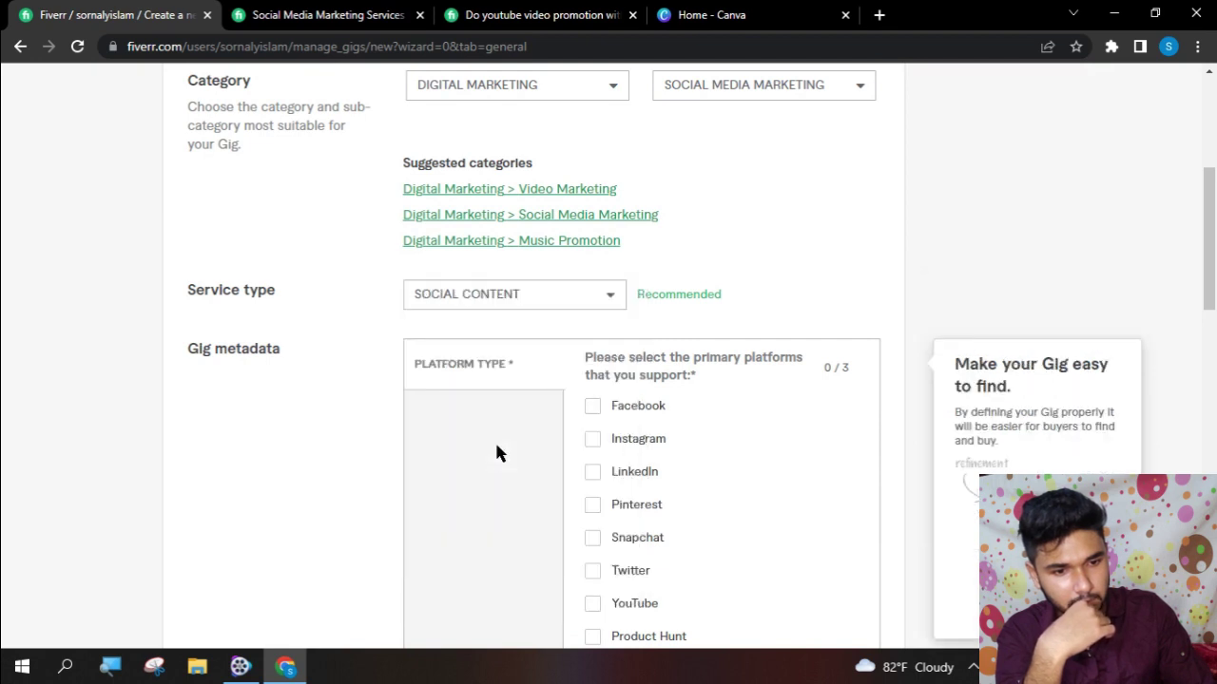
scroll(589, 514, "down", 2)
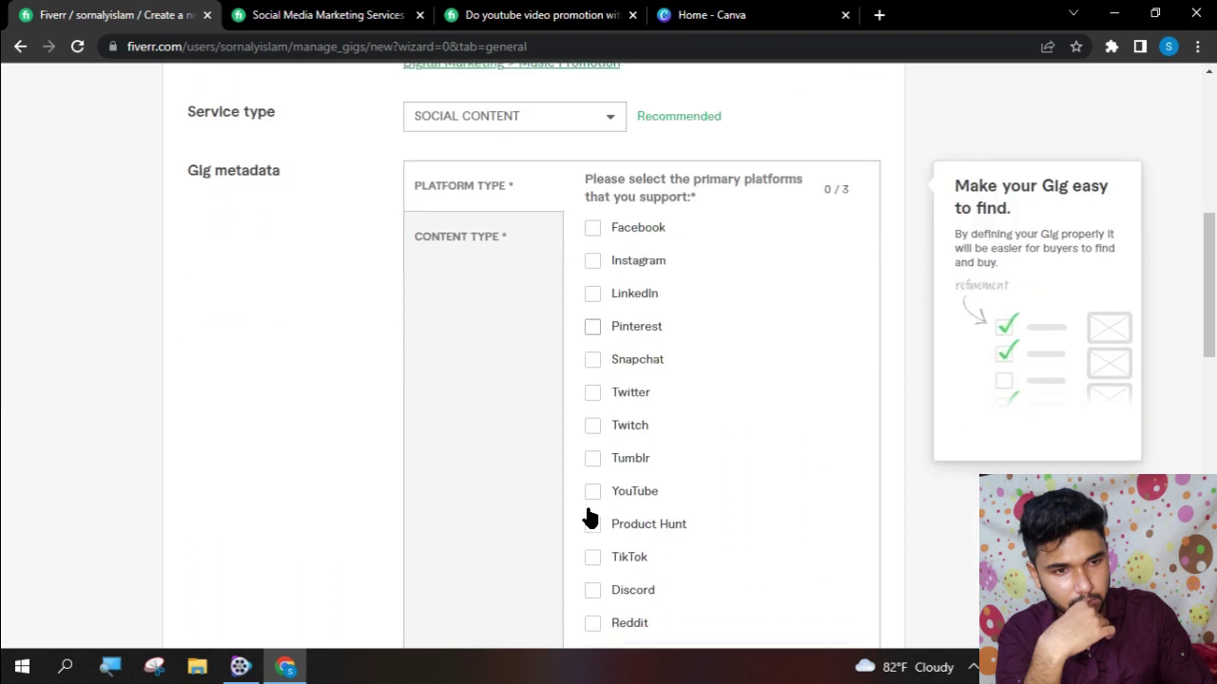
left_click(590, 494)
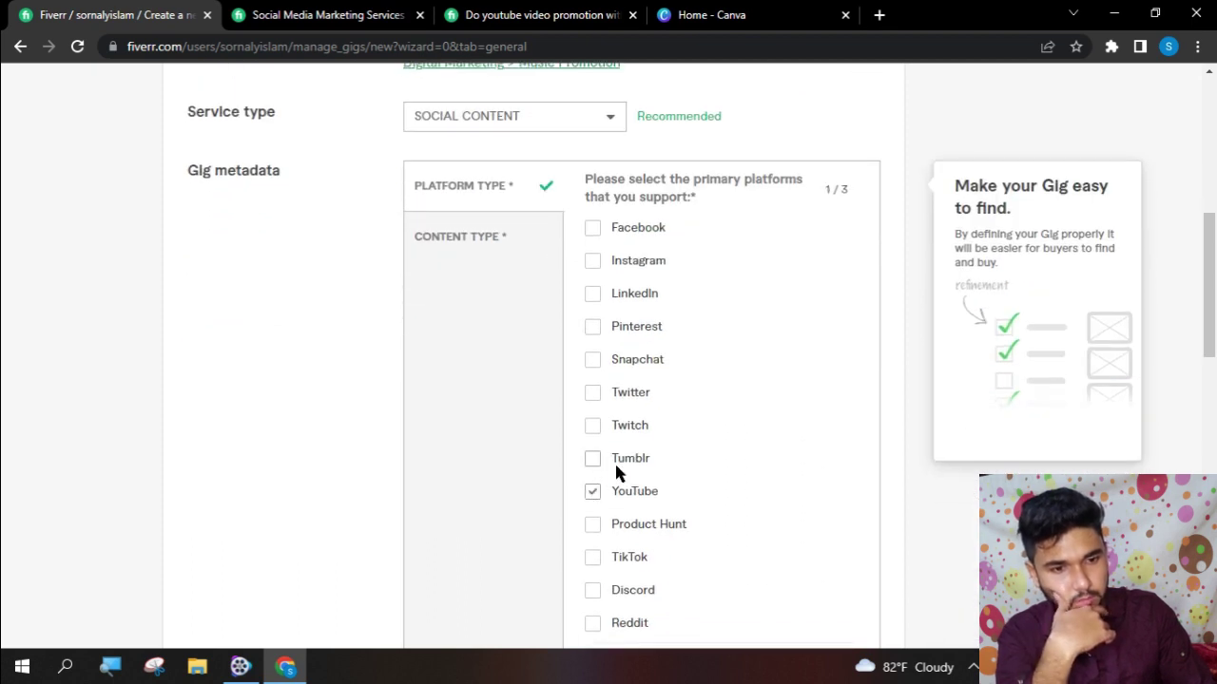
scroll(618, 468, "down", 2)
scroll(621, 466, "down", 3)
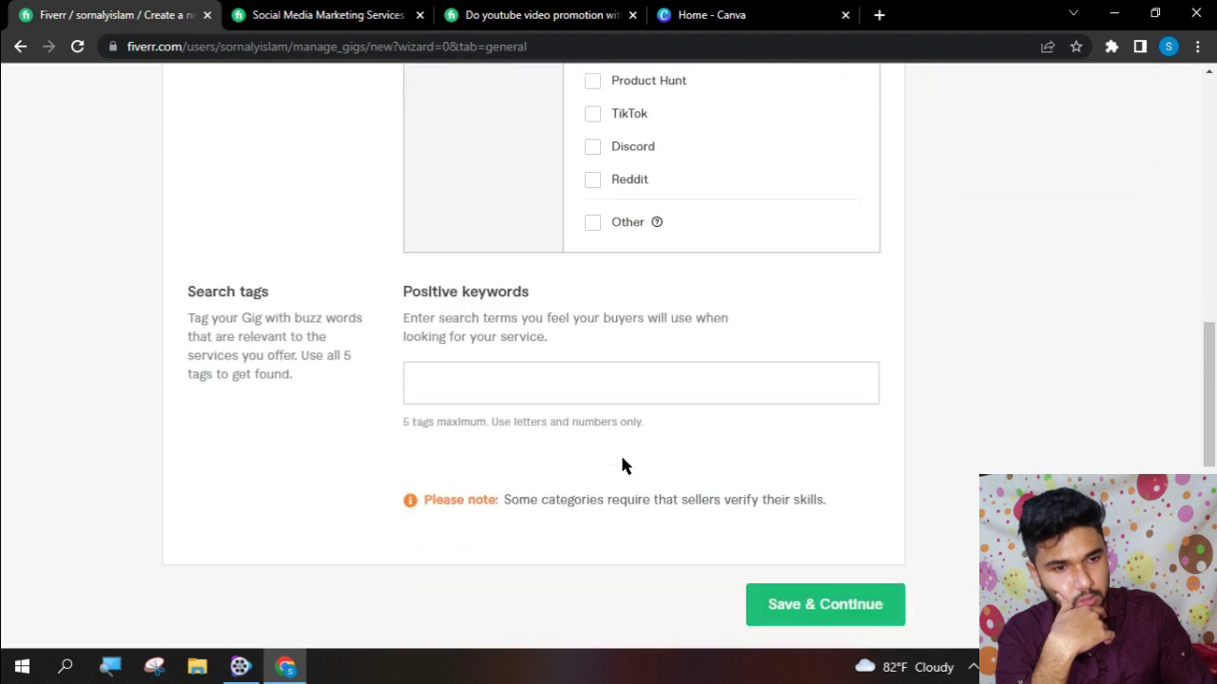
- Add the positive keyword tags youtube, youtube marketing and organic visitors
left_click(515, 380)
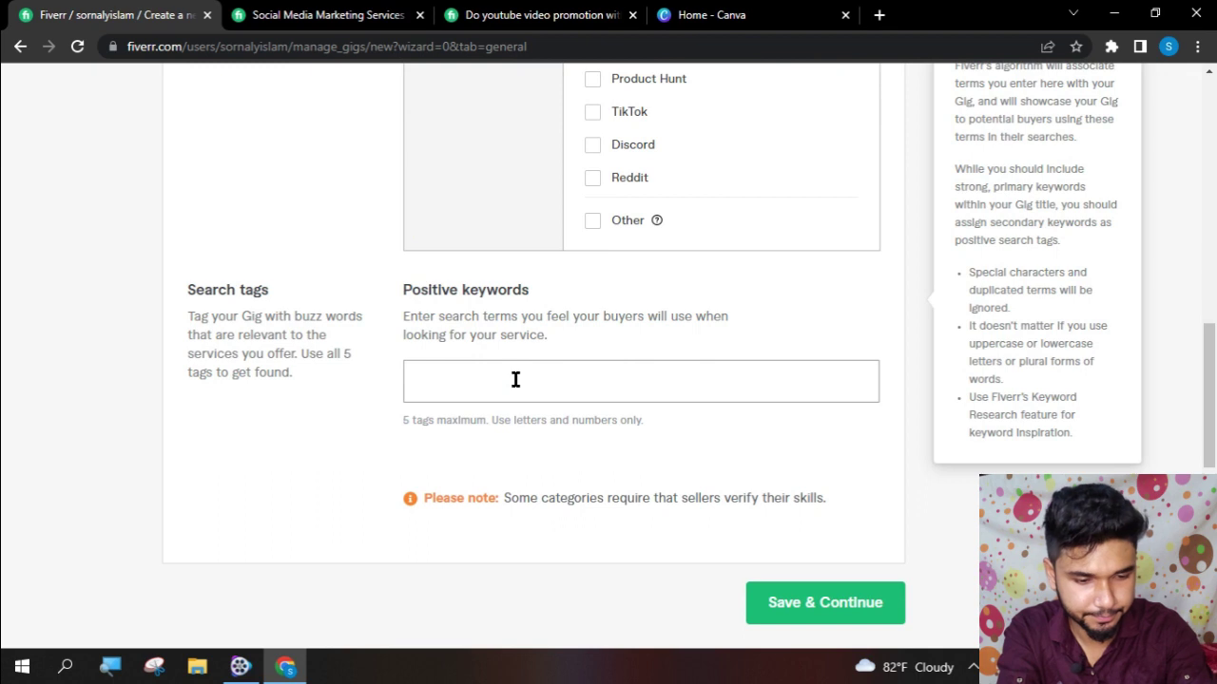
type("y")
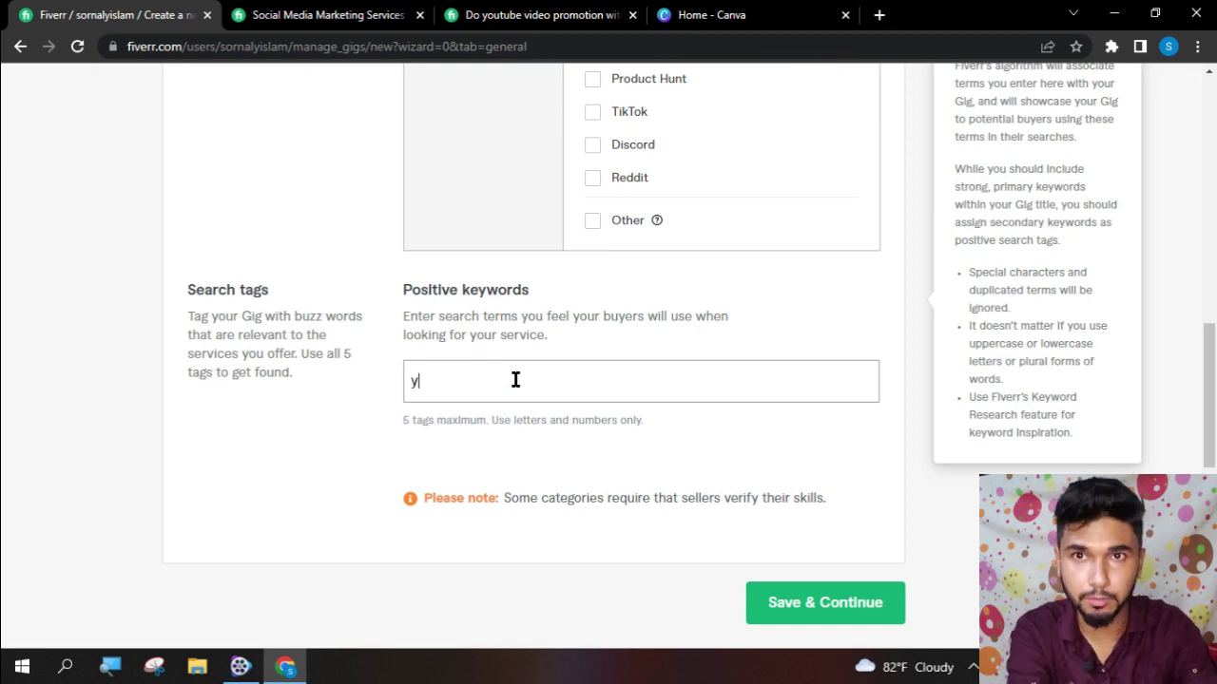
type("outubw")
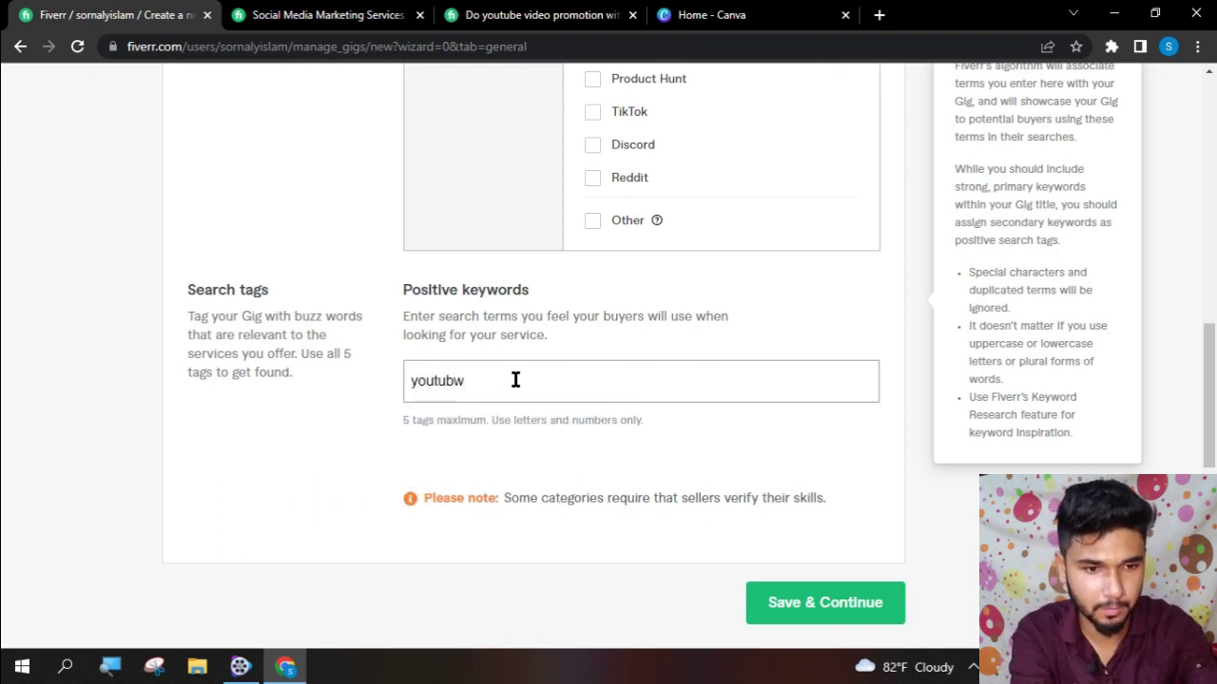
key("BackSpace")
type("e")
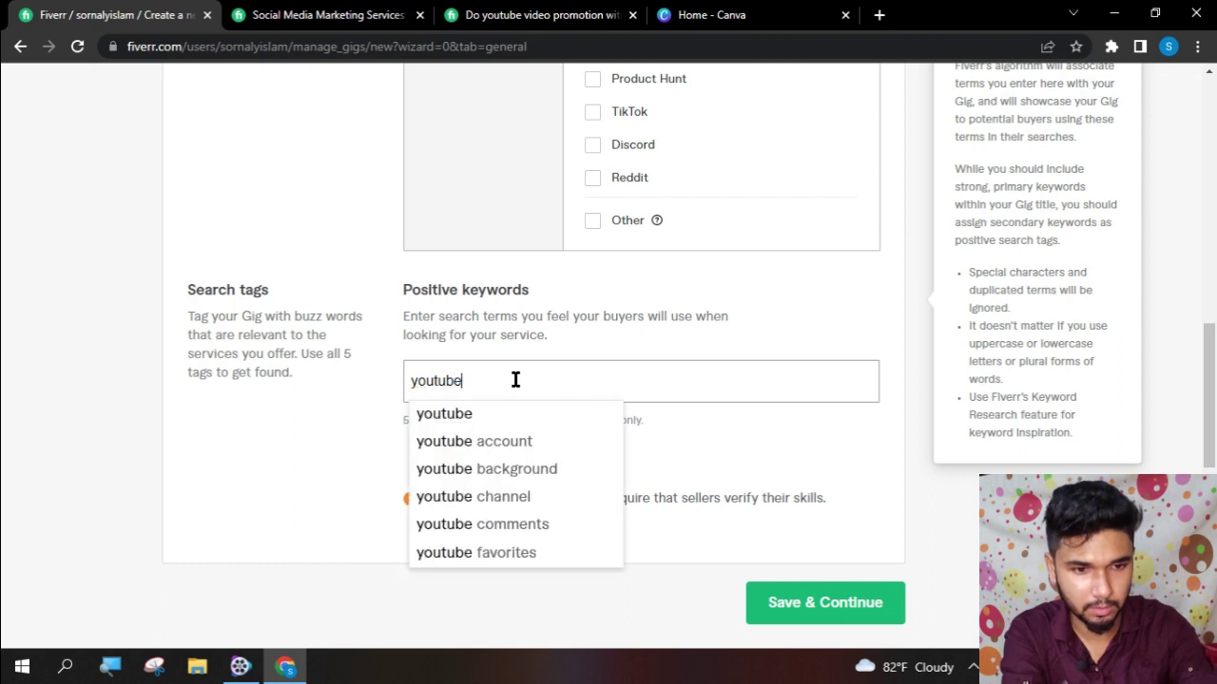
key("Return")
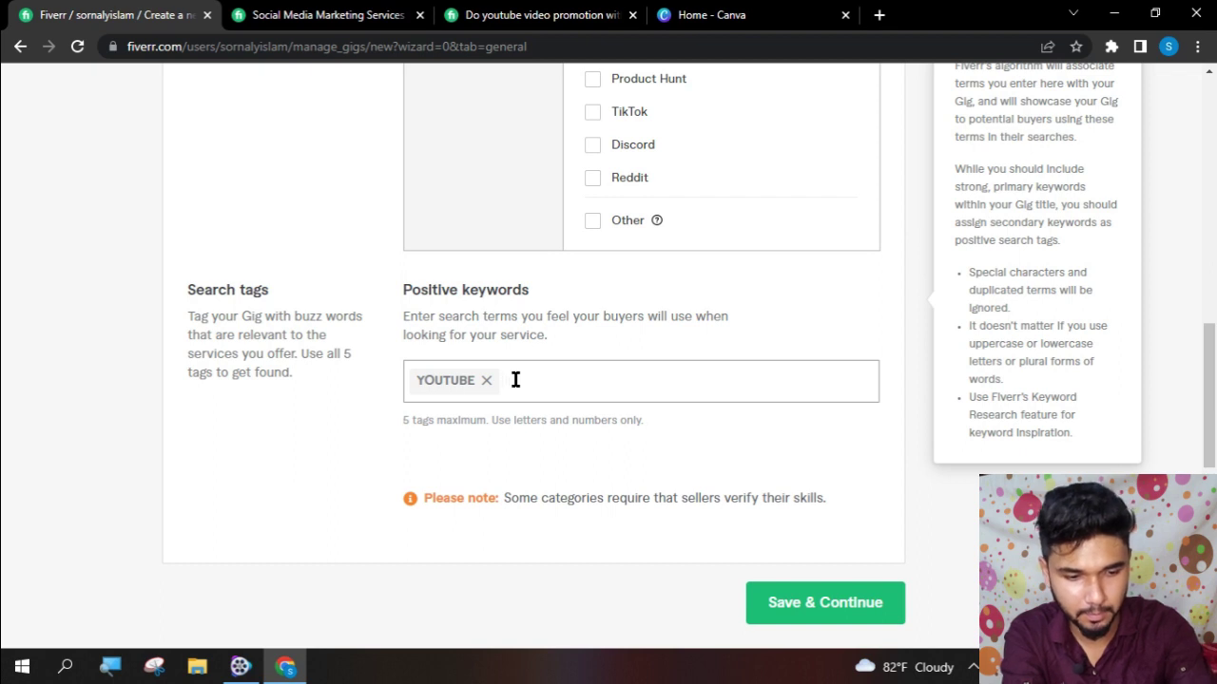
type("y")
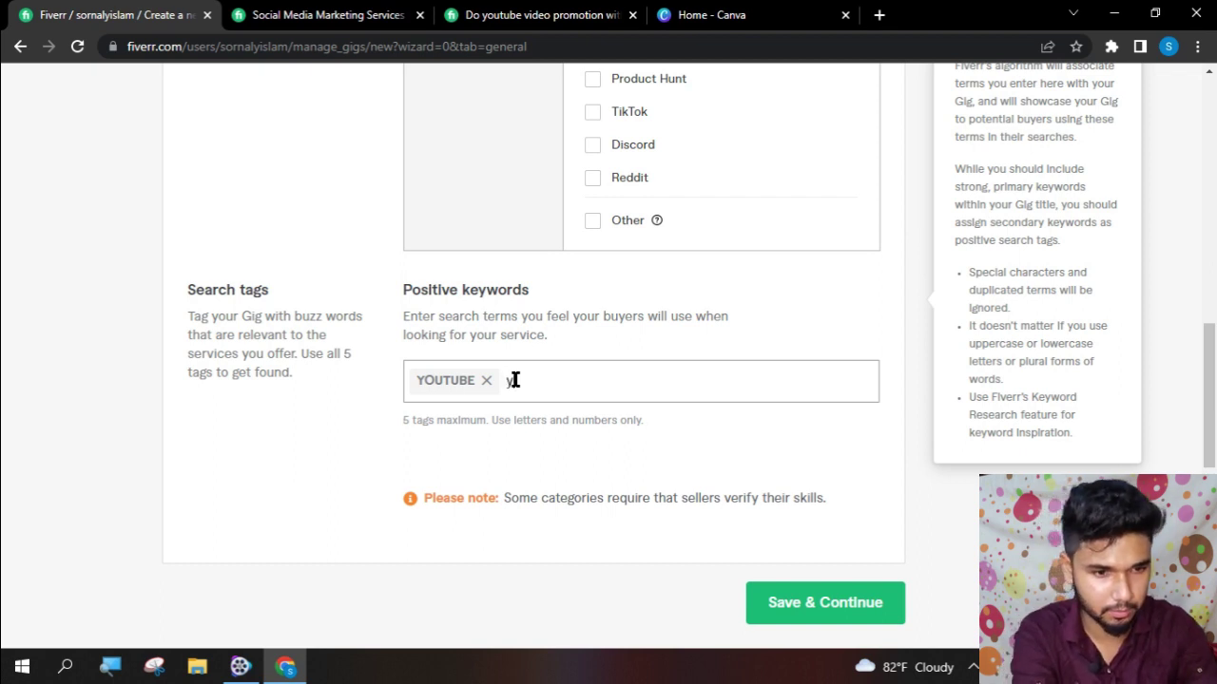
type("outube ")
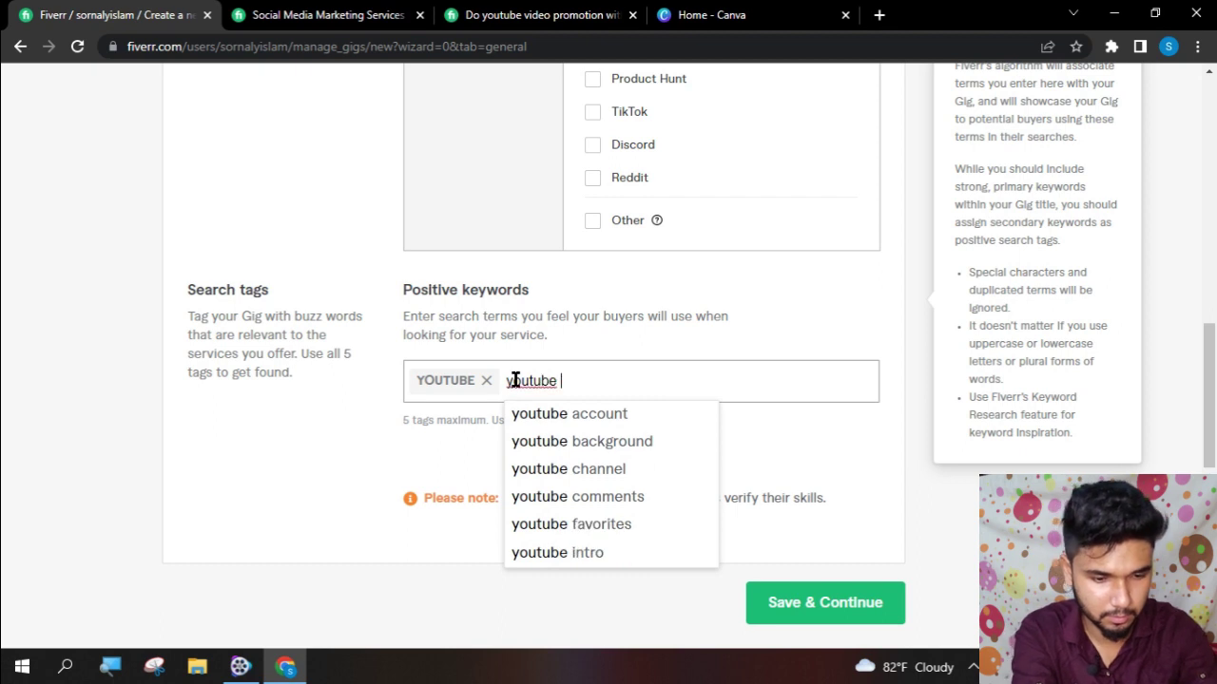
type("mark")
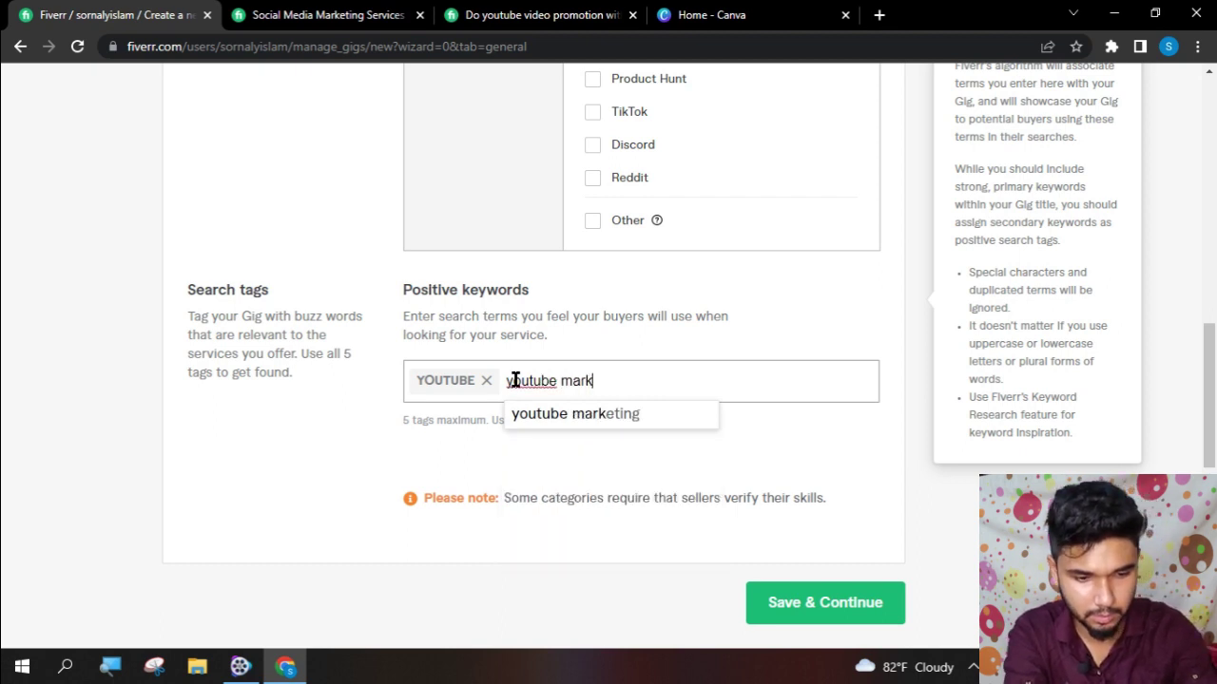
type("eting")
key("Return")
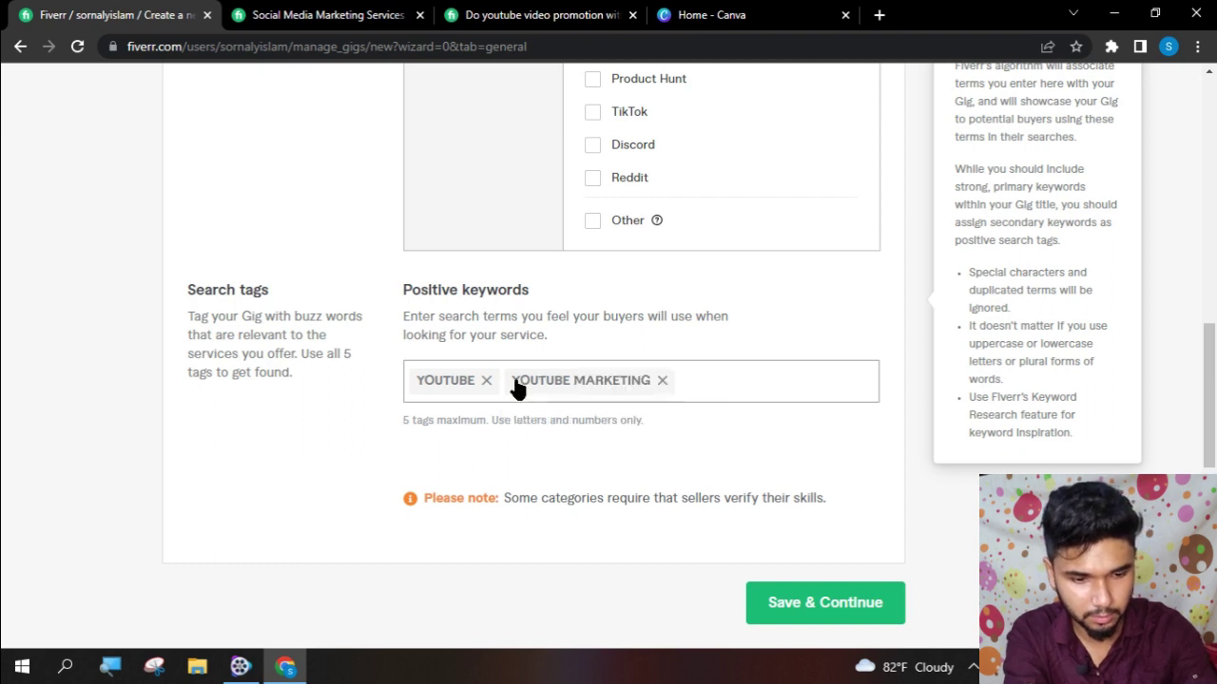
type("orga")
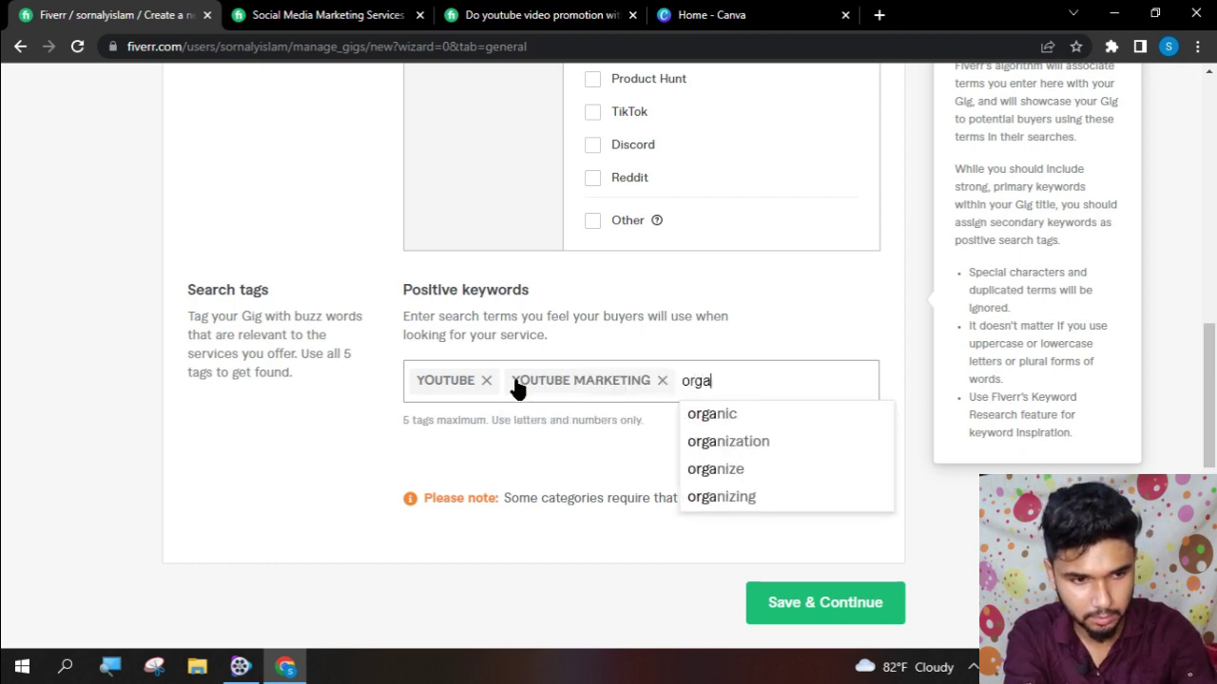
type("nic visitors")
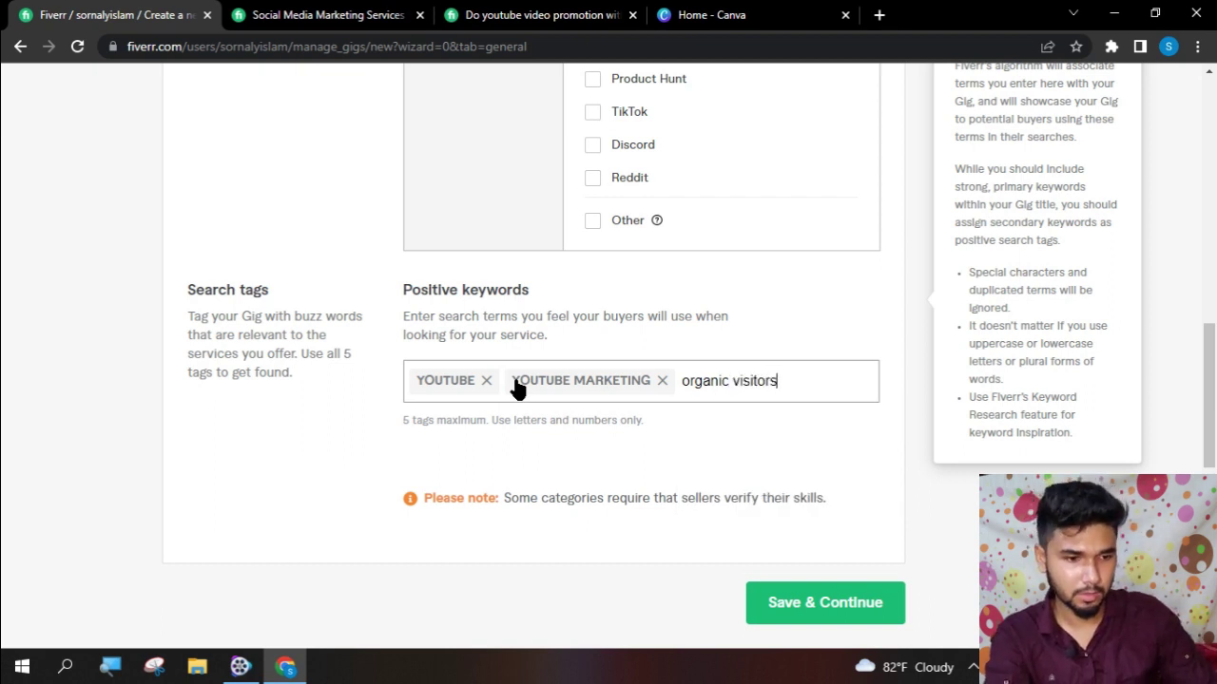
key("Return")
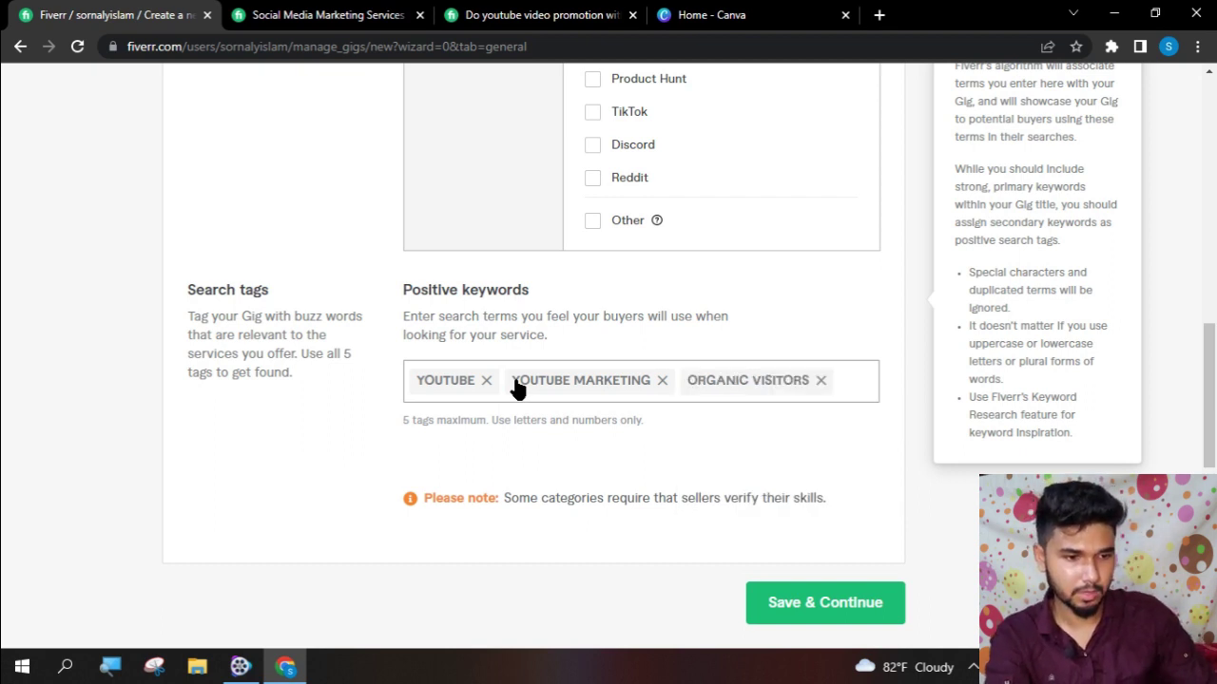
scroll(751, 502, "down", 1)
- Add Instagram as a second platform and retry saving the Overview
left_click(808, 511)
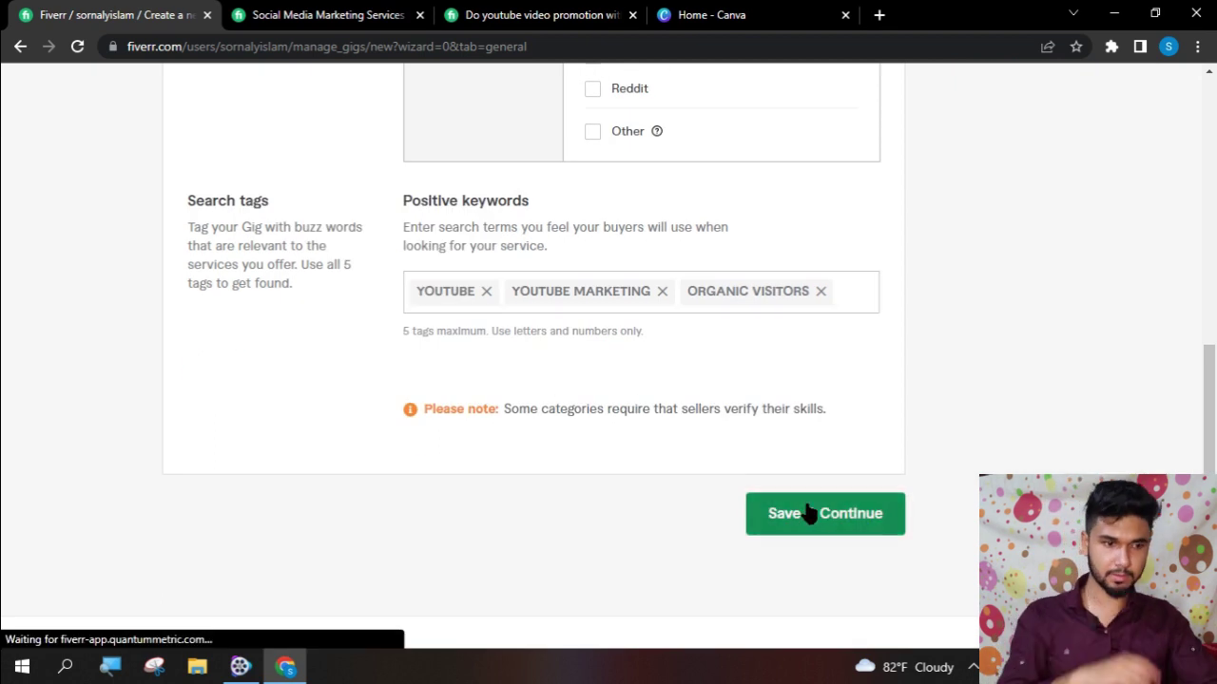
scroll(806, 510, "up", 3)
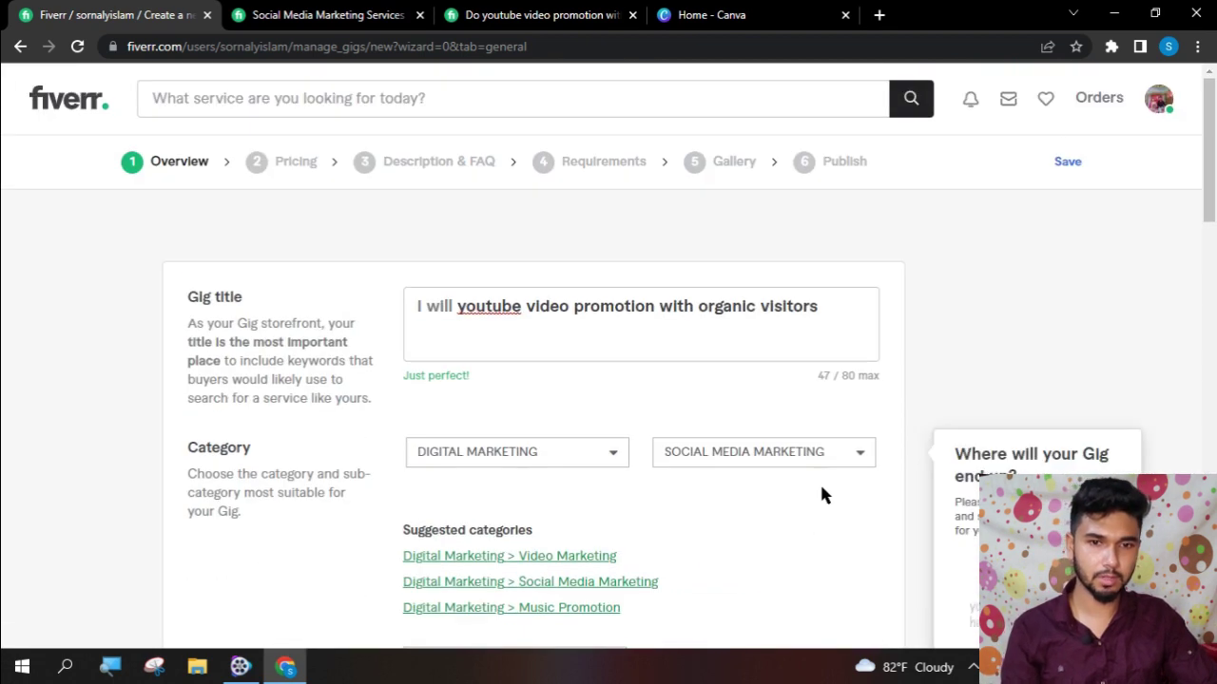
scroll(823, 491, "down", 5)
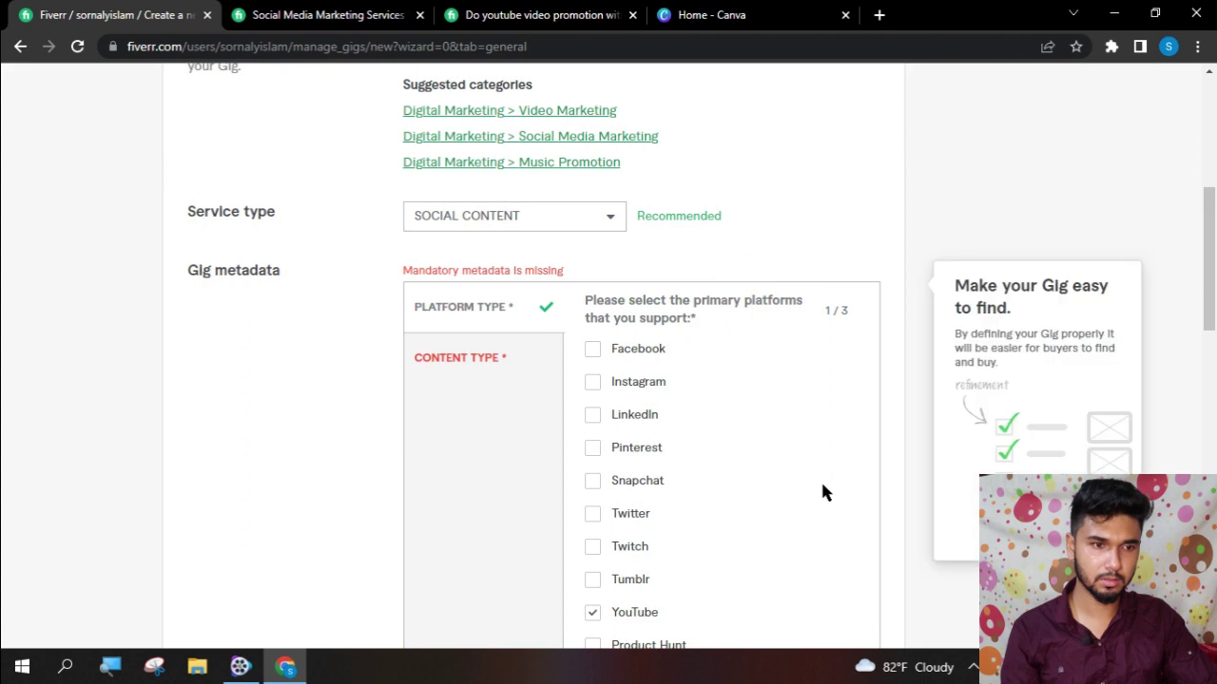
scroll(823, 491, "down", 5)
scroll(823, 489, "up", 3)
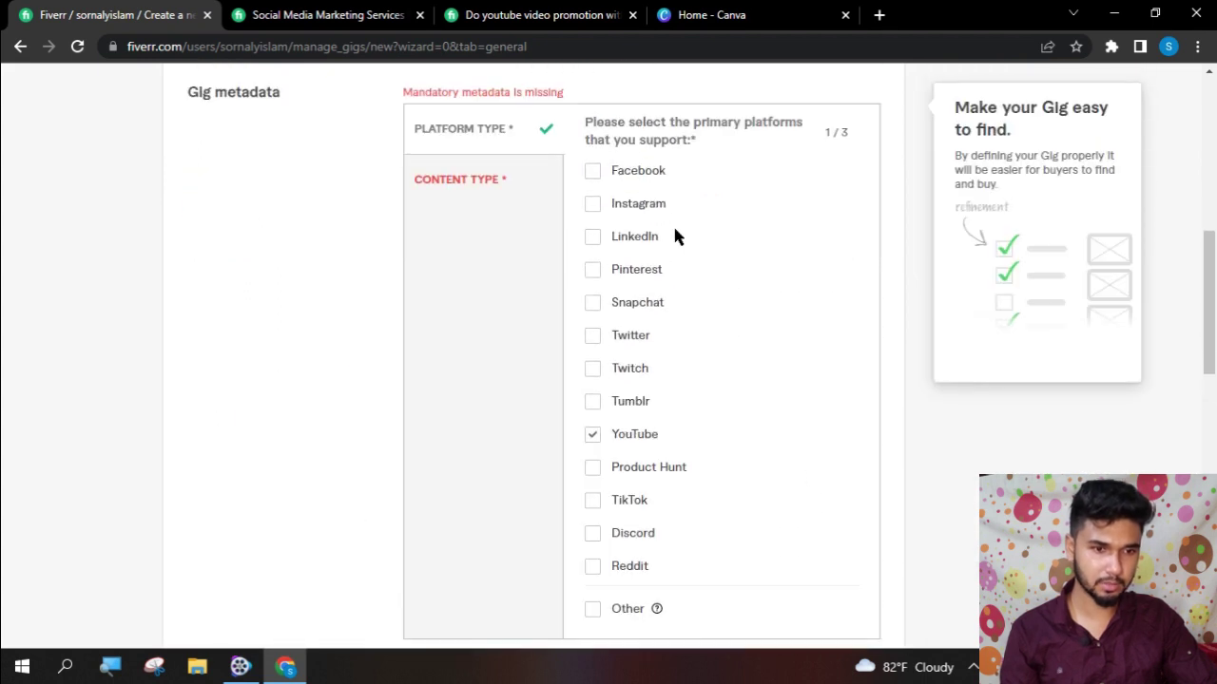
left_click(592, 205)
scroll(766, 497, "down", 6)
left_click(842, 448)
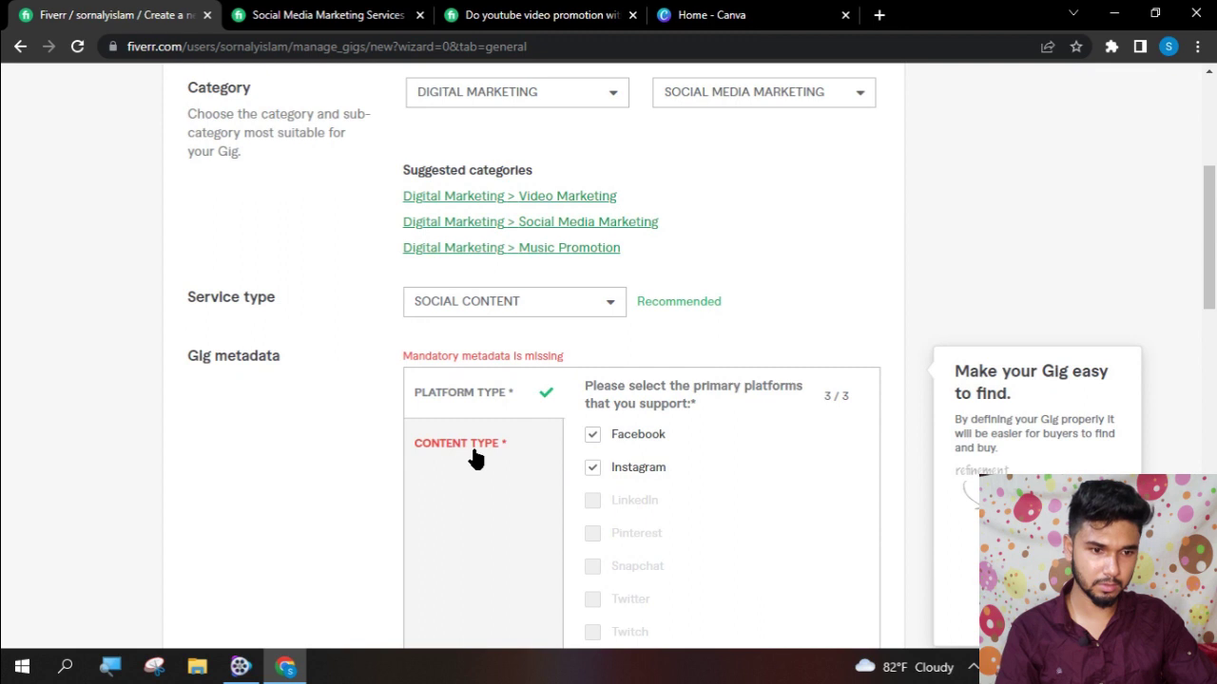
- Tick Video as the content type and save the Overview step
left_click(475, 456)
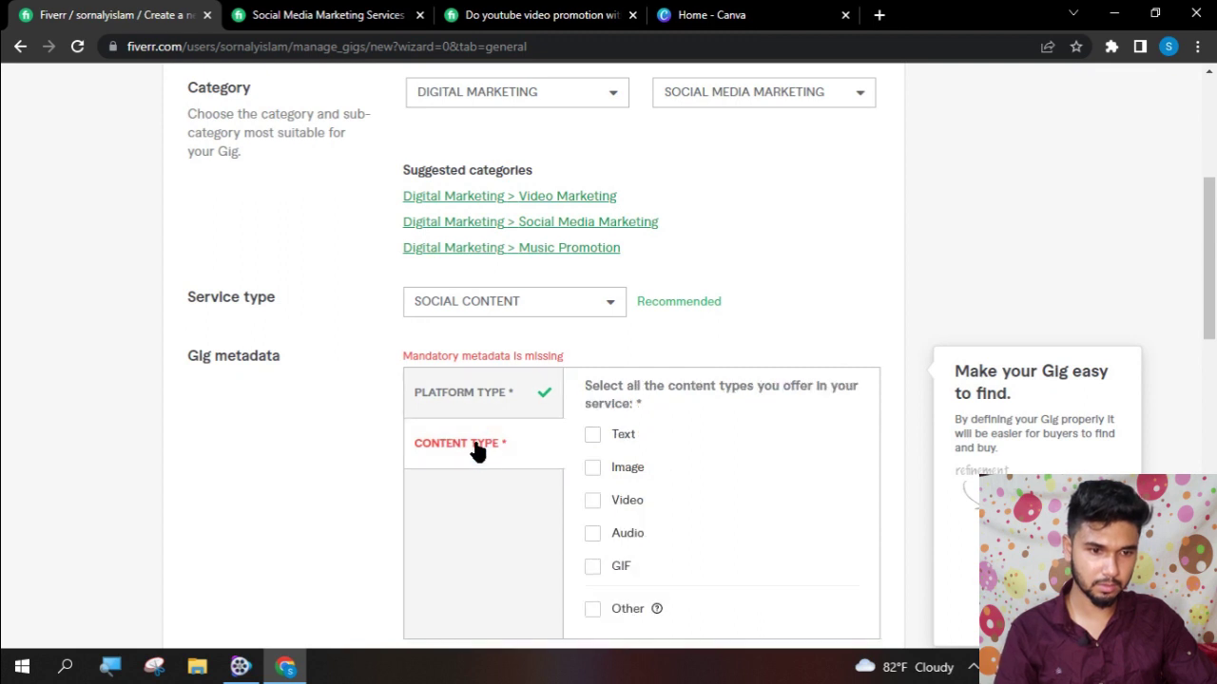
scroll(477, 452, "down", 2)
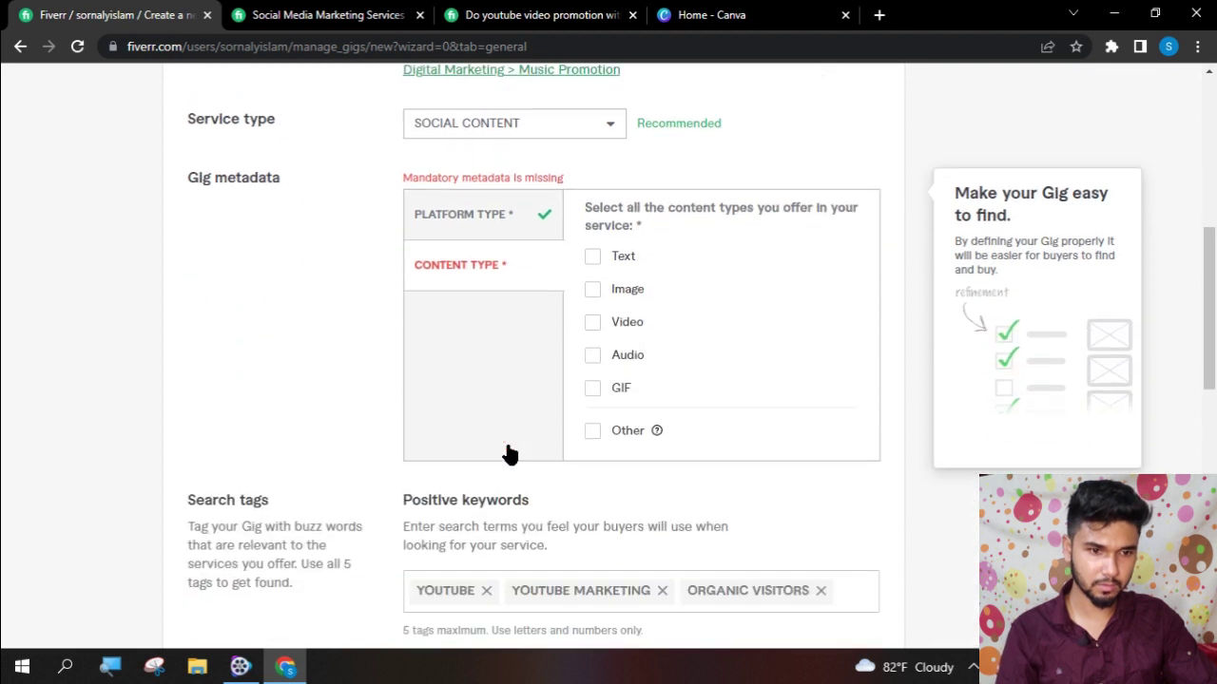
left_click(591, 321)
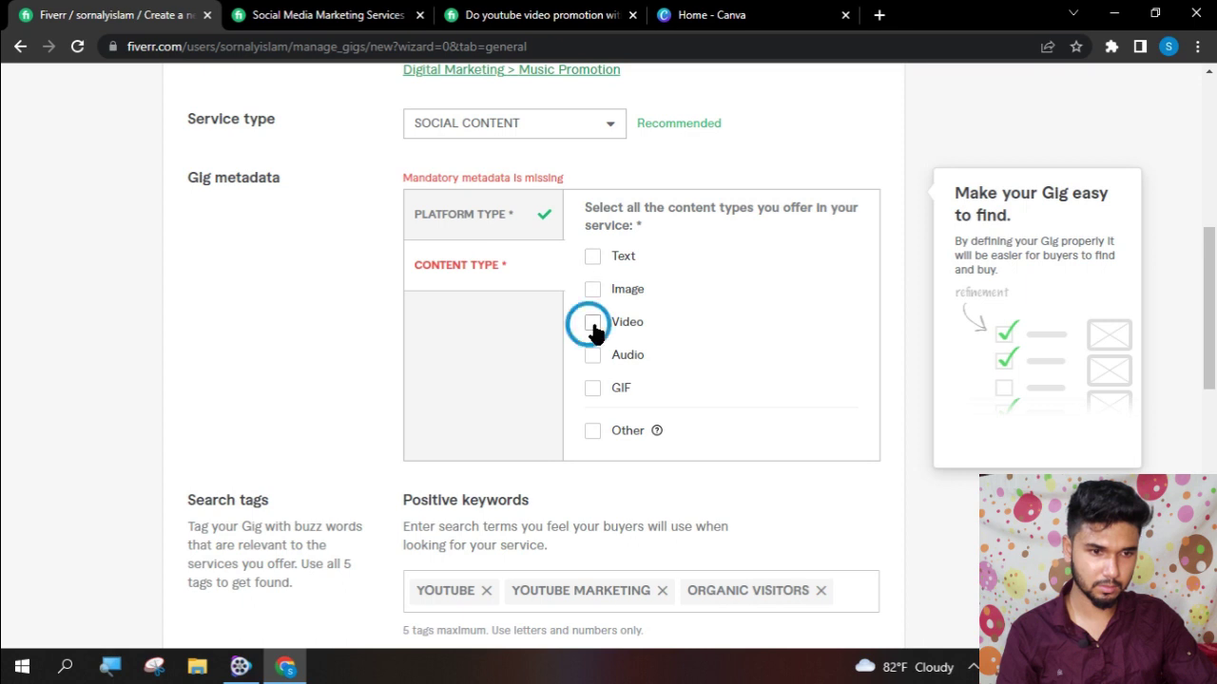
scroll(688, 442, "down", 5)
left_click(840, 347)
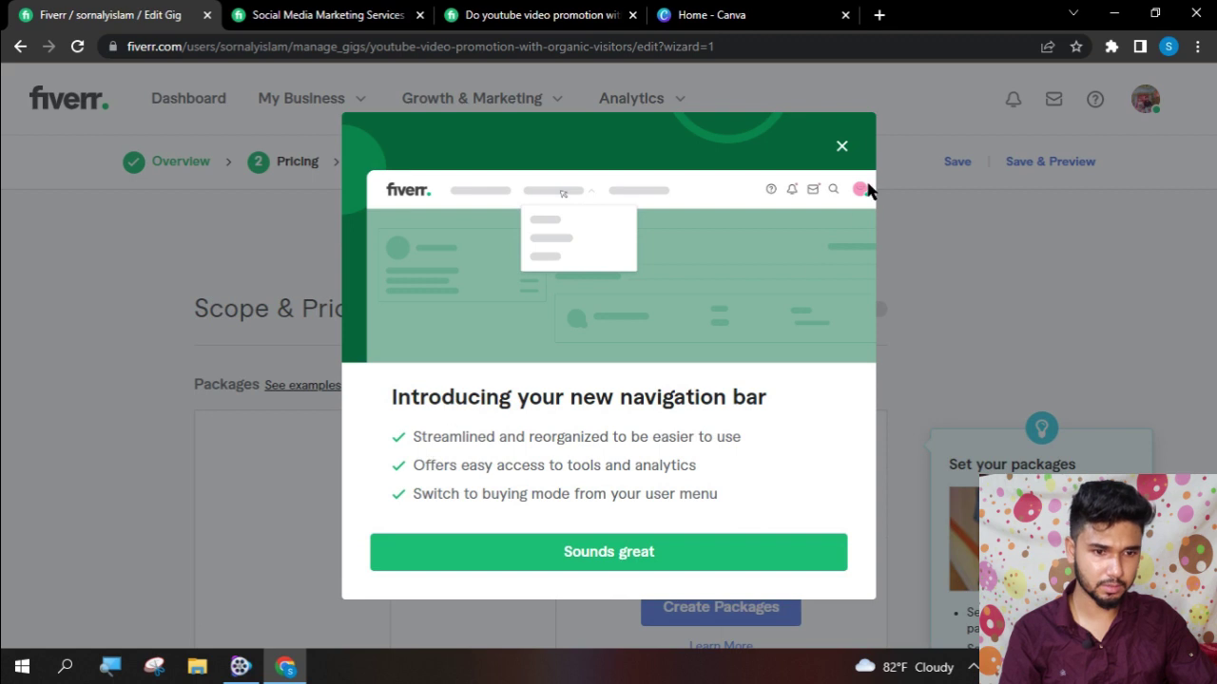
- Dismiss the navigation-bar announcement and enable Basic, Standard and Premium packages
left_click(843, 149)
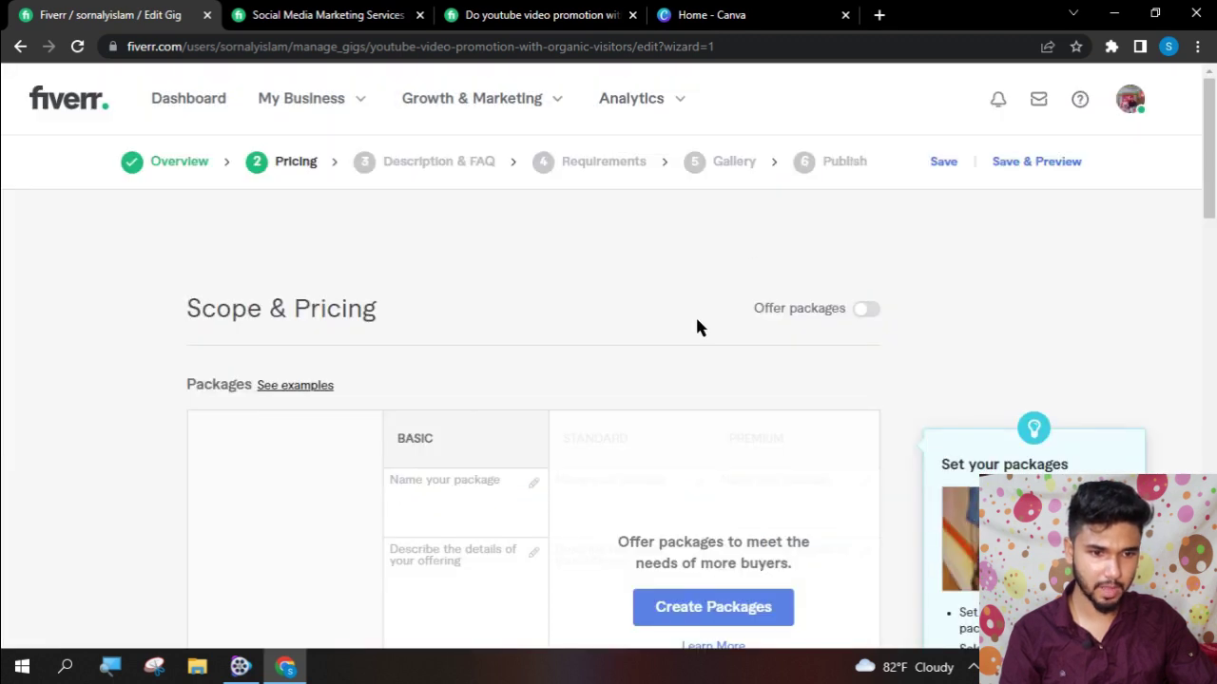
scroll(560, 494, "down", 2)
left_click(781, 437)
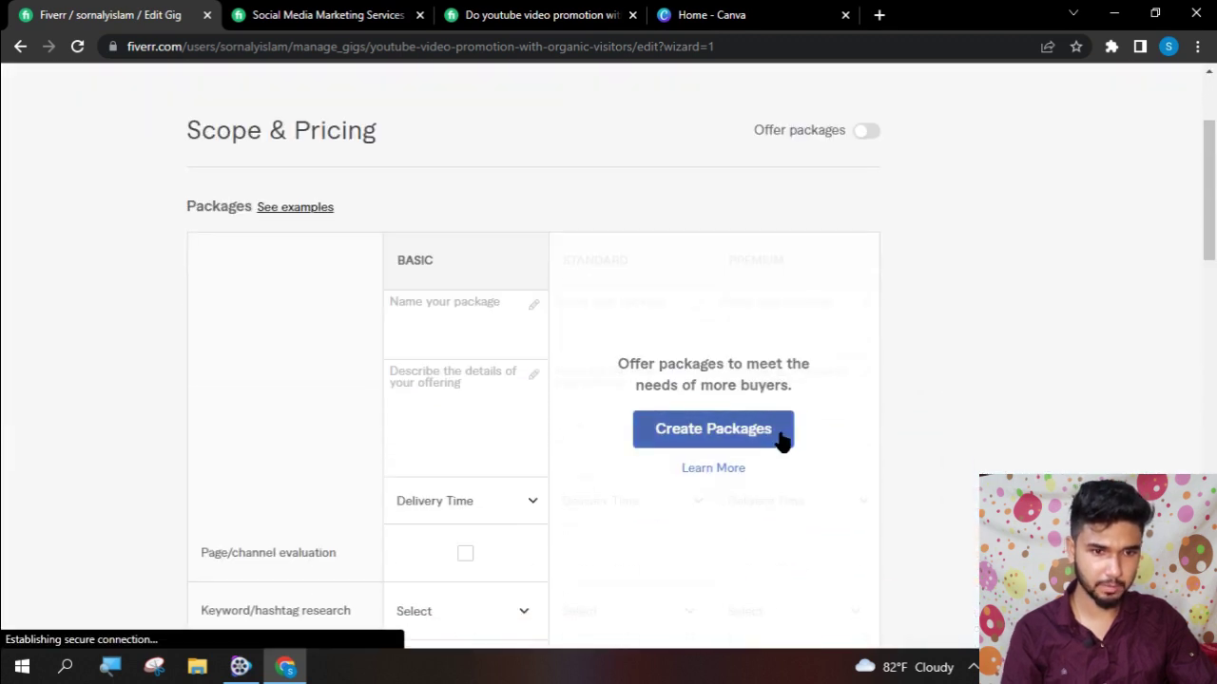
left_click(461, 324)
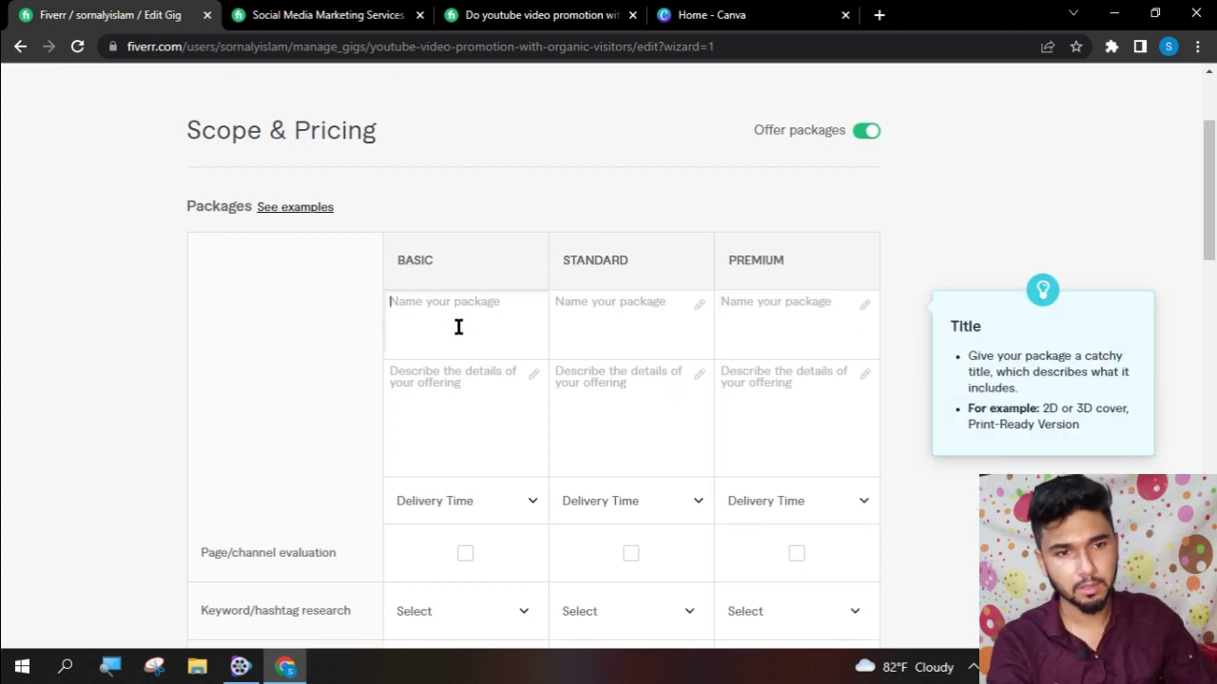
- Open the competitor gig's Compare Packages table
left_click(520, 13)
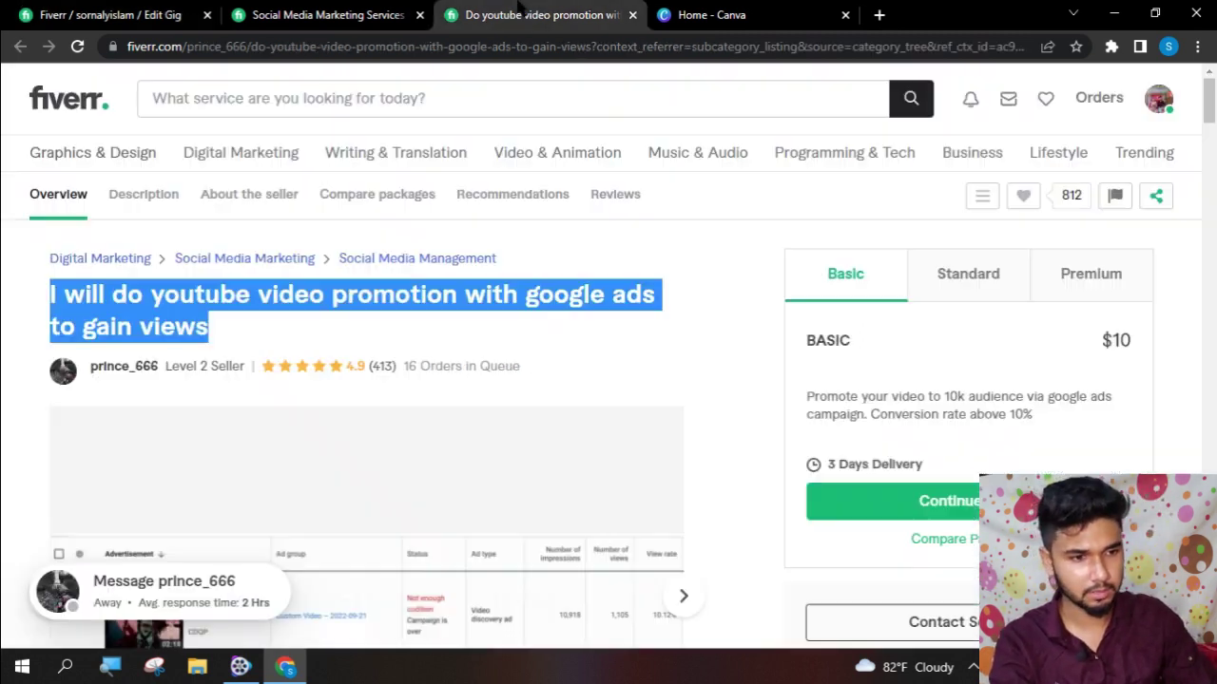
scroll(799, 333, "down", 2)
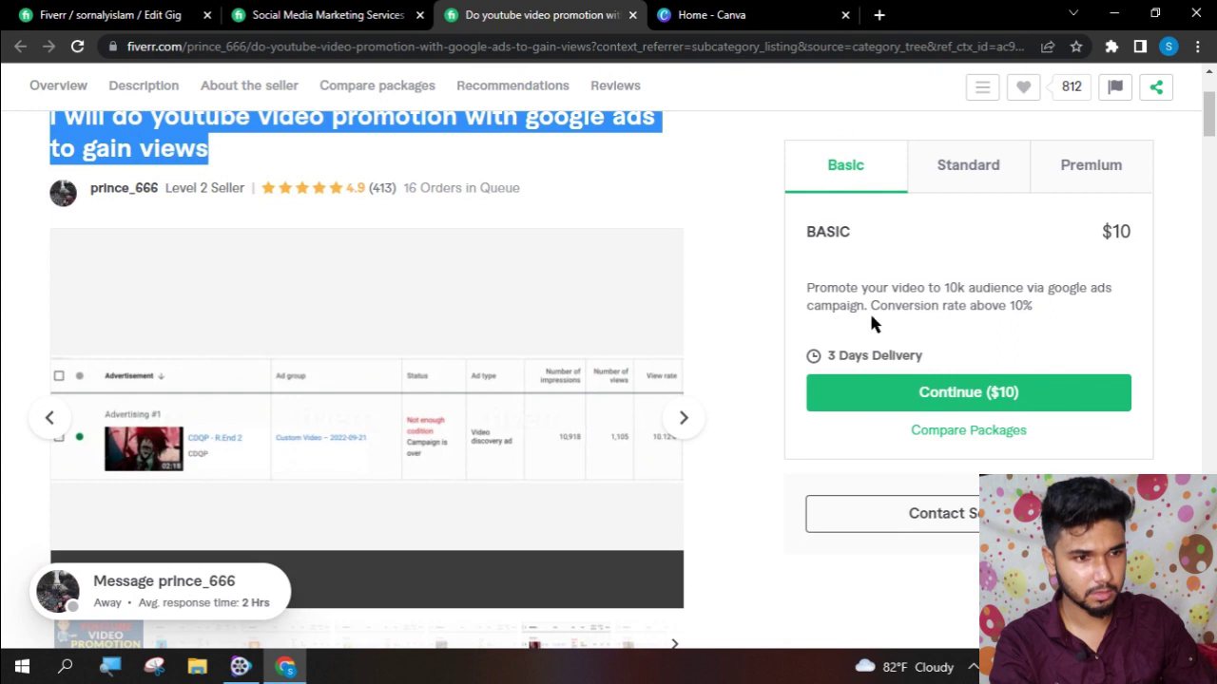
scroll(918, 358, "up", 2)
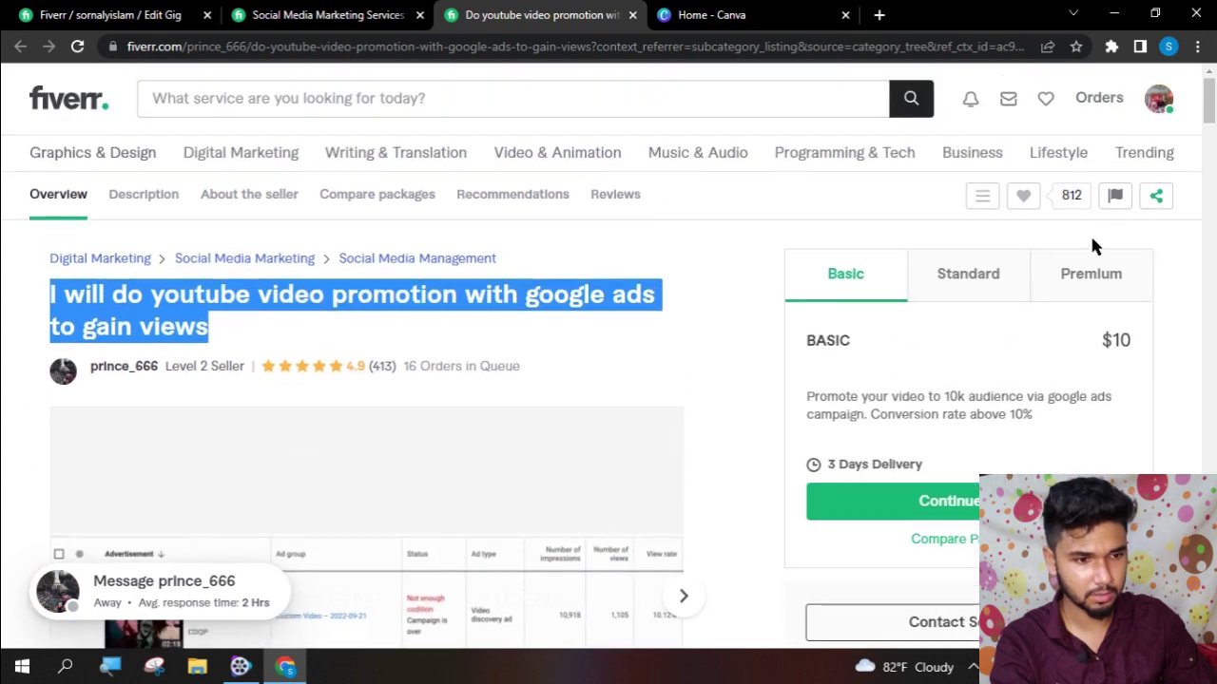
scroll(847, 323, "down", 3)
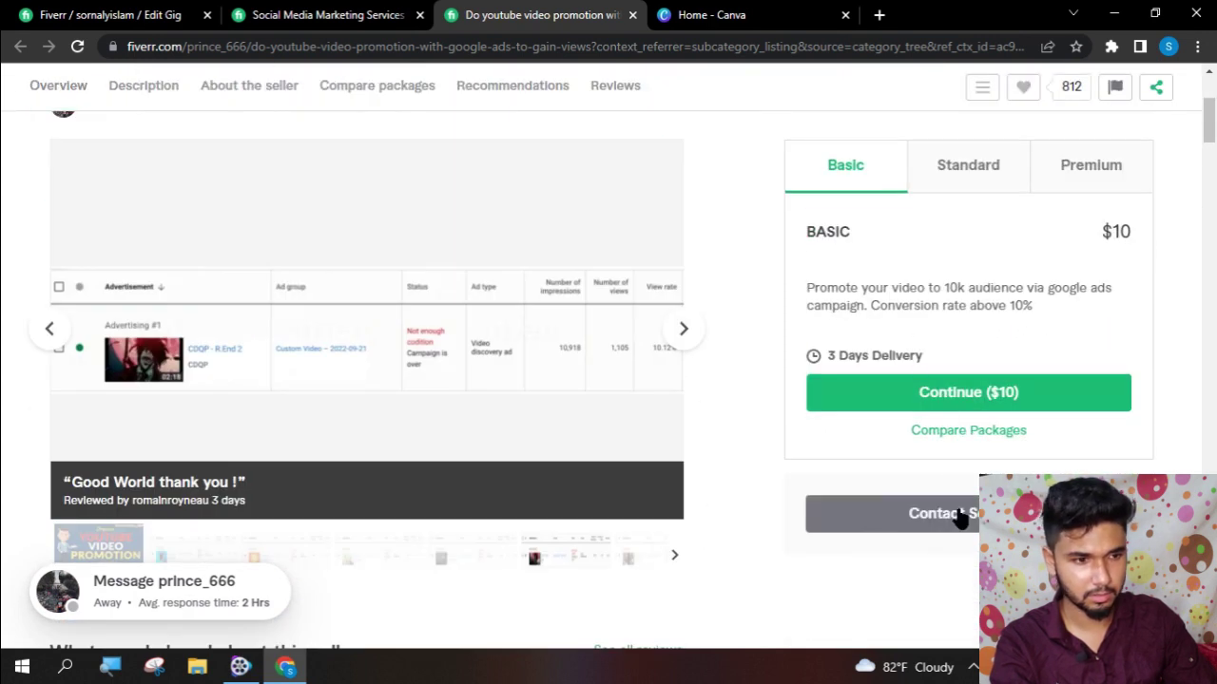
scroll(666, 456, "down", 10)
scroll(746, 446, "up", 4)
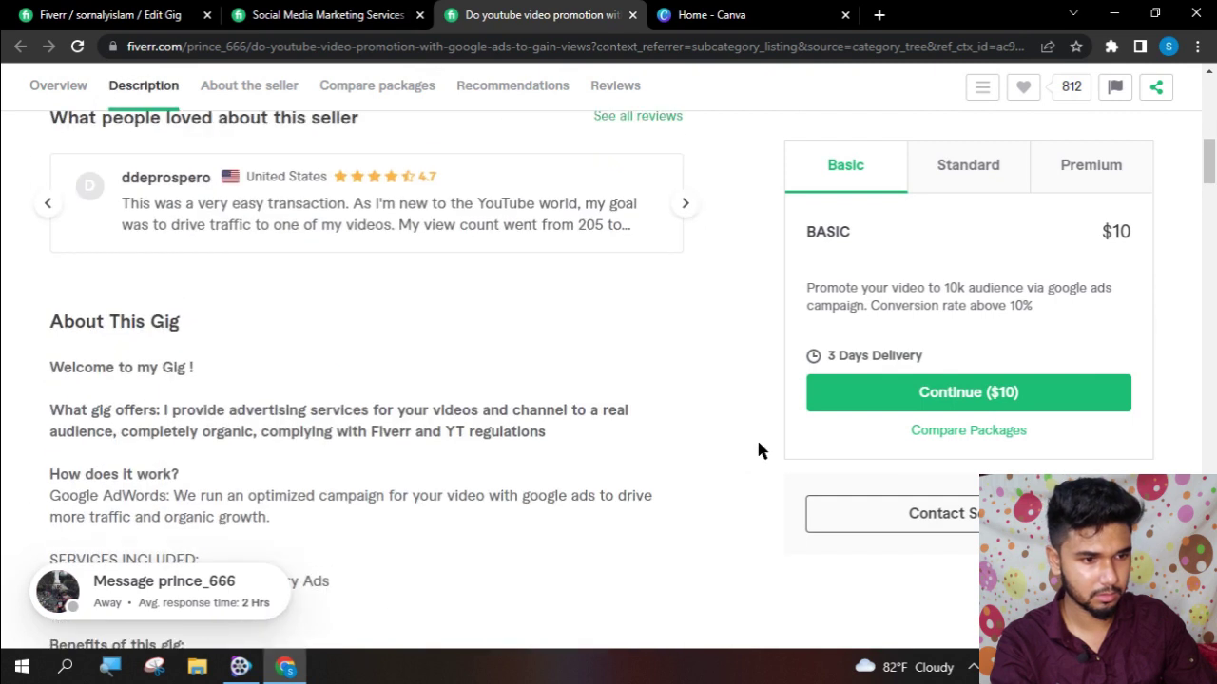
scroll(758, 450, "up", 5)
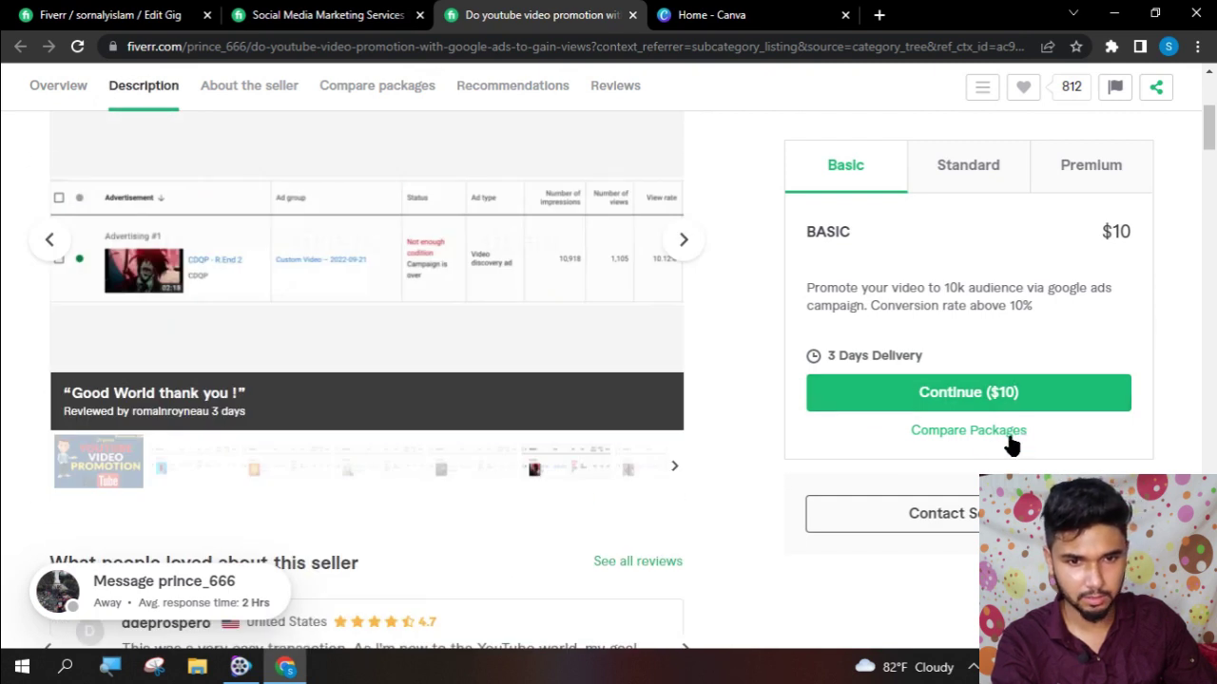
left_click(1010, 437)
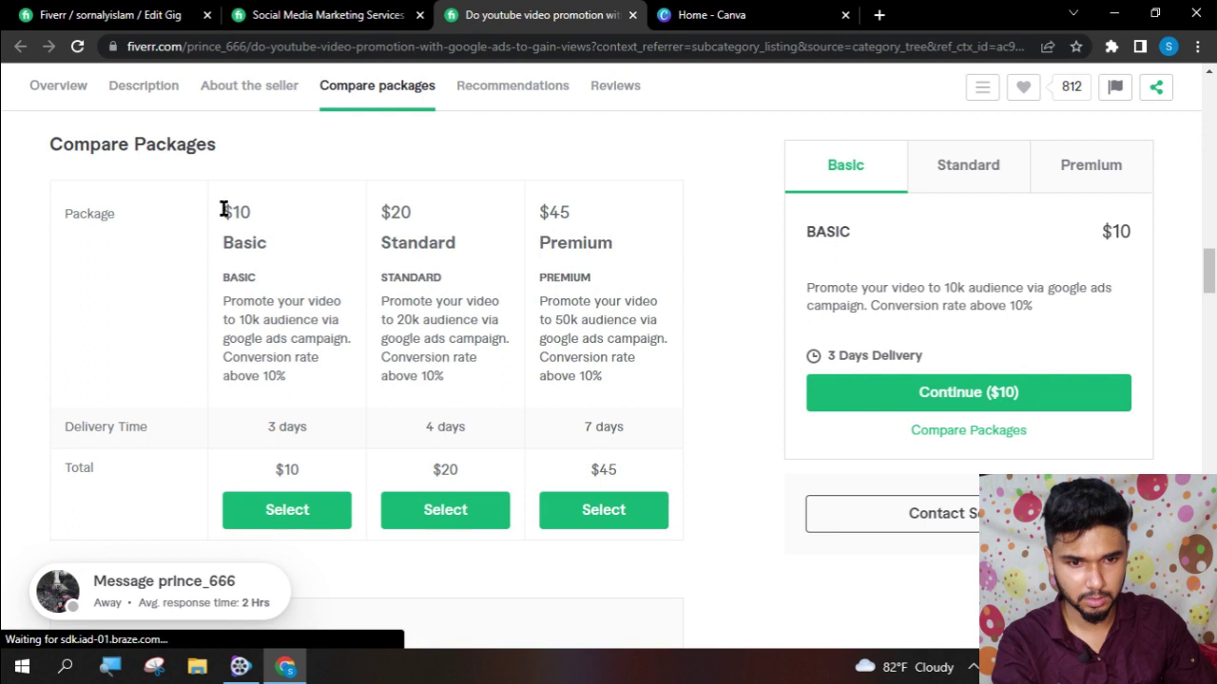
- Copy the competitor's Basic package description and return to the Edit Gig tab
left_click_drag(223, 207, 441, 169)
left_click(722, 14)
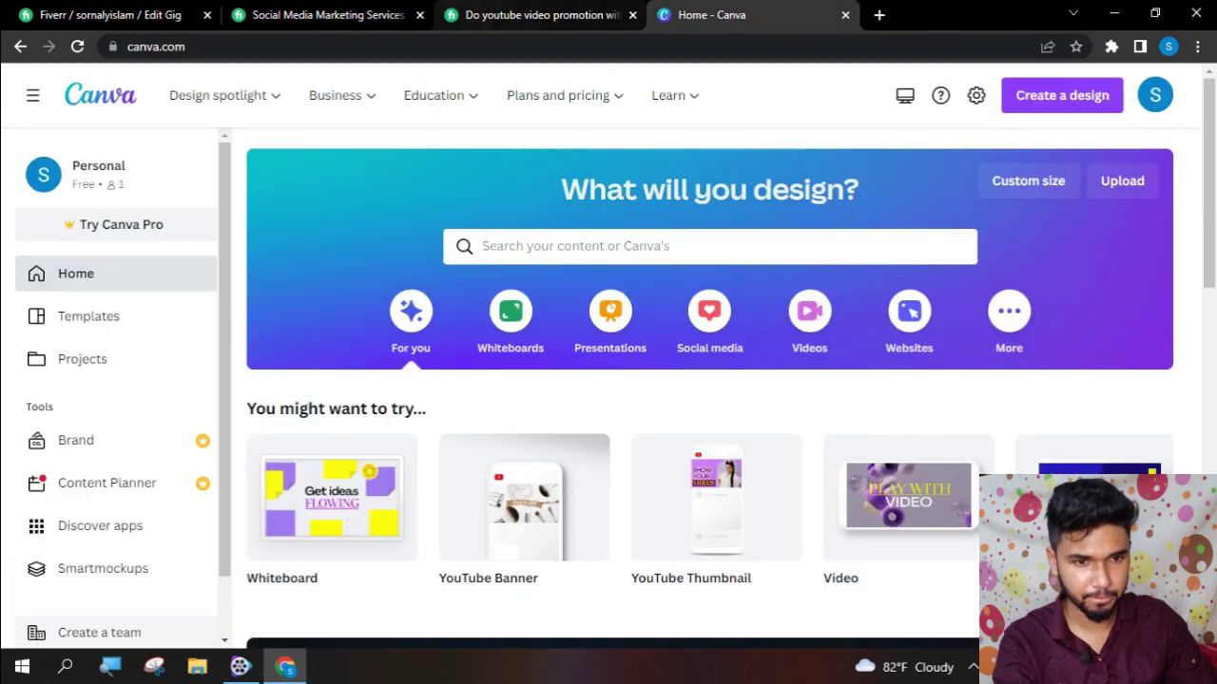
key("ctrl+shift+Tab")
key("ctrl+shift+Tab")
key("ctrl+shift+Tab")
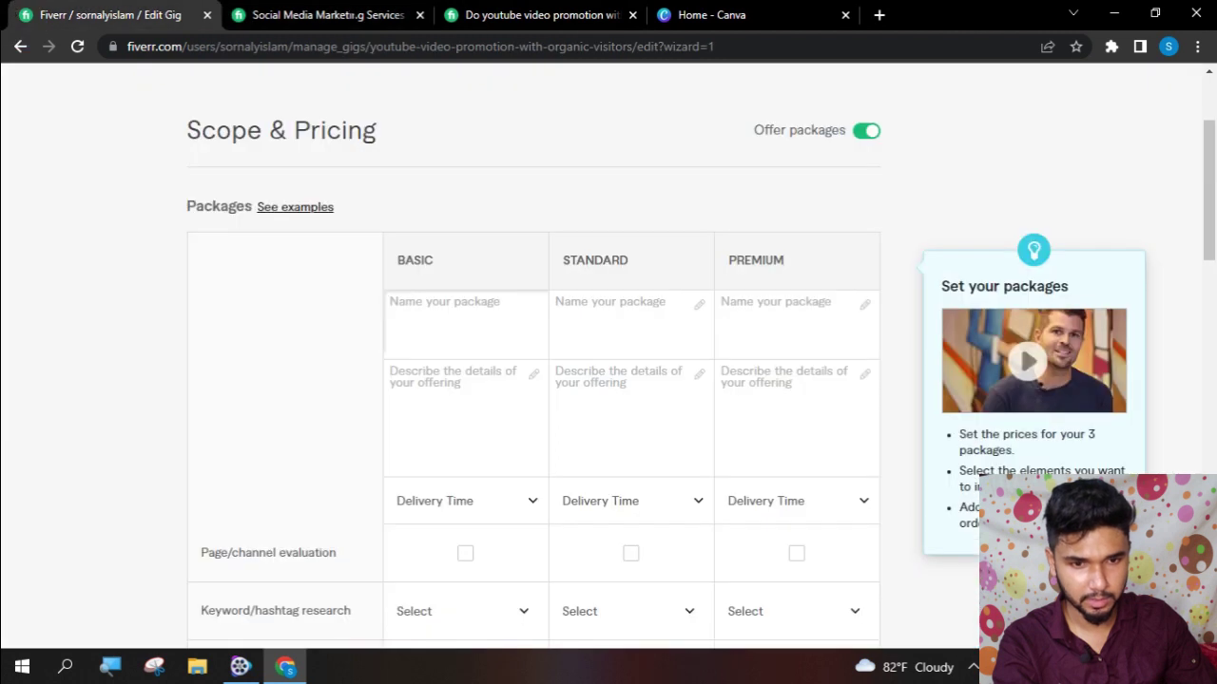
left_click(481, 12)
left_click(248, 357)
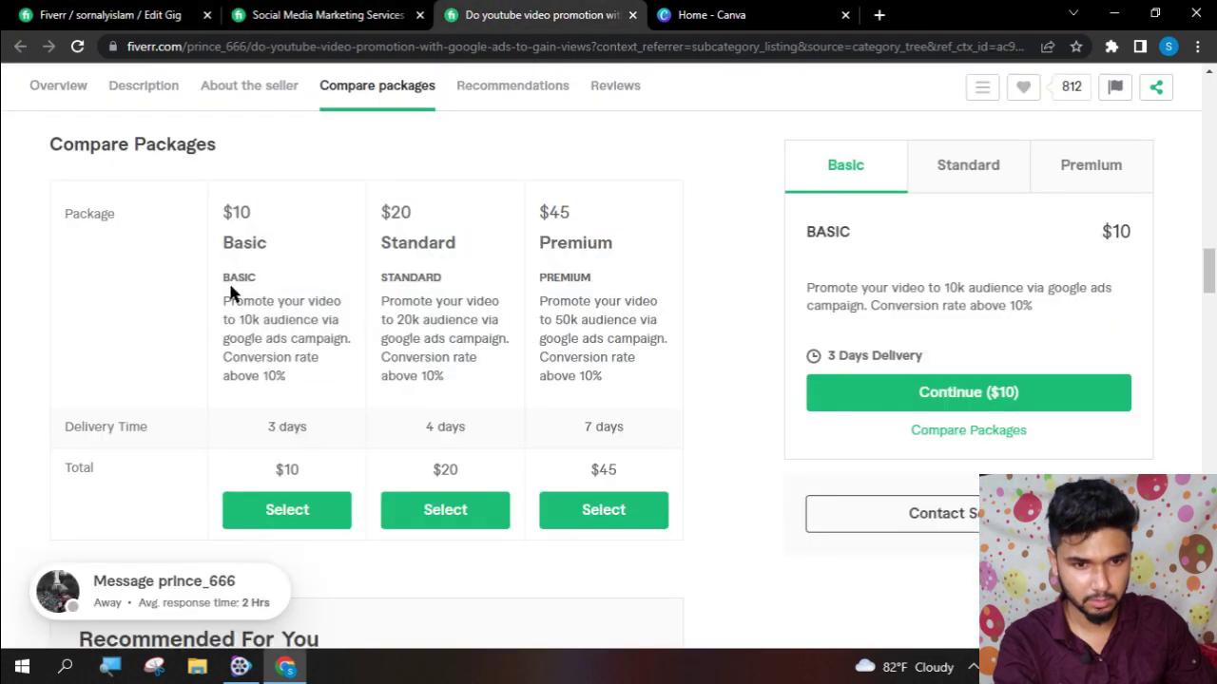
left_click_drag(222, 297, 313, 369)
left_click(218, 345)
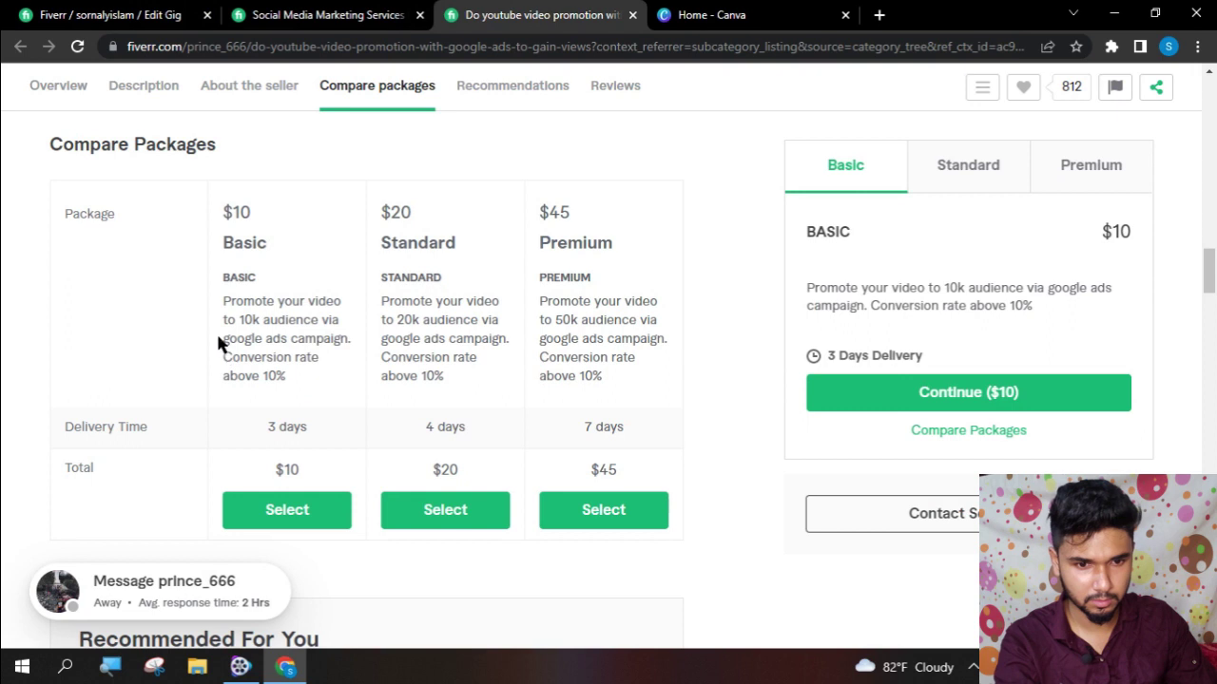
left_click_drag(217, 297, 306, 380)
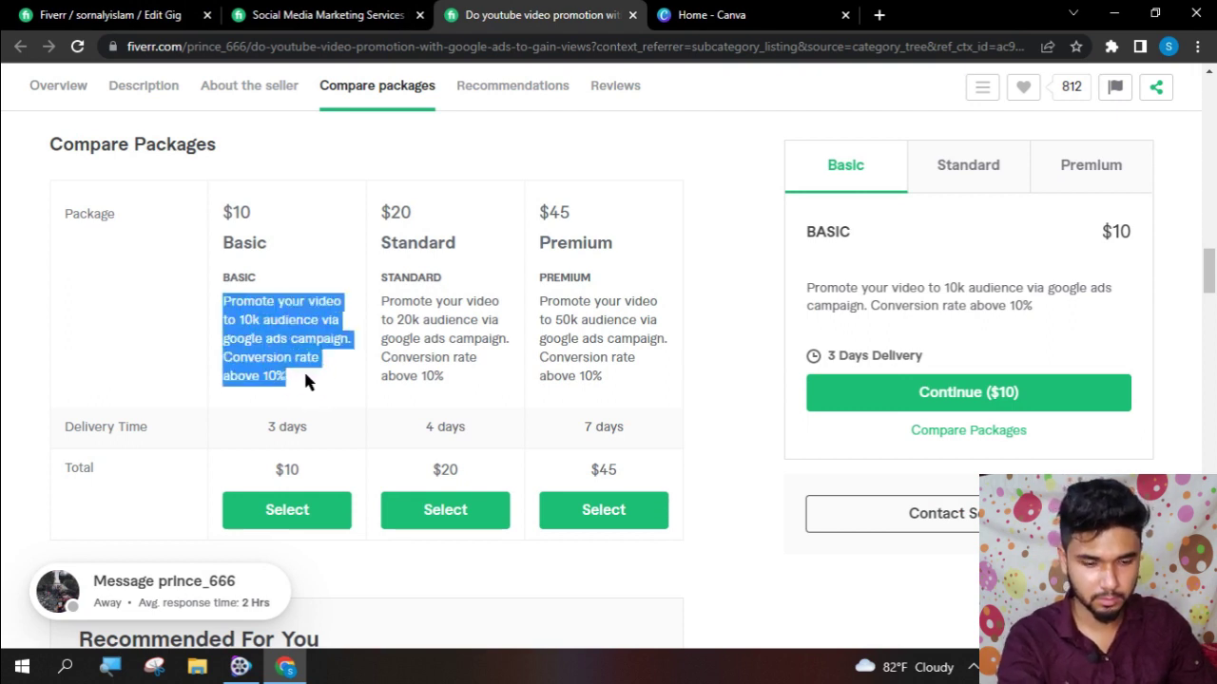
key("ctrl+Tab")
key("ctrl+Tab")
- Paste the competitor's copied package texts into the Basic and Standard package name fields
left_click(429, 351)
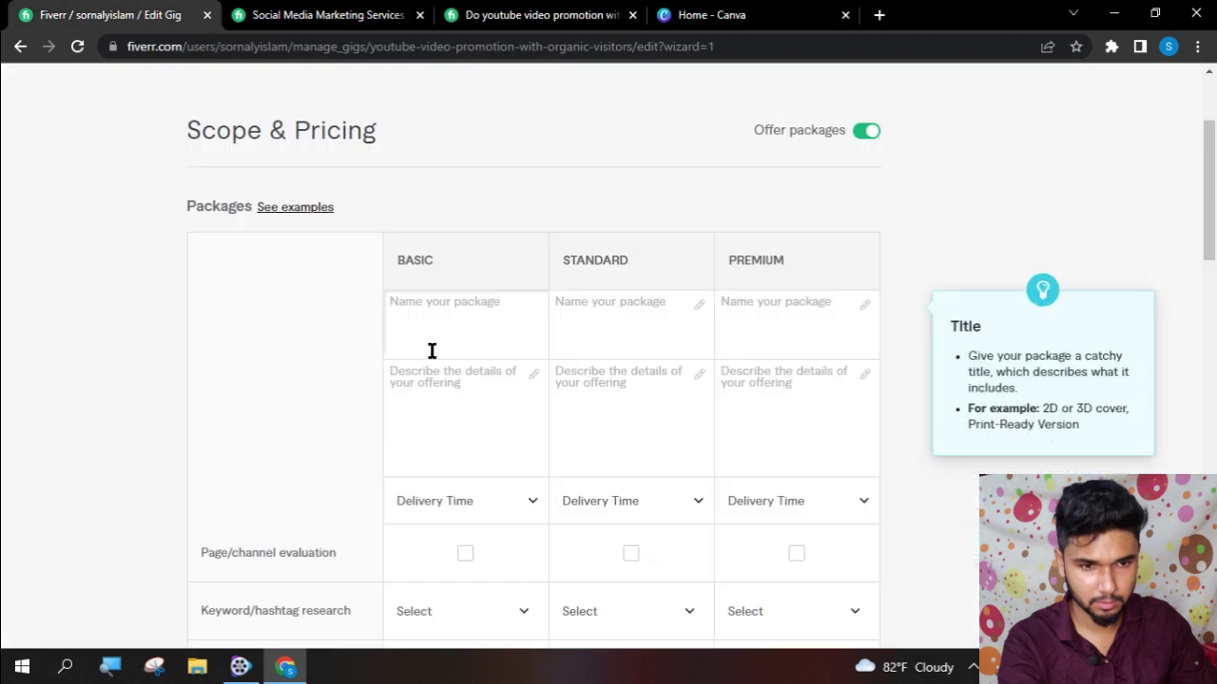
type("Promote your video to 10k audience")
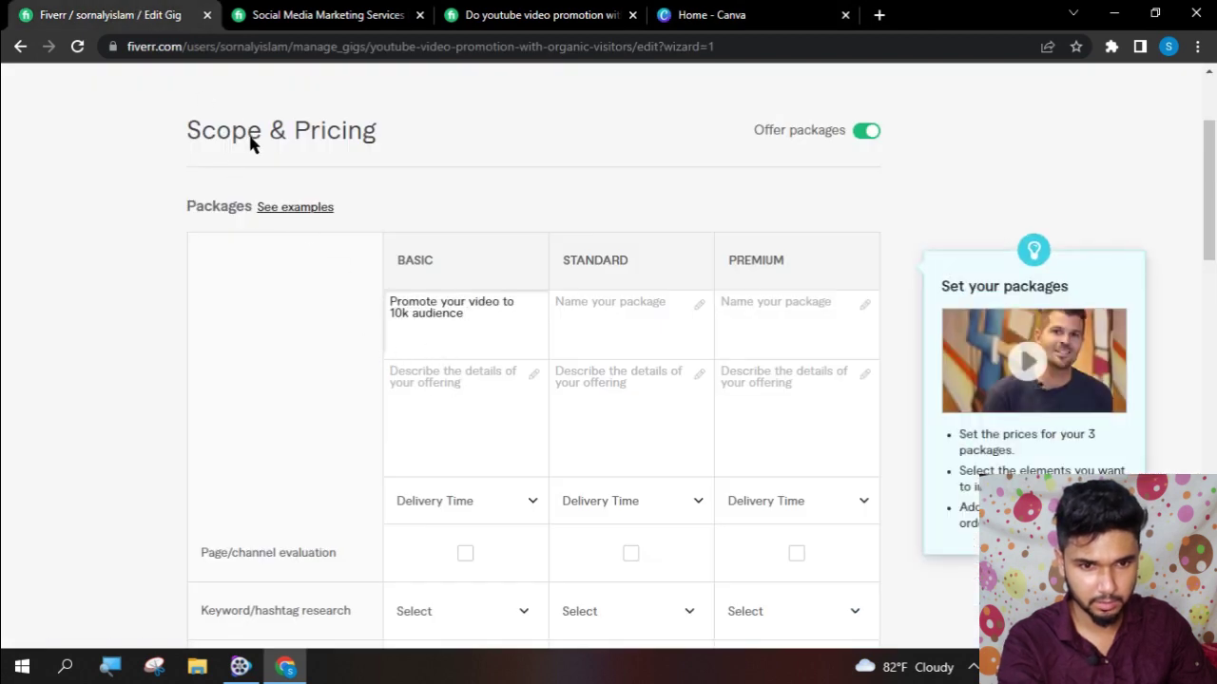
left_click(493, 11)
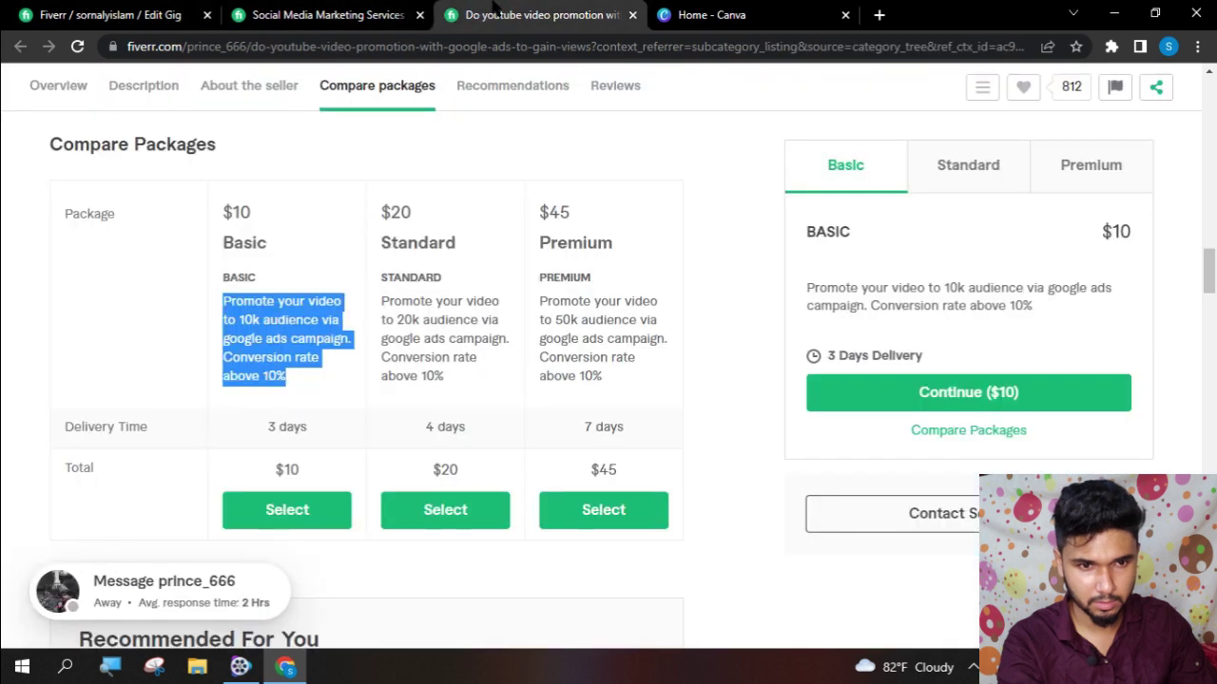
scroll(324, 313, "down", 1)
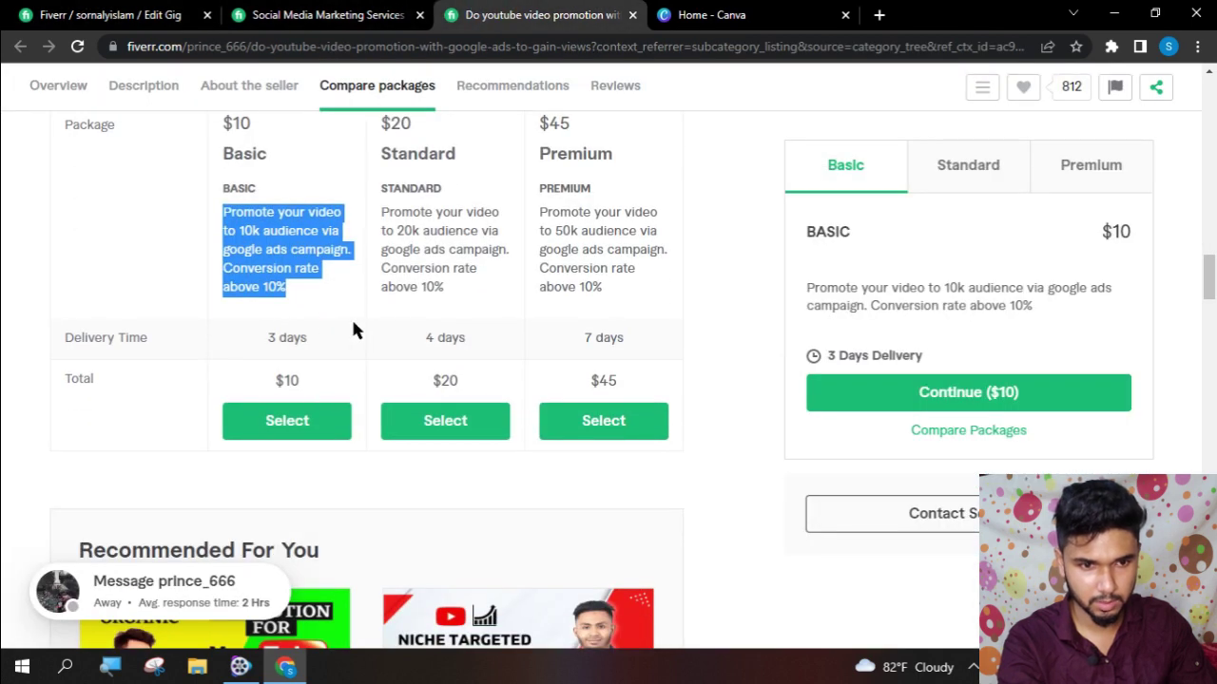
left_click_drag(380, 207, 451, 309)
key("ctrl+c")
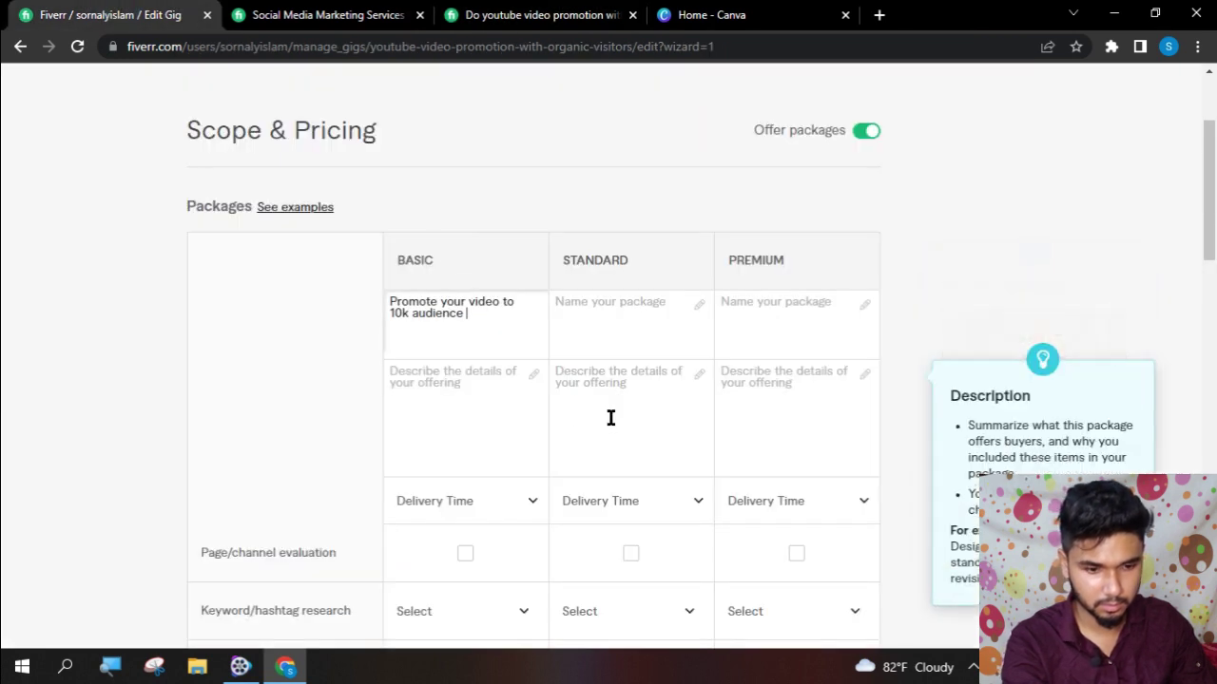
left_click(640, 314)
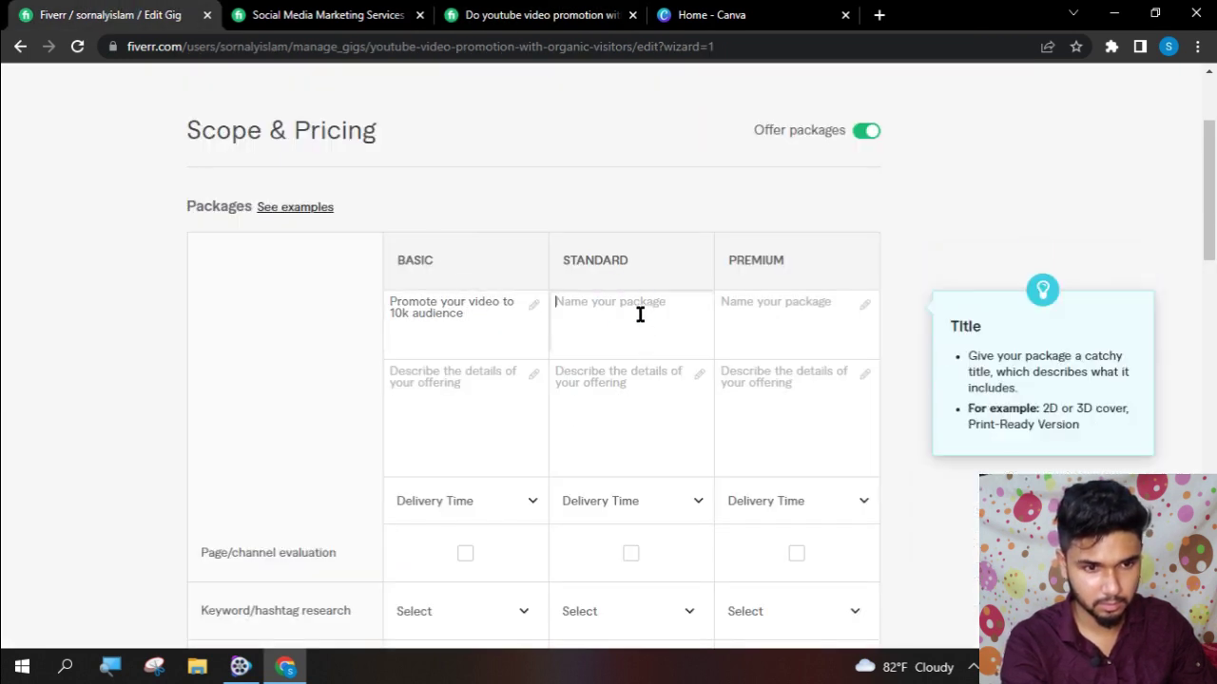
type("Promote your video to 20k audience")
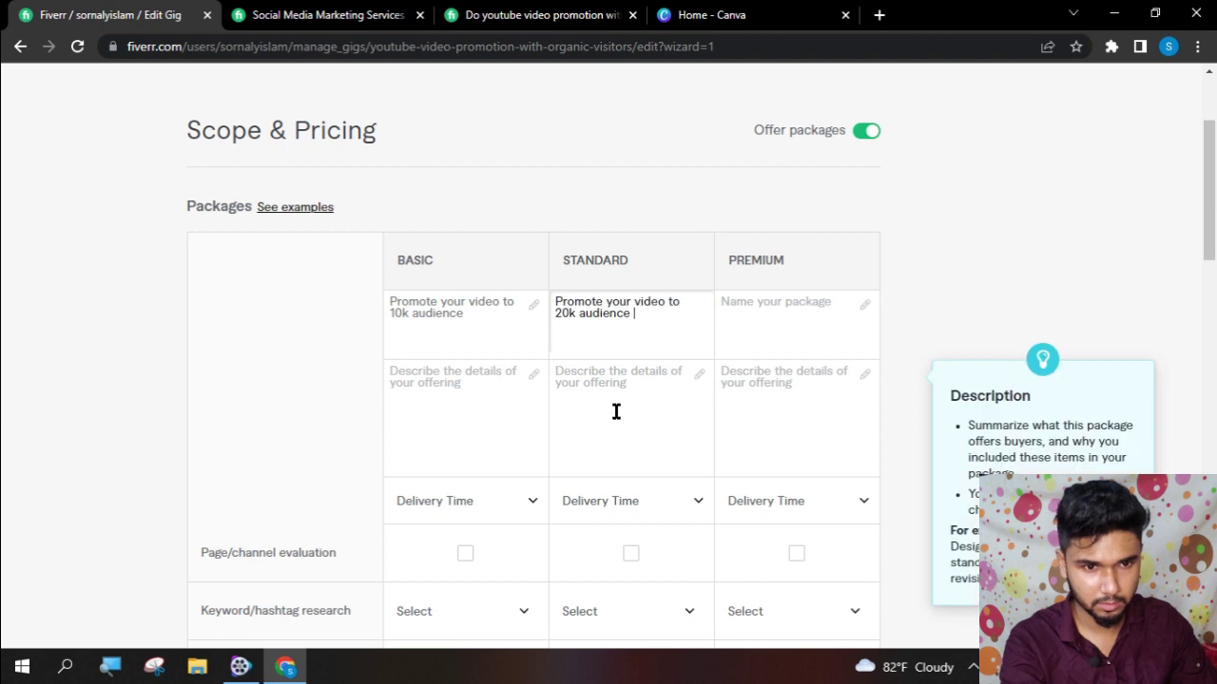
- Paste the 20k audience Google ads description into the Standard package description
left_click(328, 14)
left_click(480, 11)
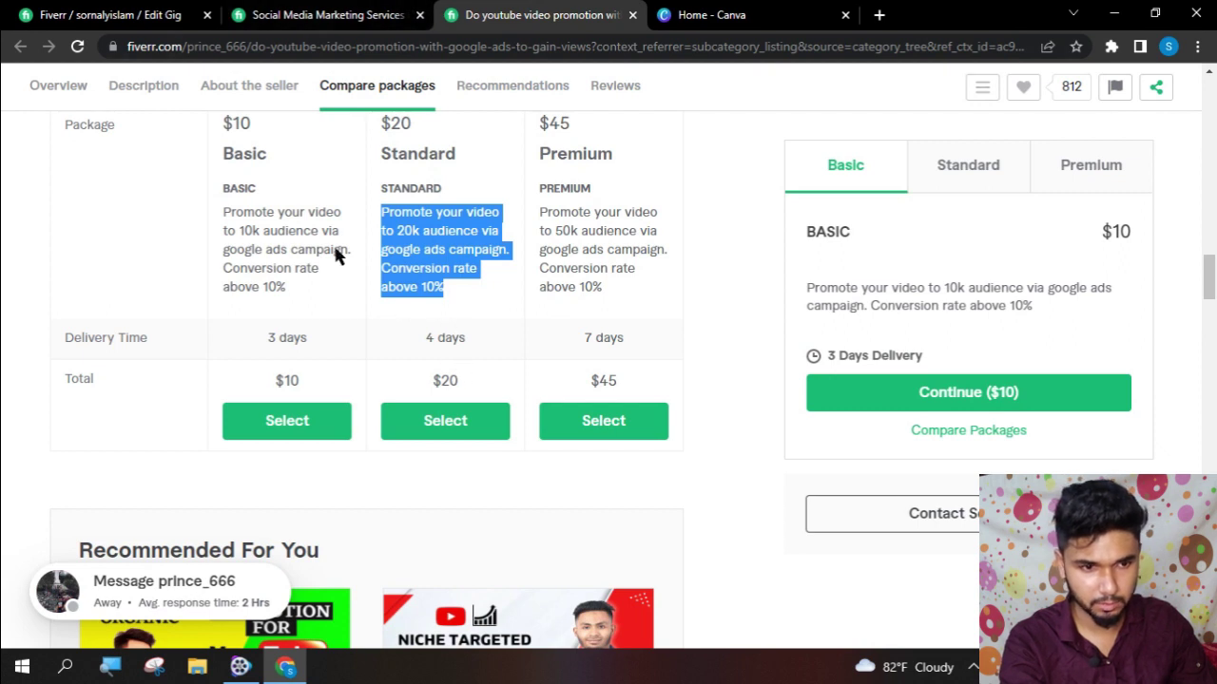
left_click(328, 14)
left_click(144, 12)
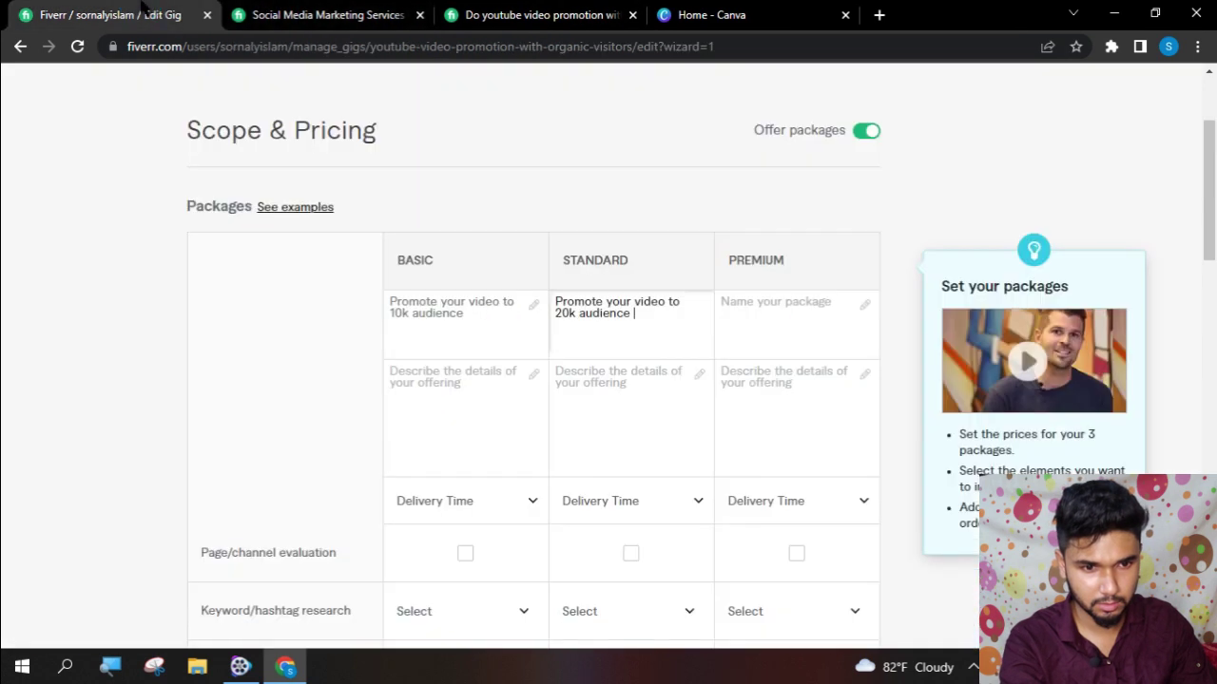
left_click(452, 408)
key("ctrl+v")
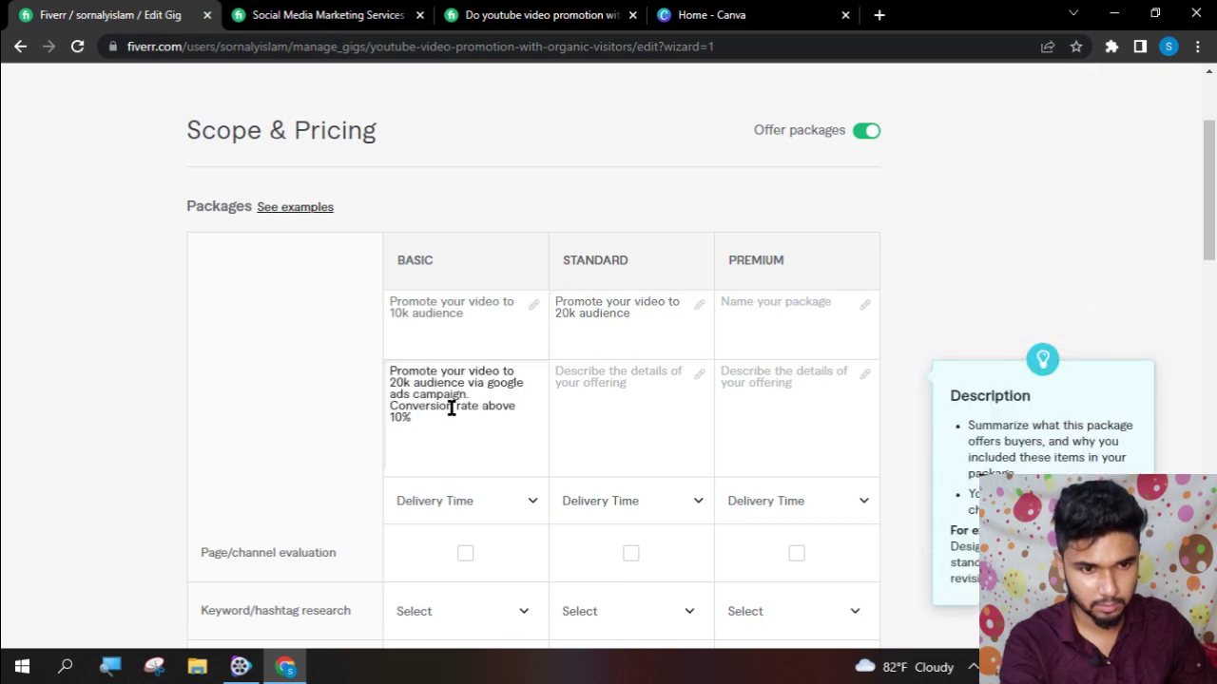
key("ctrl+z")
left_click(638, 413)
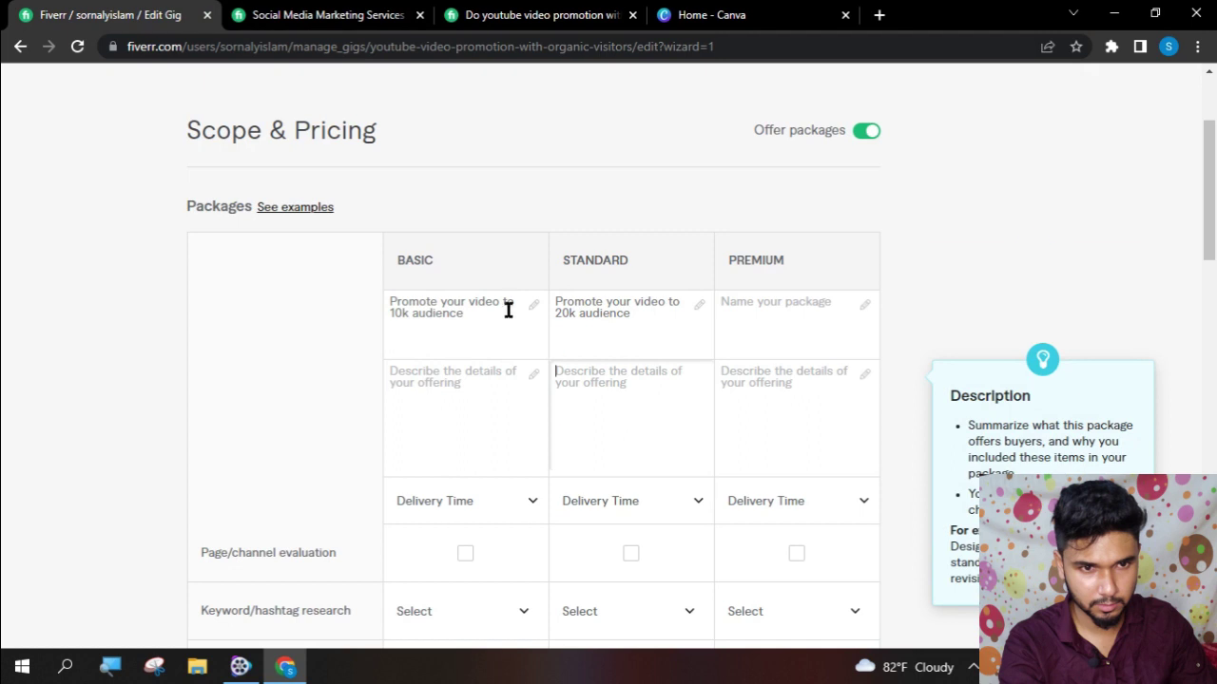
key("ctrl+v")
- Clear the Basic and Standard titles and paste the 10k audience description into Basic
left_click(475, 15)
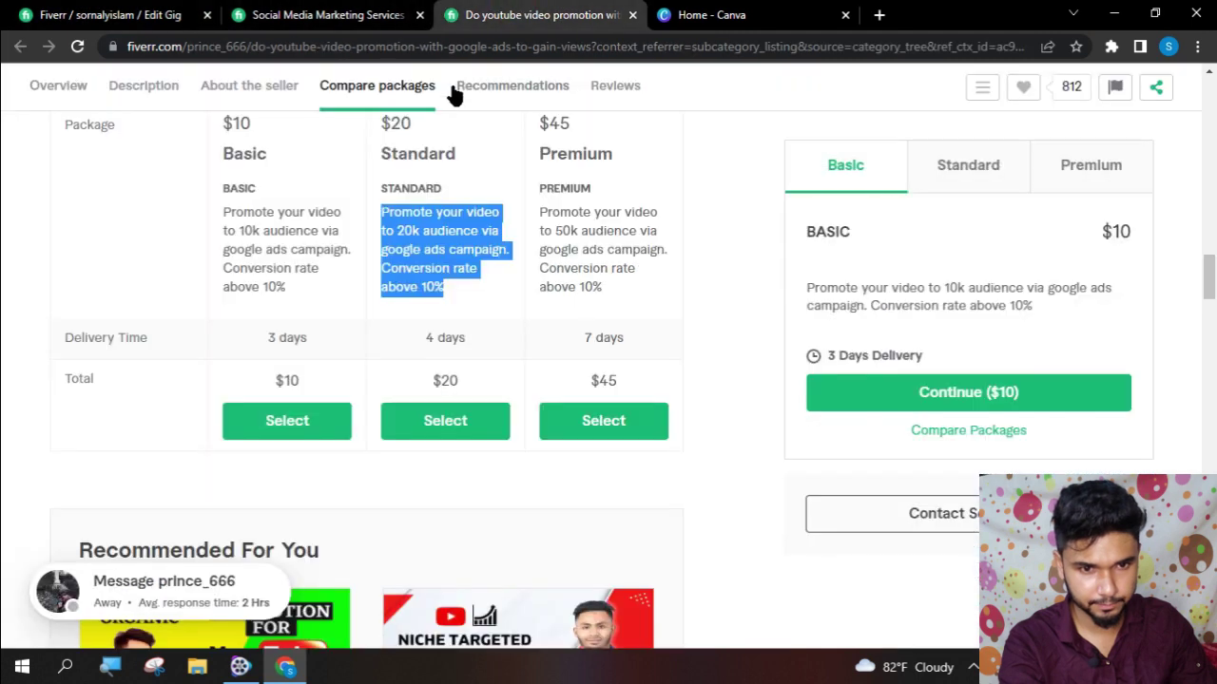
left_click(419, 15)
left_click_drag(220, 207, 295, 290)
key("ctrl+c")
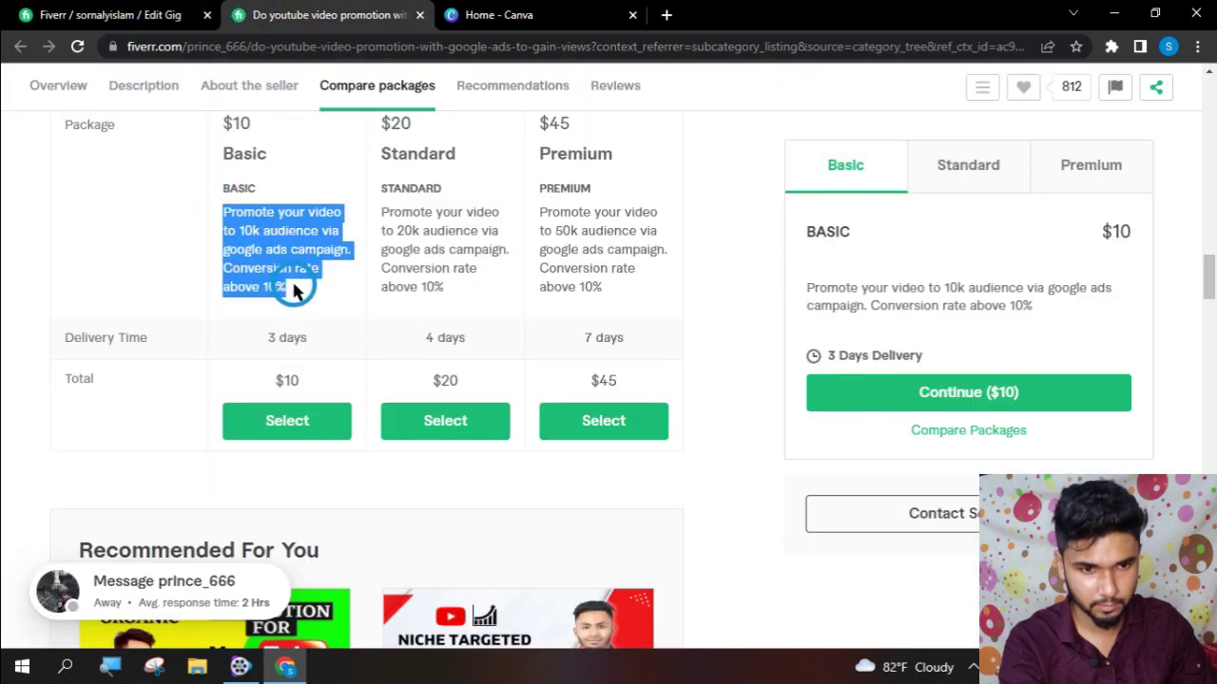
left_click(104, 16)
left_click(468, 321)
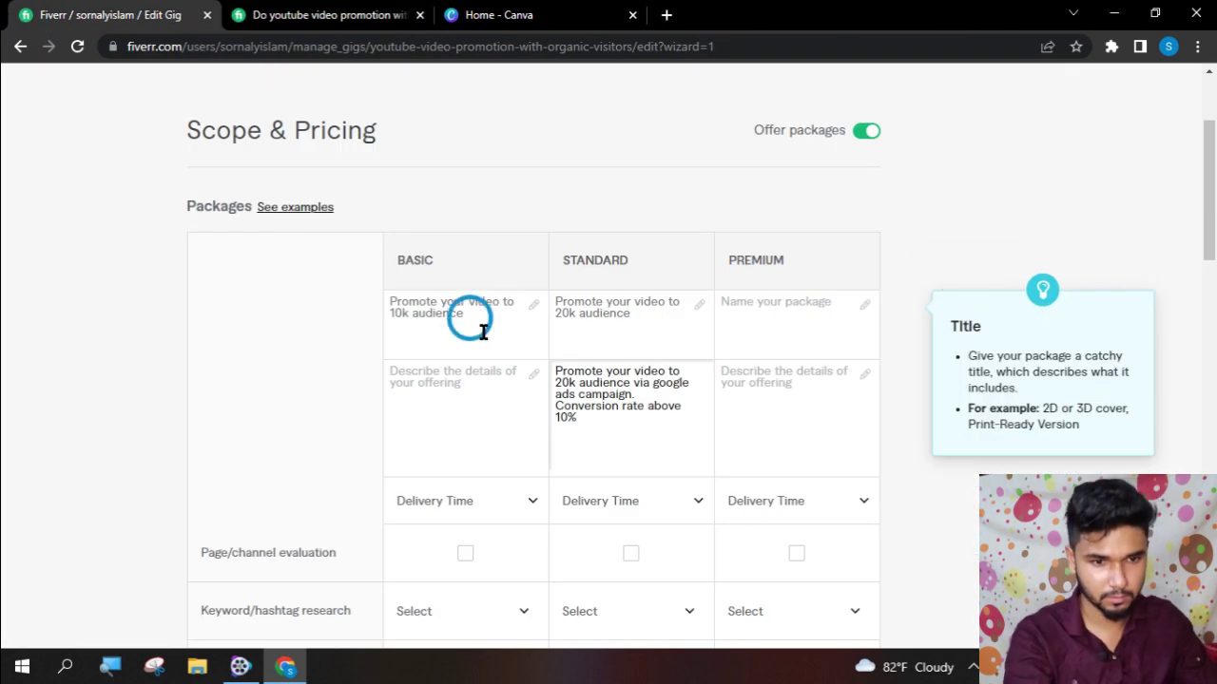
key("ctrl+a")
key("BackSpace")
left_click(436, 396)
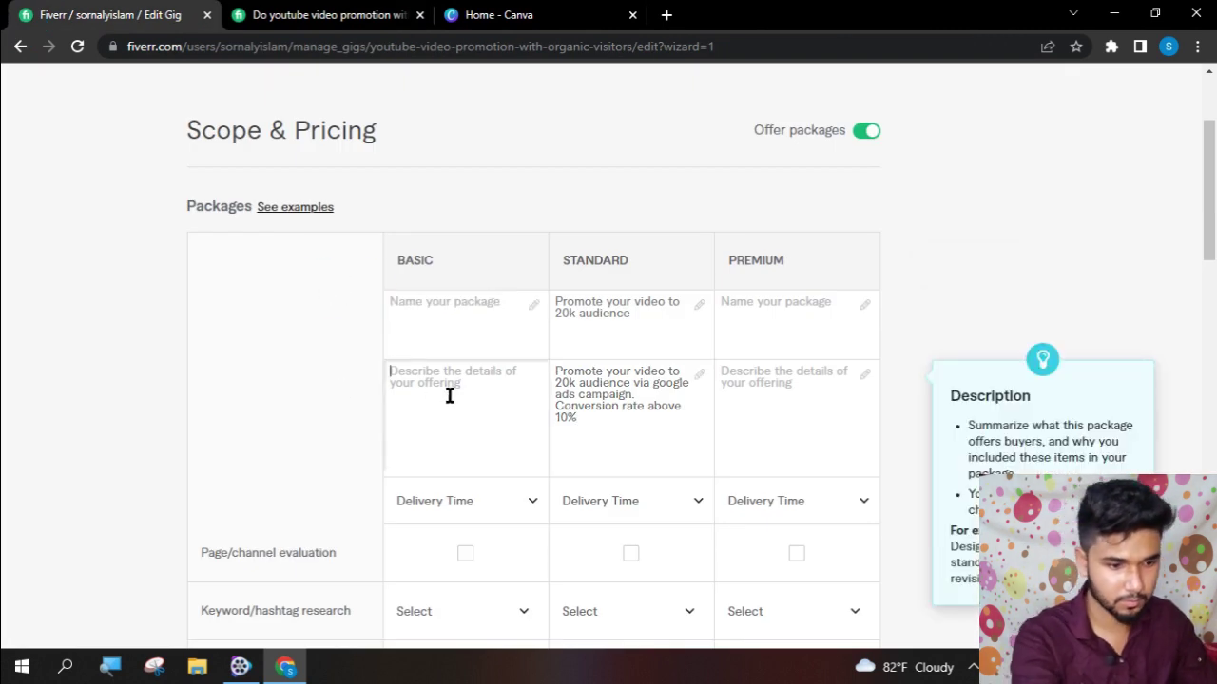
key("ctrl+v")
left_click(646, 313)
key("ctrl+a")
left_click(402, 244)
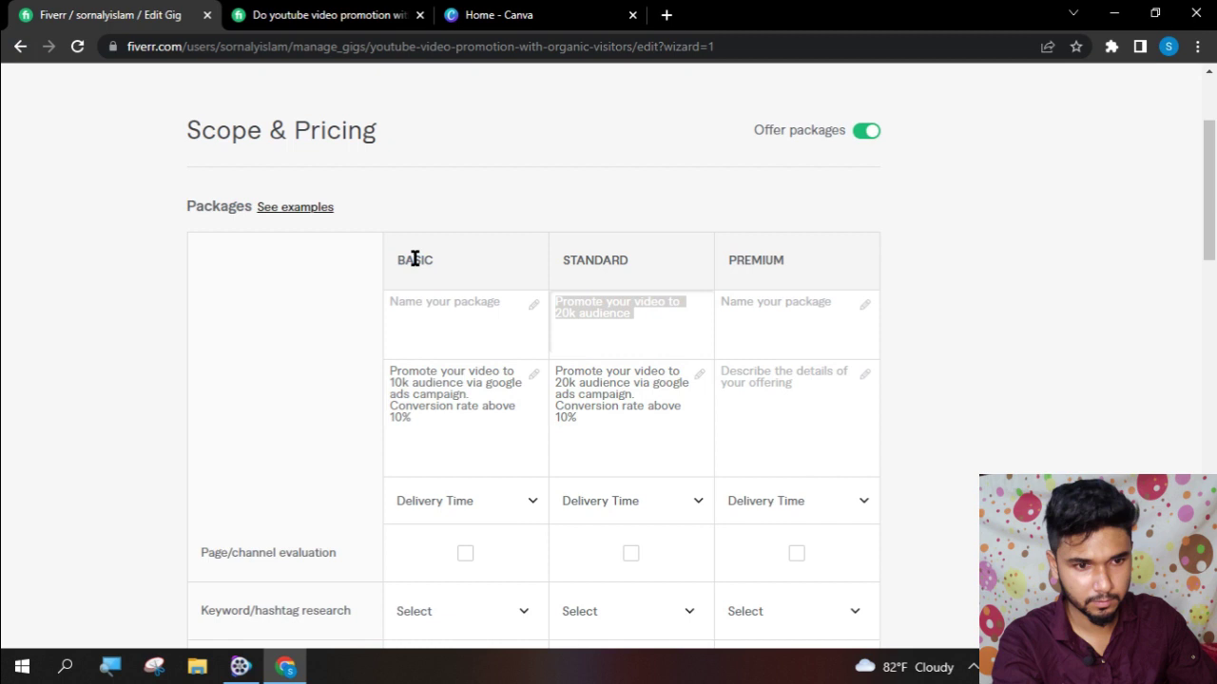
- Copy the competitor's Premium description and review its Standard and Premium package details
left_click(314, 15)
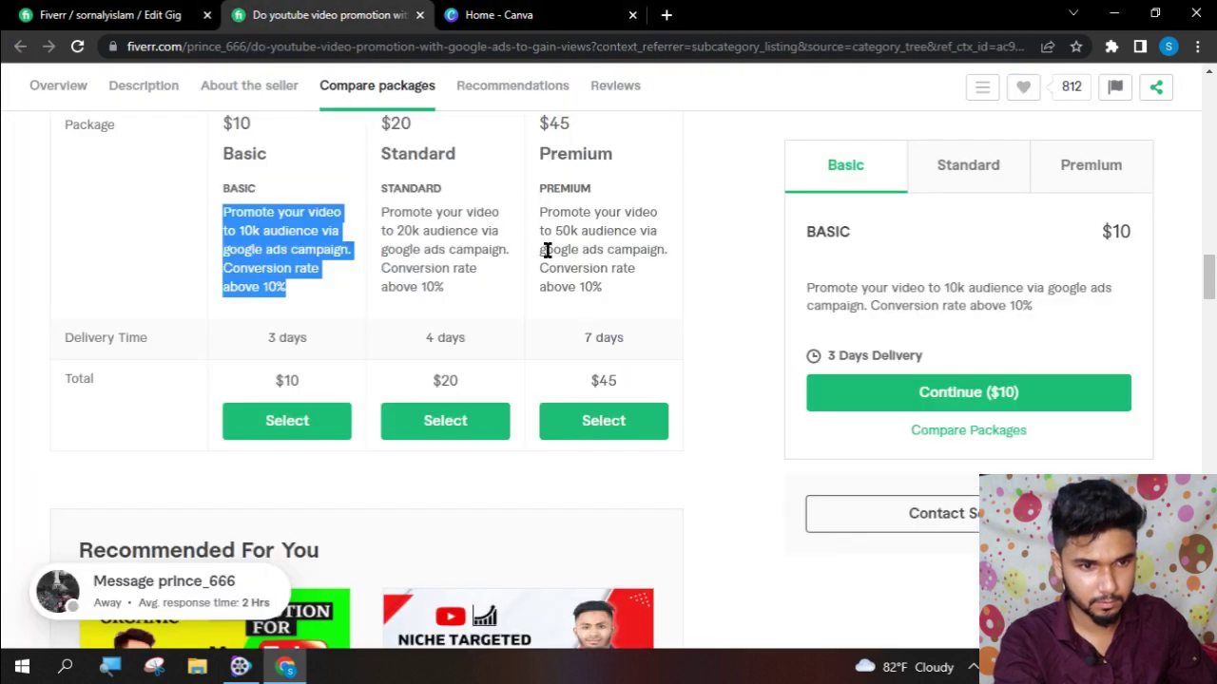
left_click(611, 300, "shift")
left_click_drag(610, 297, 538, 219)
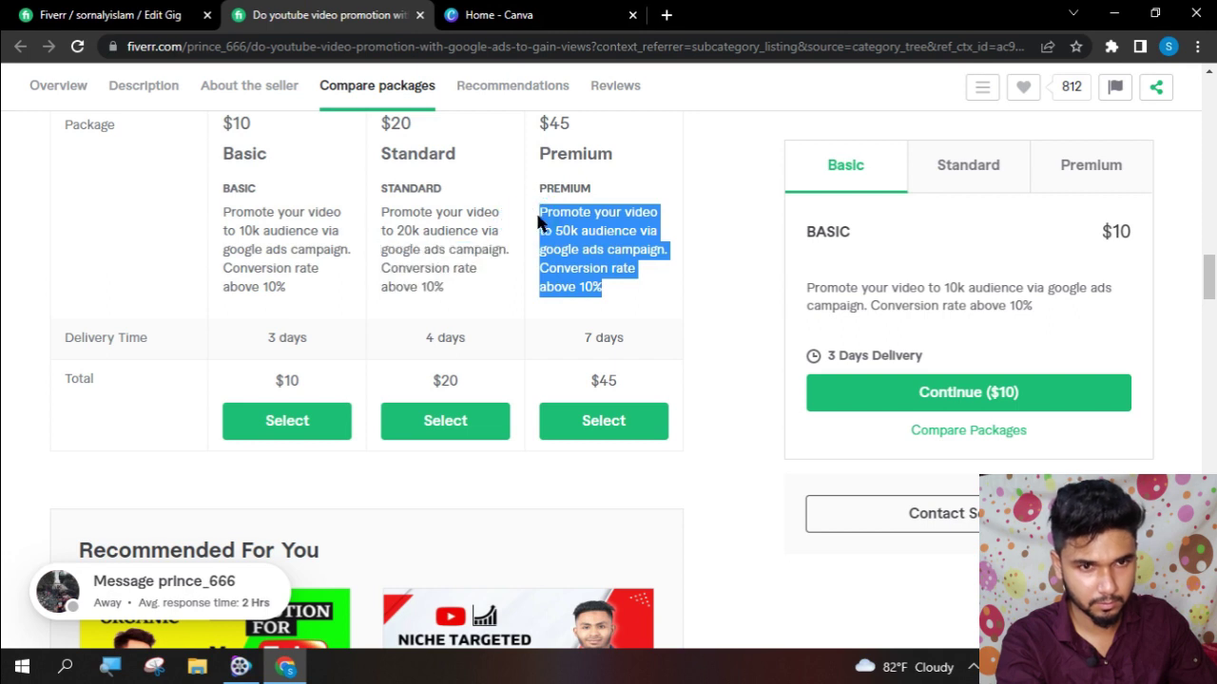
left_click(499, 14)
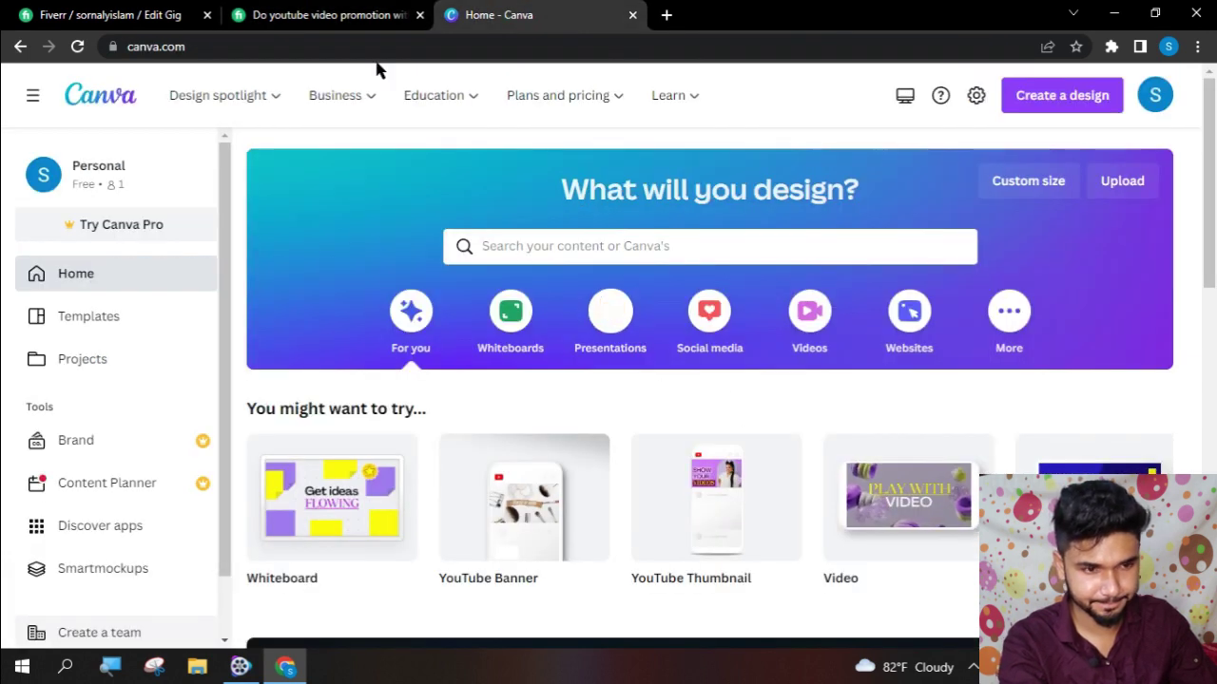
left_click(148, 14)
left_click(764, 419)
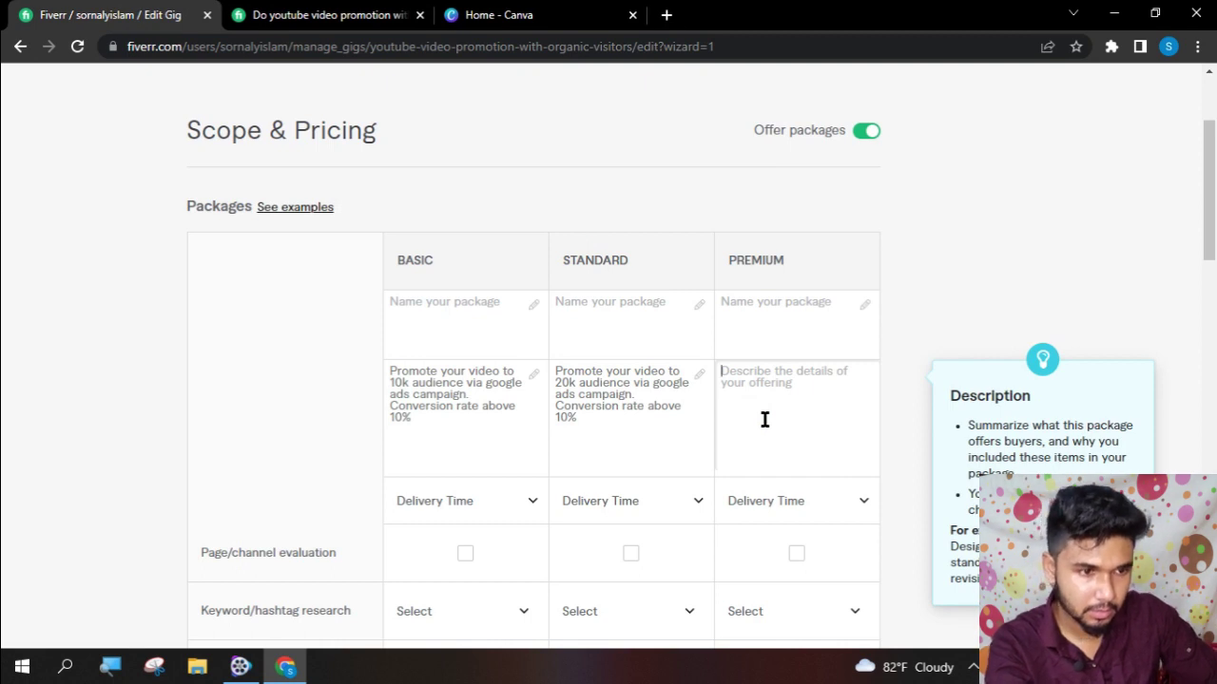
left_click(324, 13)
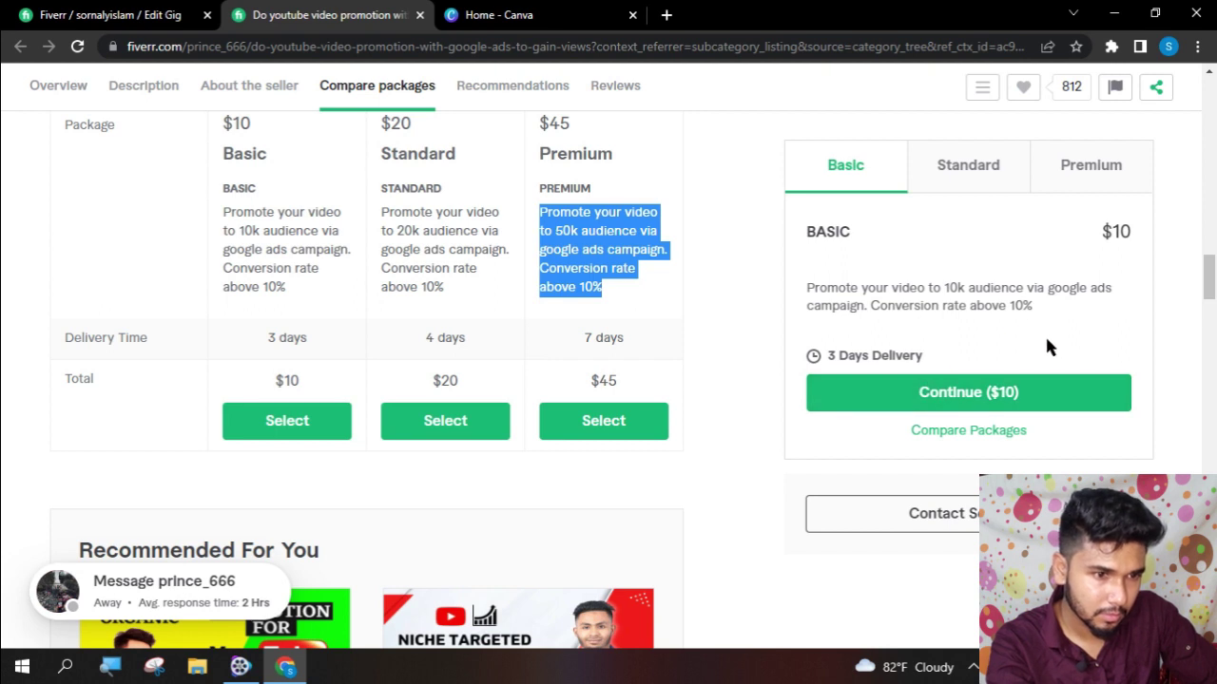
scroll(1045, 333, "up", 1)
left_click(986, 178)
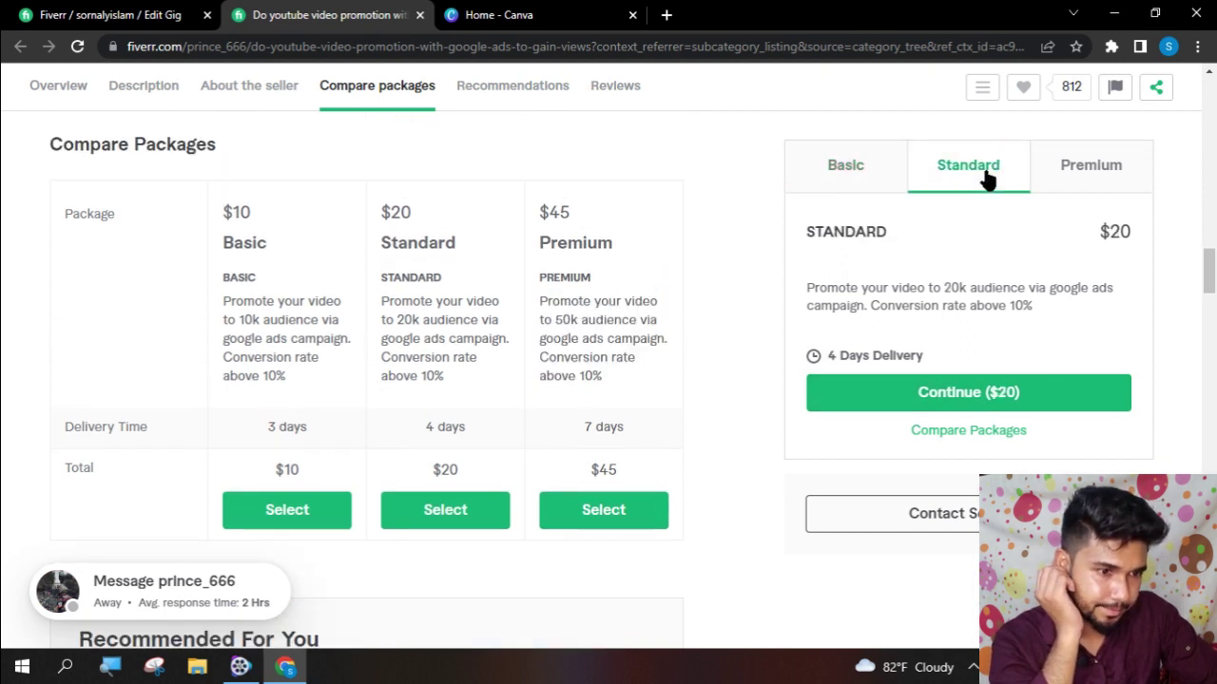
left_click(1085, 177)
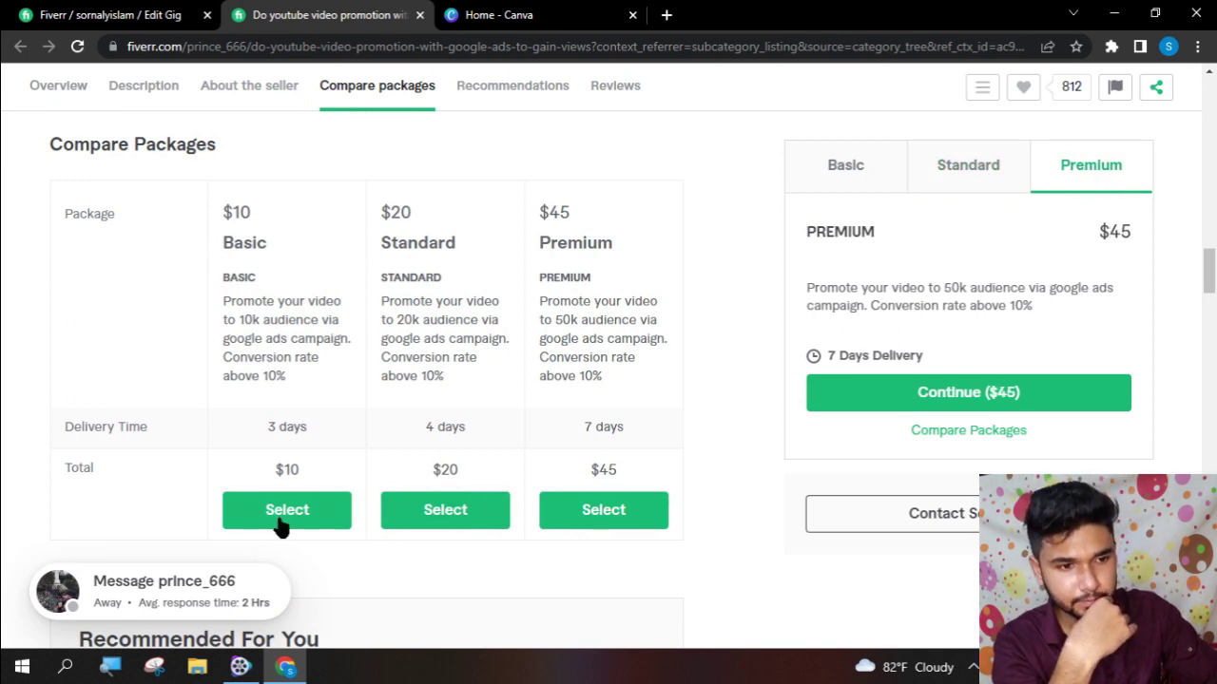
left_click(146, 12)
- Set a 3-day delivery time for the Basic, Standard and Premium packages
left_click(718, 390)
scroll(719, 399, "down", 2)
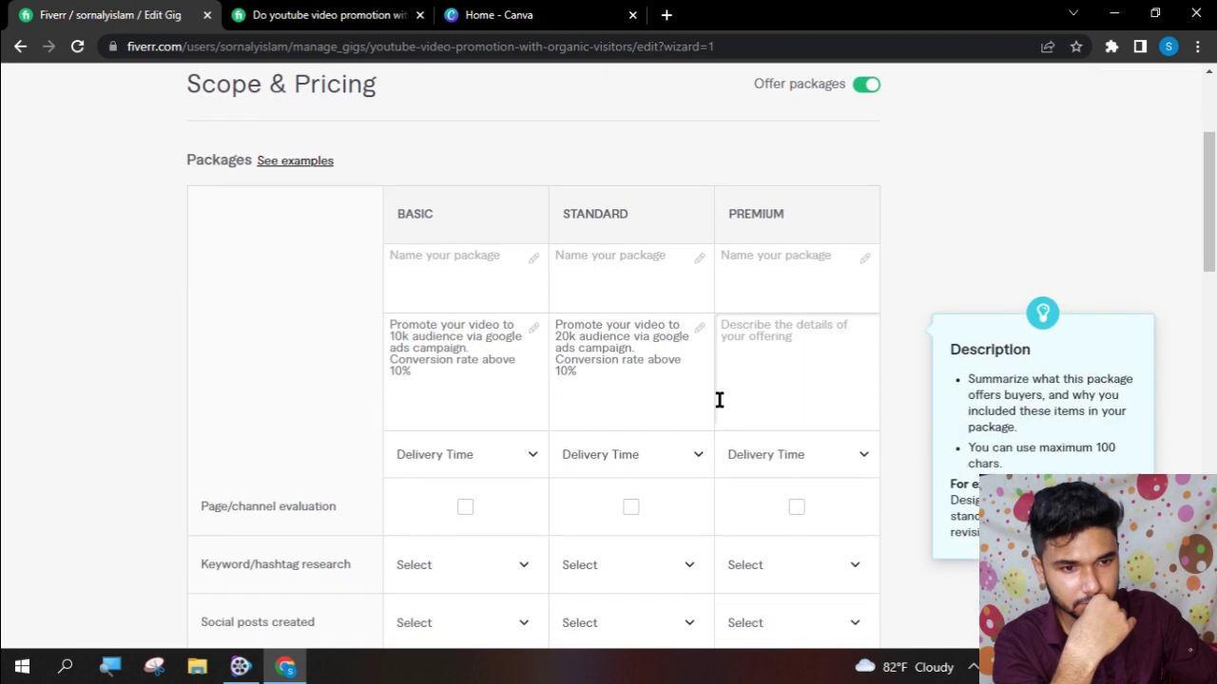
left_click(498, 329)
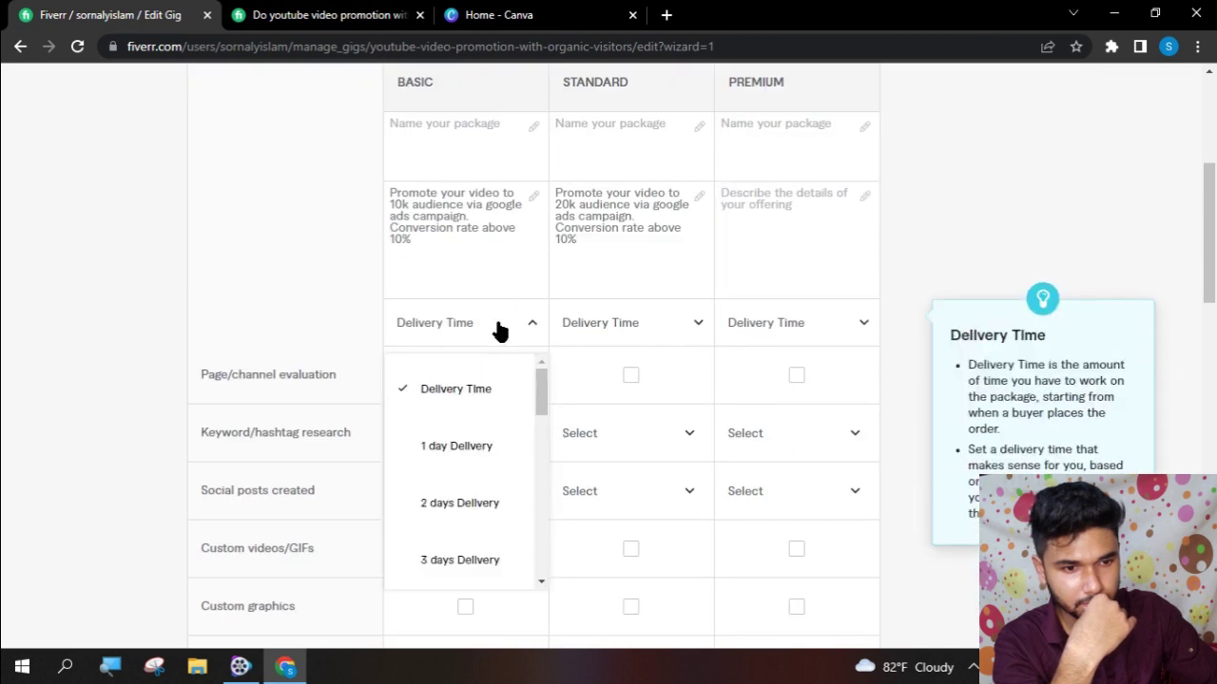
left_click(460, 559)
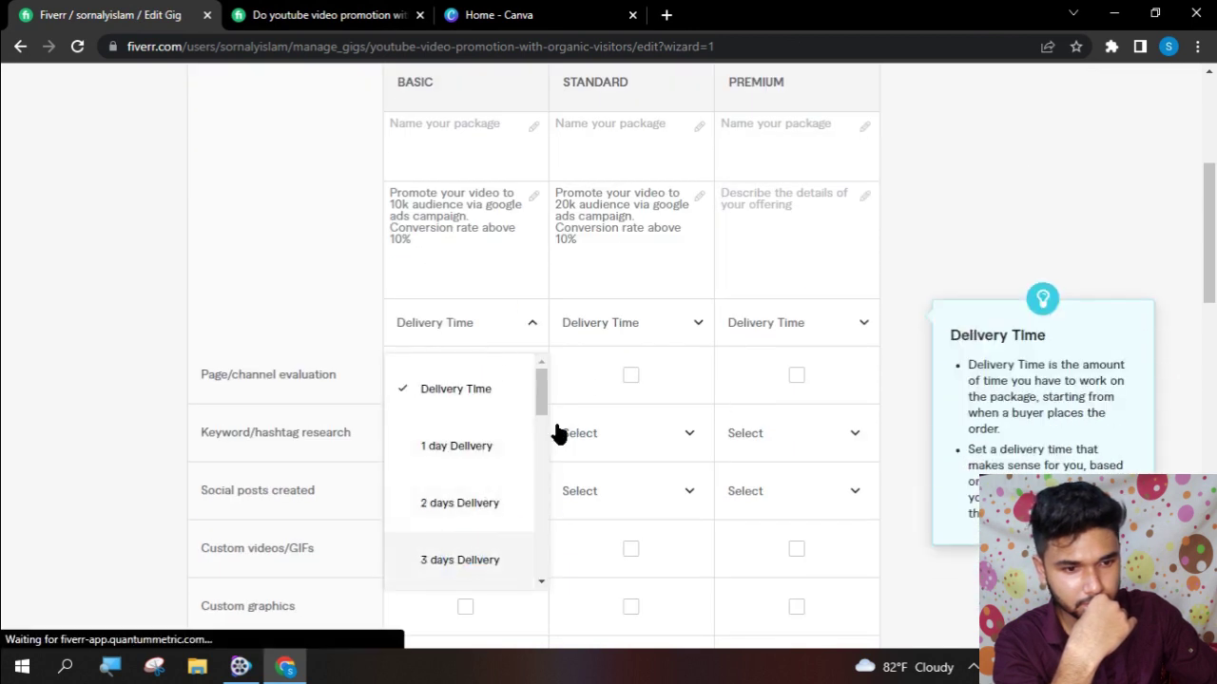
left_click(628, 325)
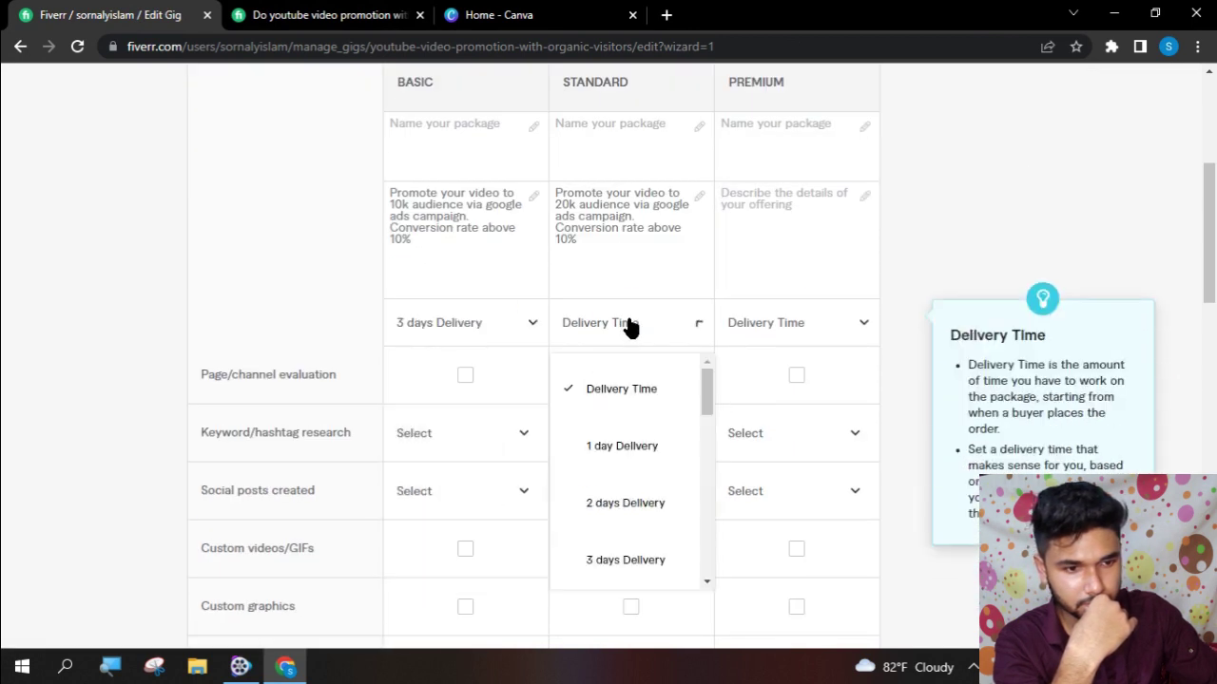
left_click(616, 563)
left_click(828, 337)
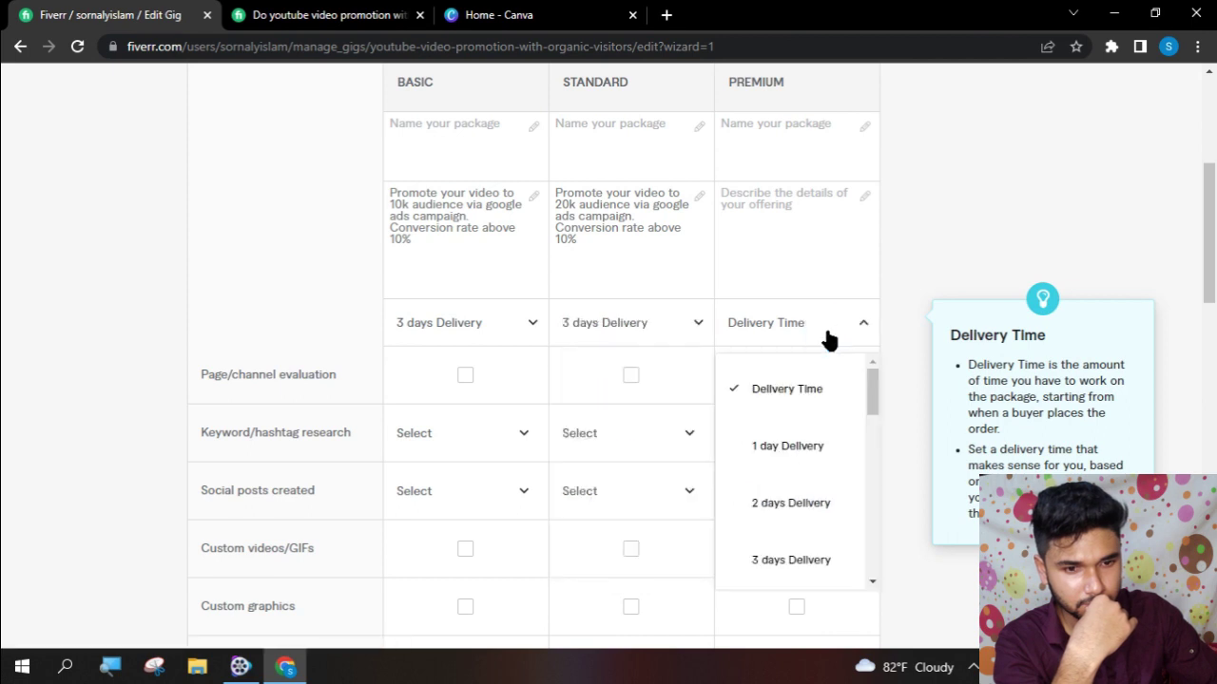
left_click(792, 564)
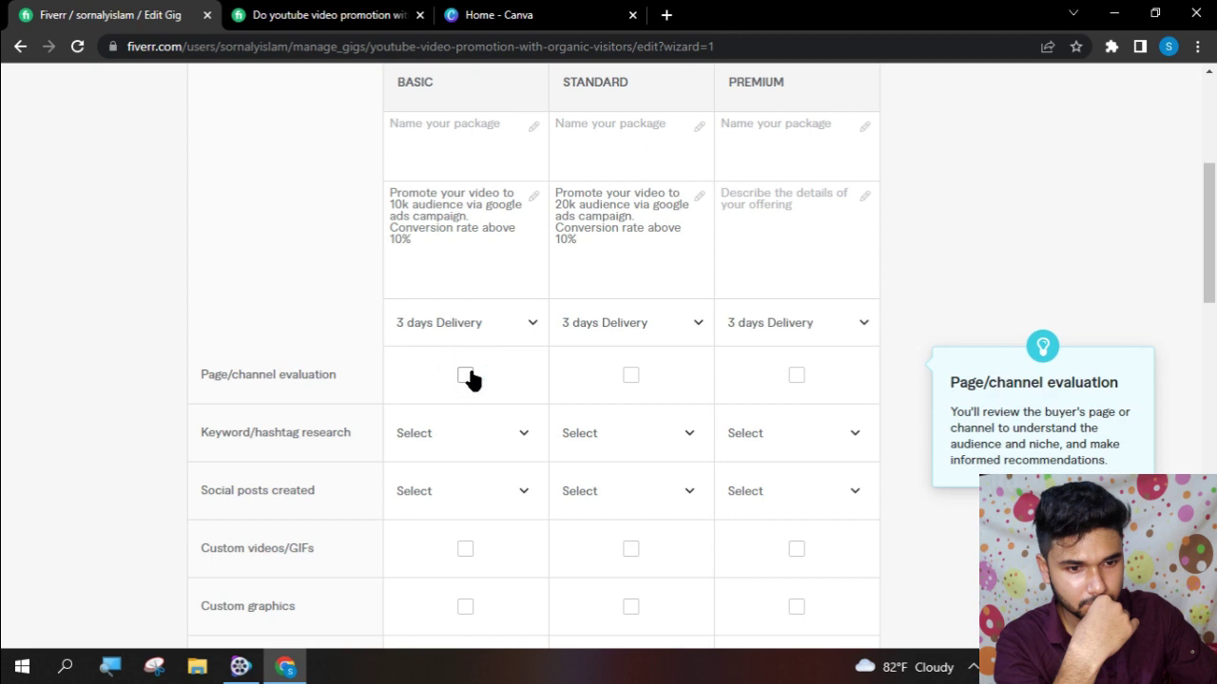
- Include page/channel evaluation and 1 keyword/hashtag research in all three packages
left_click(631, 377)
left_click(791, 376)
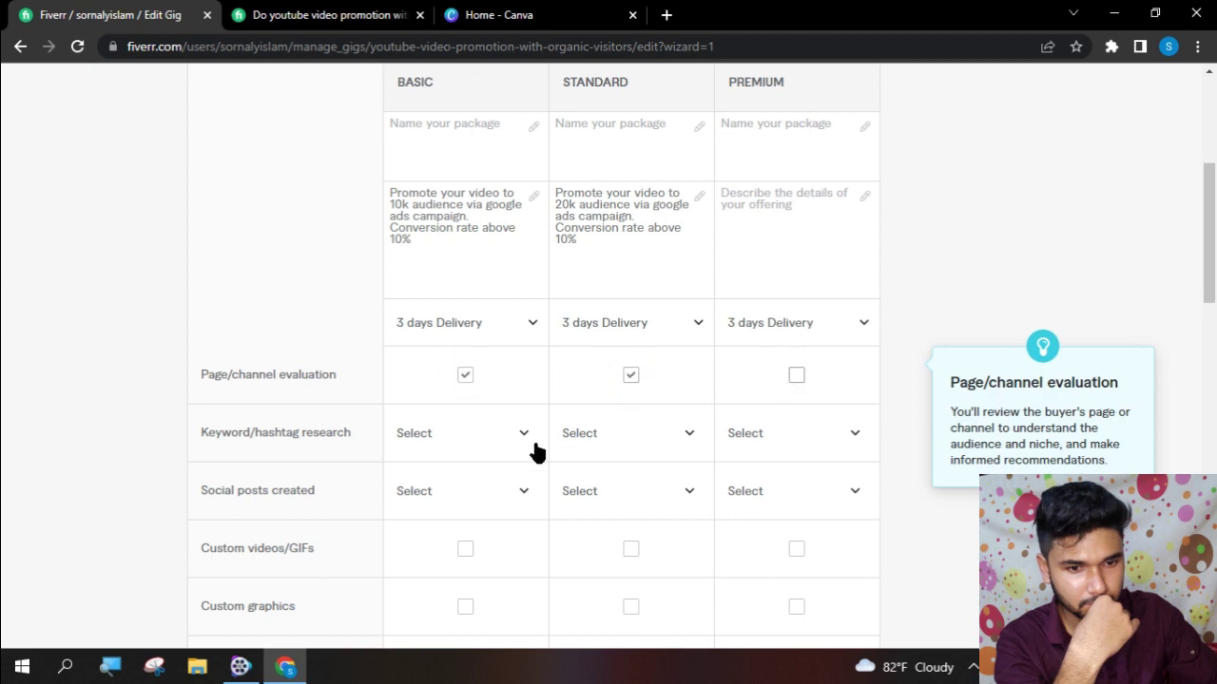
left_click(489, 458)
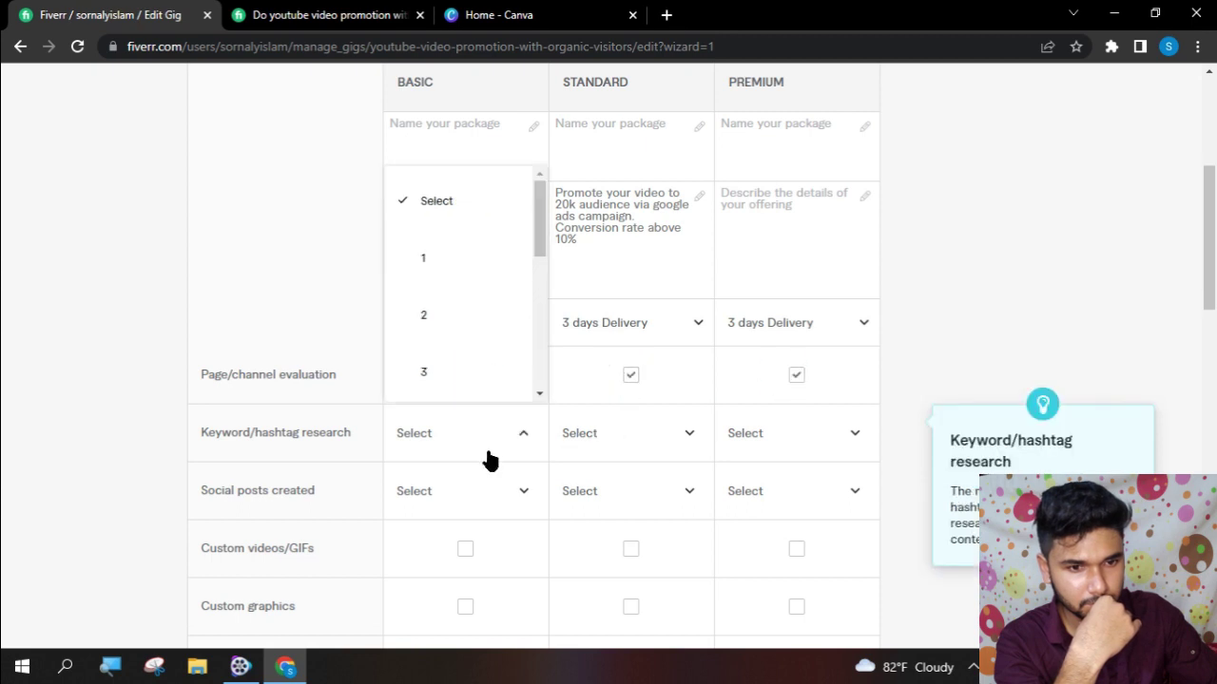
left_click(479, 286)
left_click(618, 435)
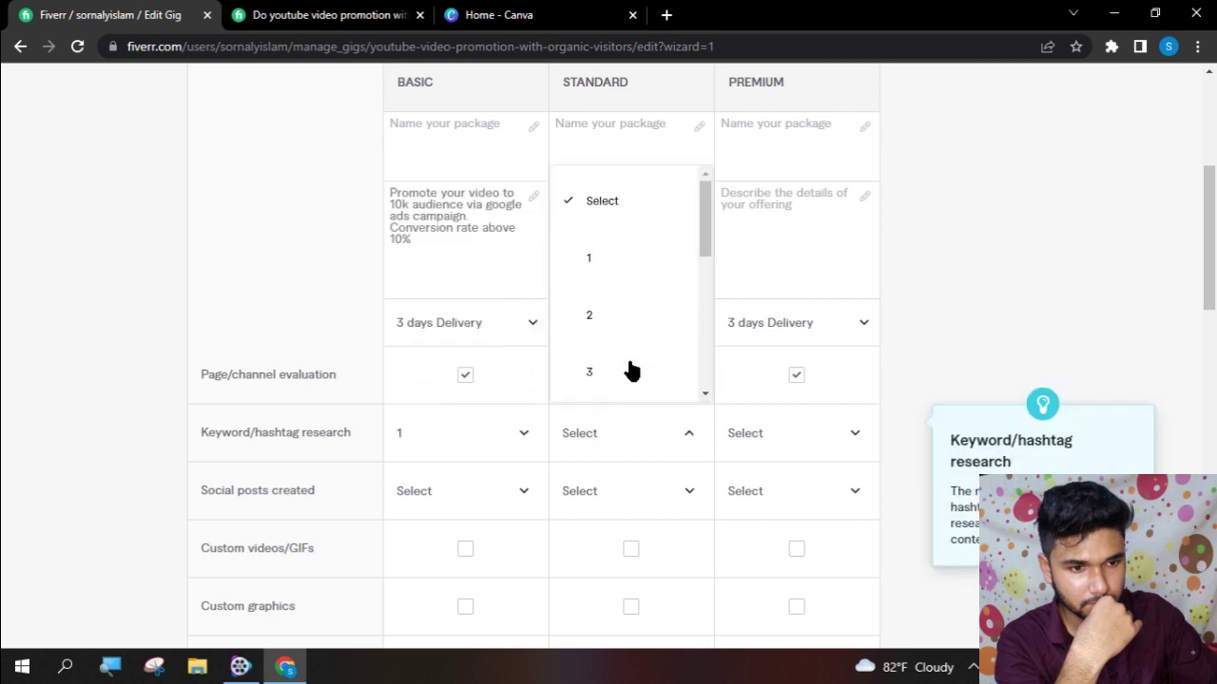
left_click(618, 223)
left_click(639, 437)
left_click(633, 260)
left_click(762, 439)
left_click(754, 258)
- Set 1 social post created and 1 revision for each package
scroll(469, 462, "down", 2)
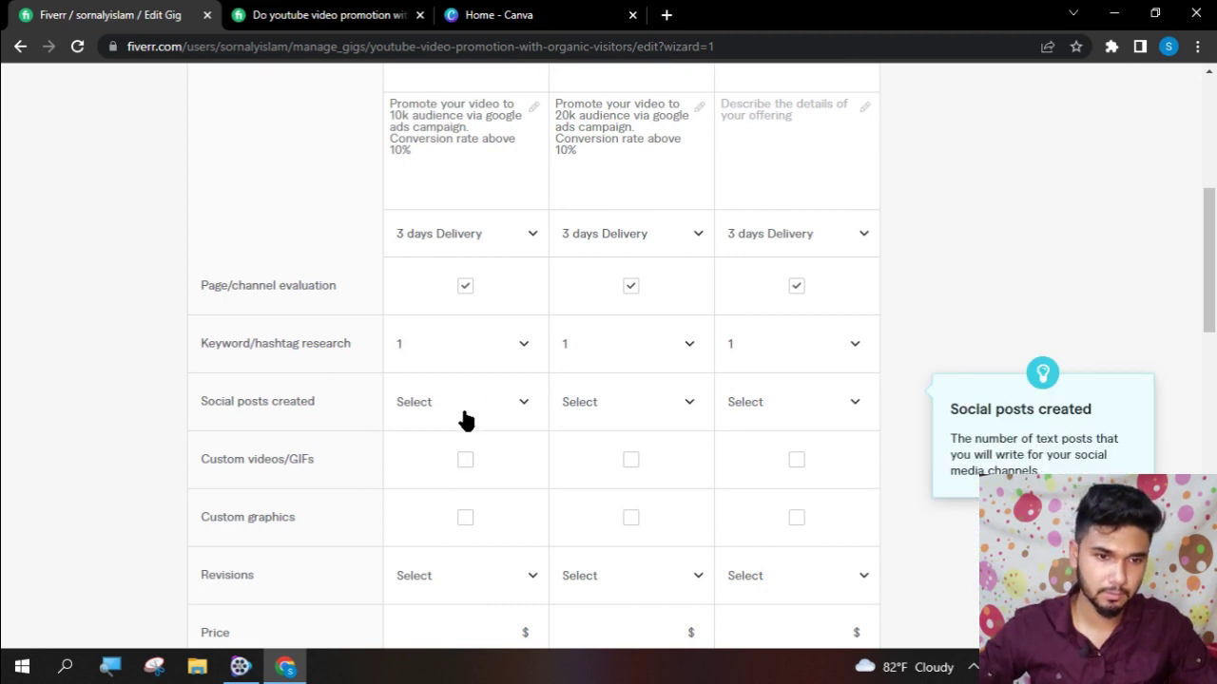
left_click(466, 421)
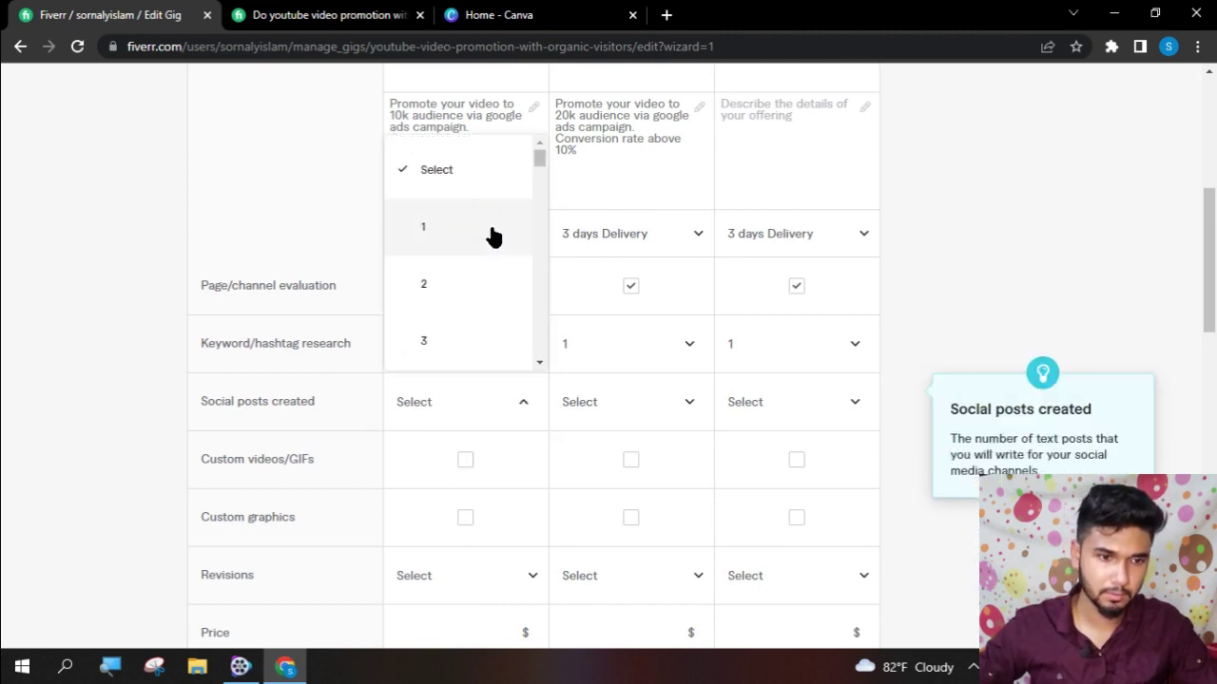
left_click(622, 399)
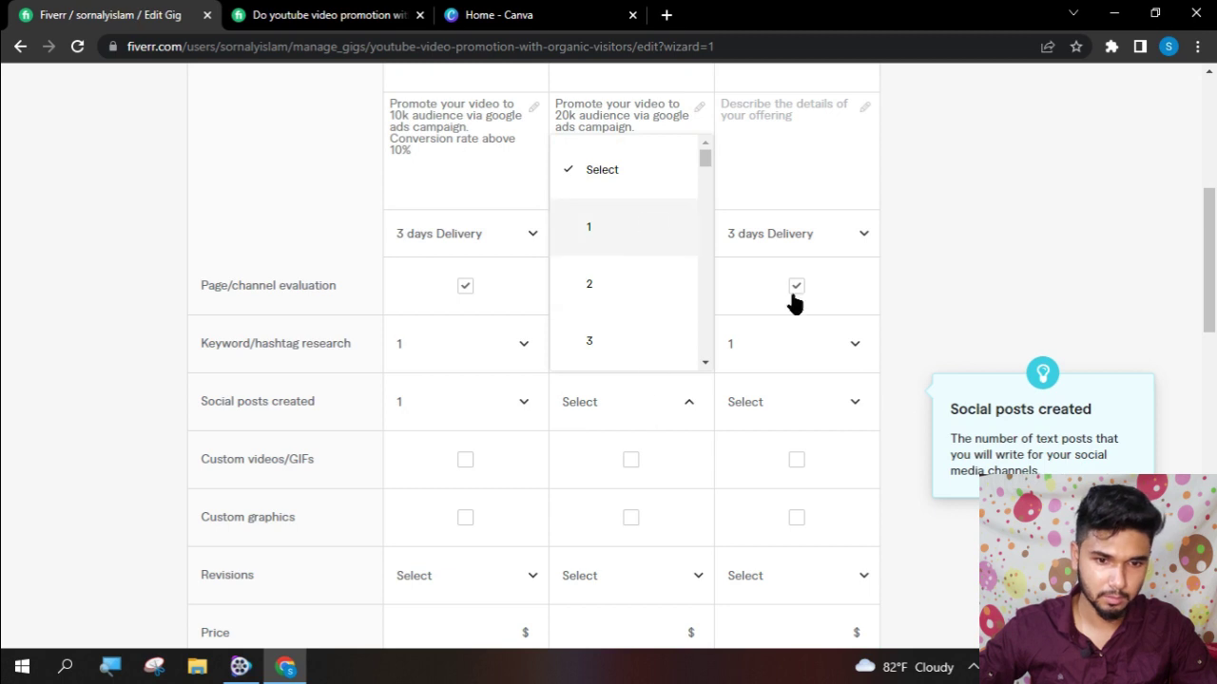
left_click(837, 400)
left_click(790, 234)
scroll(514, 440, "down", 1)
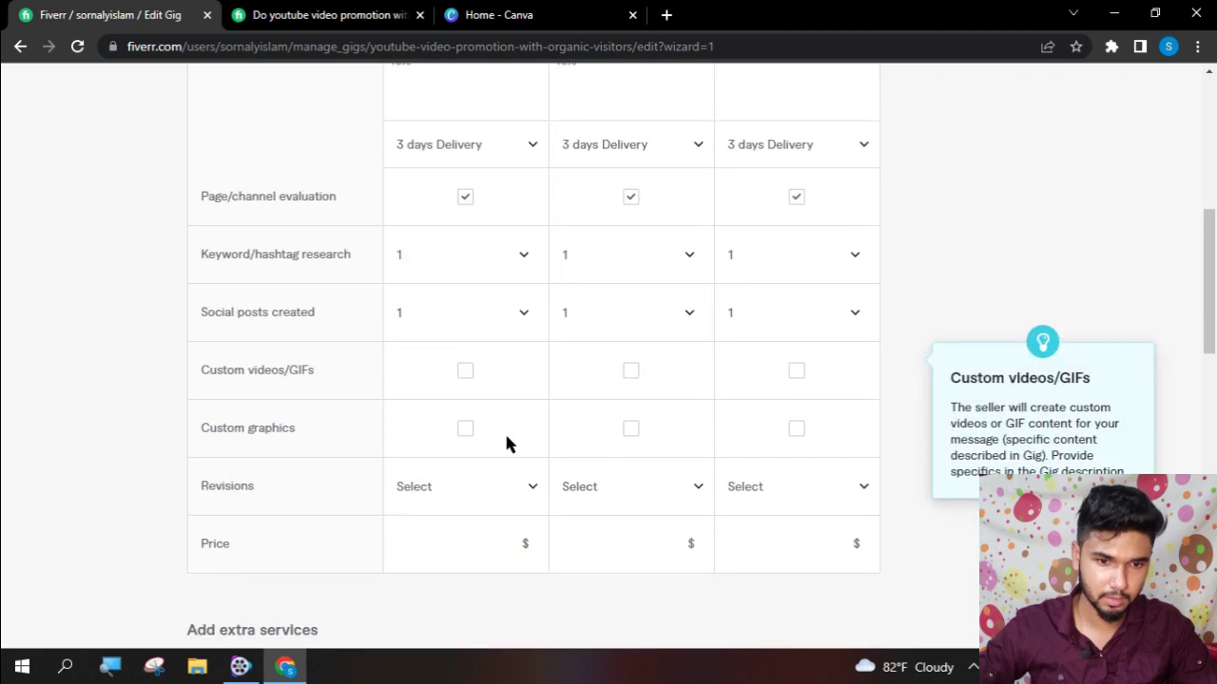
left_click(448, 493)
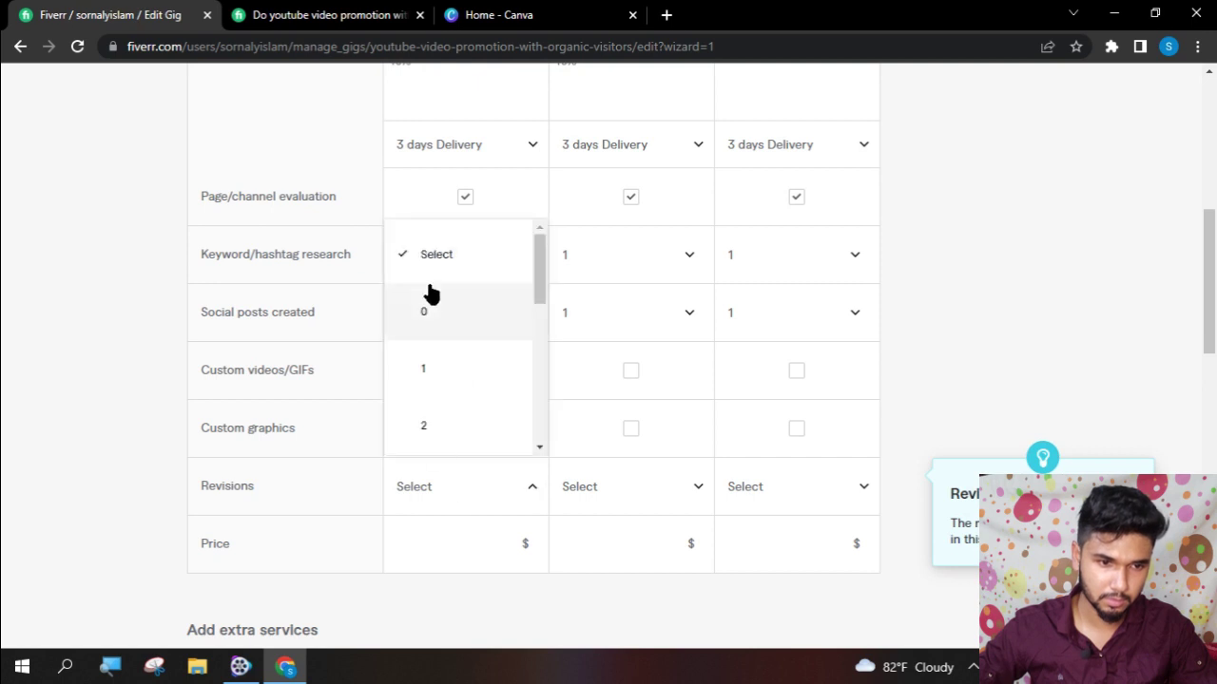
left_click(639, 501)
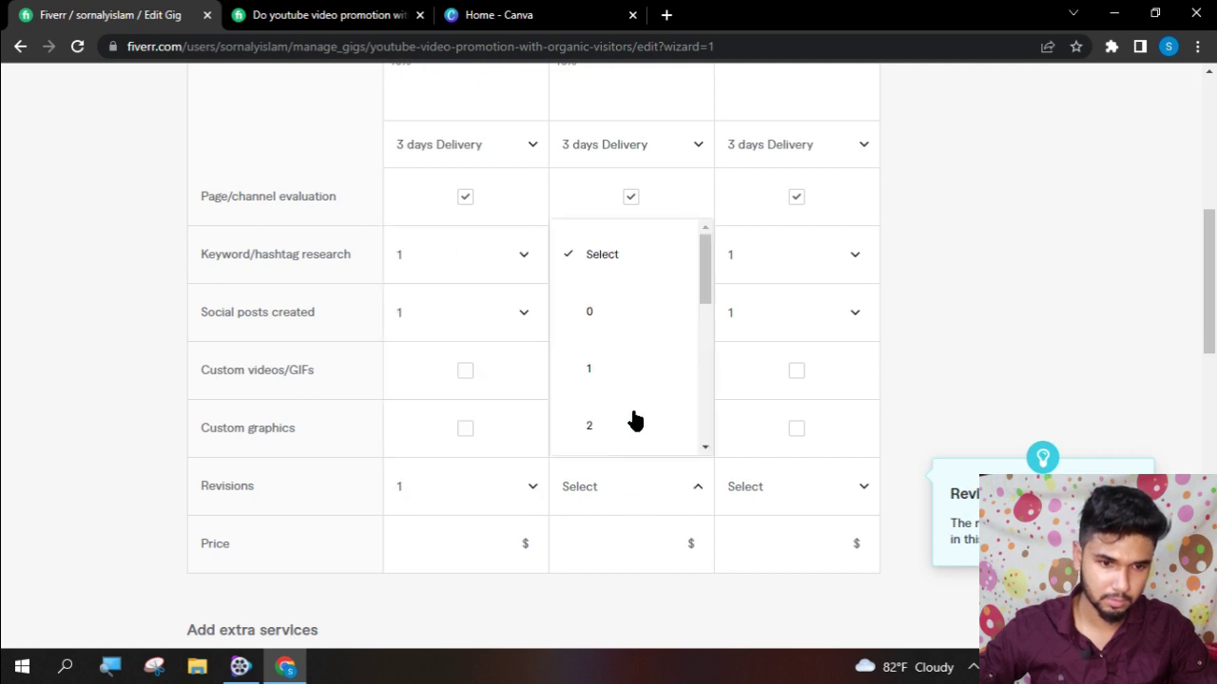
left_click(787, 494)
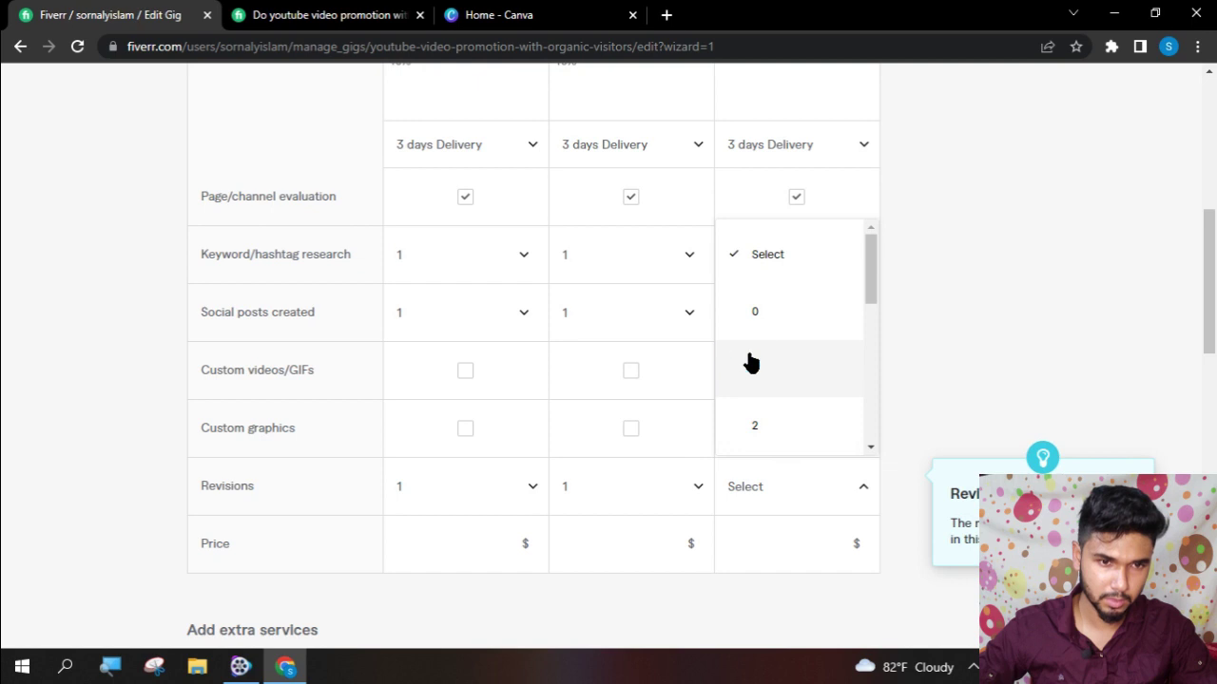
left_click(750, 362)
- Price the Basic, Standard and Premium packages at $10, $20 and $30, then save
scroll(535, 489, "down", 2)
left_click(492, 359)
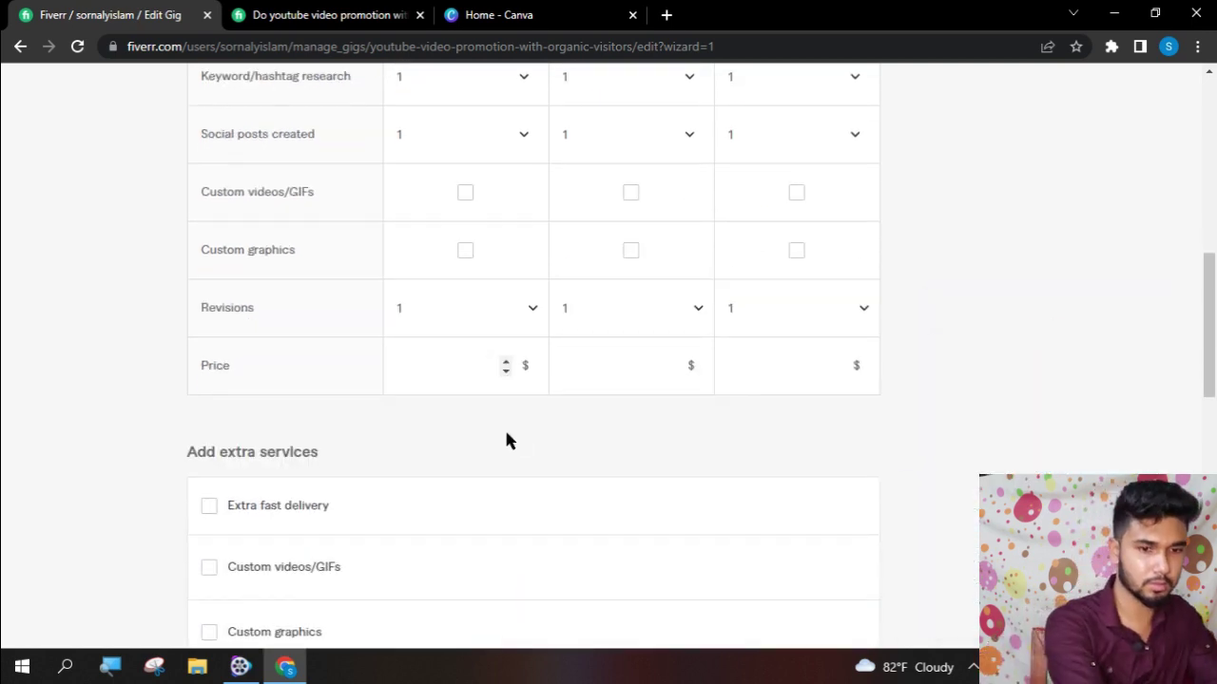
type("10")
left_click(613, 351)
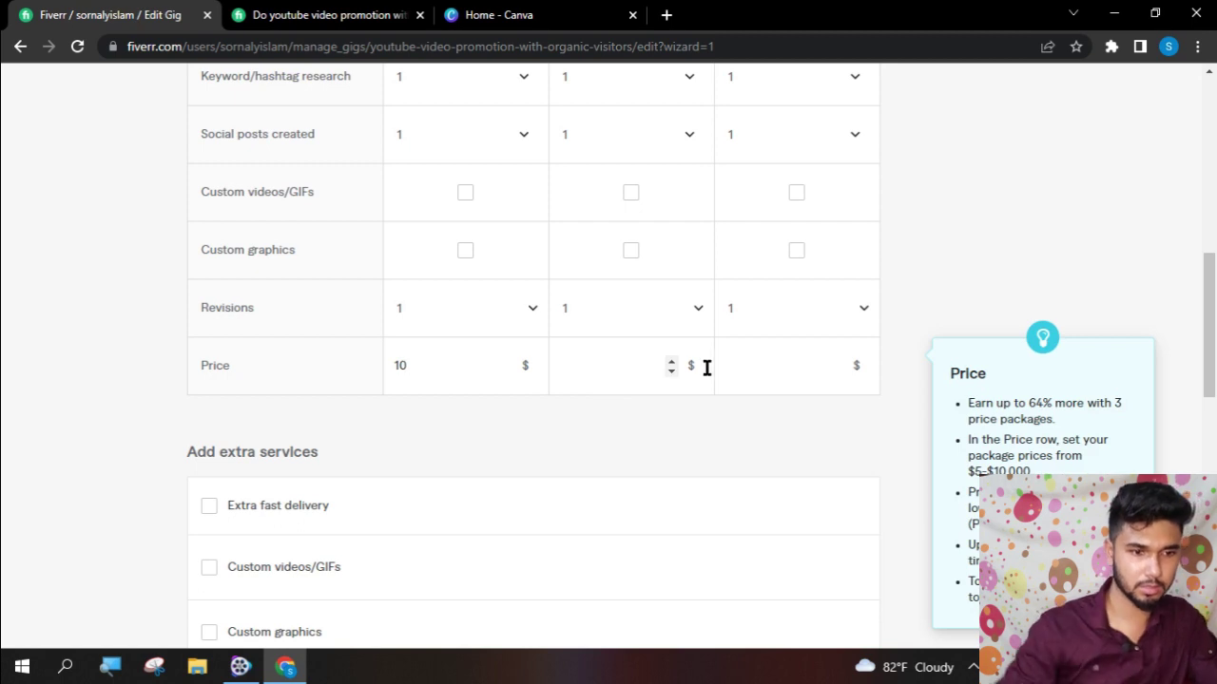
type("20")
left_click(775, 367)
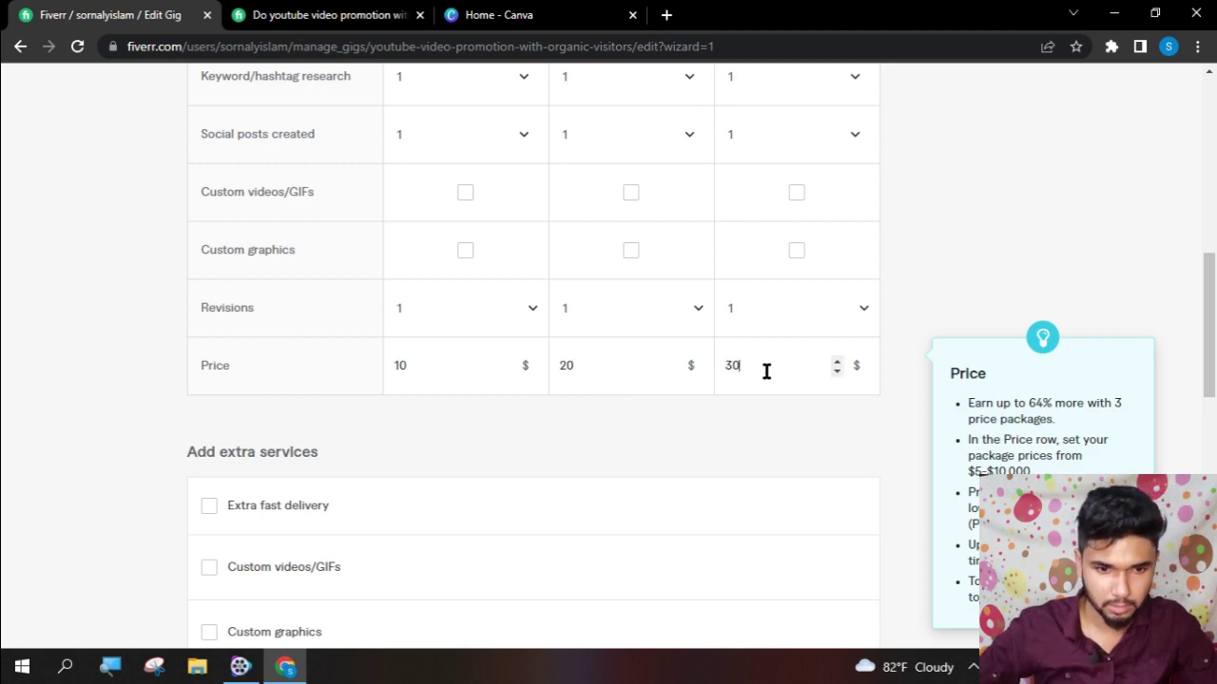
scroll(285, 492, "down", 2)
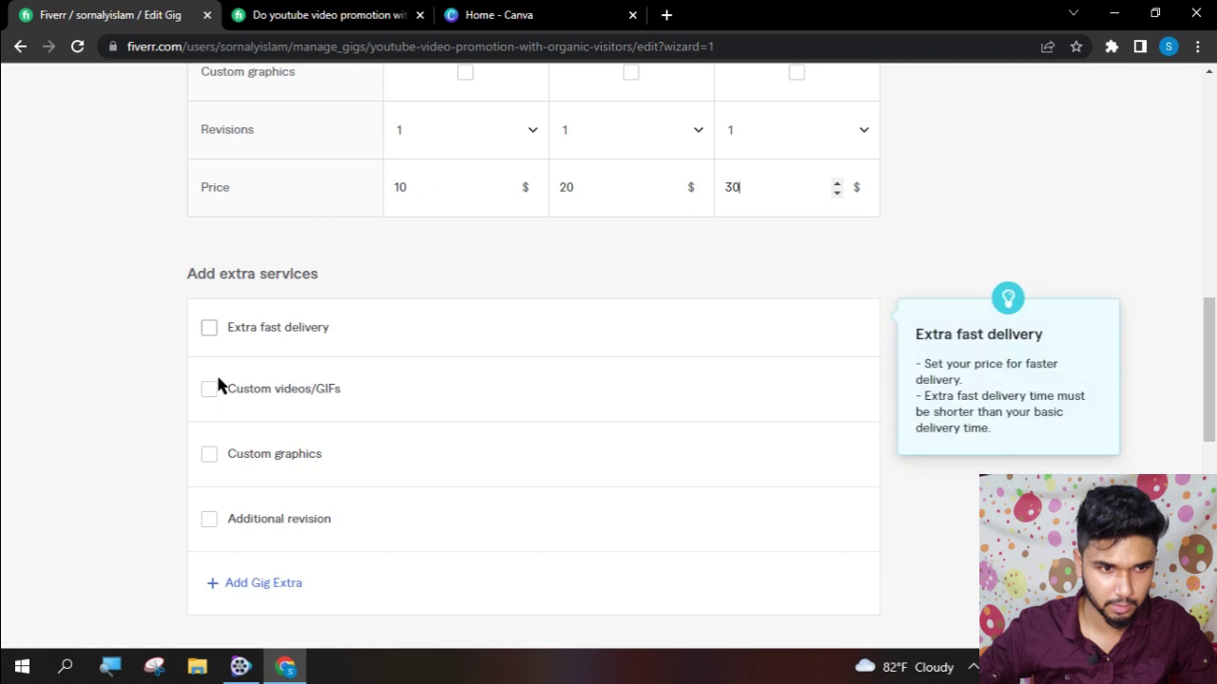
scroll(245, 421, "down", 1)
left_click(833, 584)
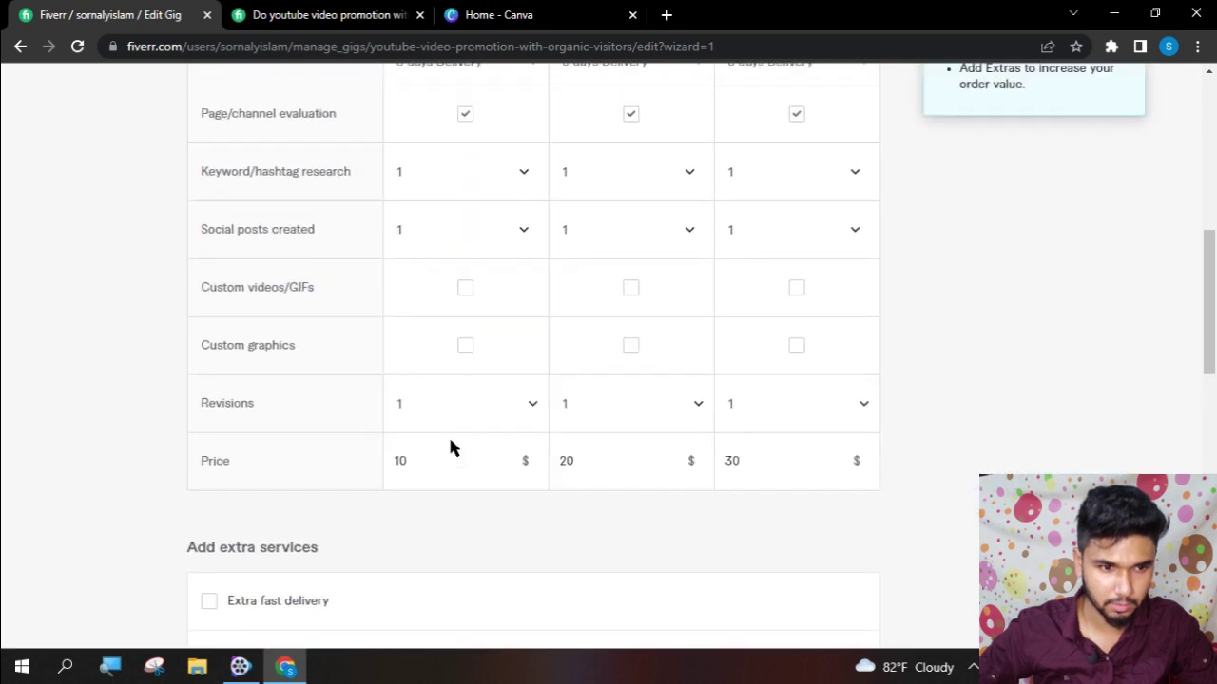
- Paste the other gig's Premium package description into the Premium description box
left_click(816, 411)
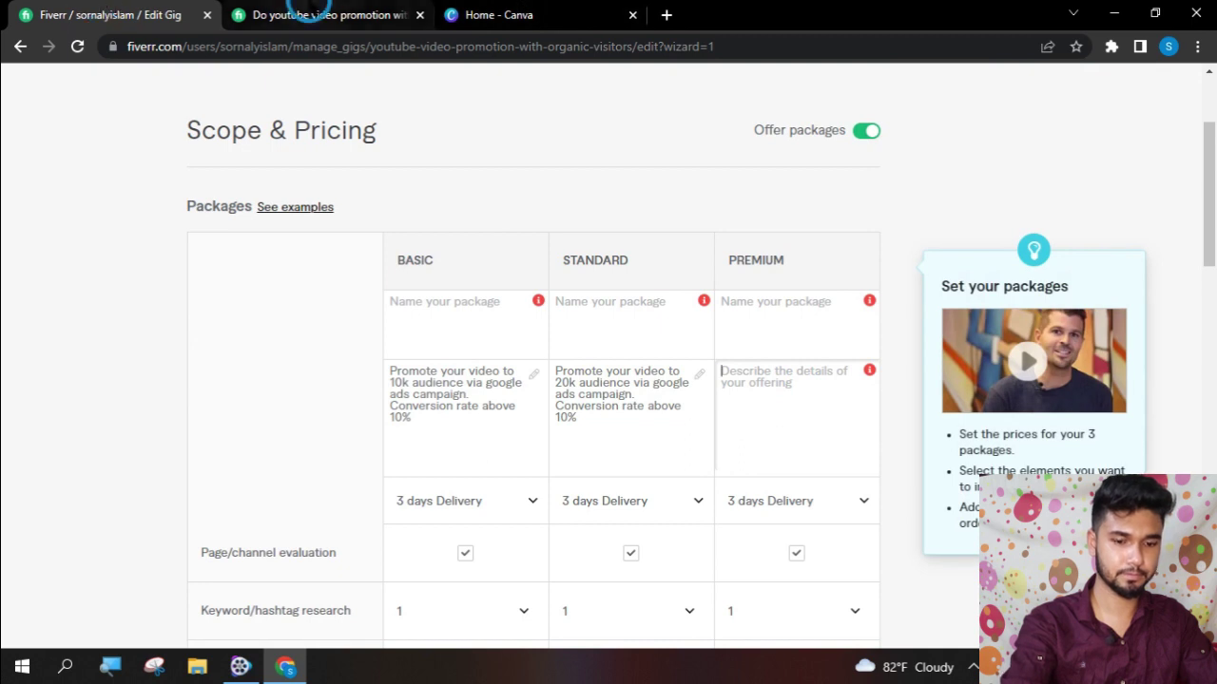
left_click(313, 14)
left_click_drag(665, 399, 532, 309)
key("ctrl+c")
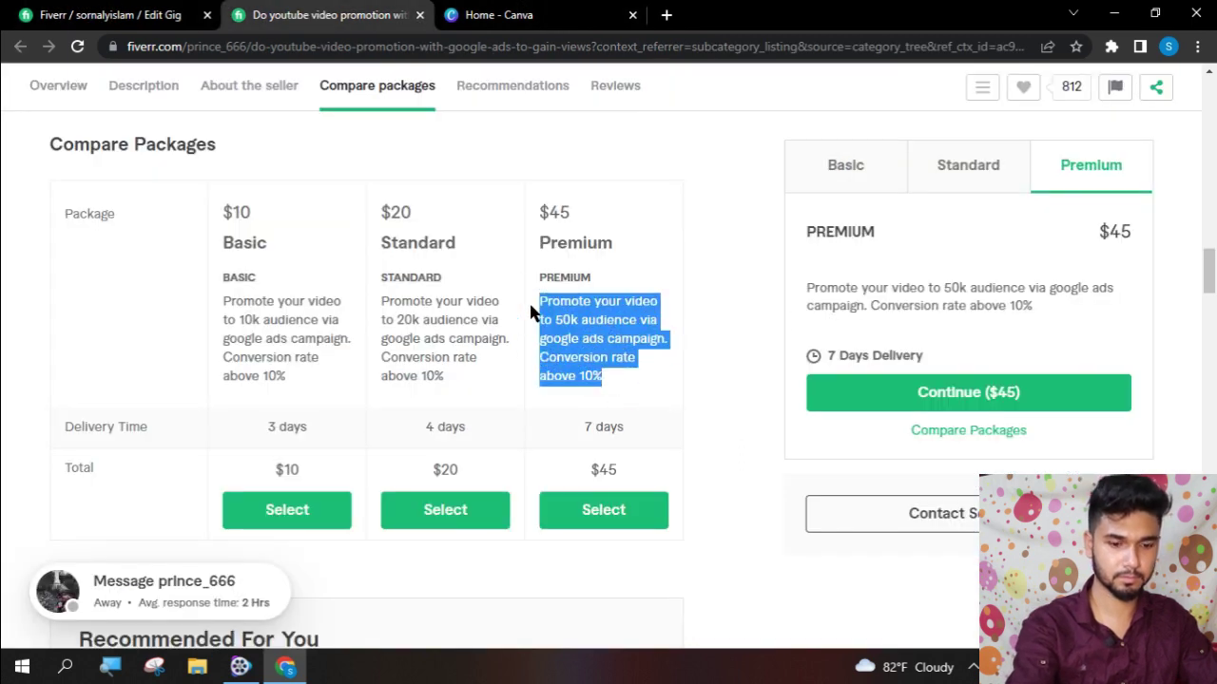
key("ctrl+Page_Up")
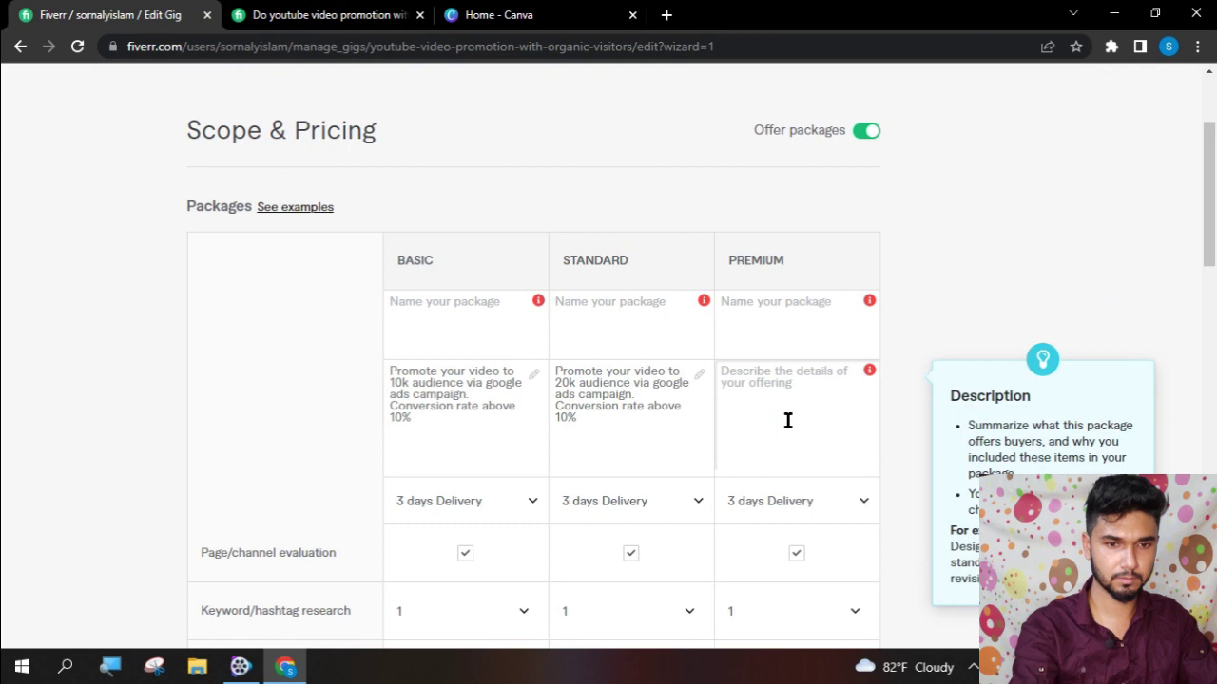
key("ctrl+v")
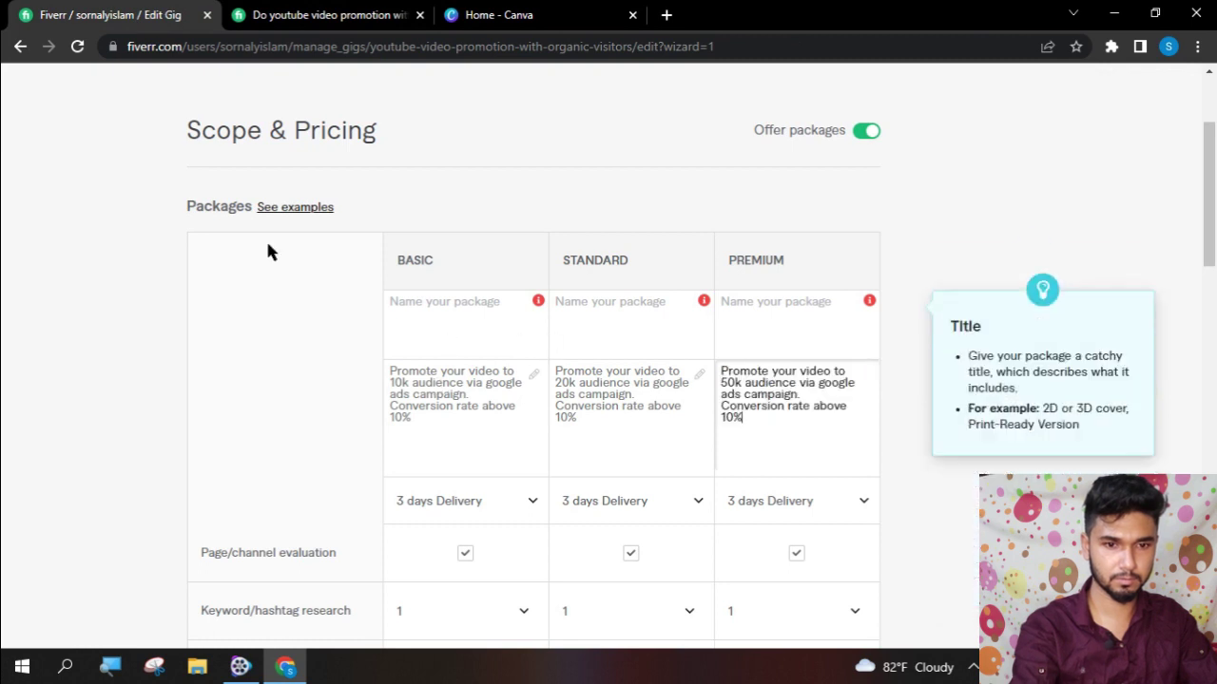
left_click(374, 14)
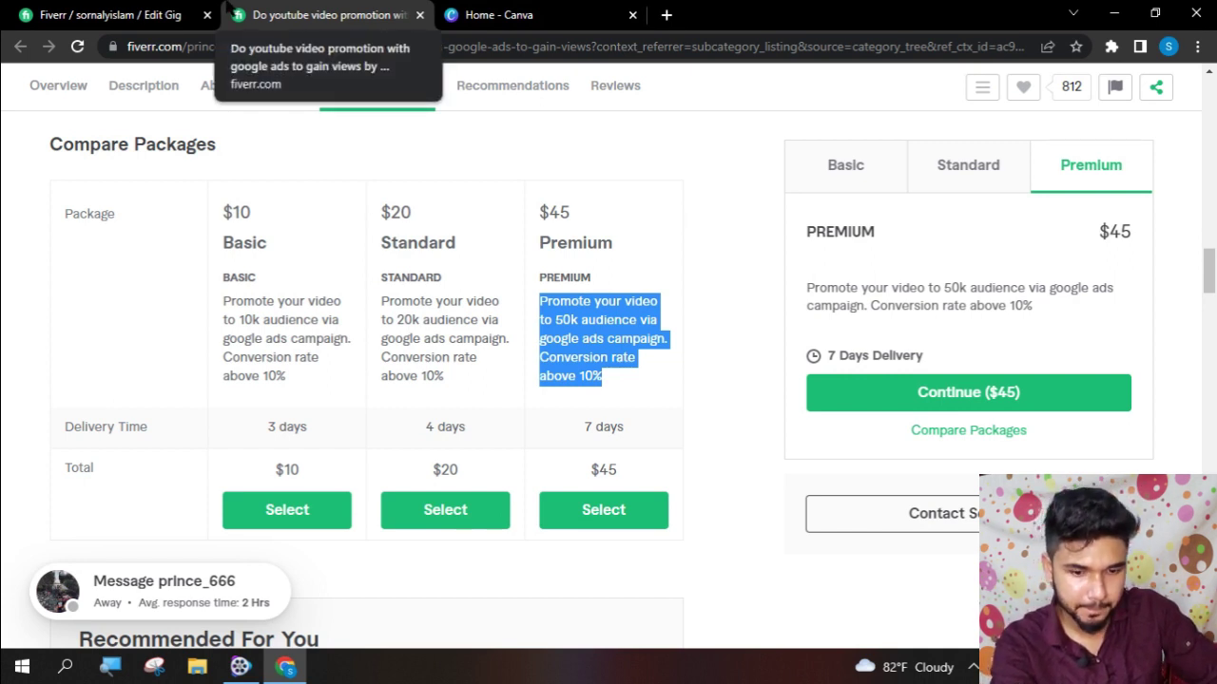
left_click(143, 11)
- Title the packages 'Promote your video to 10k/20k/50k audience' from their descriptions
left_click(467, 410)
key("ctrl+a")
left_click(456, 333)
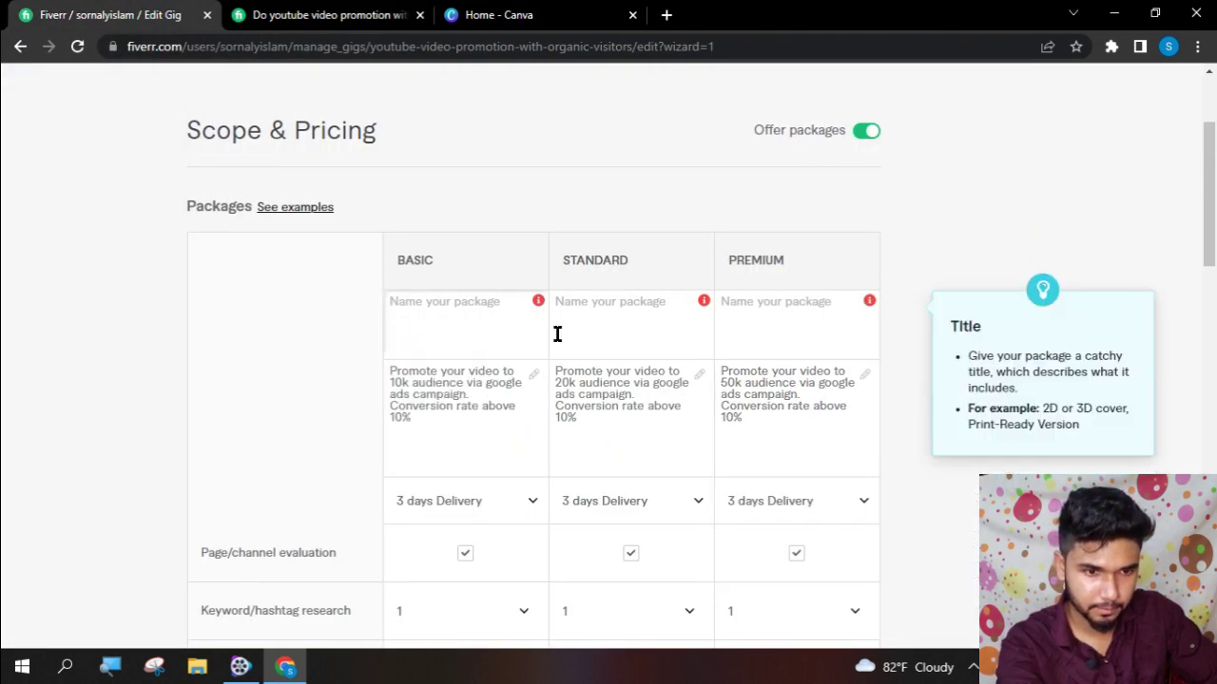
type("Promote your video to 10k audience")
left_click(606, 407)
key("ctrl+a")
left_click(608, 332)
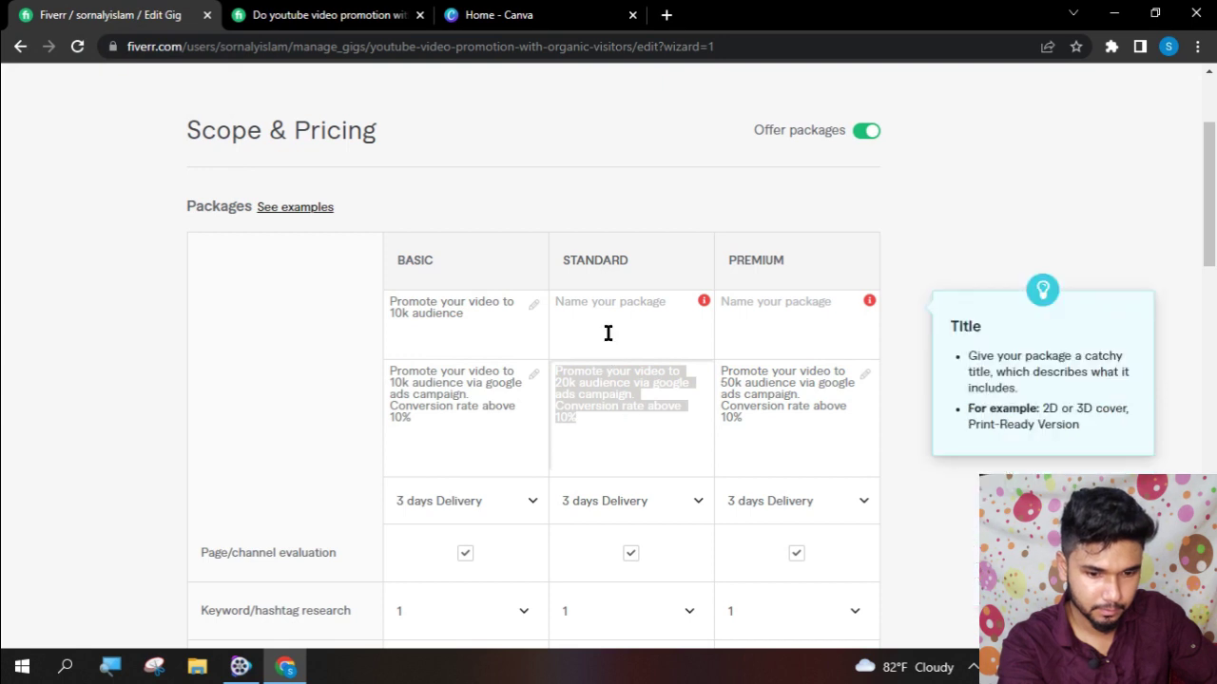
type("Promote your video to 20k audience")
left_click(802, 405)
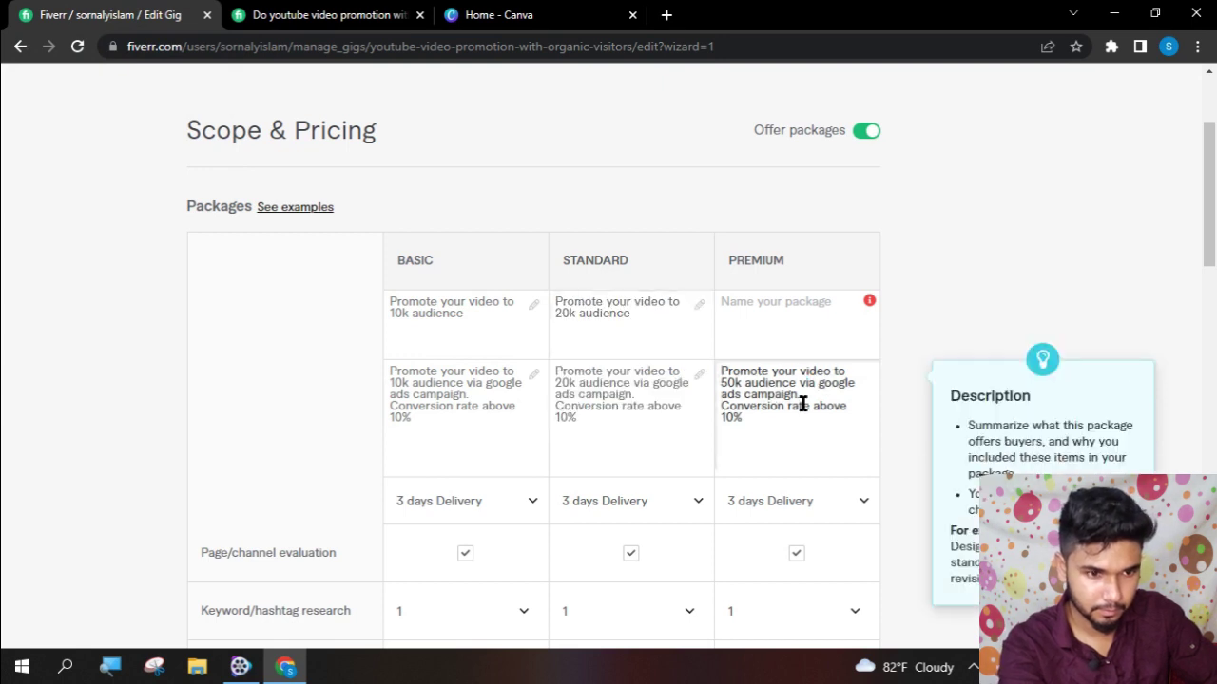
key("ctrl+a")
left_click(788, 313)
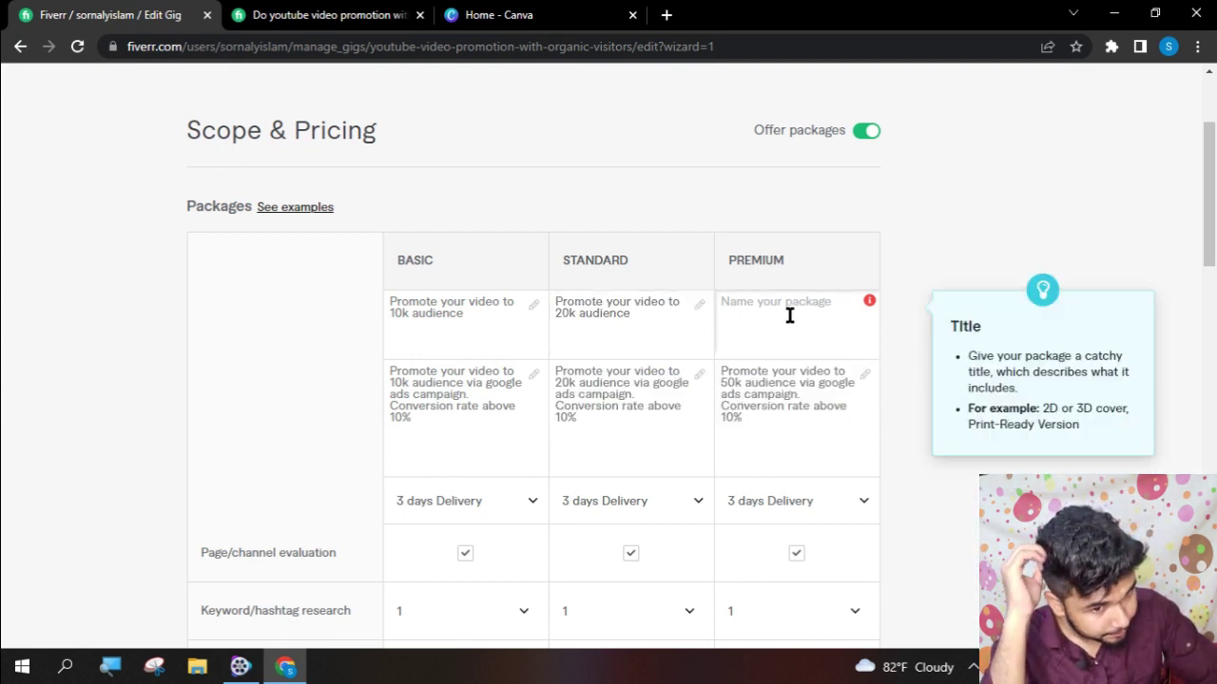
type("Promote your video to 50k audience")
- Save the packages and continue to the Description & FAQ step
scroll(733, 510, "down", 2)
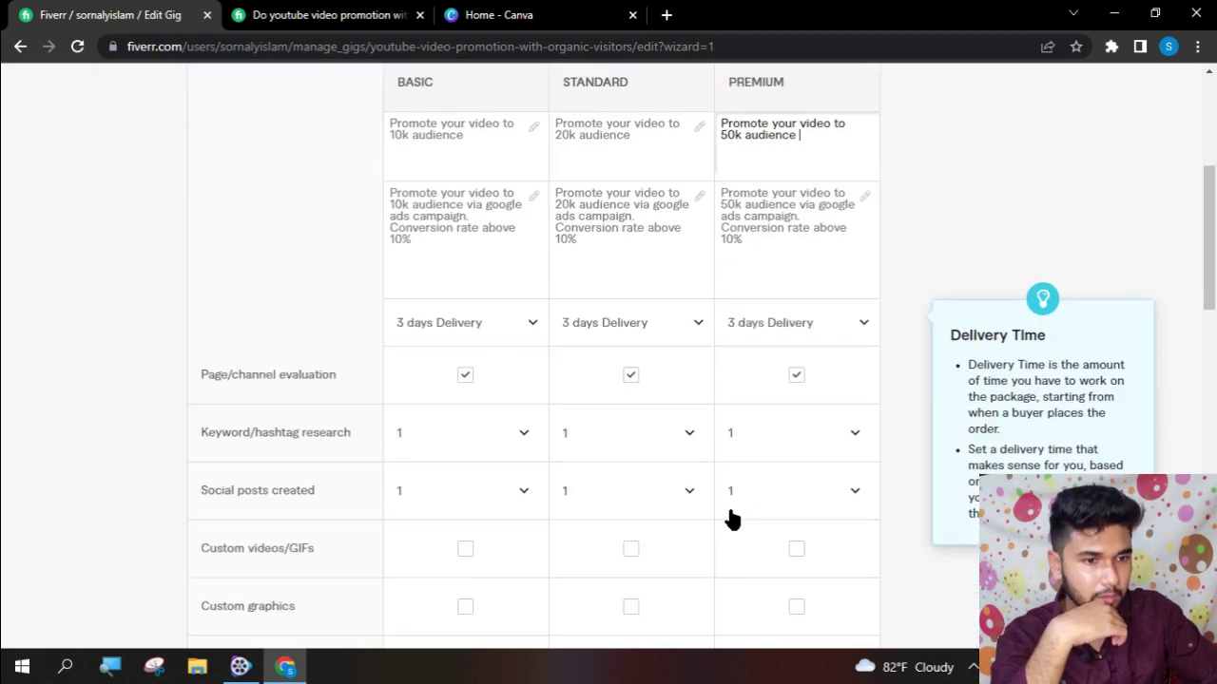
scroll(732, 518, "down", 13)
scroll(823, 438, "up", 3)
left_click(815, 270)
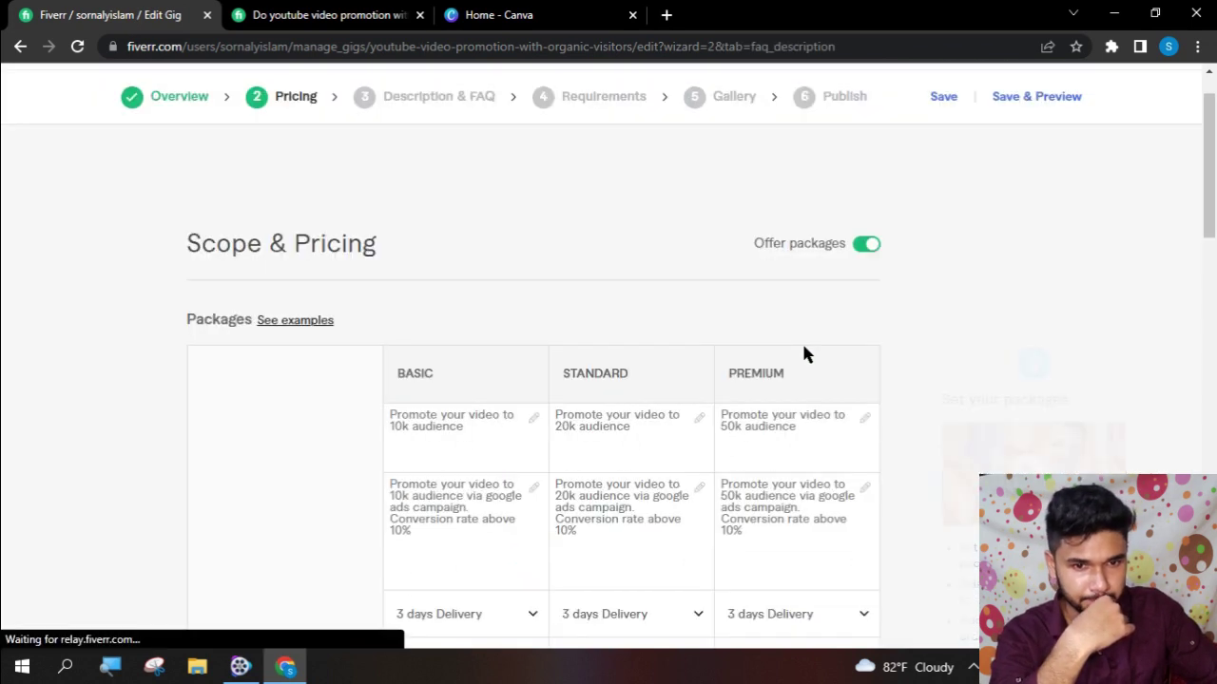
scroll(465, 442, "down", 2)
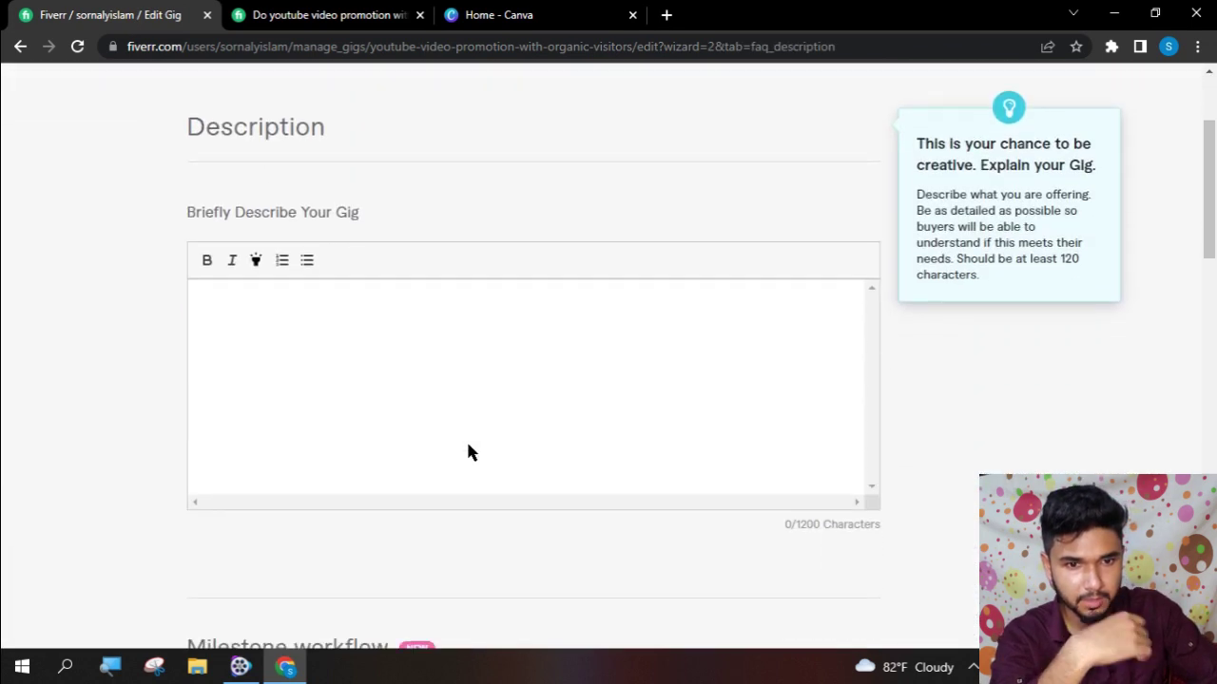
- Copy the other gig's description and paste it into the gig description editor
scroll(467, 445, "down", 3)
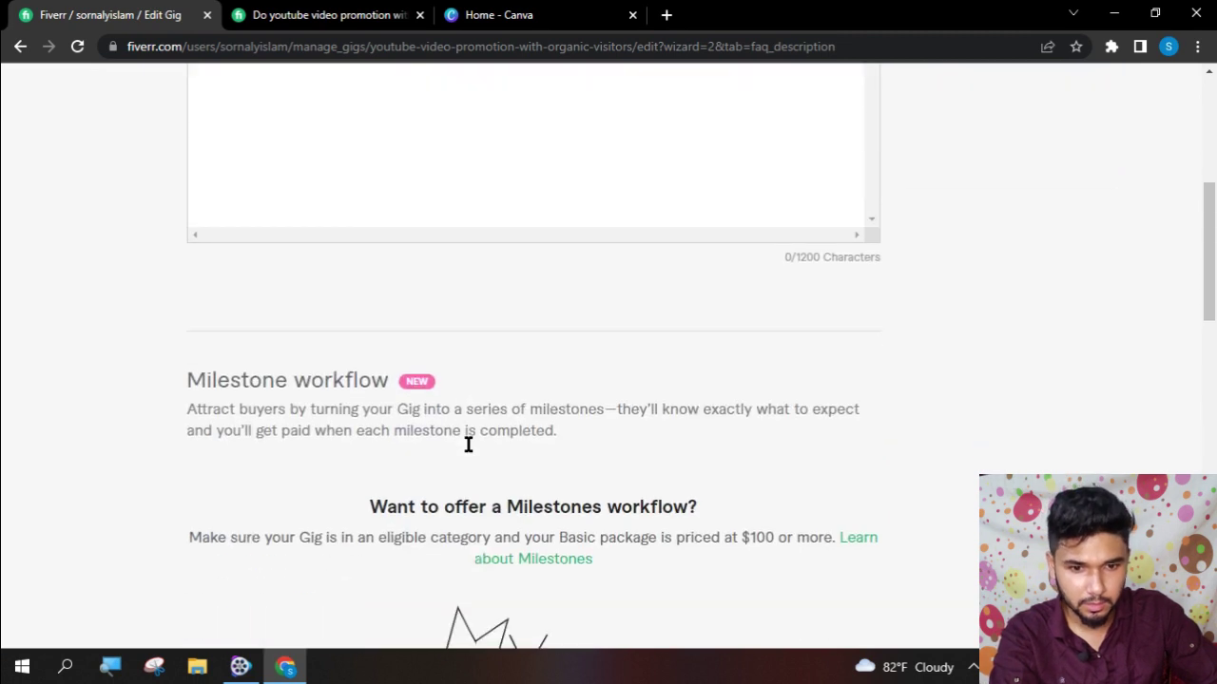
scroll(466, 439, "up", 4)
key("ctrl+Tab")
scroll(469, 356, "down", 8)
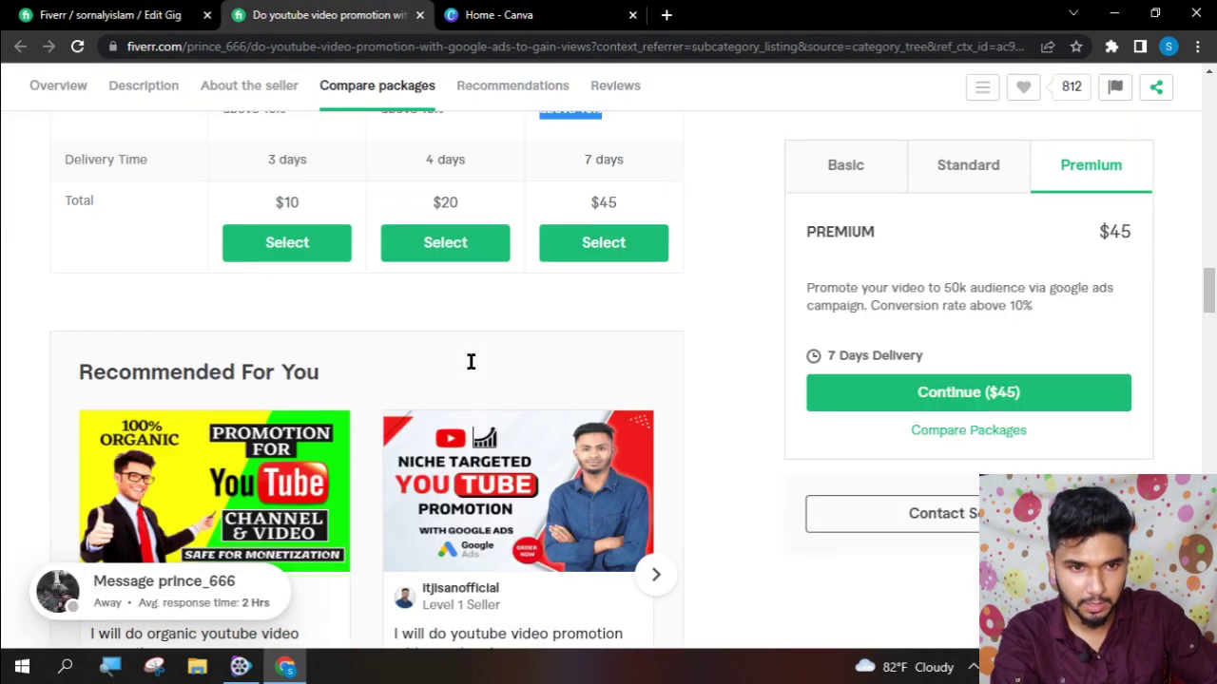
scroll(490, 456, "down", 3)
scroll(499, 466, "up", 4)
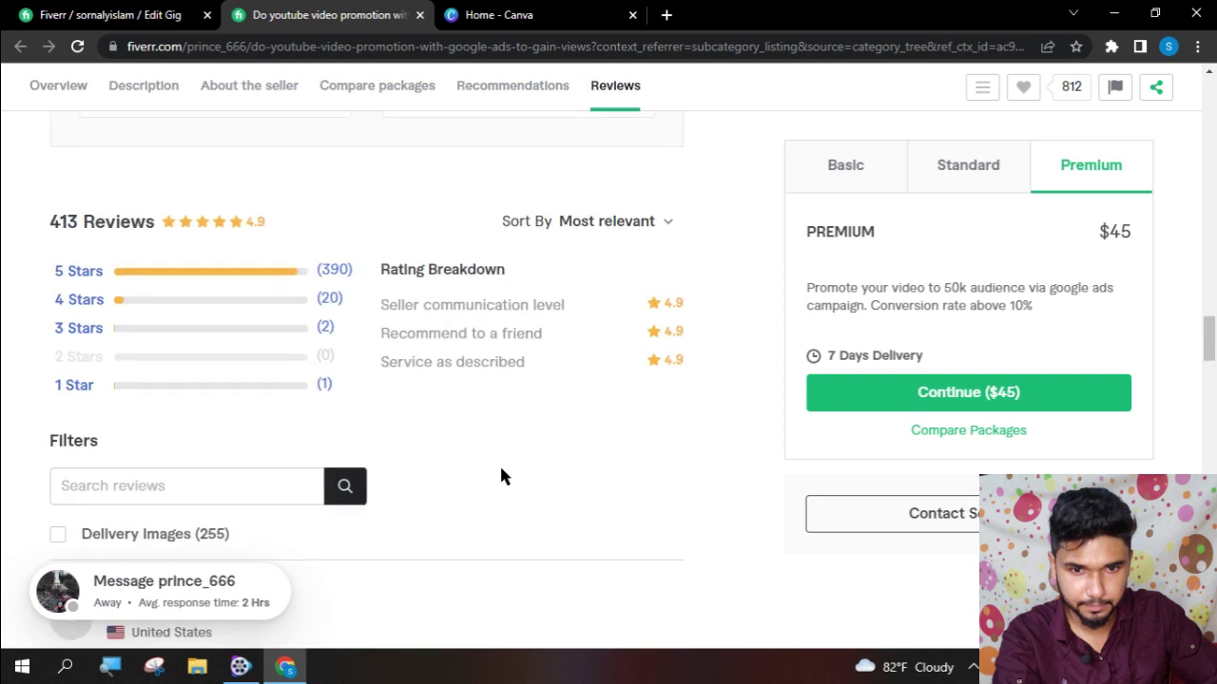
left_click(141, 85)
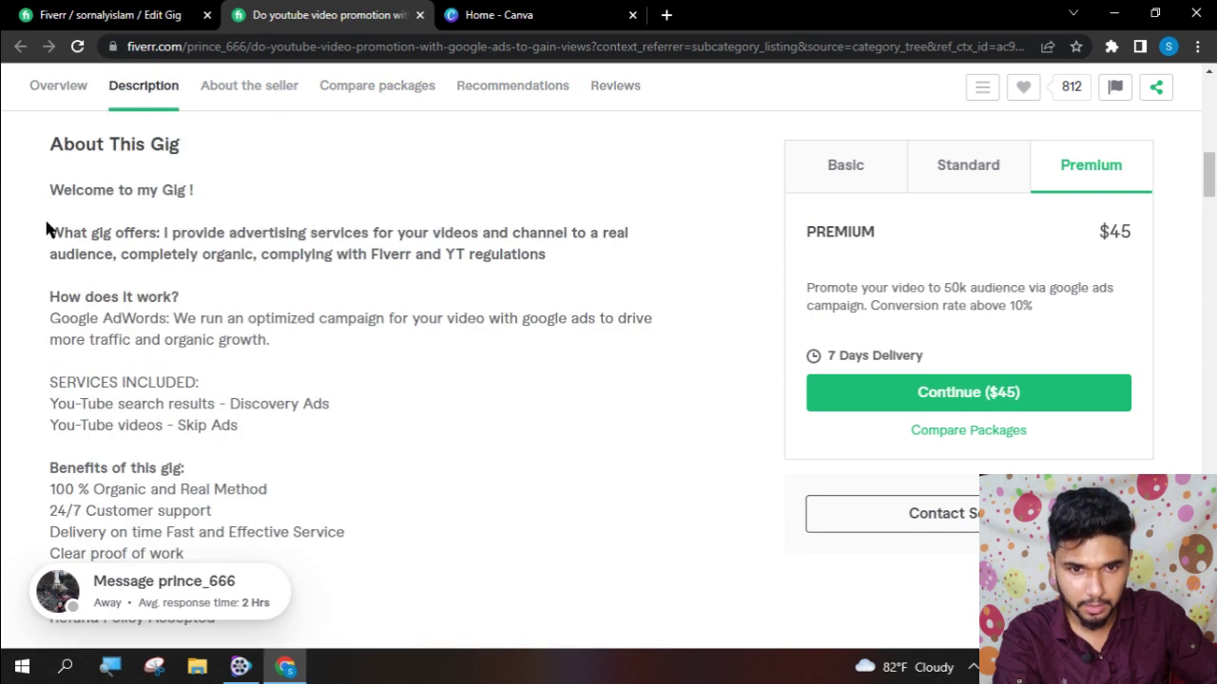
scroll(48, 181, "up", 2)
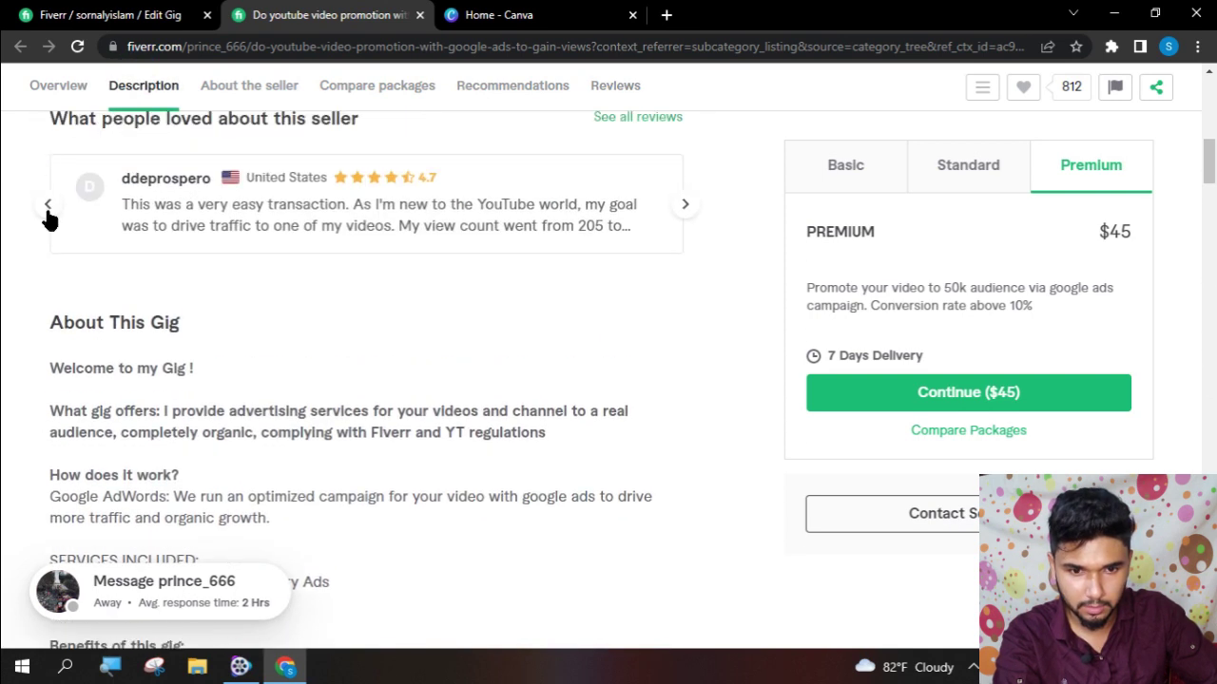
left_click_drag(52, 318, 160, 242)
key("ctrl+c")
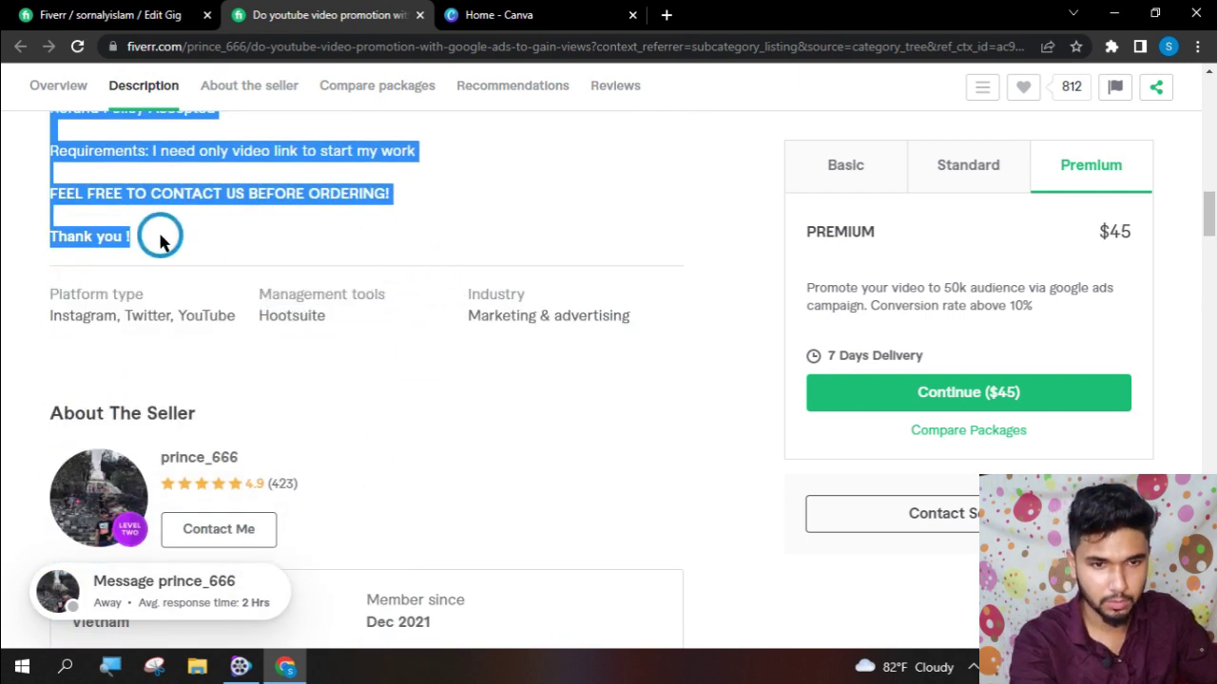
key("ctrl+Tab")
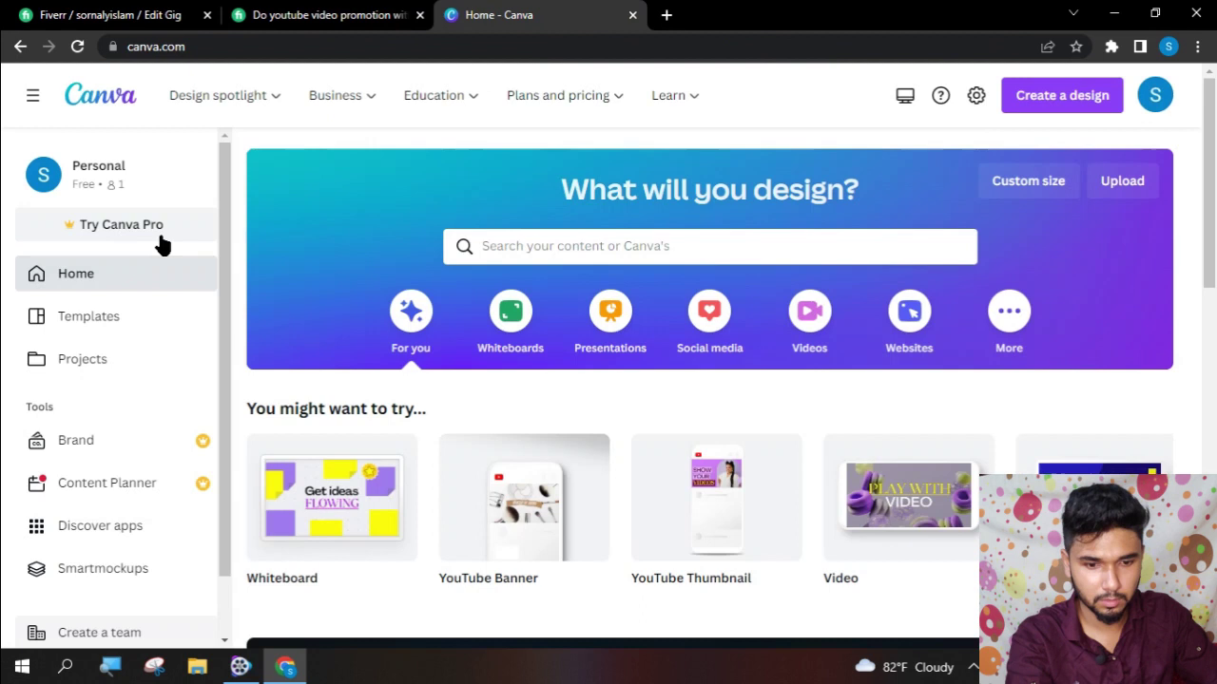
left_click(65, 8)
left_click(378, 492)
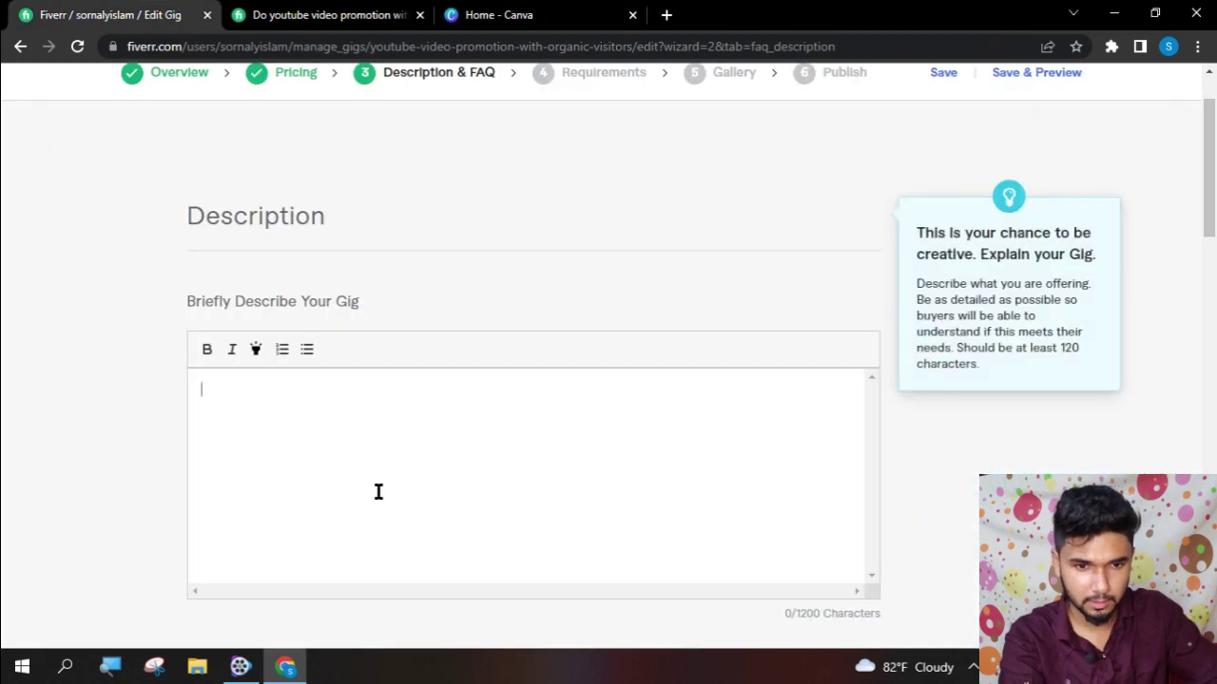
key("ctrl+v")
- Remove the 'About This Gig' heading and blank first line, then save the description
scroll(390, 504, "up", 10)
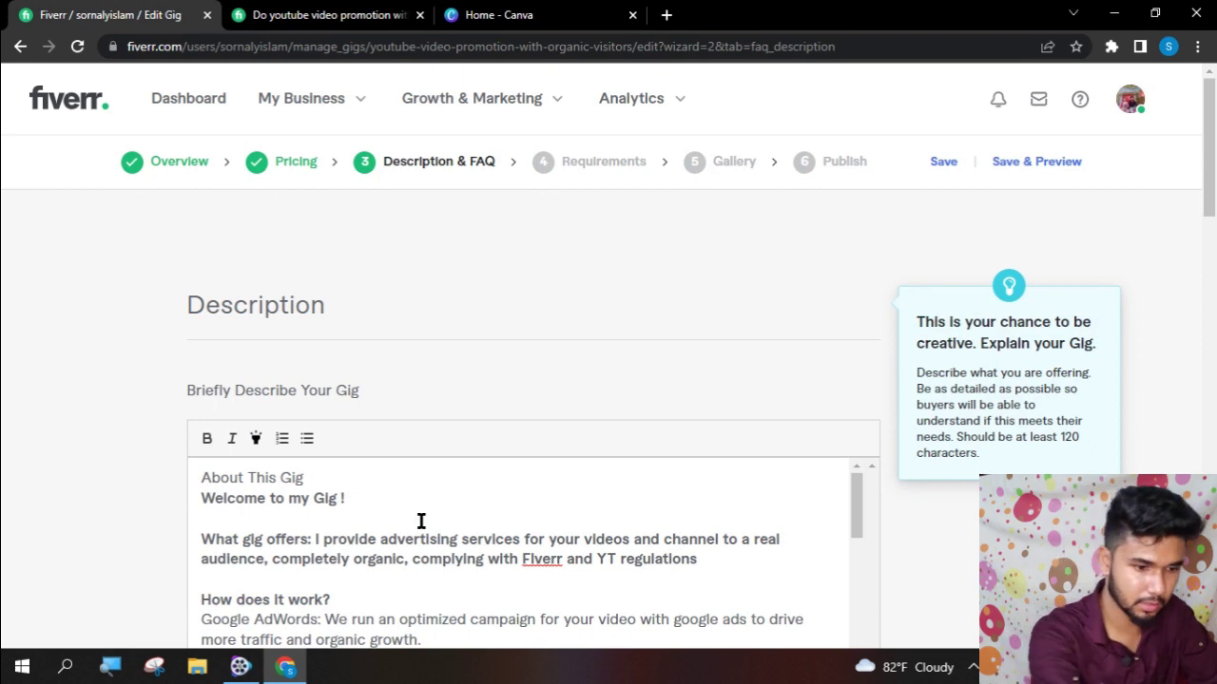
left_click_drag(321, 478, 3, 472)
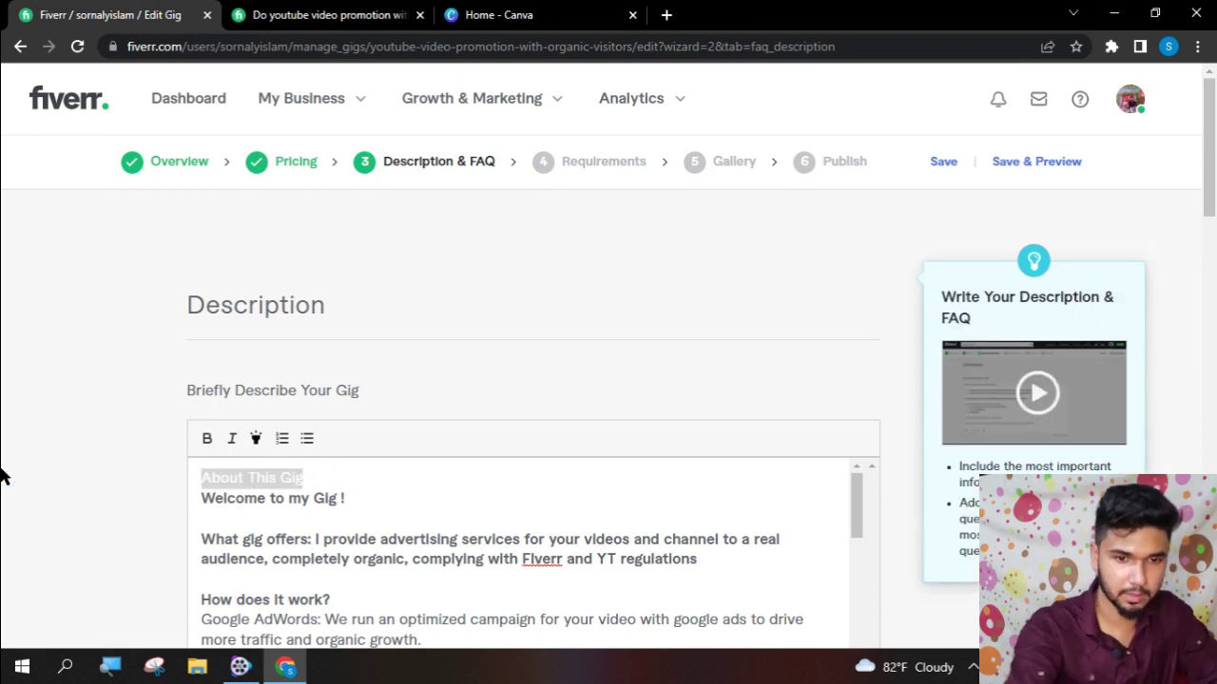
key("BackSpace")
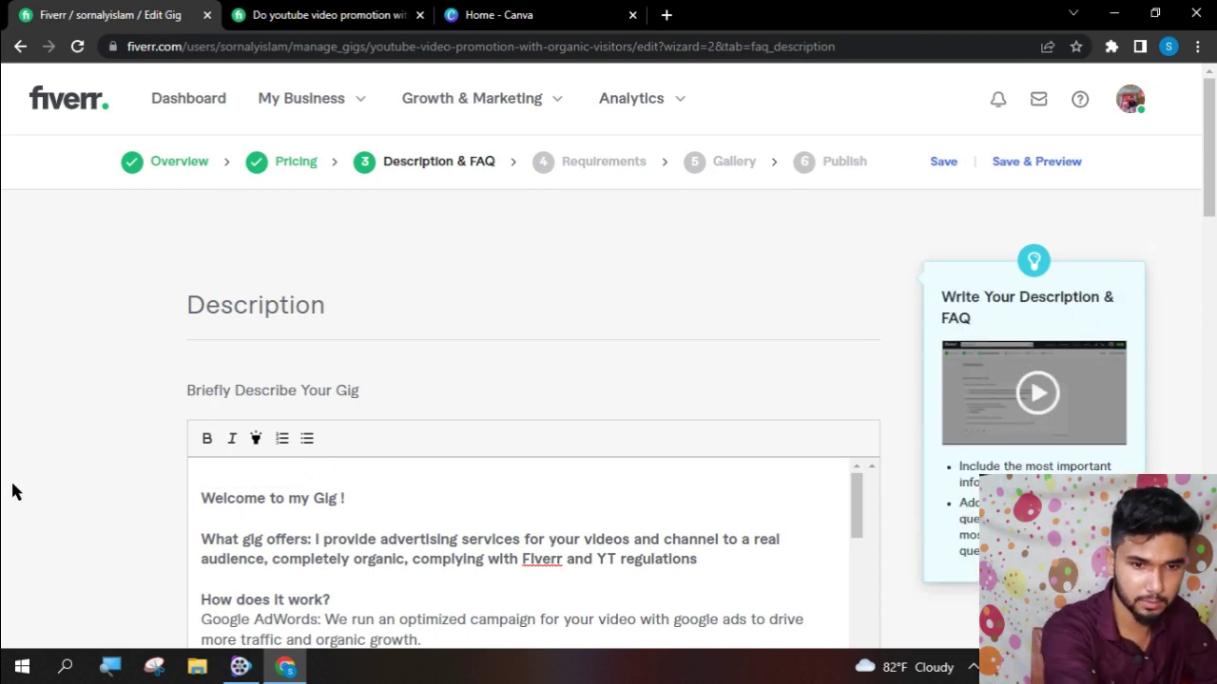
left_click(203, 501)
key("BackSpace")
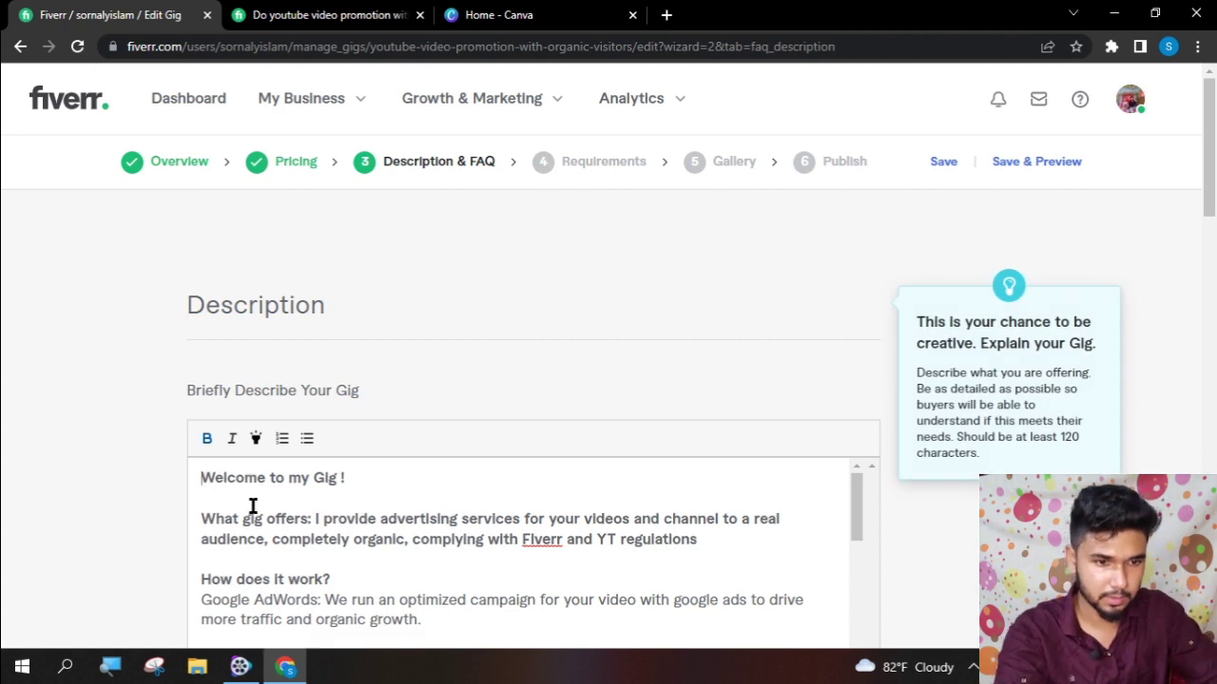
scroll(929, 502, "down", 8)
scroll(928, 502, "up", 5)
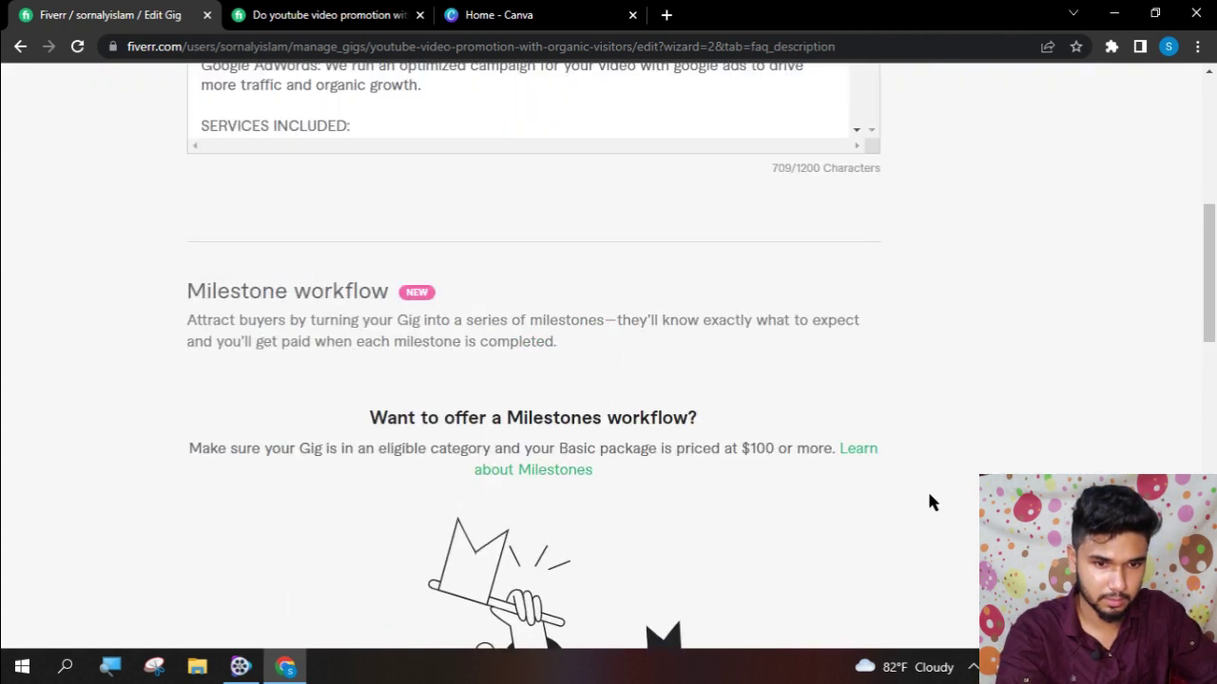
scroll(671, 357, "up", 2)
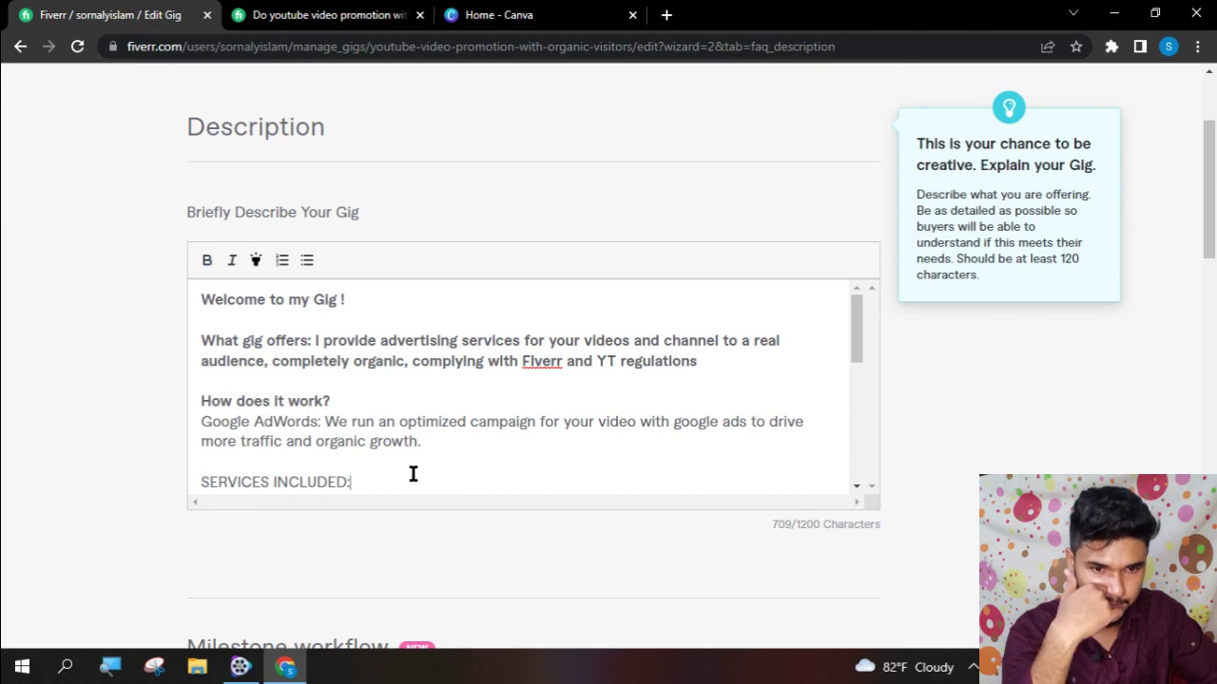
scroll(413, 475, "down", 3)
scroll(413, 476, "down", 2)
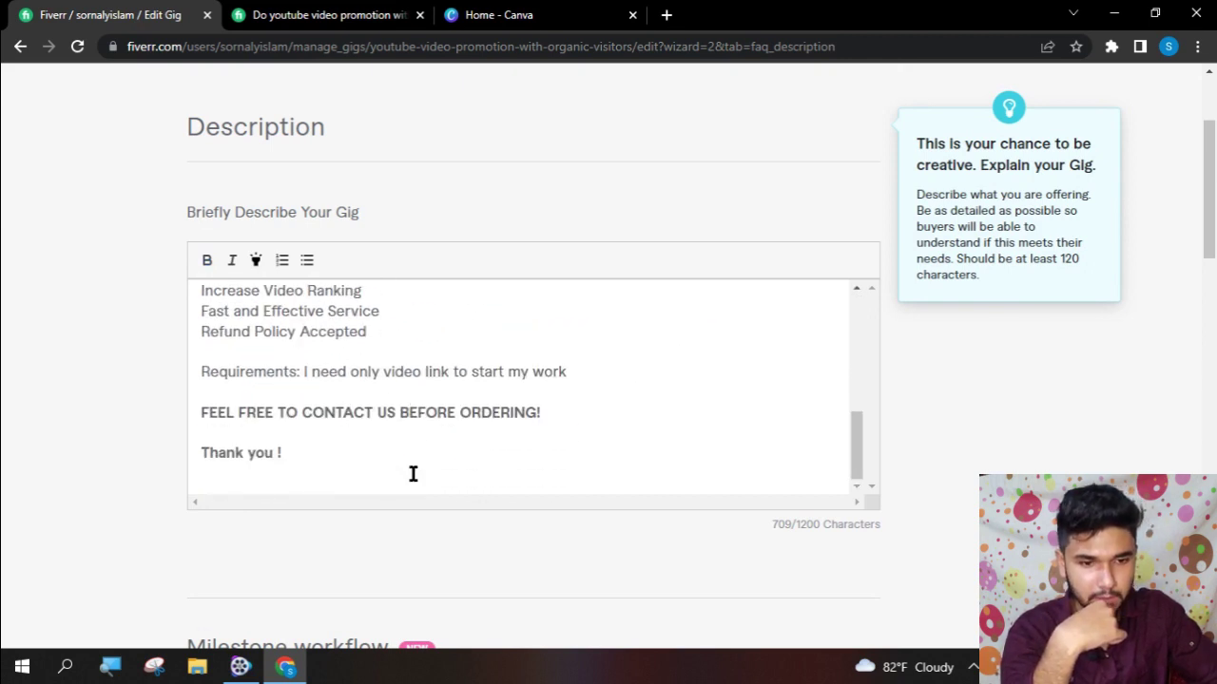
scroll(412, 473, "down", 9)
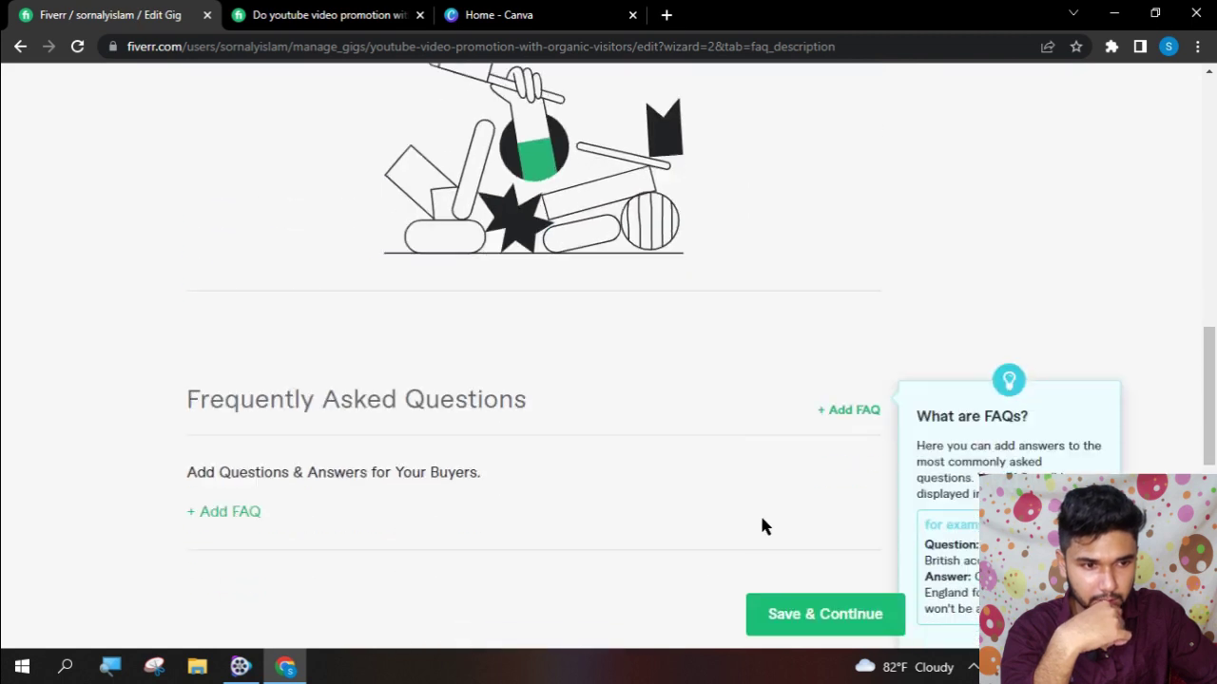
scroll(765, 495, "down", 4)
left_click(796, 263)
scroll(746, 407, "up", 3)
scroll(744, 407, "up", 7)
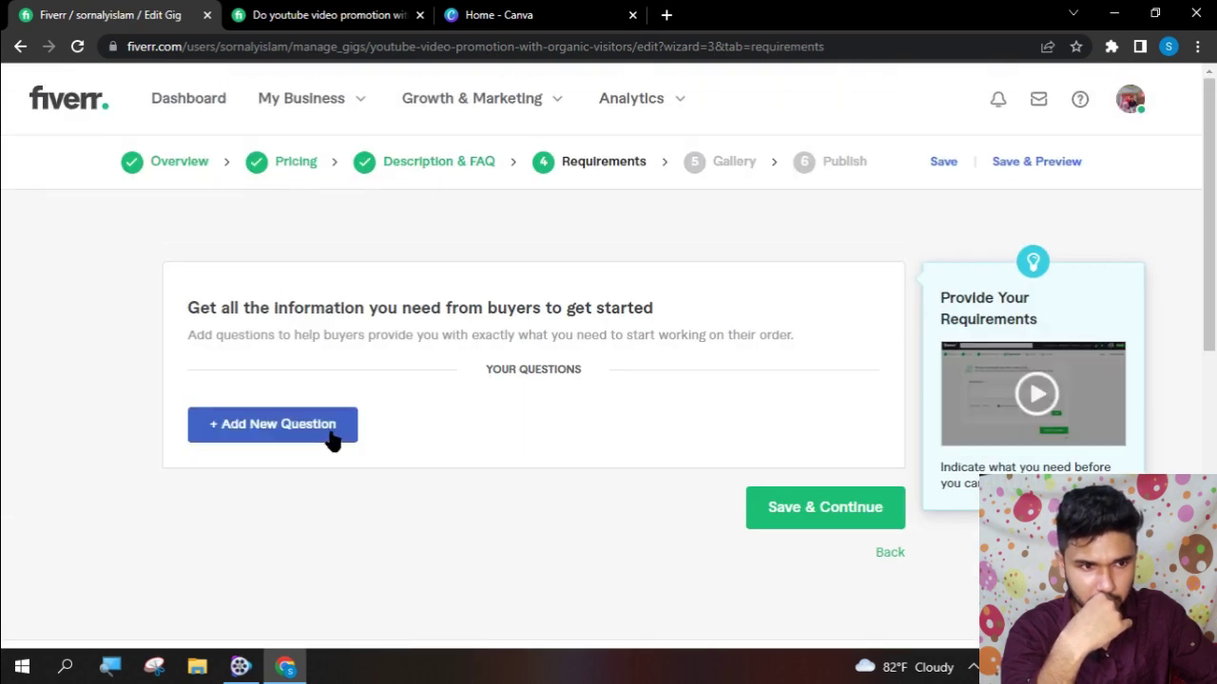
- Glance at the reference gig, then start a new buyer question in the requirements step
left_click(300, 11)
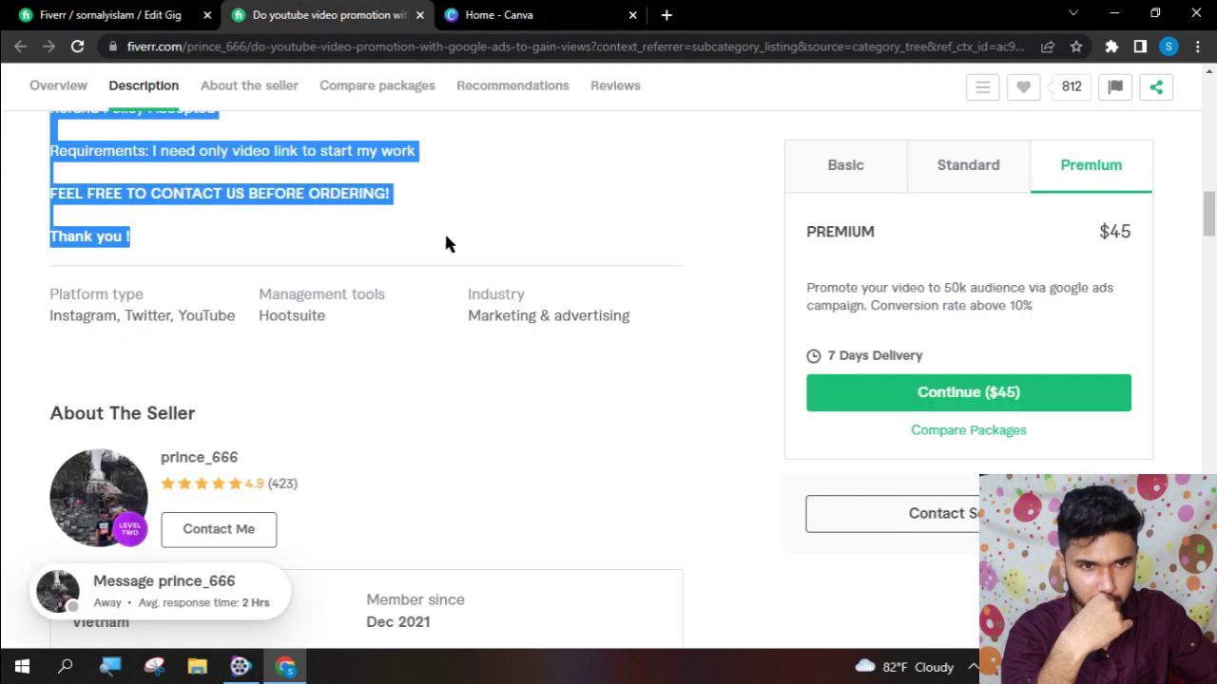
scroll(739, 480, "down", 8)
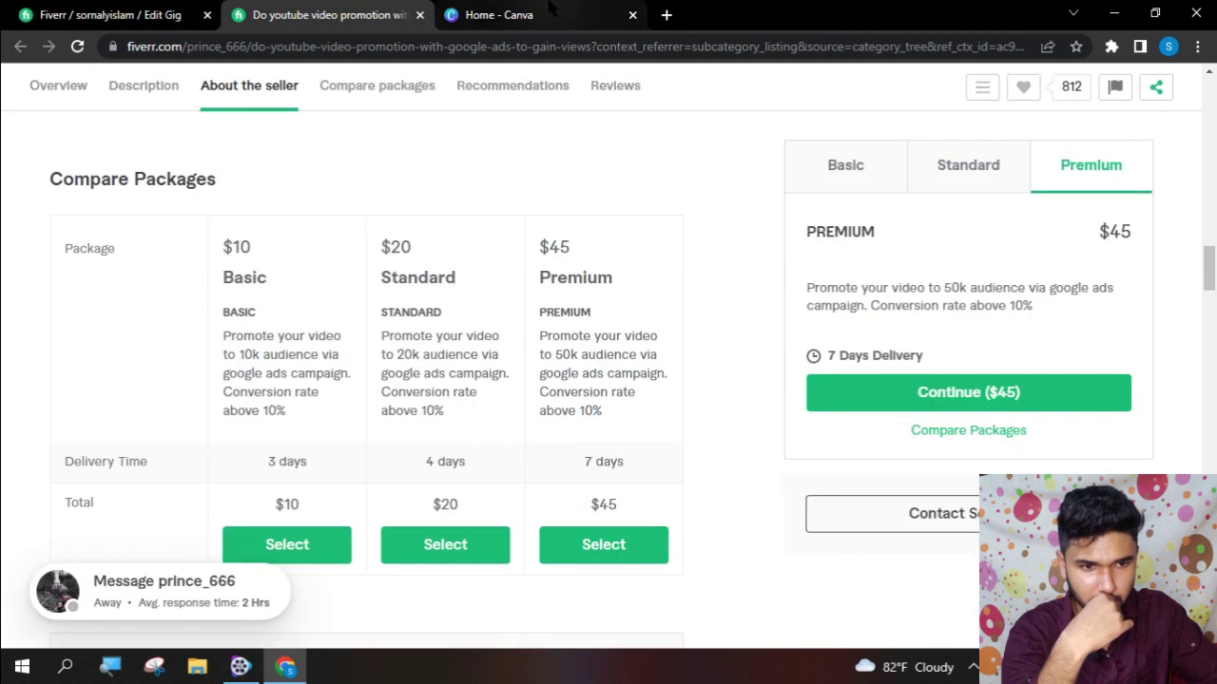
left_click(109, 15)
left_click(823, 513)
scroll(823, 518, "down", 1)
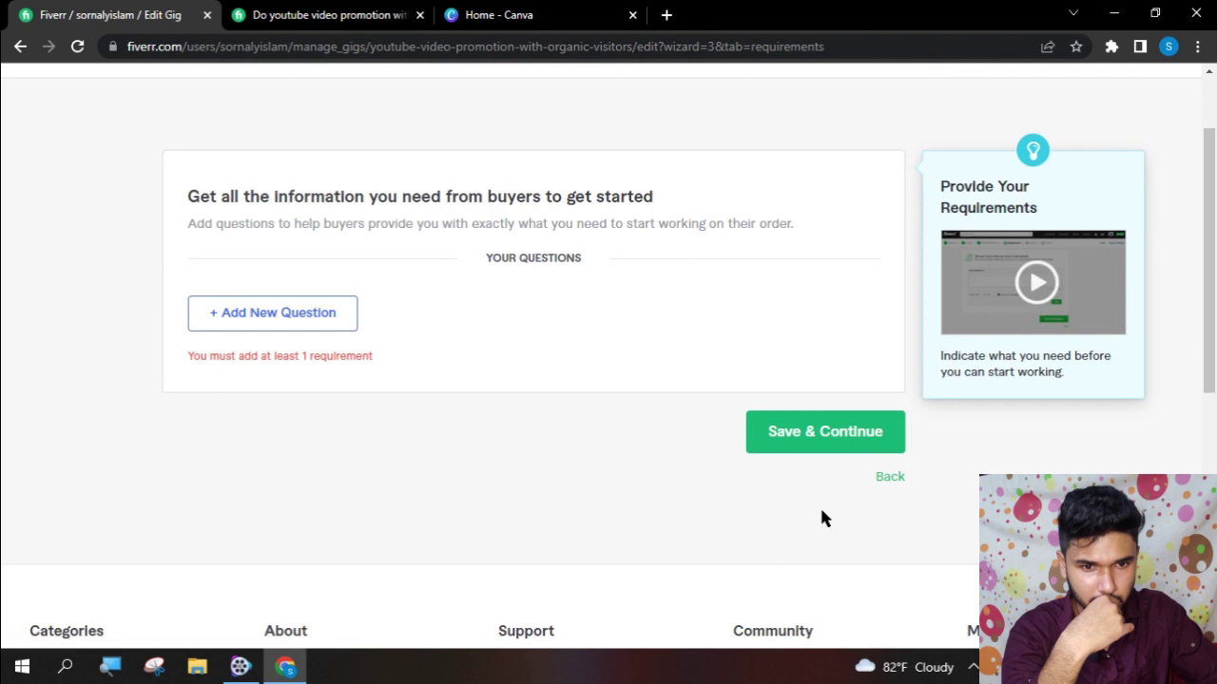
left_click(260, 311)
left_click(409, 389)
- Copy the seller's bio paragraph from the reference gig's description
left_click(287, 16)
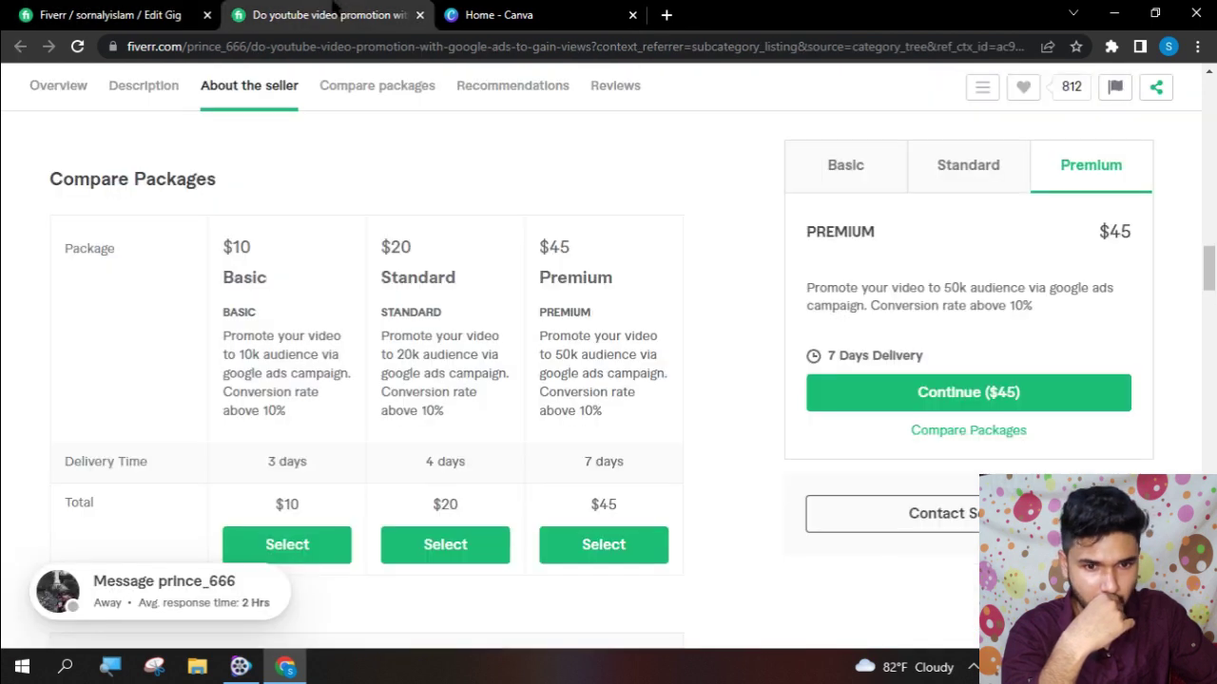
scroll(499, 404, "up", 6)
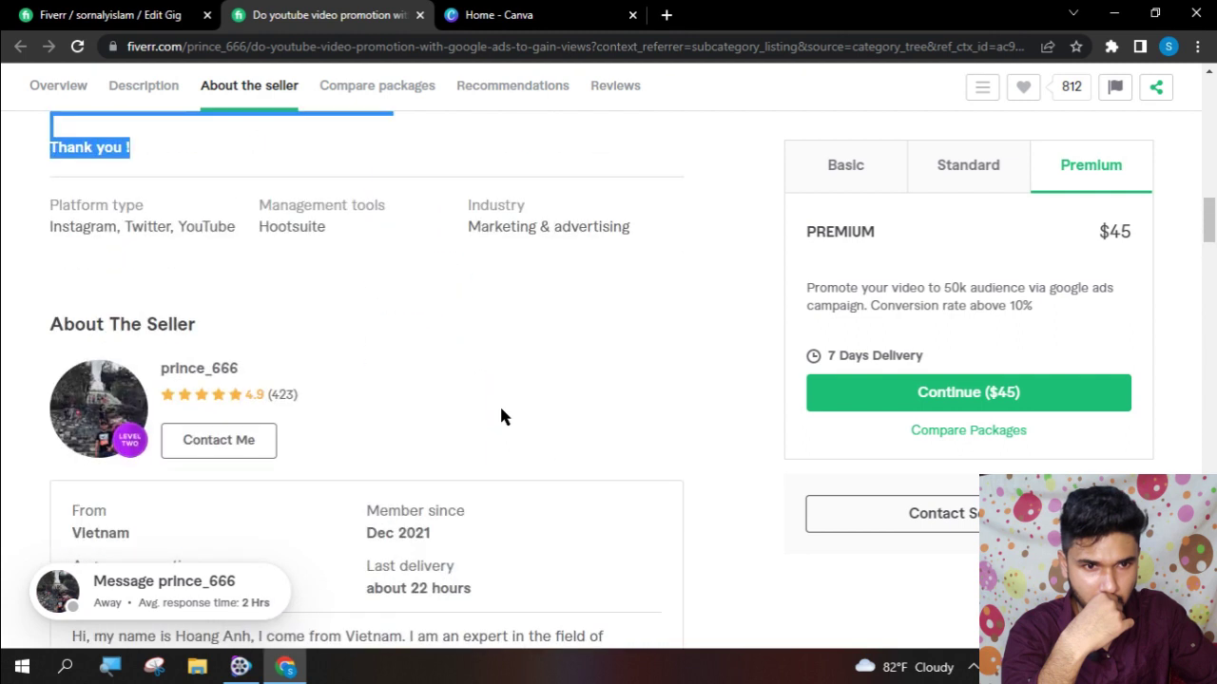
left_click(528, 102)
left_click(401, 101)
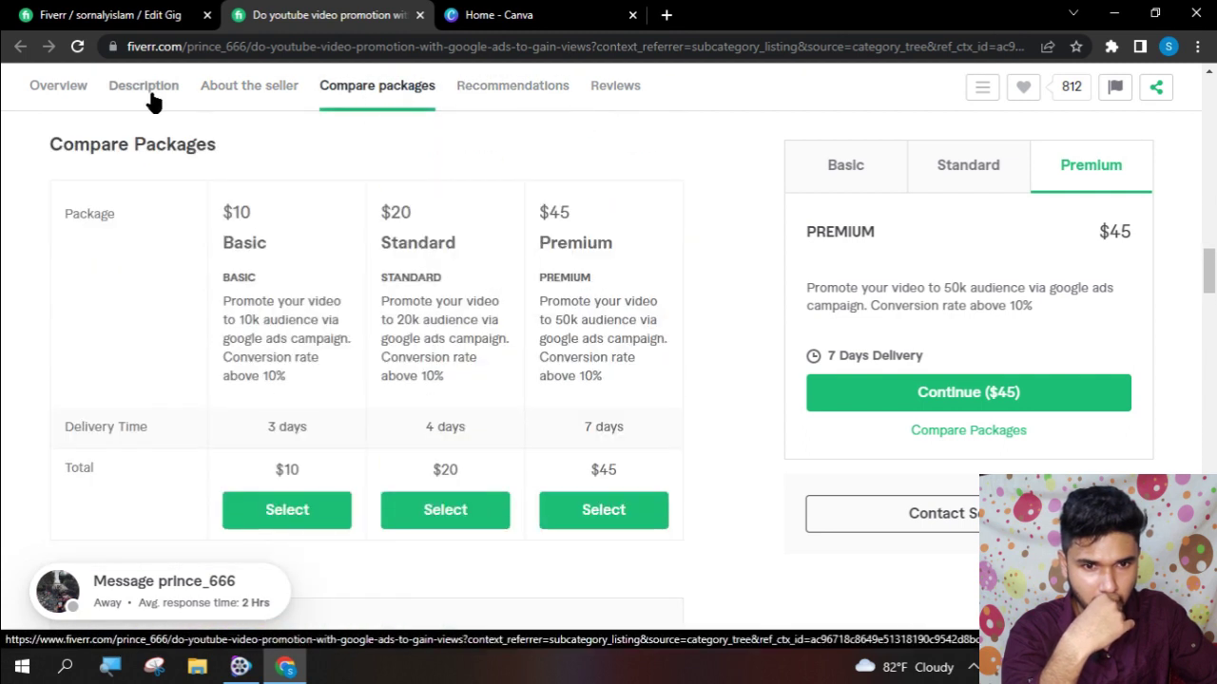
left_click(144, 88)
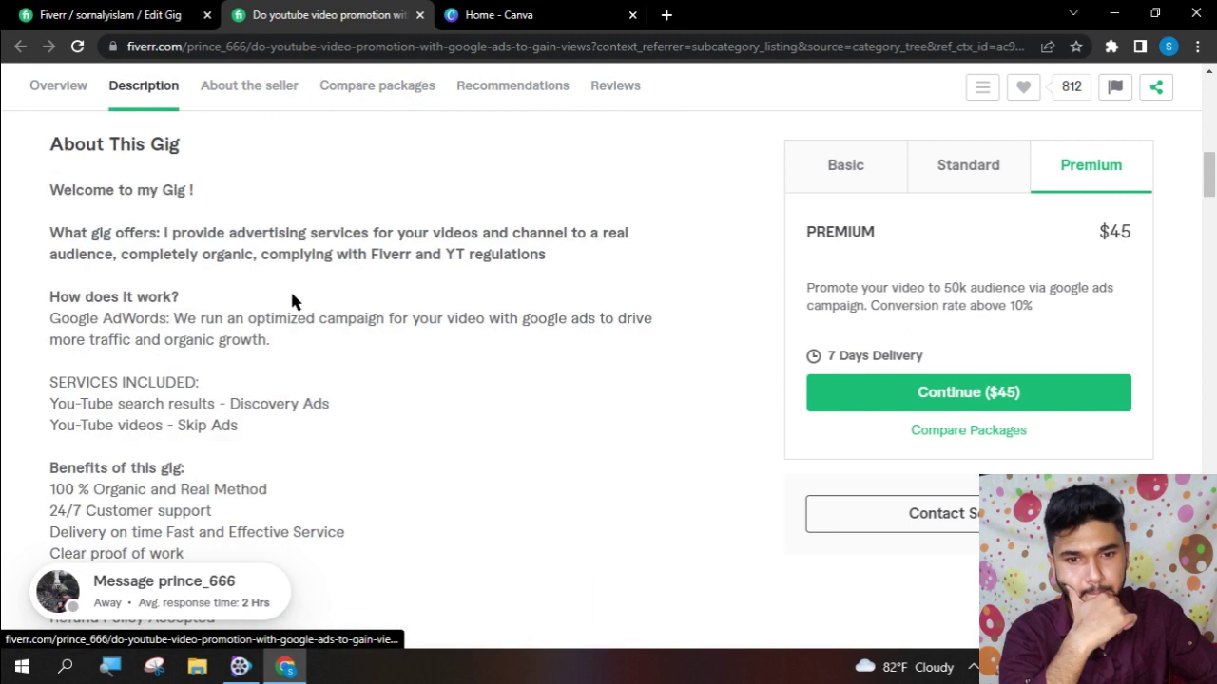
scroll(266, 359, "down", 8)
scroll(266, 360, "up", 3)
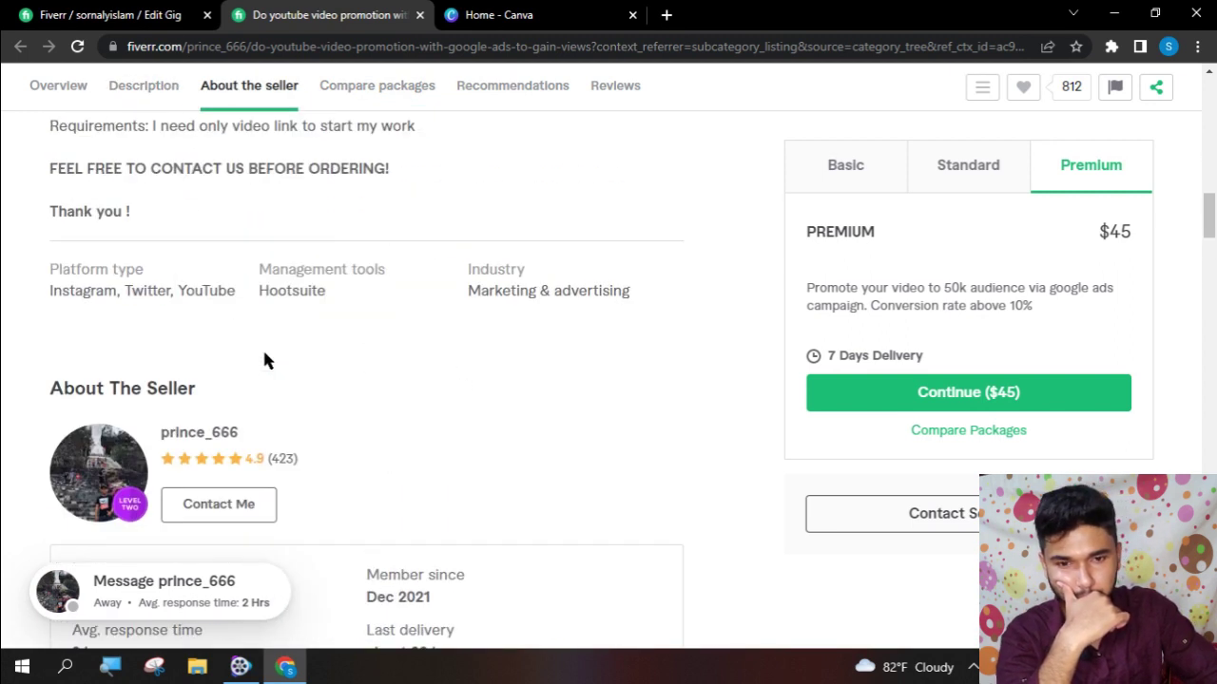
scroll(264, 360, "down", 3)
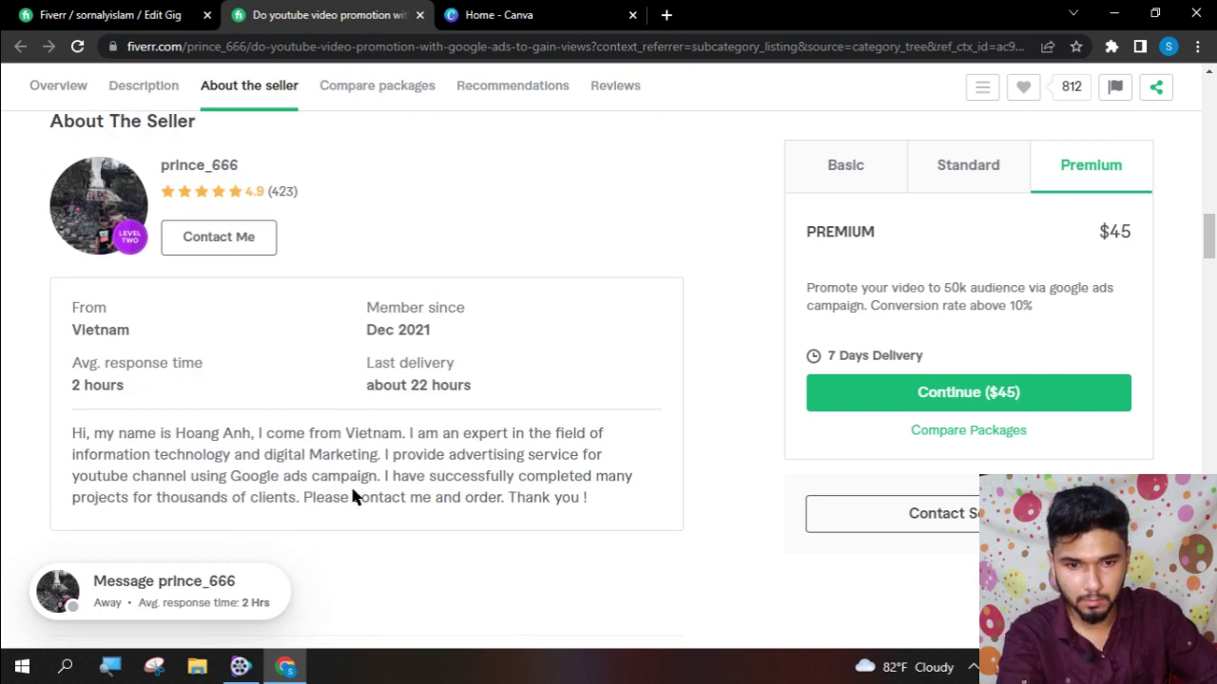
left_click_drag(590, 513, 142, 435)
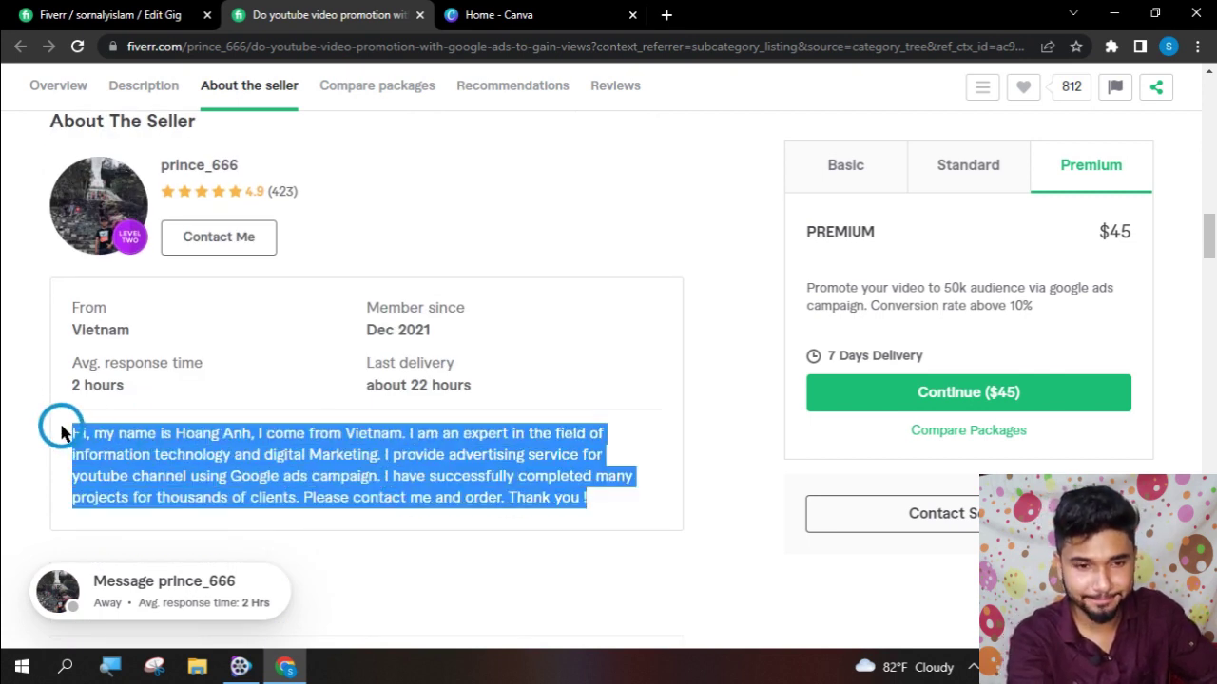
- Paste the bio as a free-text question, add it, and save the requirements
left_click(104, 14)
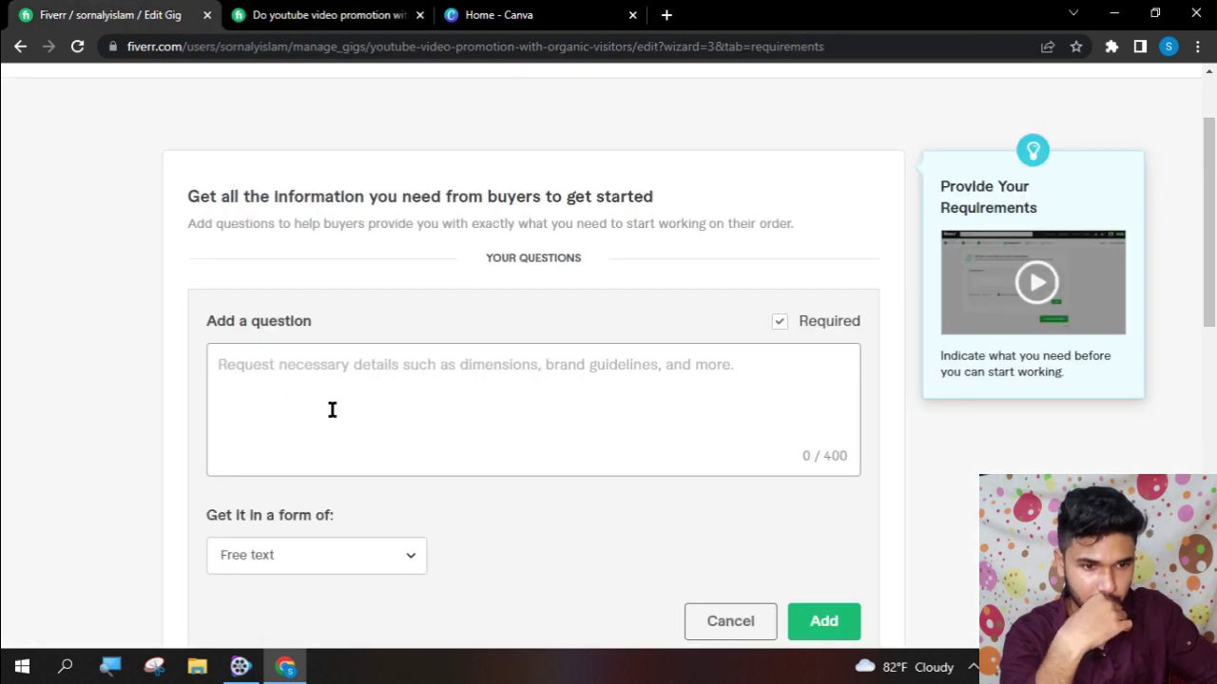
left_click(823, 621)
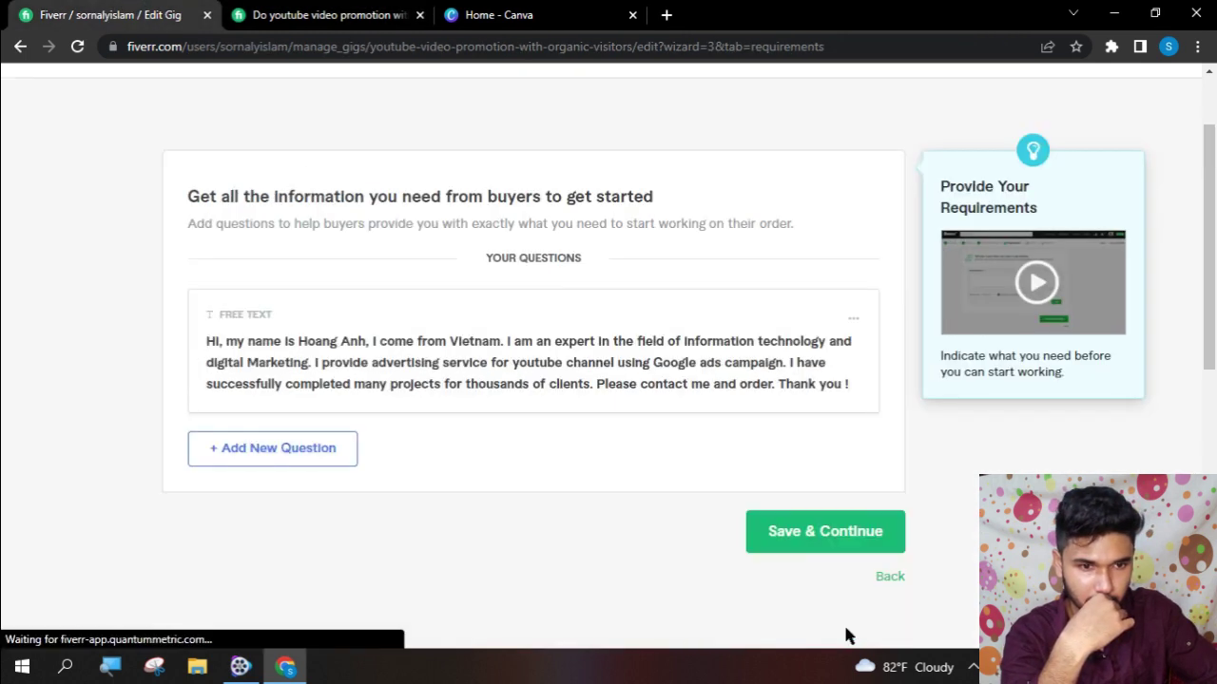
left_click(834, 551)
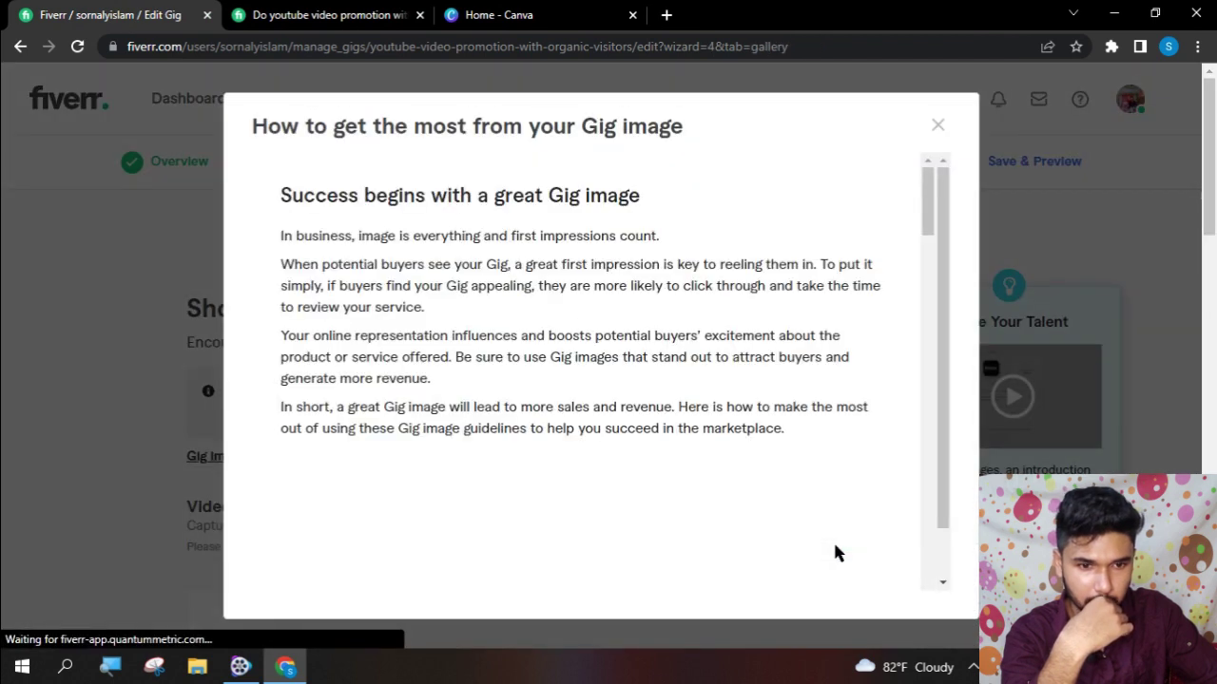
- Read through the Gig image guide and answer its 'Was this helpful?' prompt
scroll(844, 503, "down", 10)
scroll(844, 502, "down", 15)
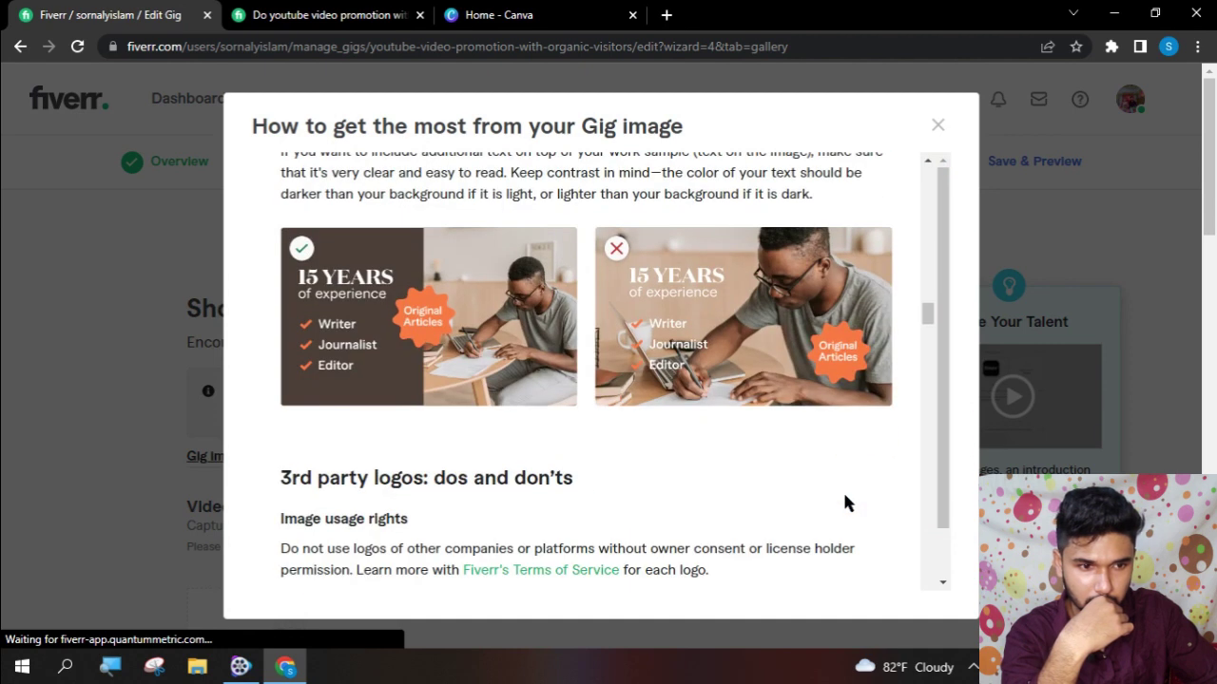
scroll(778, 375, "down", 8)
scroll(779, 392, "down", 15)
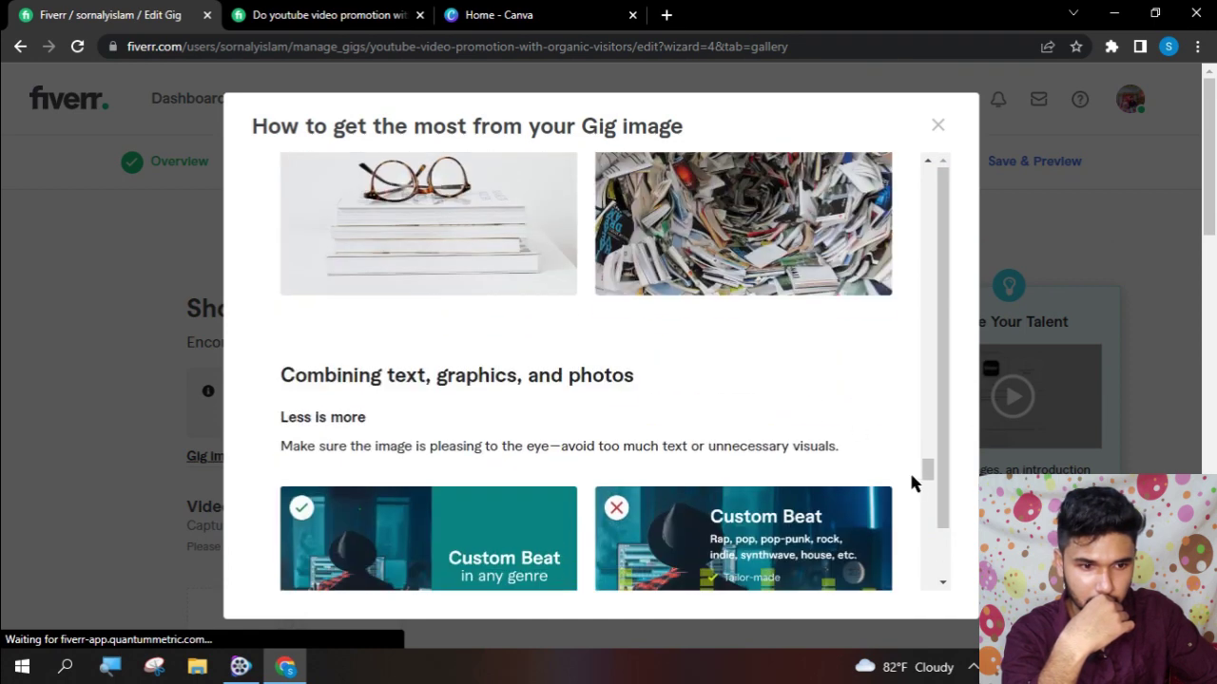
left_click_drag(934, 466, 932, 589)
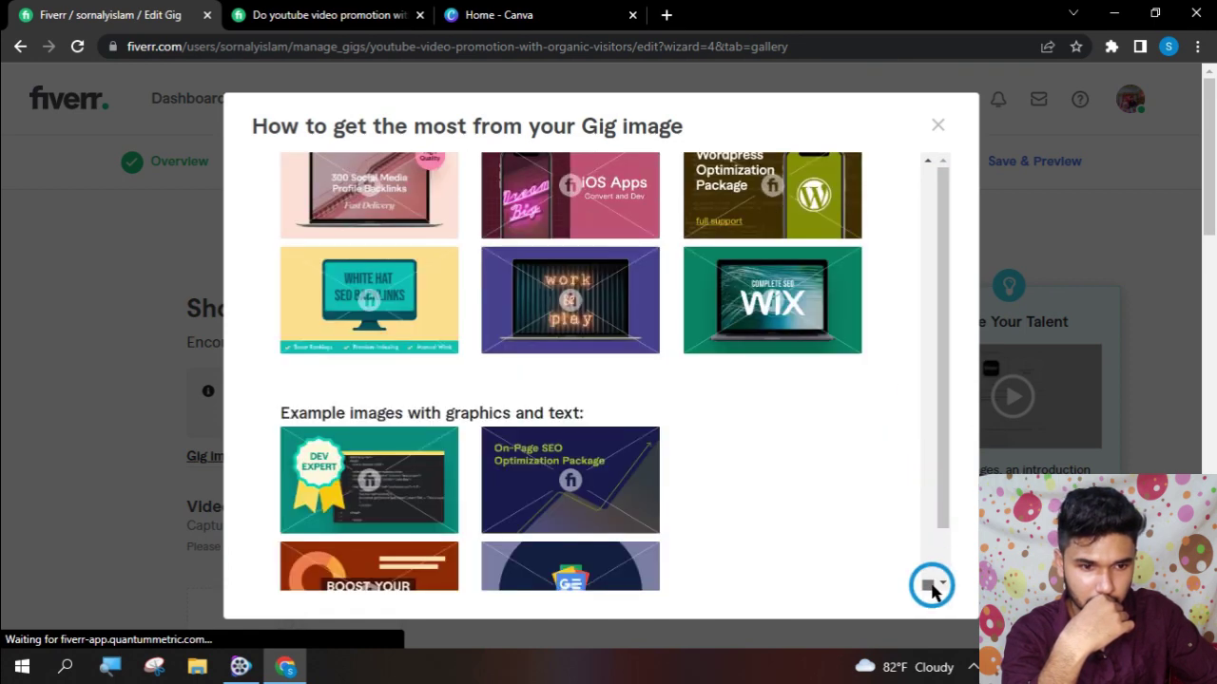
scroll(709, 506, "down", 5)
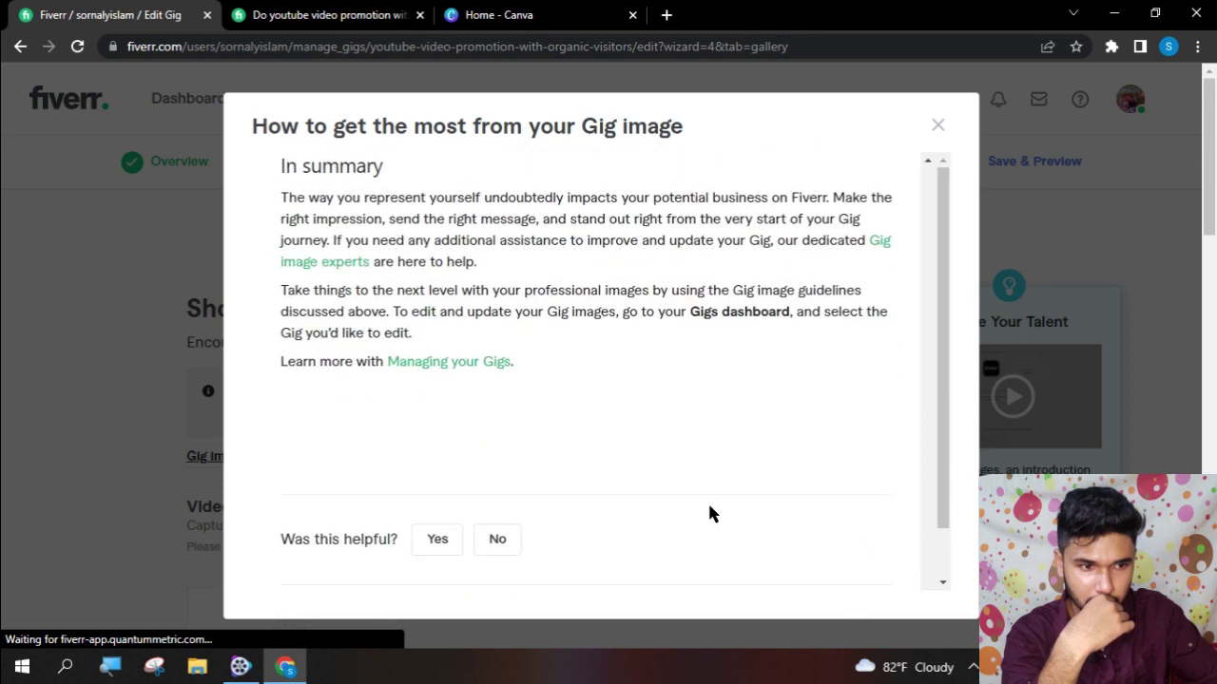
scroll(942, 466, "down", 2)
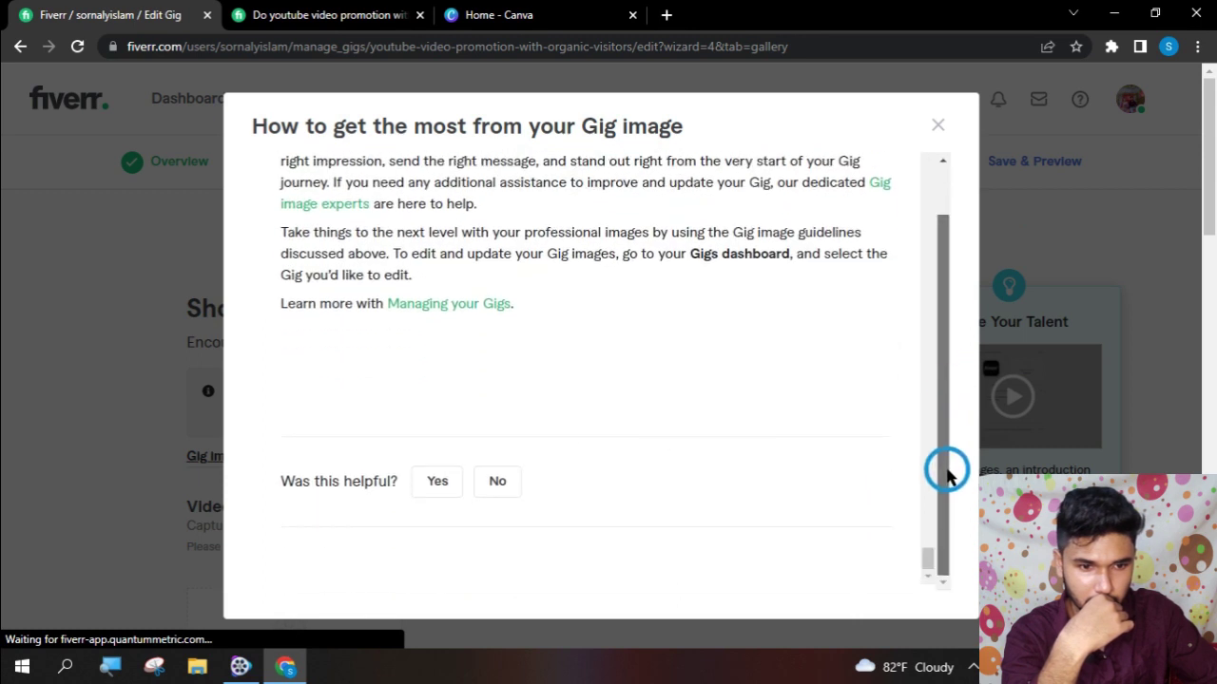
left_click(455, 480)
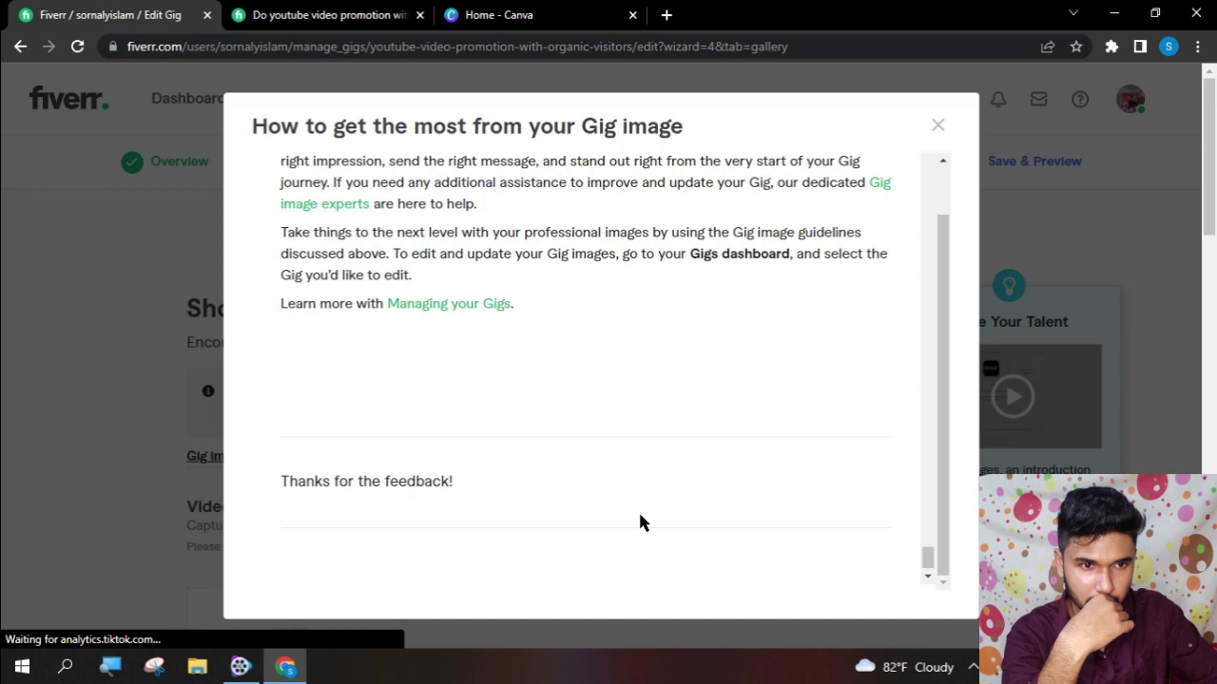
- Close the Gig image guide to reveal the Video and Images upload areas
scroll(637, 509, "up", 5)
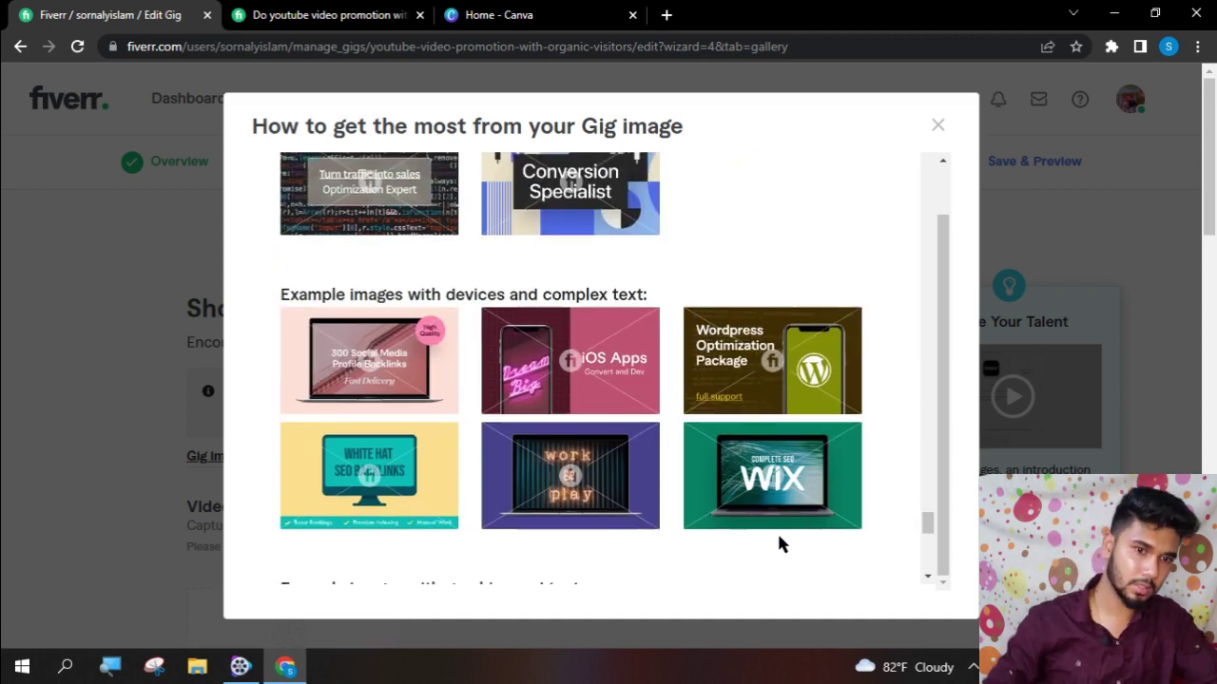
scroll(776, 537, "up", 8)
scroll(778, 538, "up", 8)
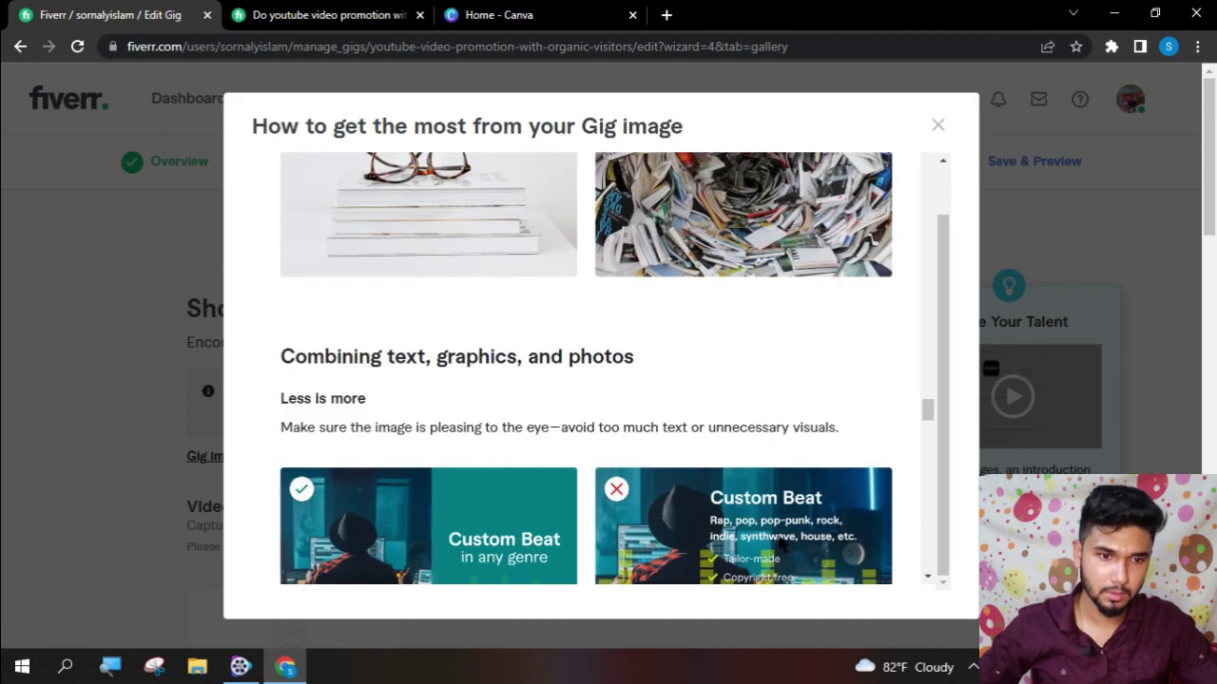
scroll(779, 540, "up", 10)
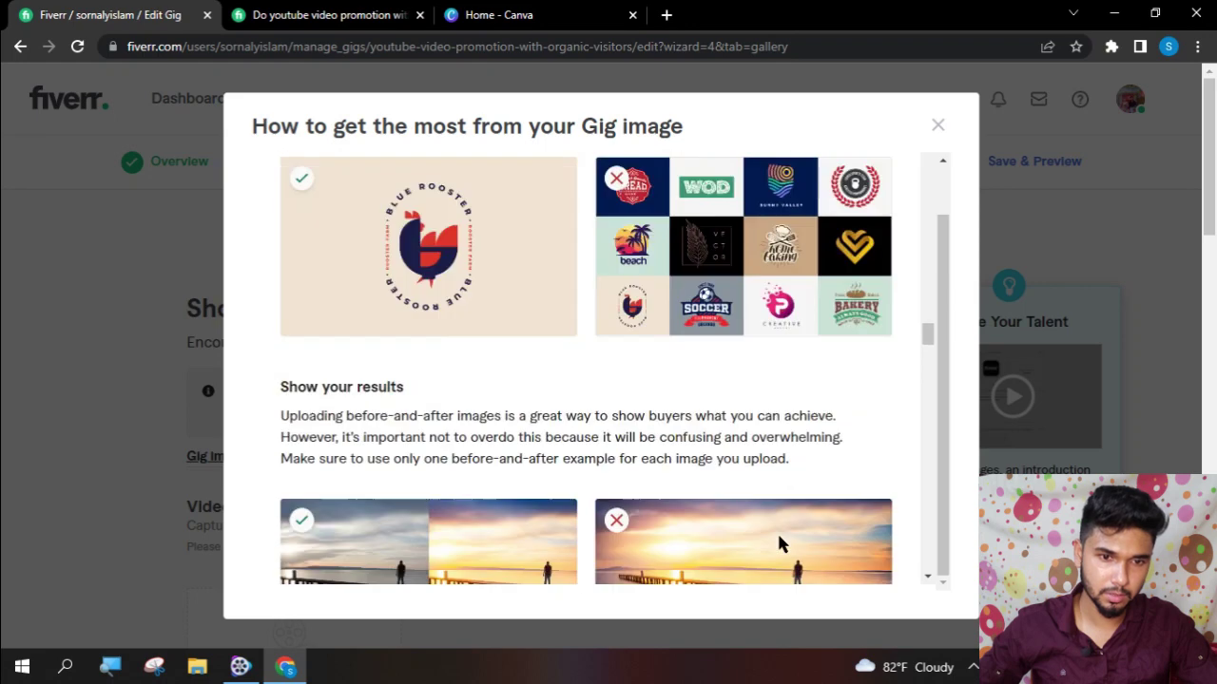
scroll(778, 539, "up", 12)
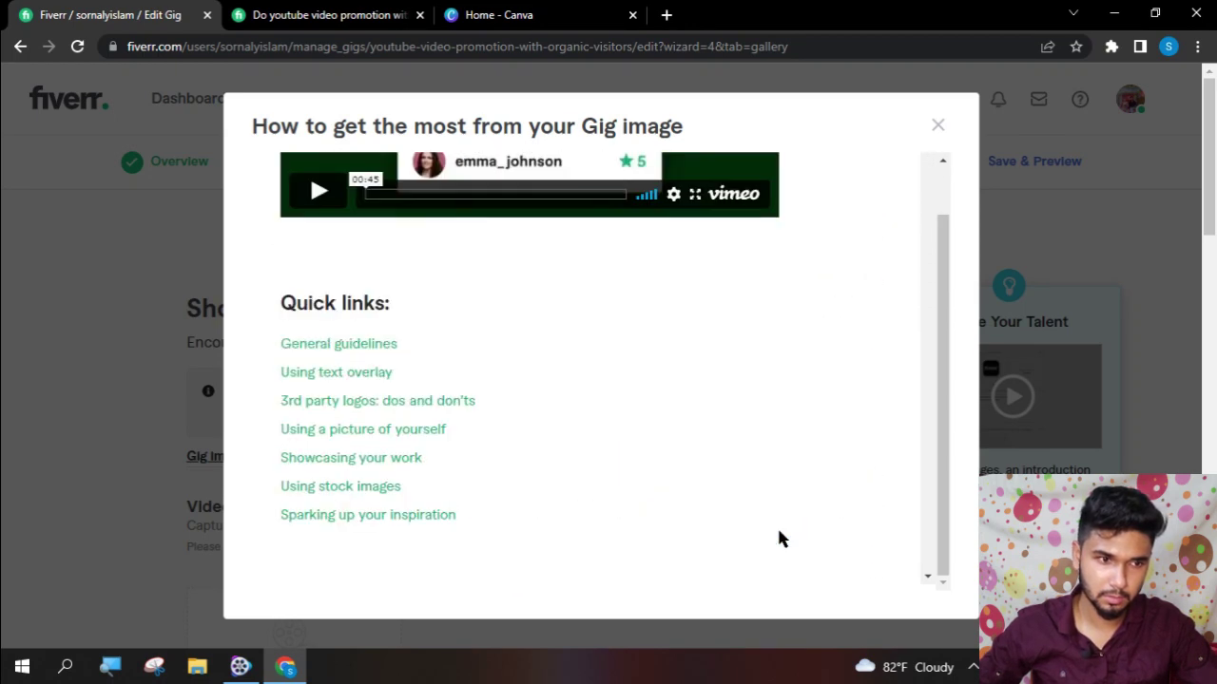
scroll(778, 537, "up", 3)
scroll(781, 535, "up", 1)
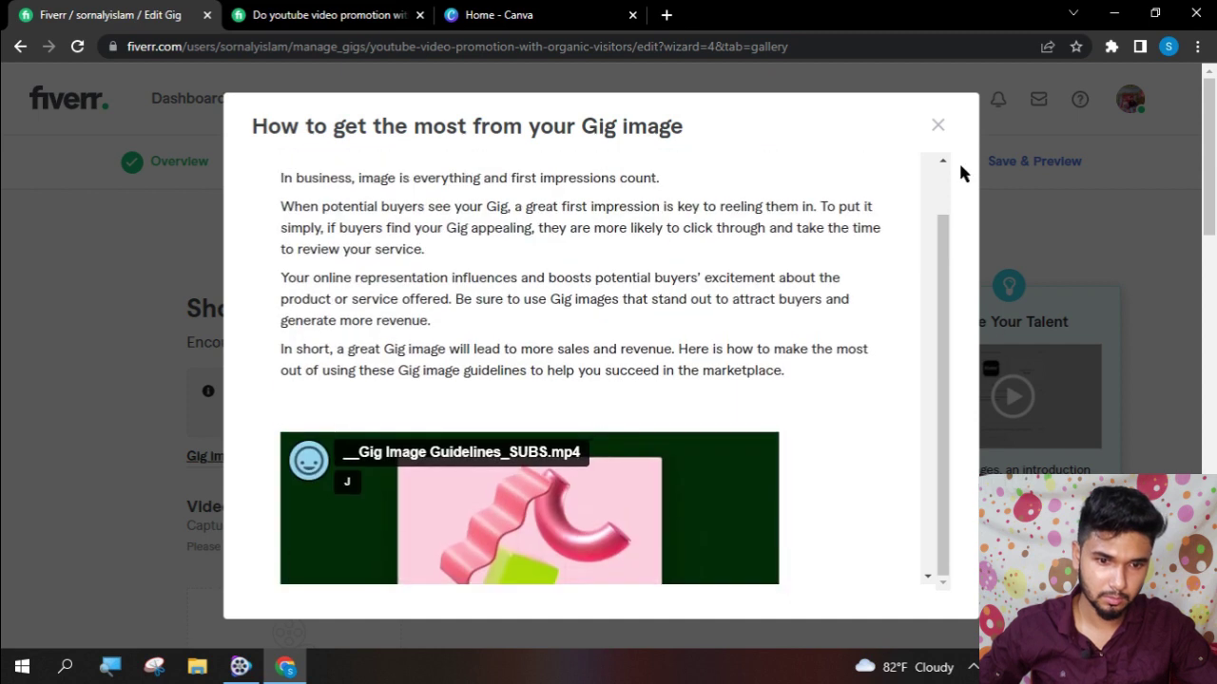
left_click(939, 124)
scroll(607, 399, "down", 3)
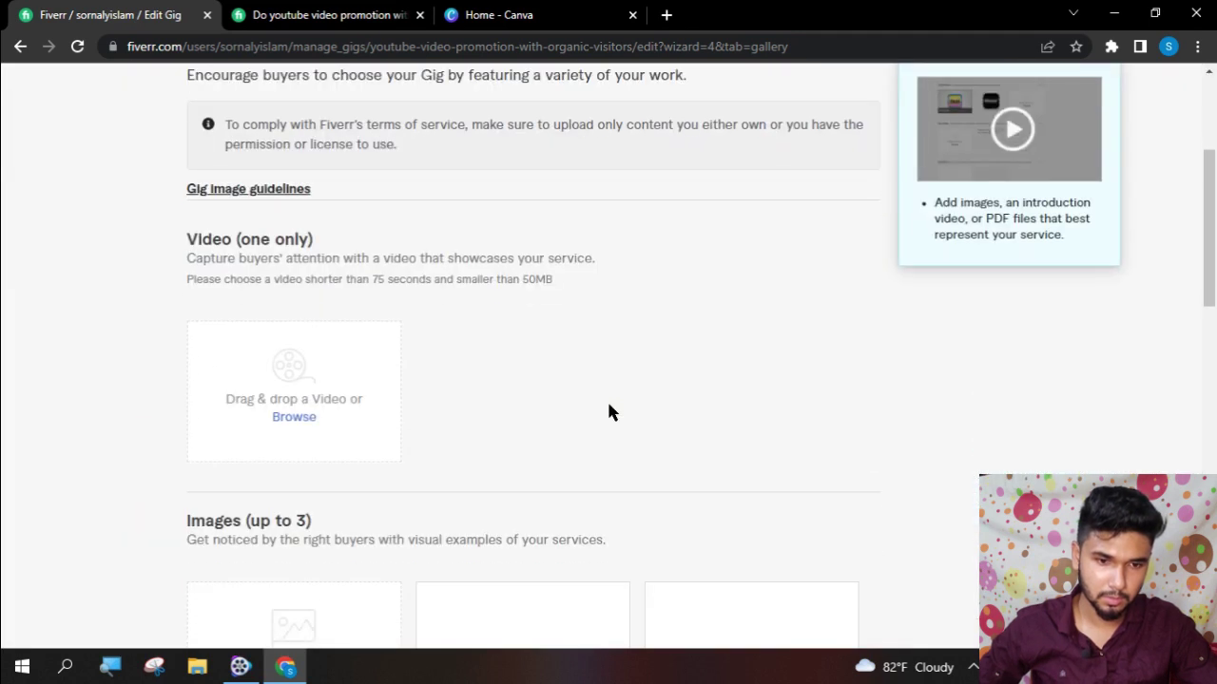
- Try uploading the thumbnail JPG from Downloads as the gig video, which is rejected
left_click(294, 417)
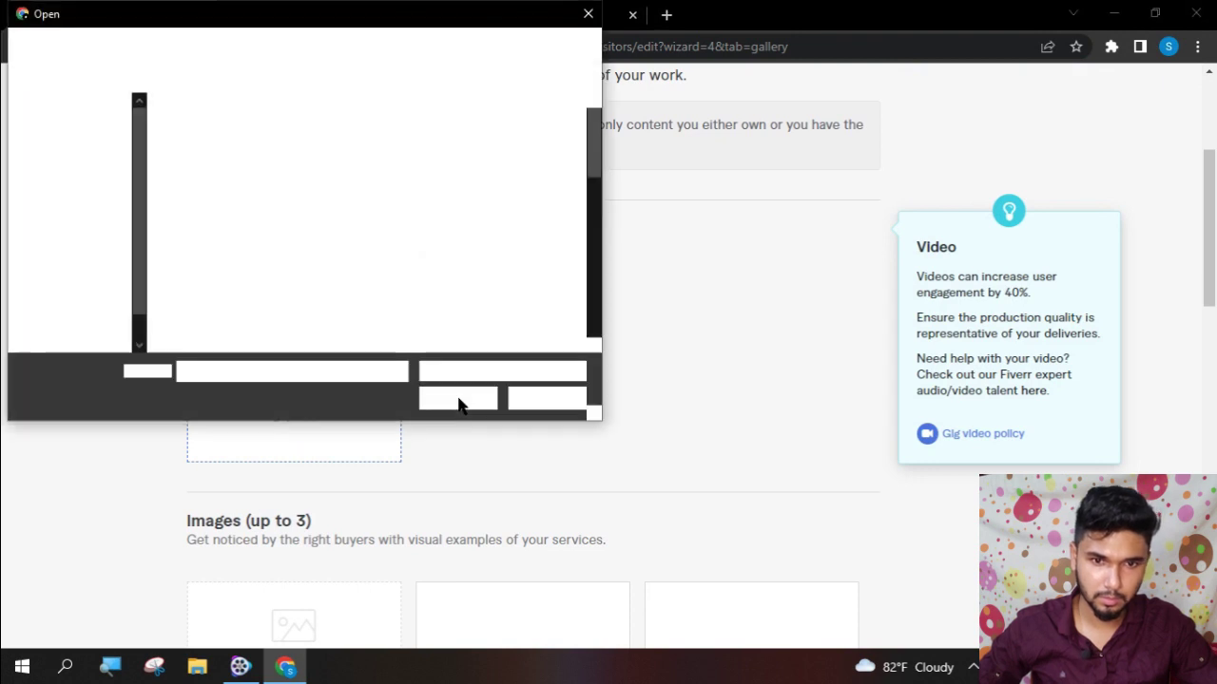
left_click(81, 218)
scroll(319, 259, "down", 5)
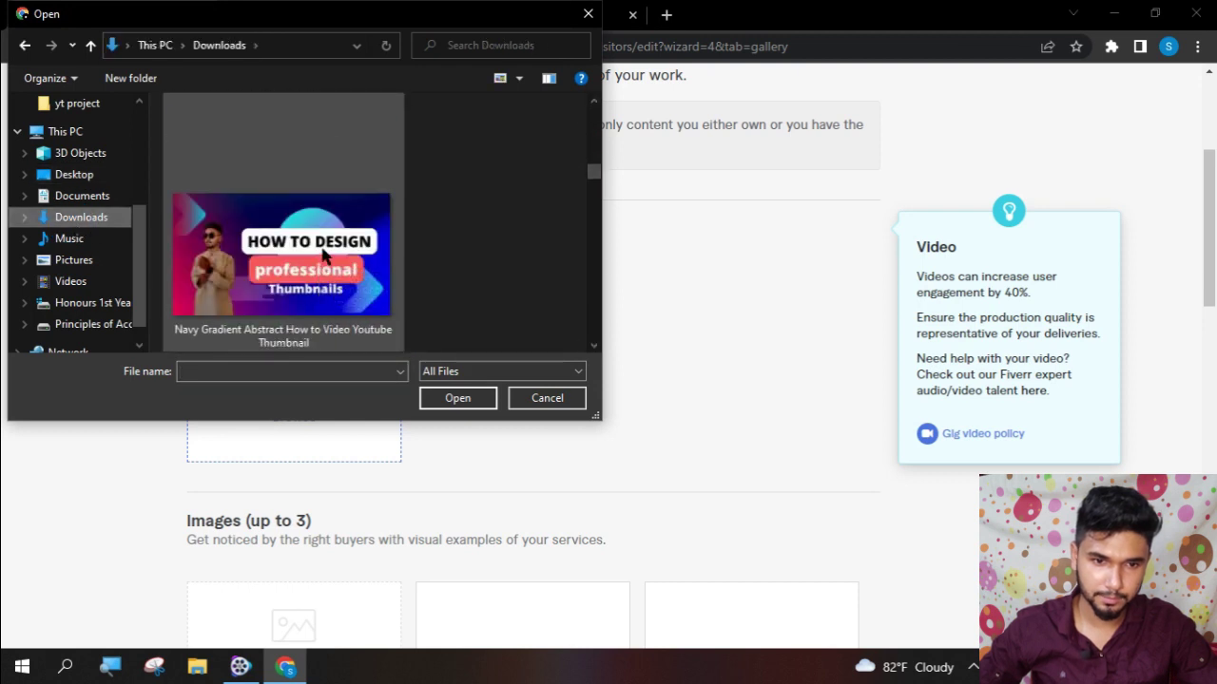
double_click(281, 271)
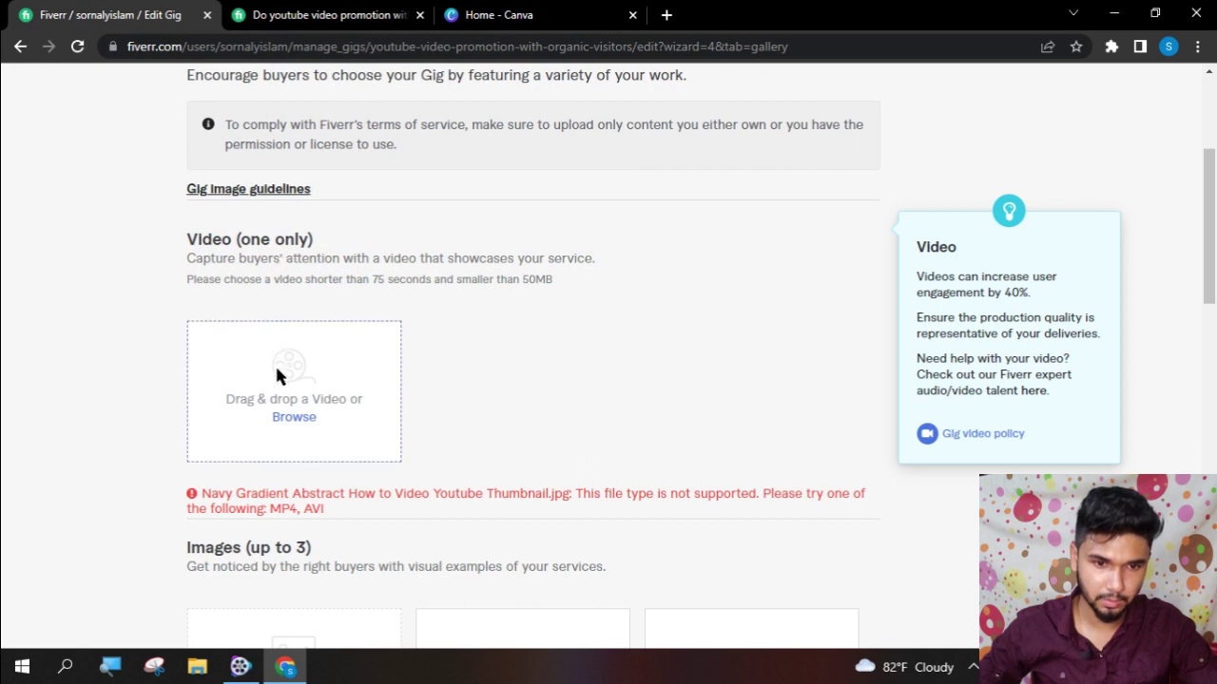
scroll(435, 387, "down", 3)
- Upload the background-removal thumbnail as the primary gig image and browse for another
left_click(317, 438)
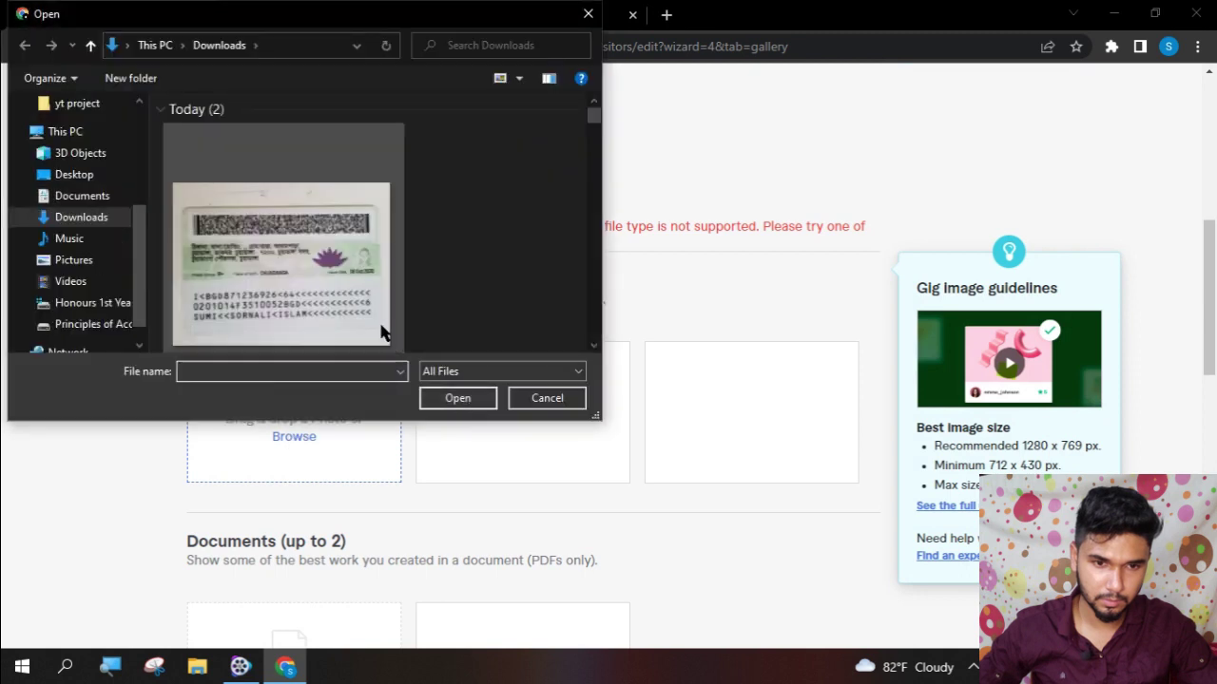
scroll(347, 292, "down", 3)
scroll(347, 293, "up", 3)
double_click(347, 293)
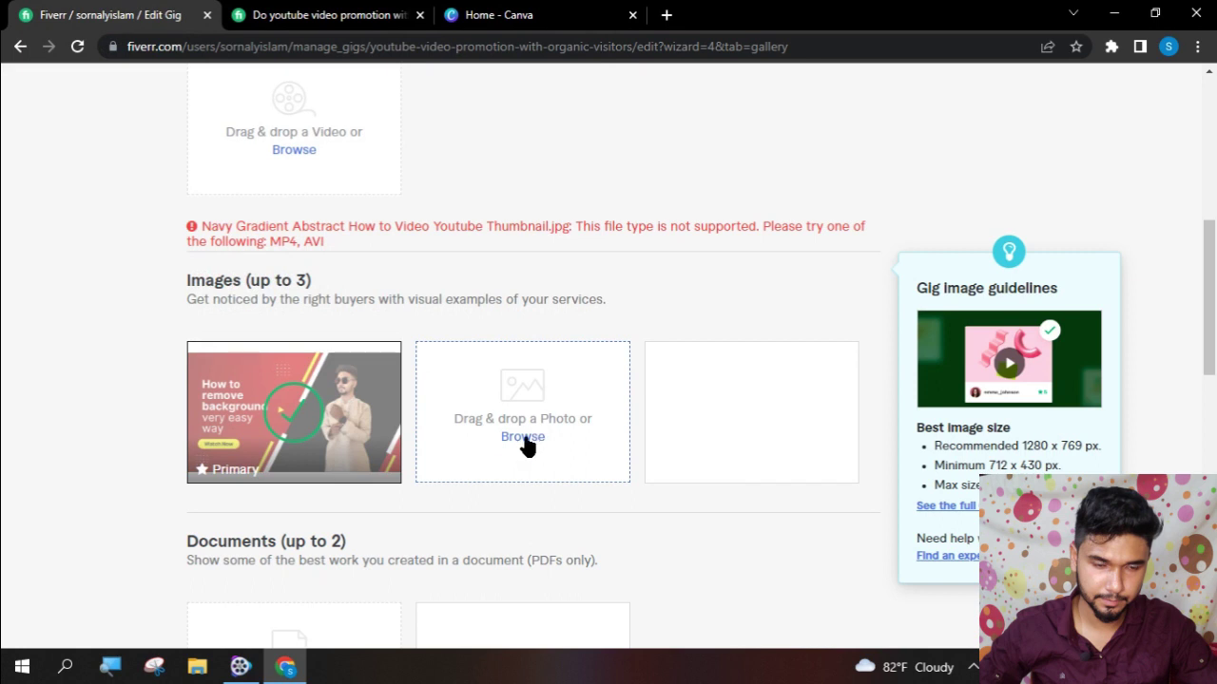
left_click(523, 437)
scroll(341, 304, "down", 1)
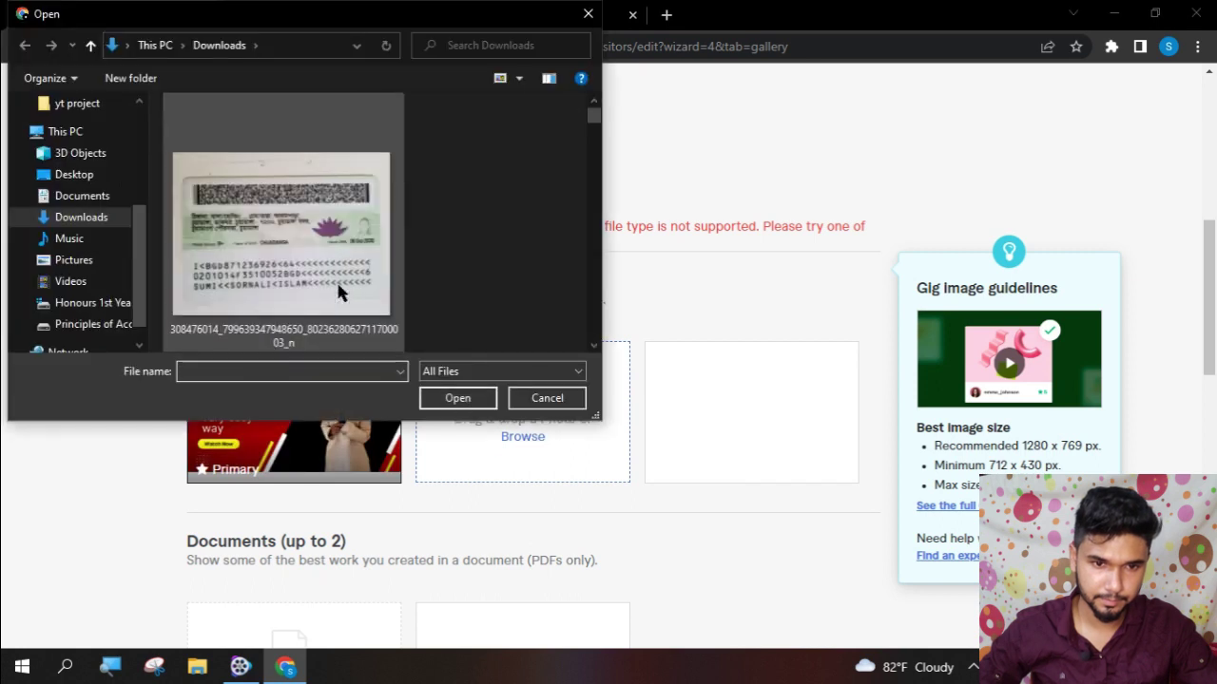